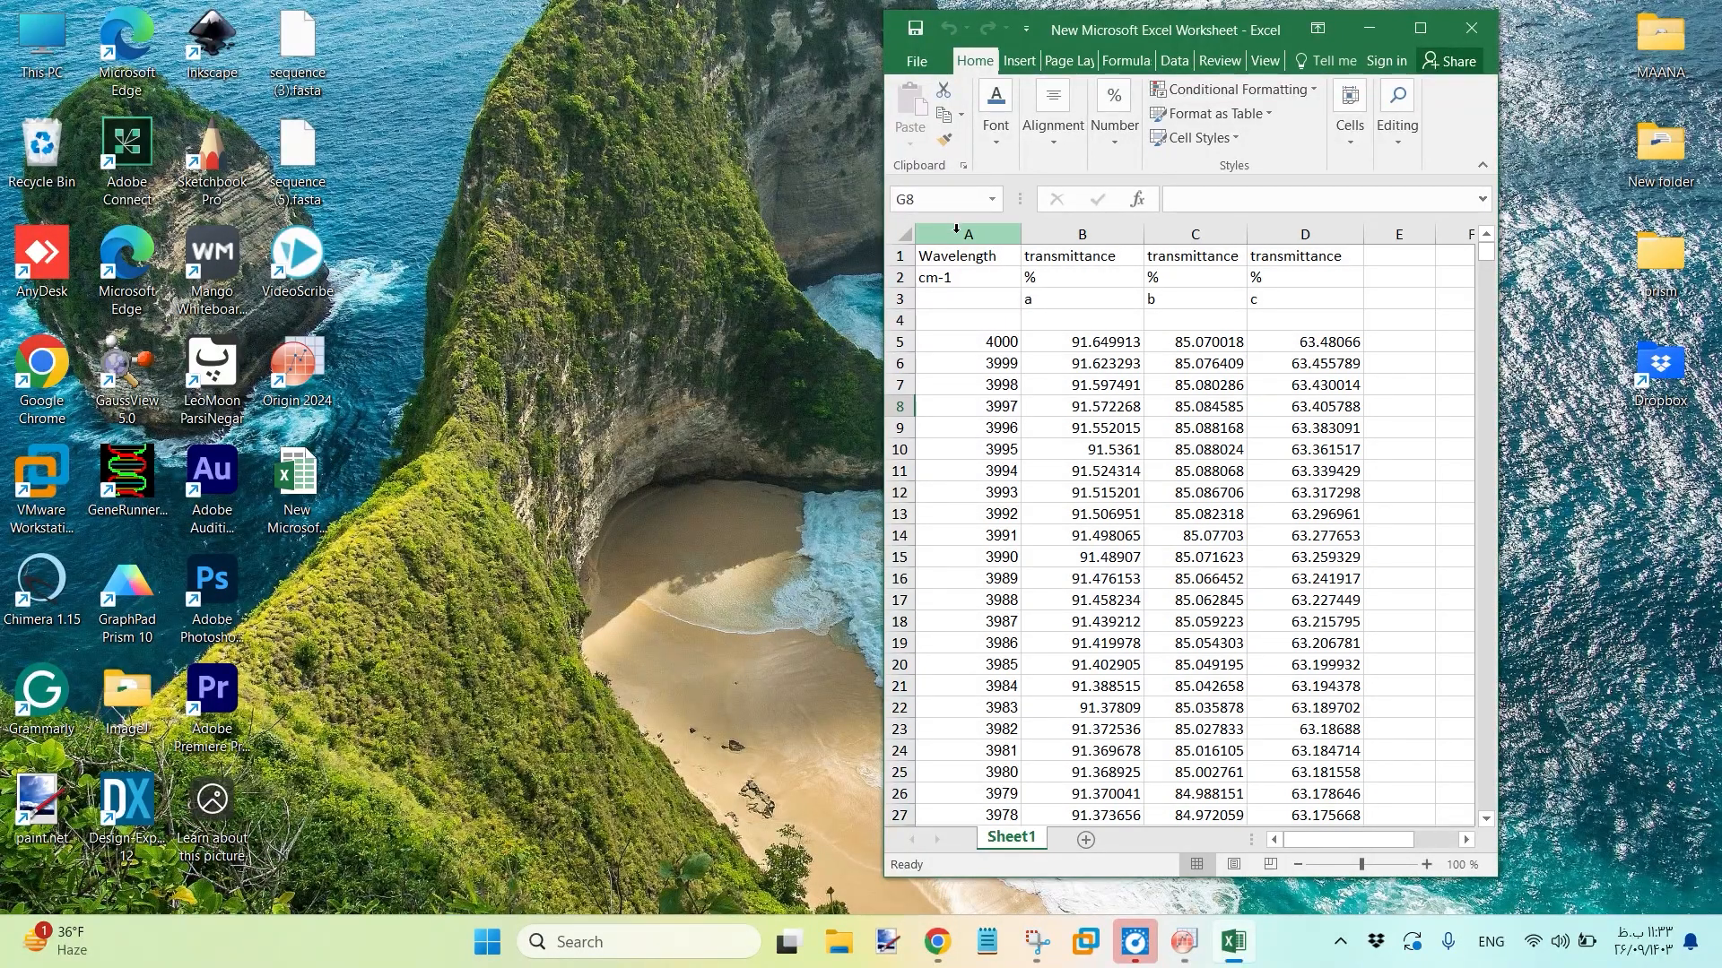
Copy the Wavelength and transmittance a columns from the Excel sheet, switch to OriginPro, and paste them into Book1 starting at column A
{"action": "left_click_drag", "start_coordinate": [956, 228], "coordinate": [1068, 235]}
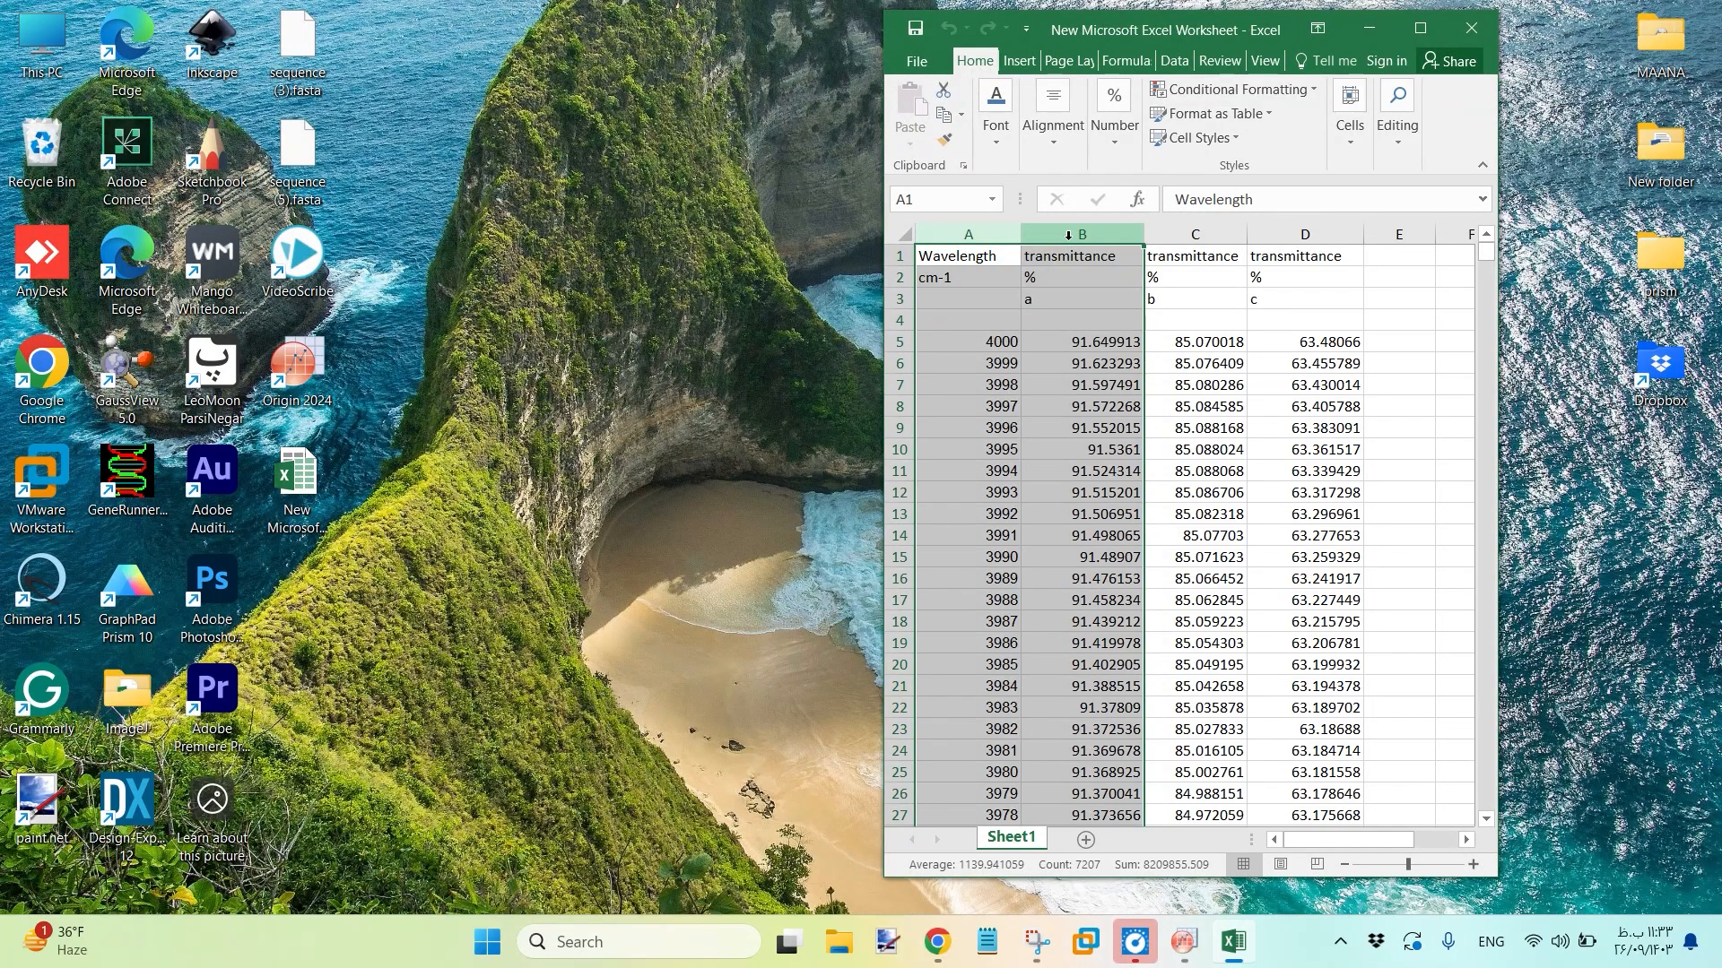
{"action": "right_click", "coordinate": [1068, 235]}
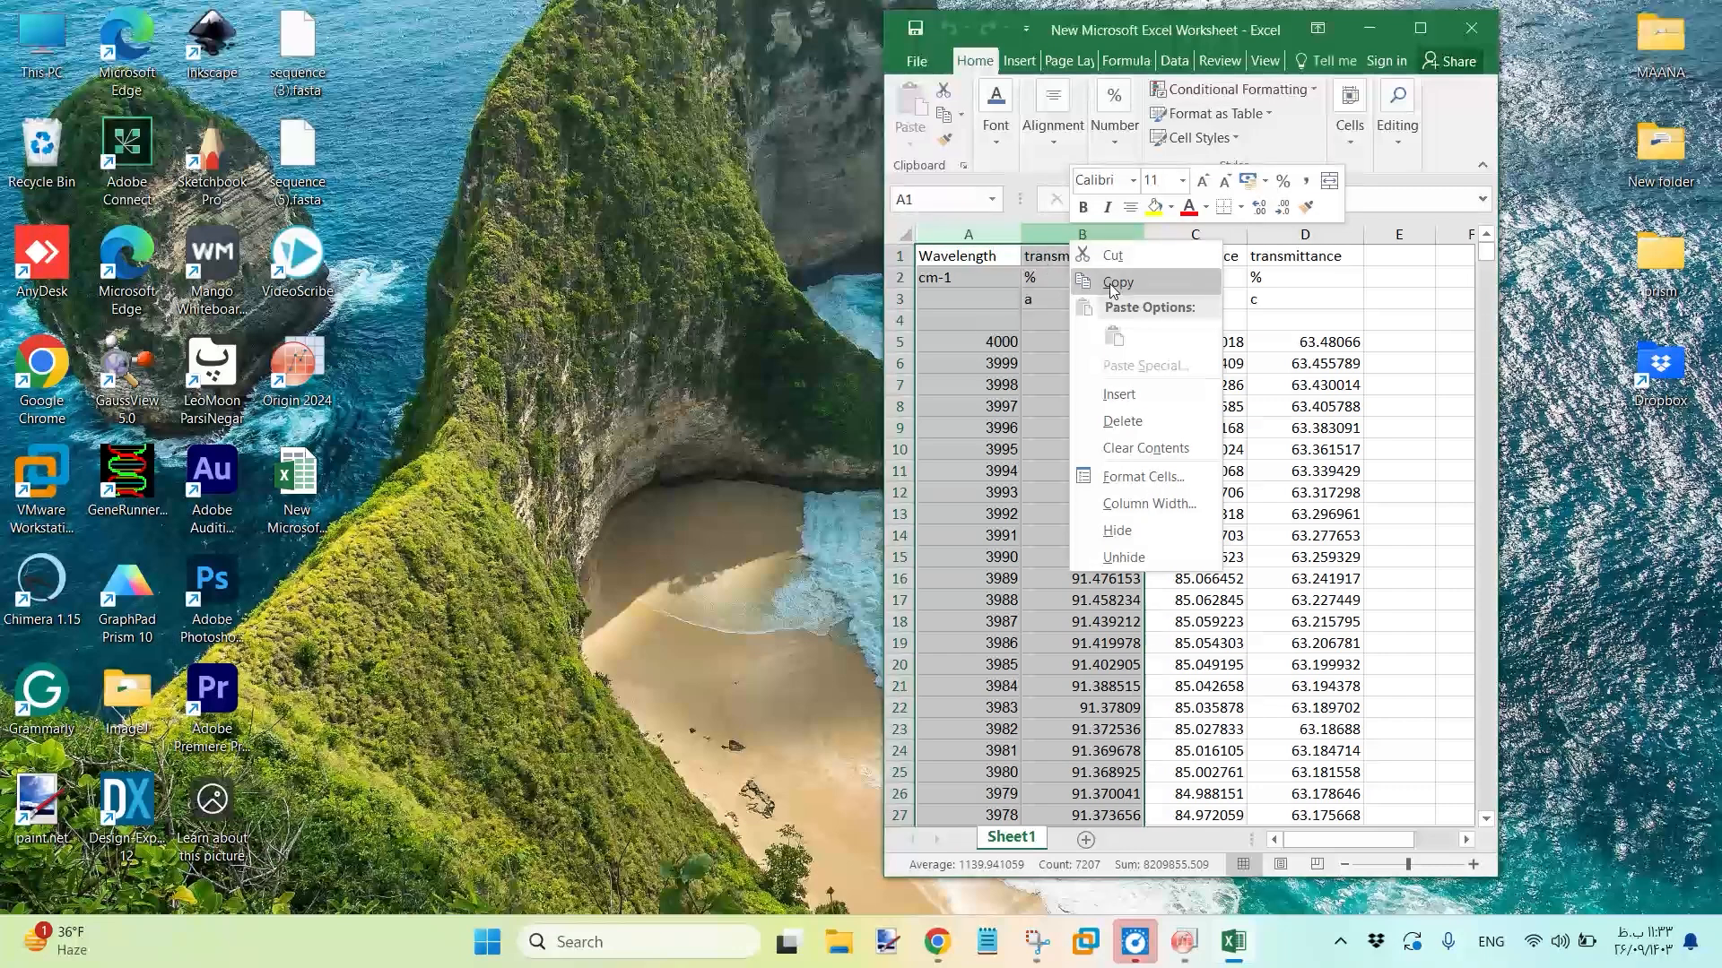
{"action": "left_click", "coordinate": [1117, 283]}
{"action": "left_click", "coordinate": [1182, 940]}
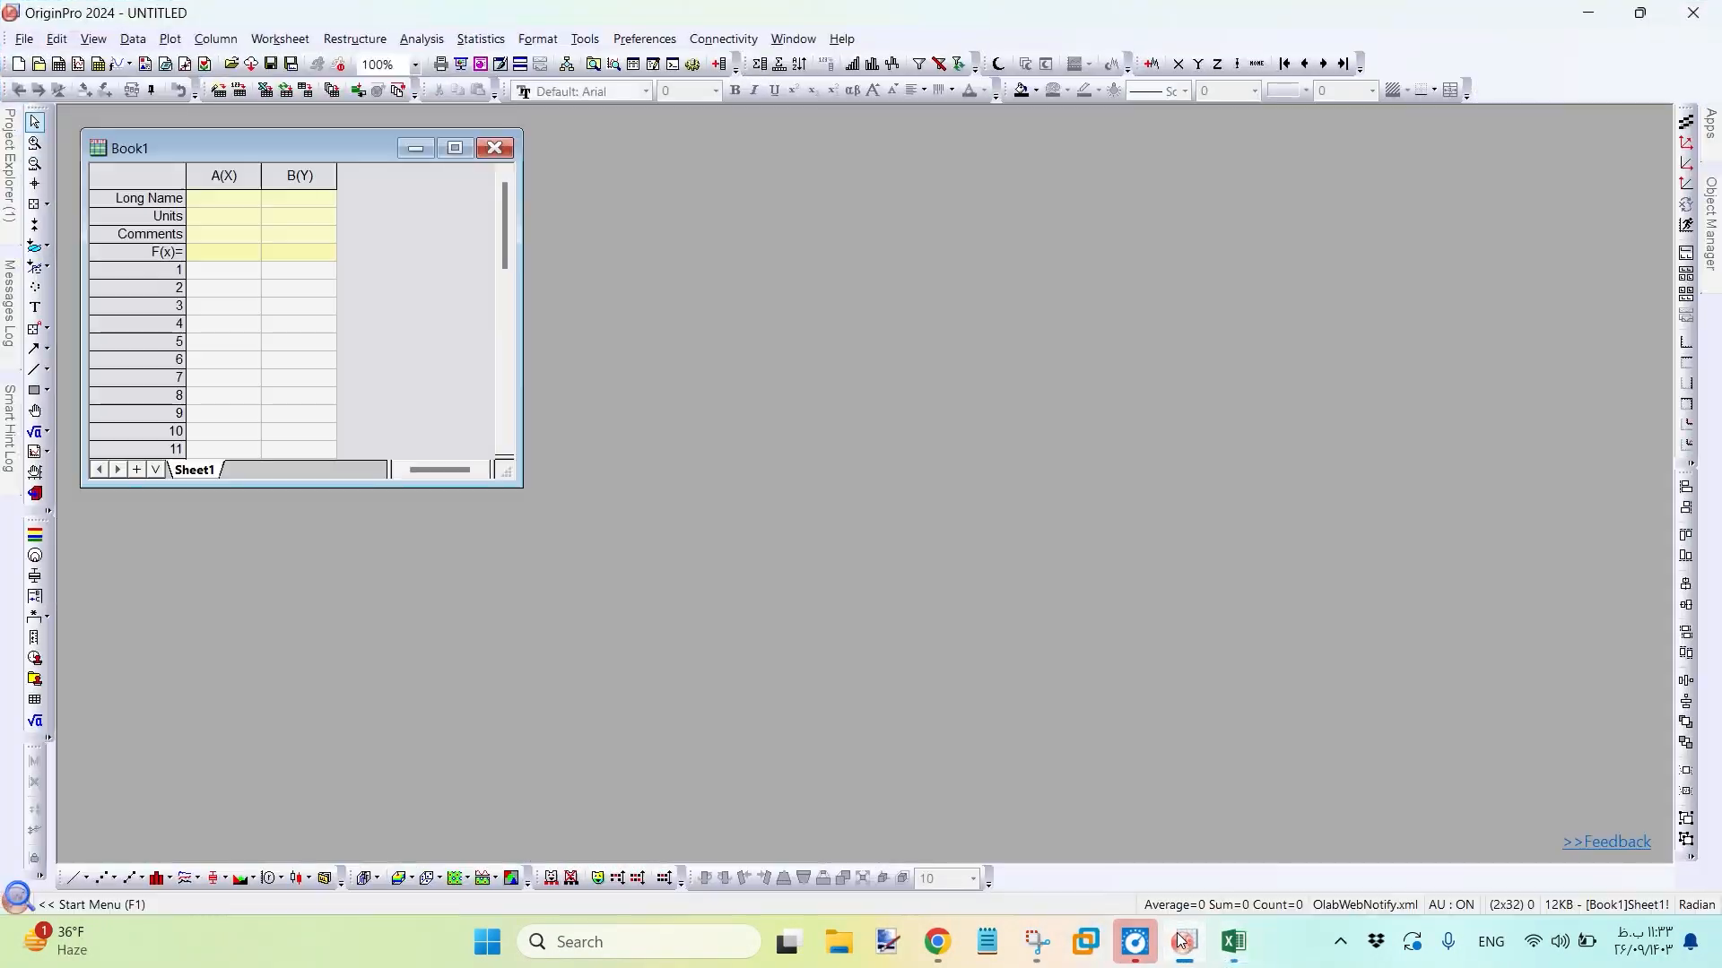
{"action": "left_click", "coordinate": [210, 176]}
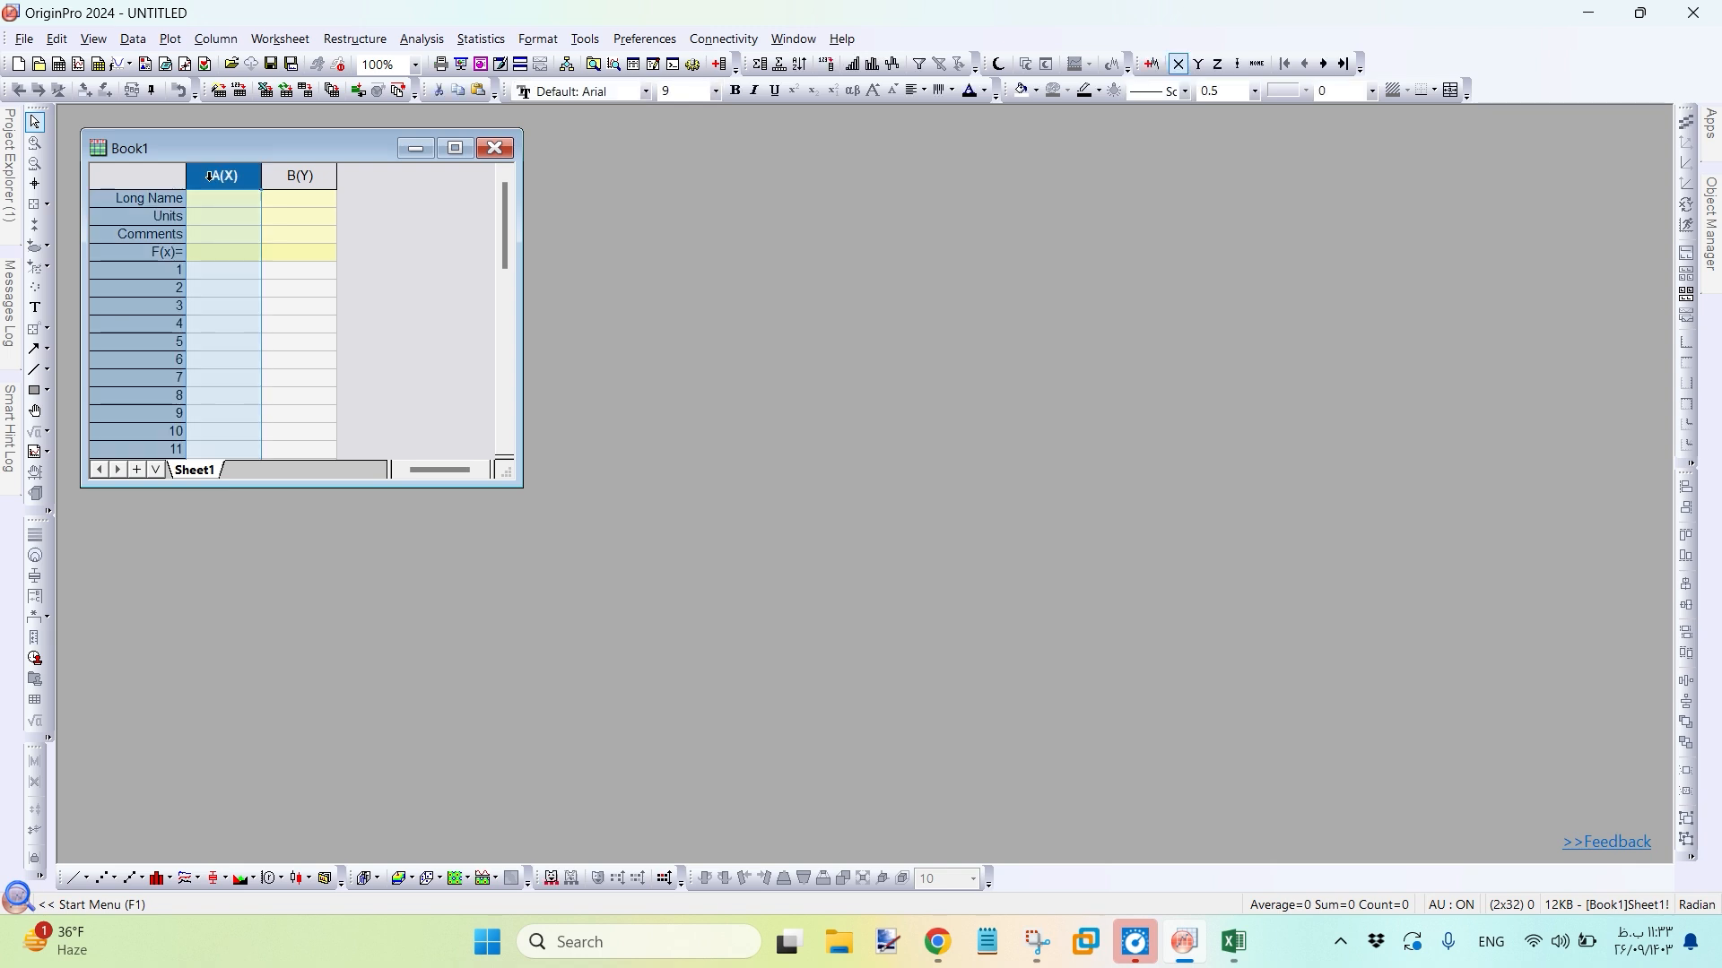
{"action": "right_click", "coordinate": [210, 177]}
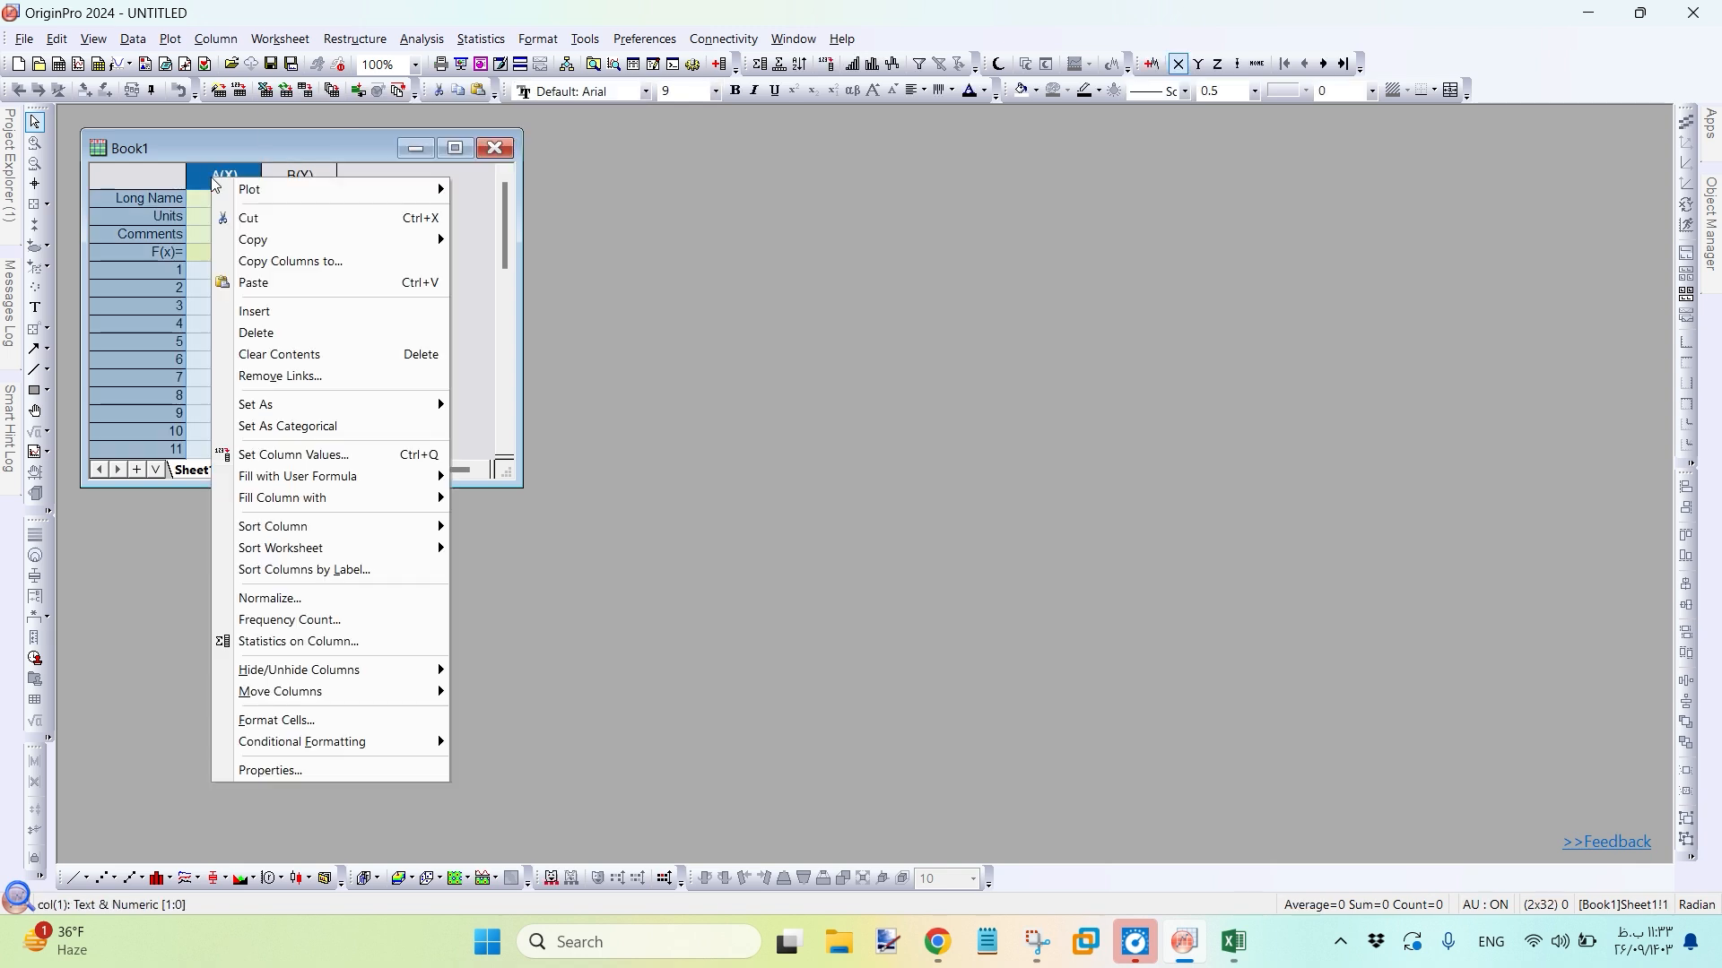
{"action": "left_click", "coordinate": [254, 283]}
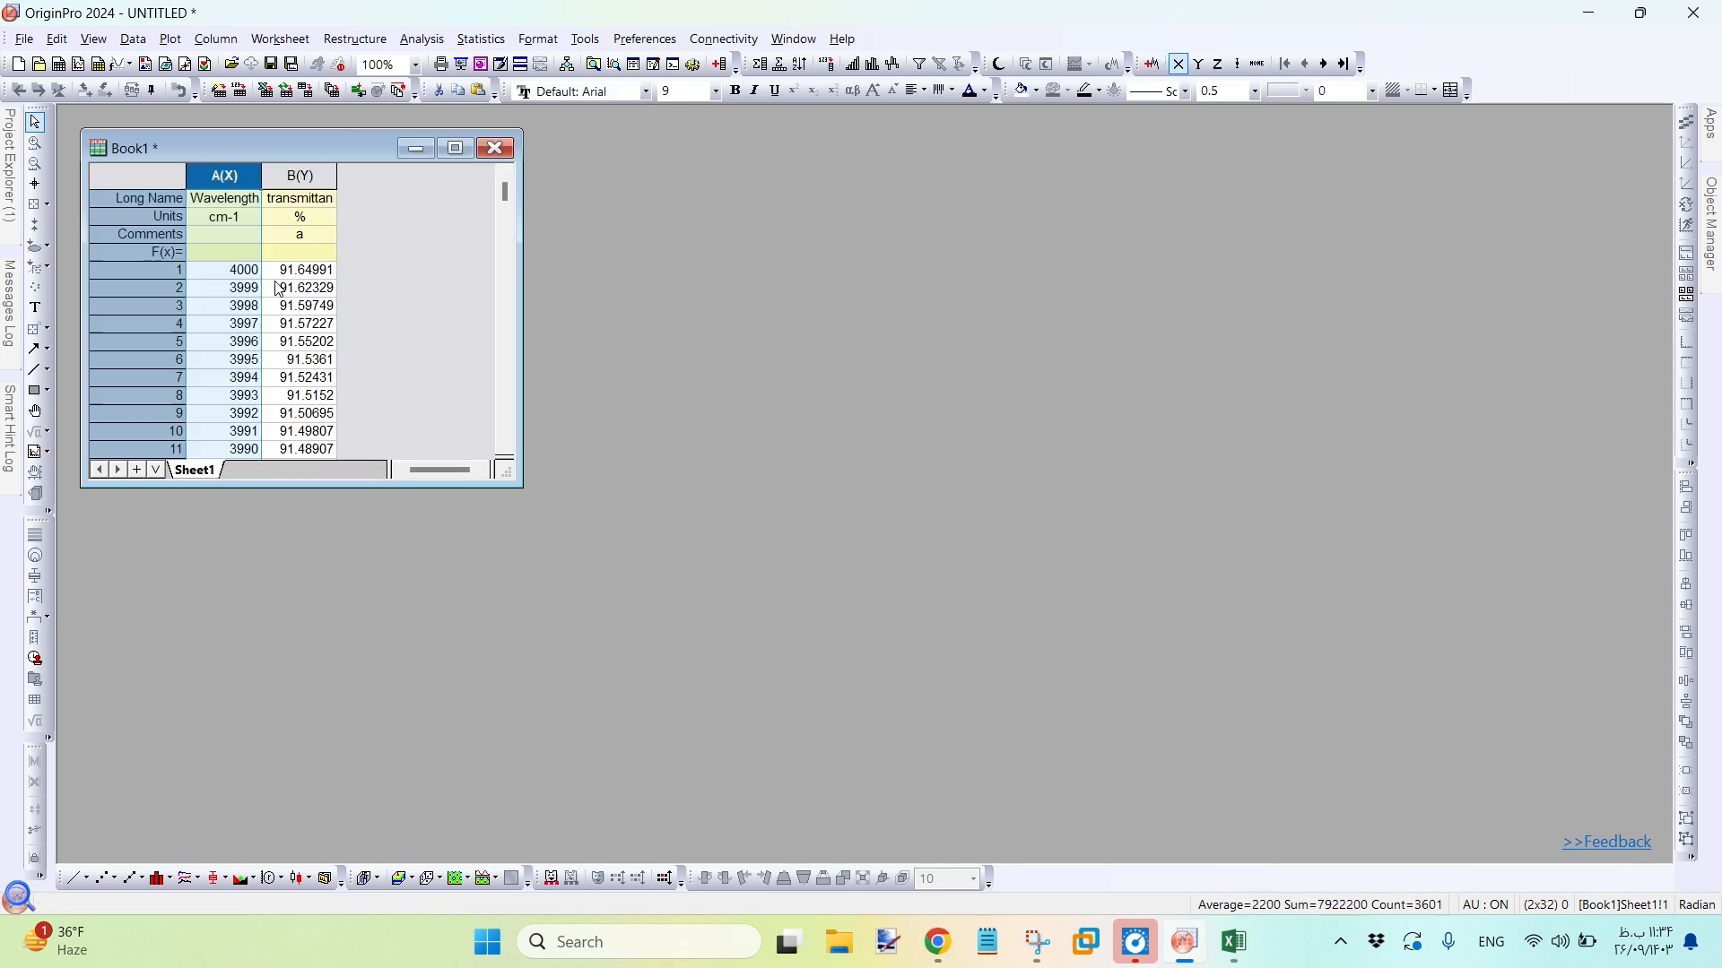
Enlarge the Book1 window in height and width to show more worksheet rows, leaving it unmaximized with nothing selected
{"action": "double_click", "coordinate": [430, 487]}
{"action": "left_click_drag", "start_coordinate": [522, 502], "coordinate": [598, 512]}
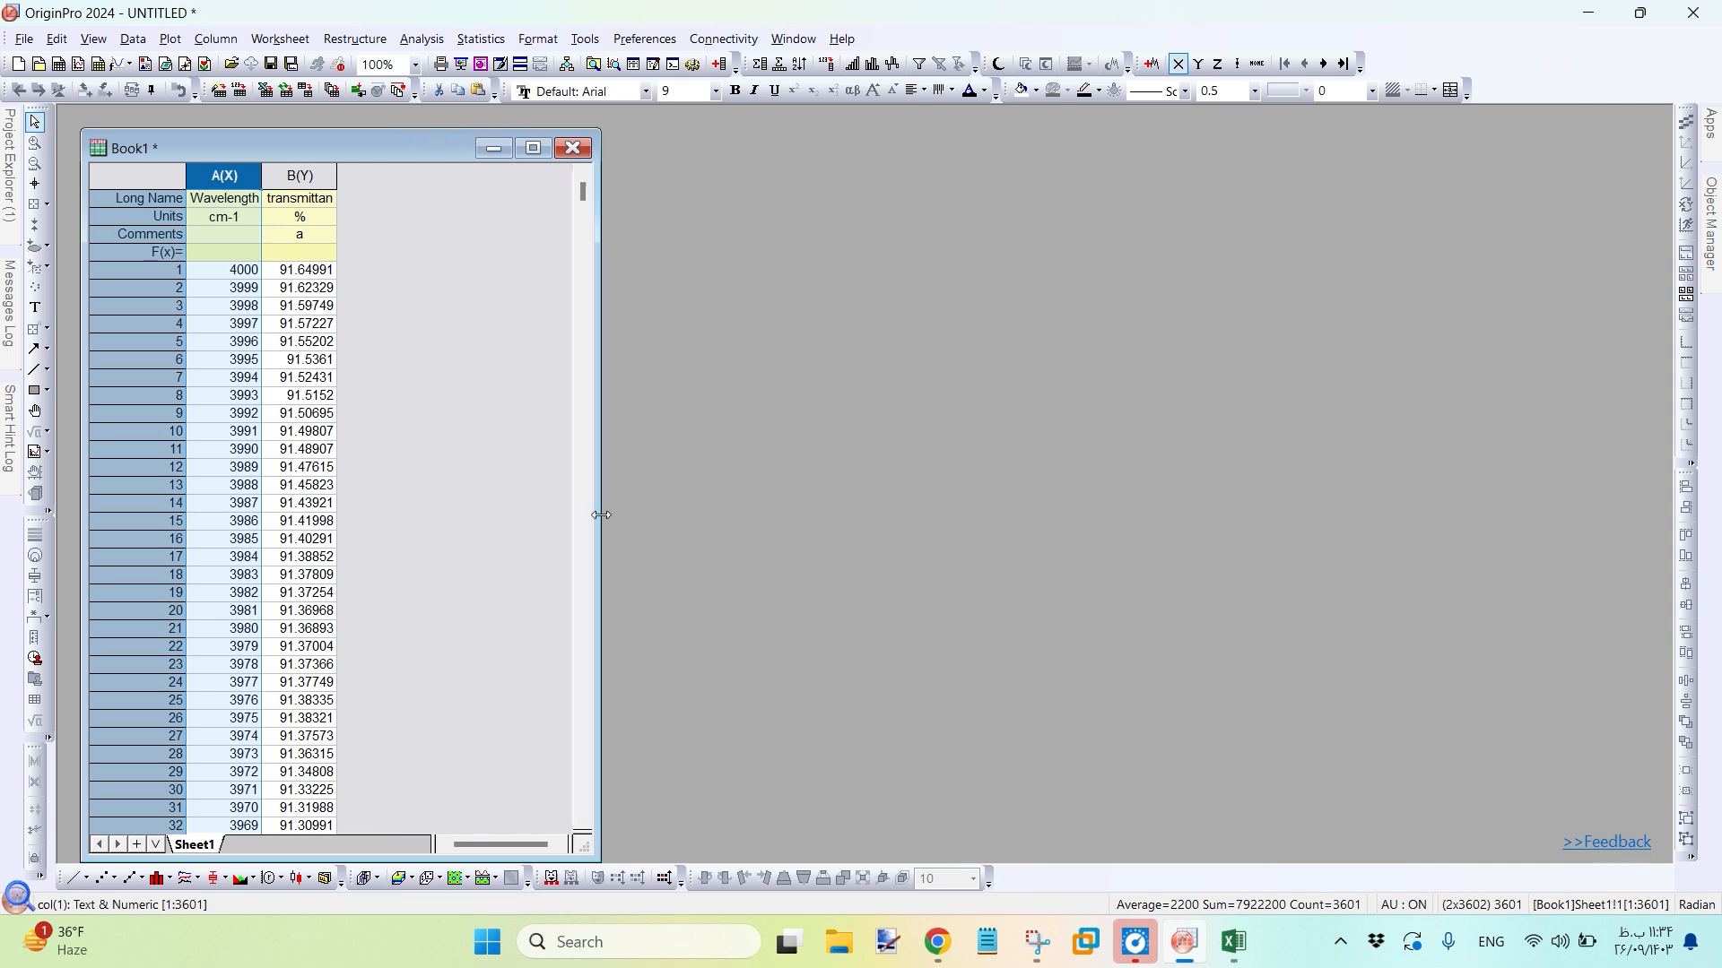
{"action": "left_click", "coordinate": [532, 148]}
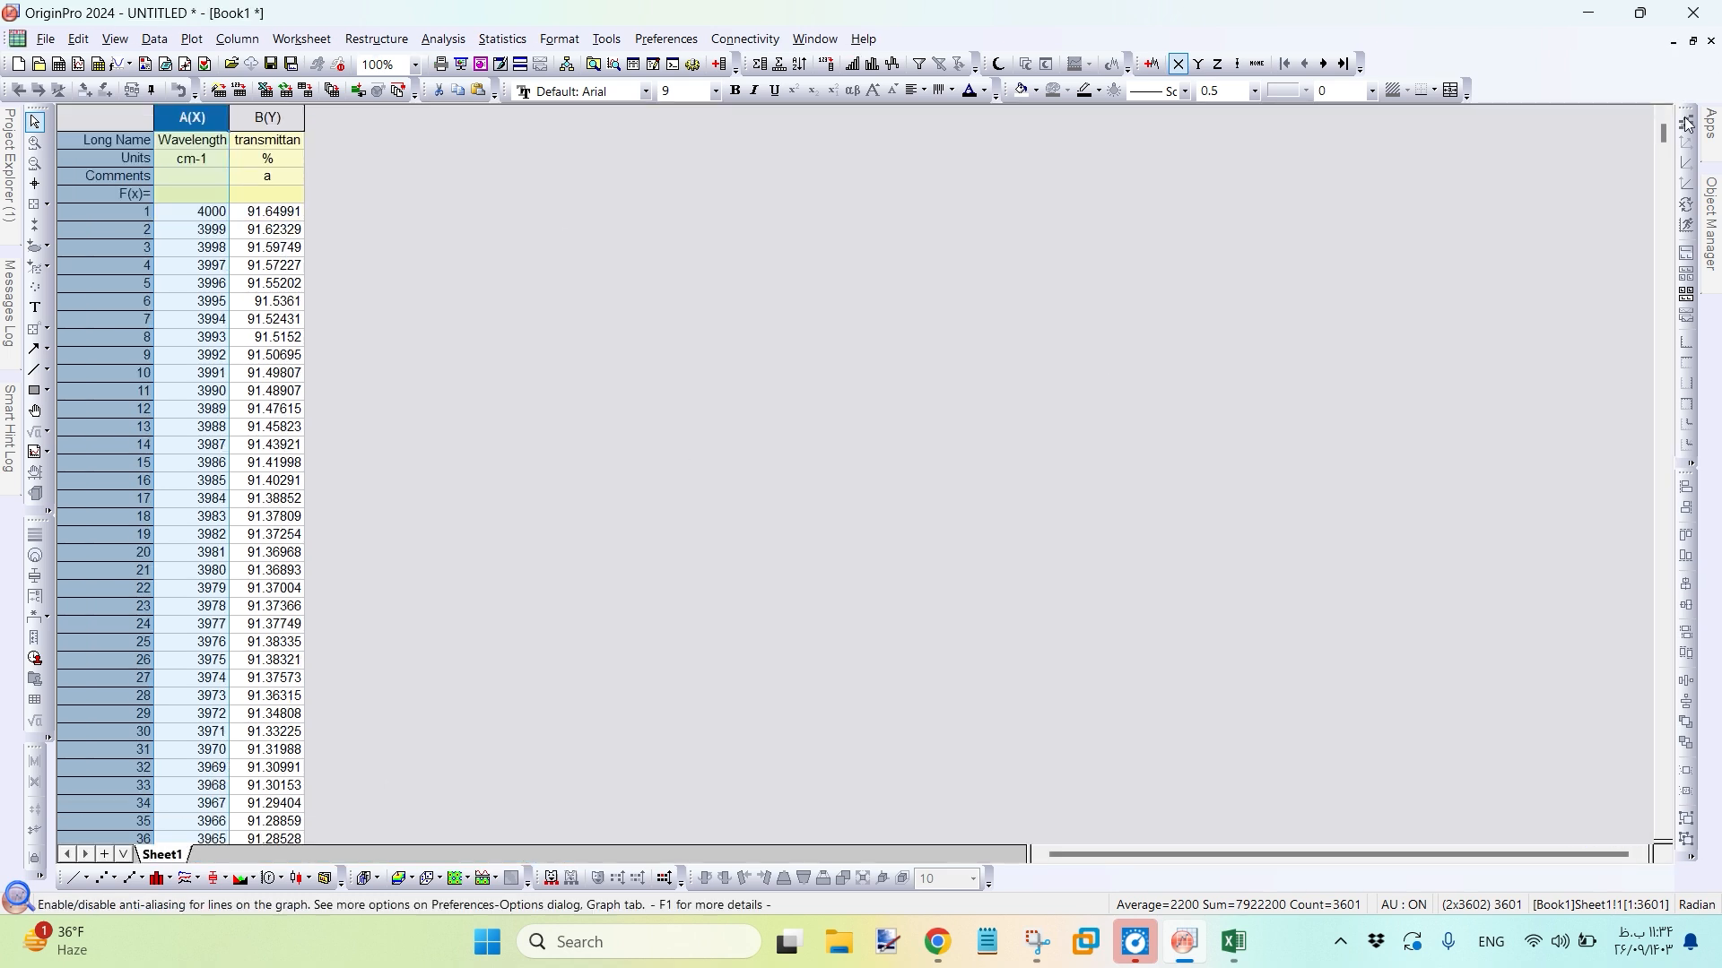
{"action": "left_click", "coordinate": [1693, 41]}
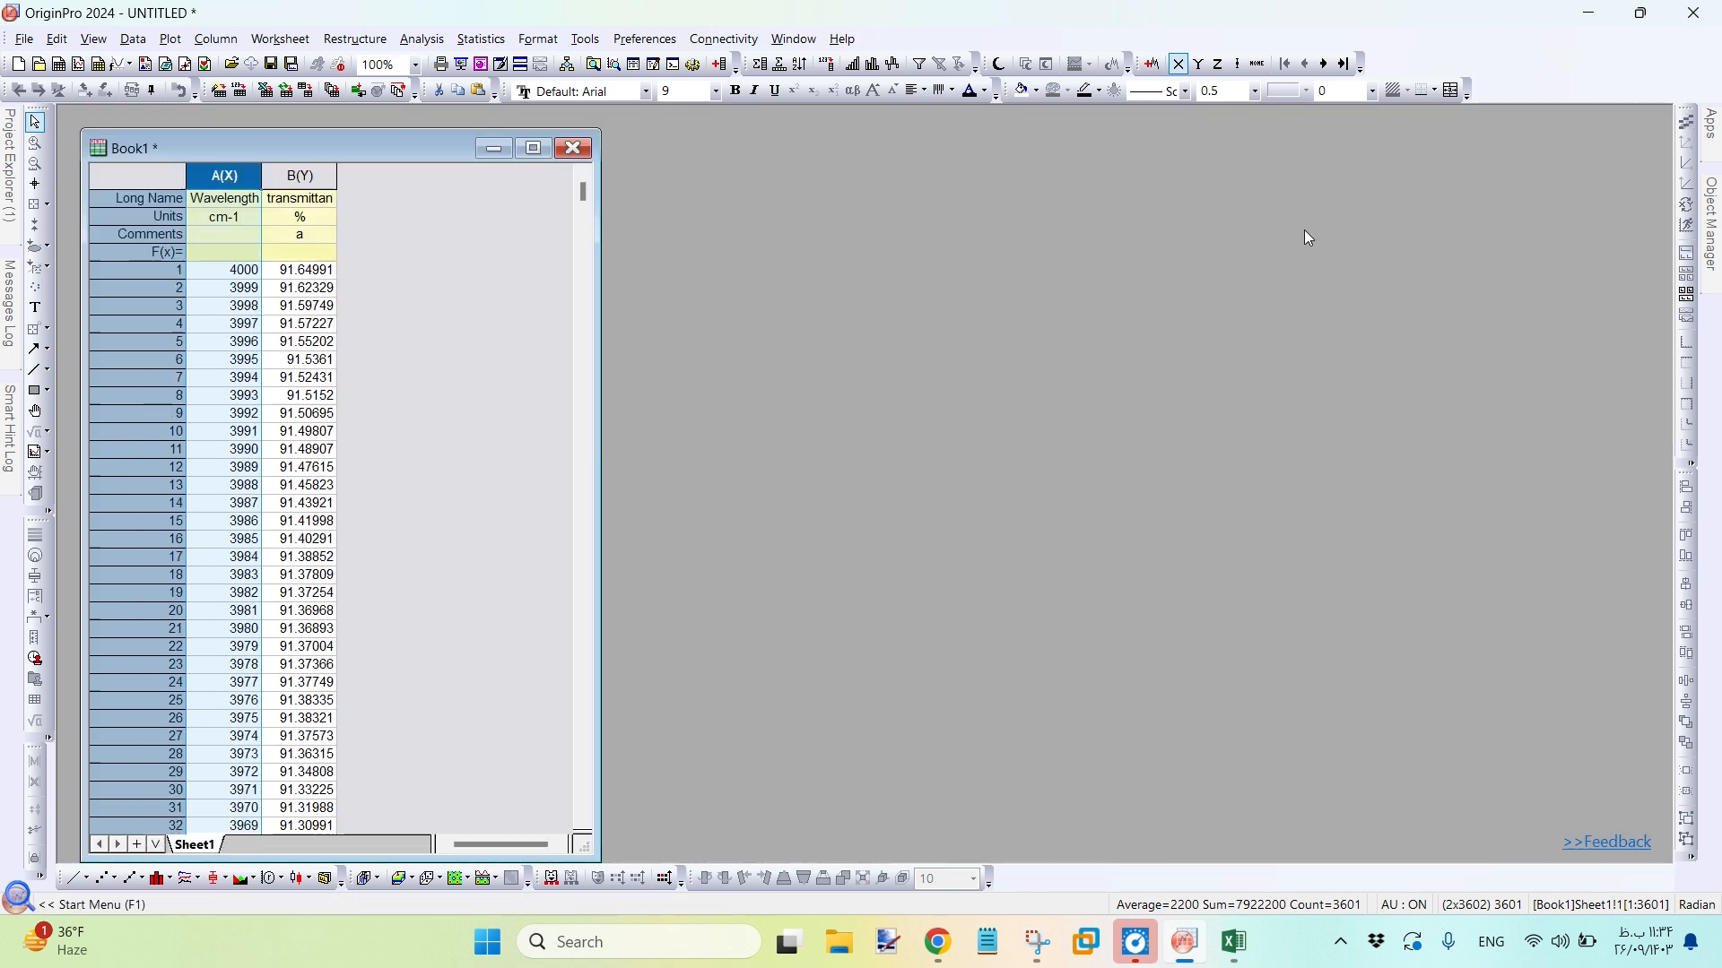
{"action": "left_click", "coordinate": [510, 463]}
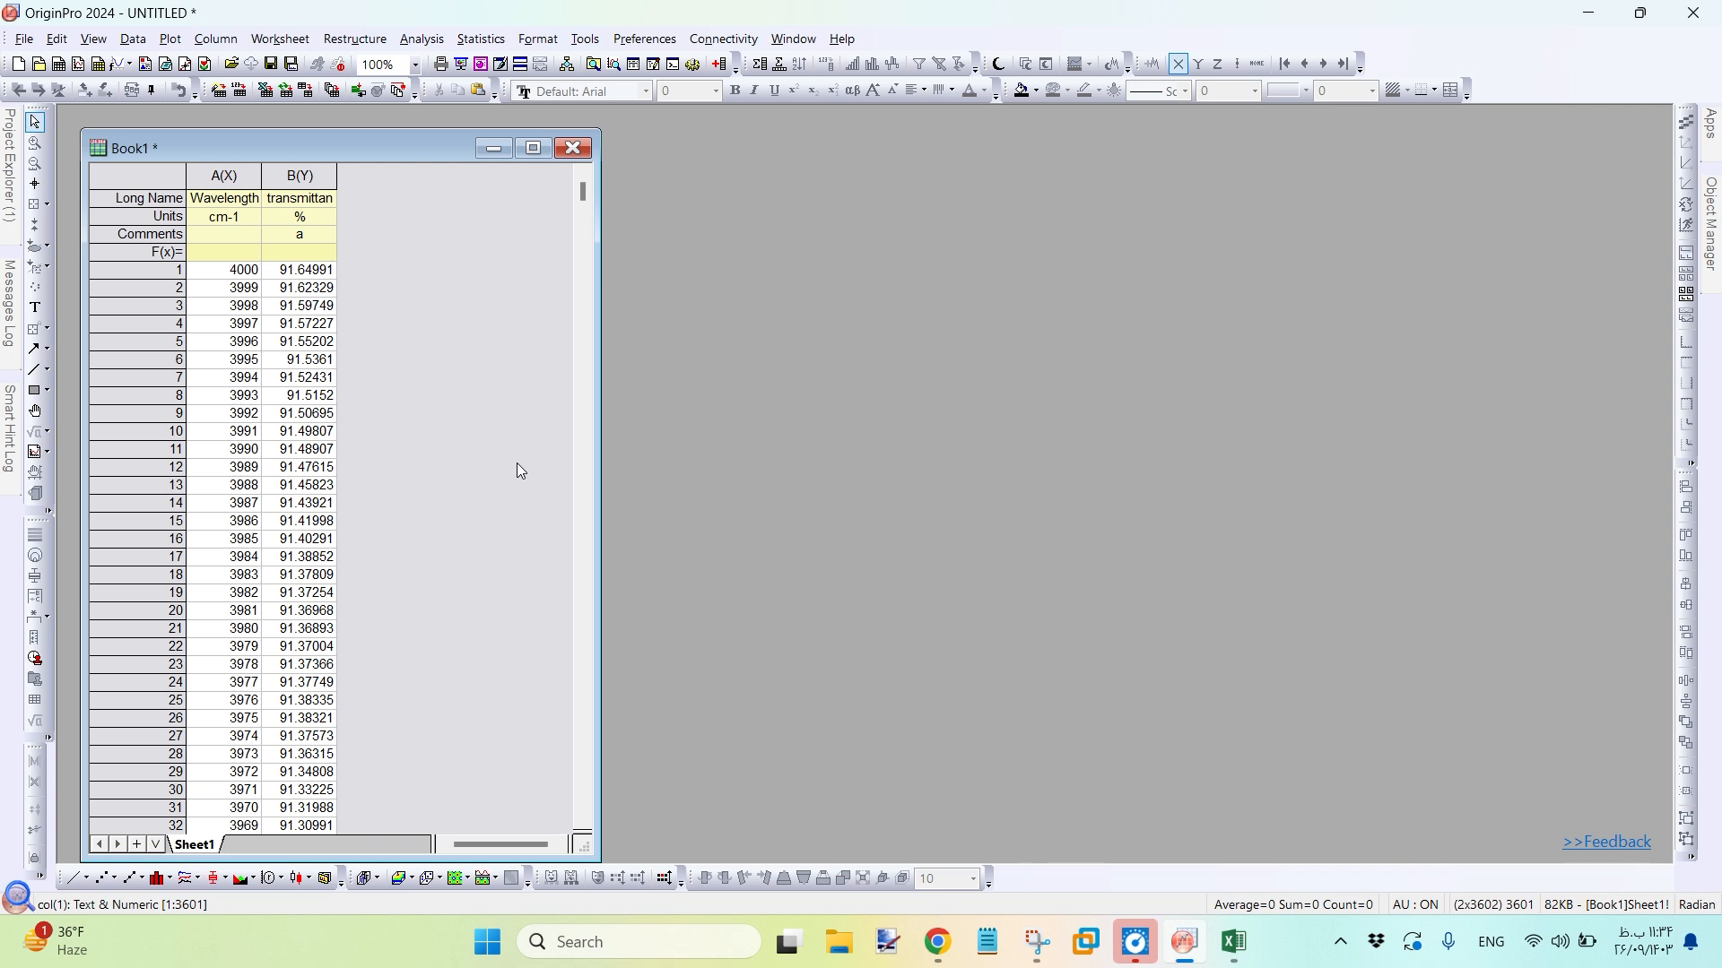
Plot the entire two-column worksheet as a Line + Symbol graph, place it beside the workbook, and delete the graph after viewing
{"action": "left_click", "coordinate": [167, 177]}
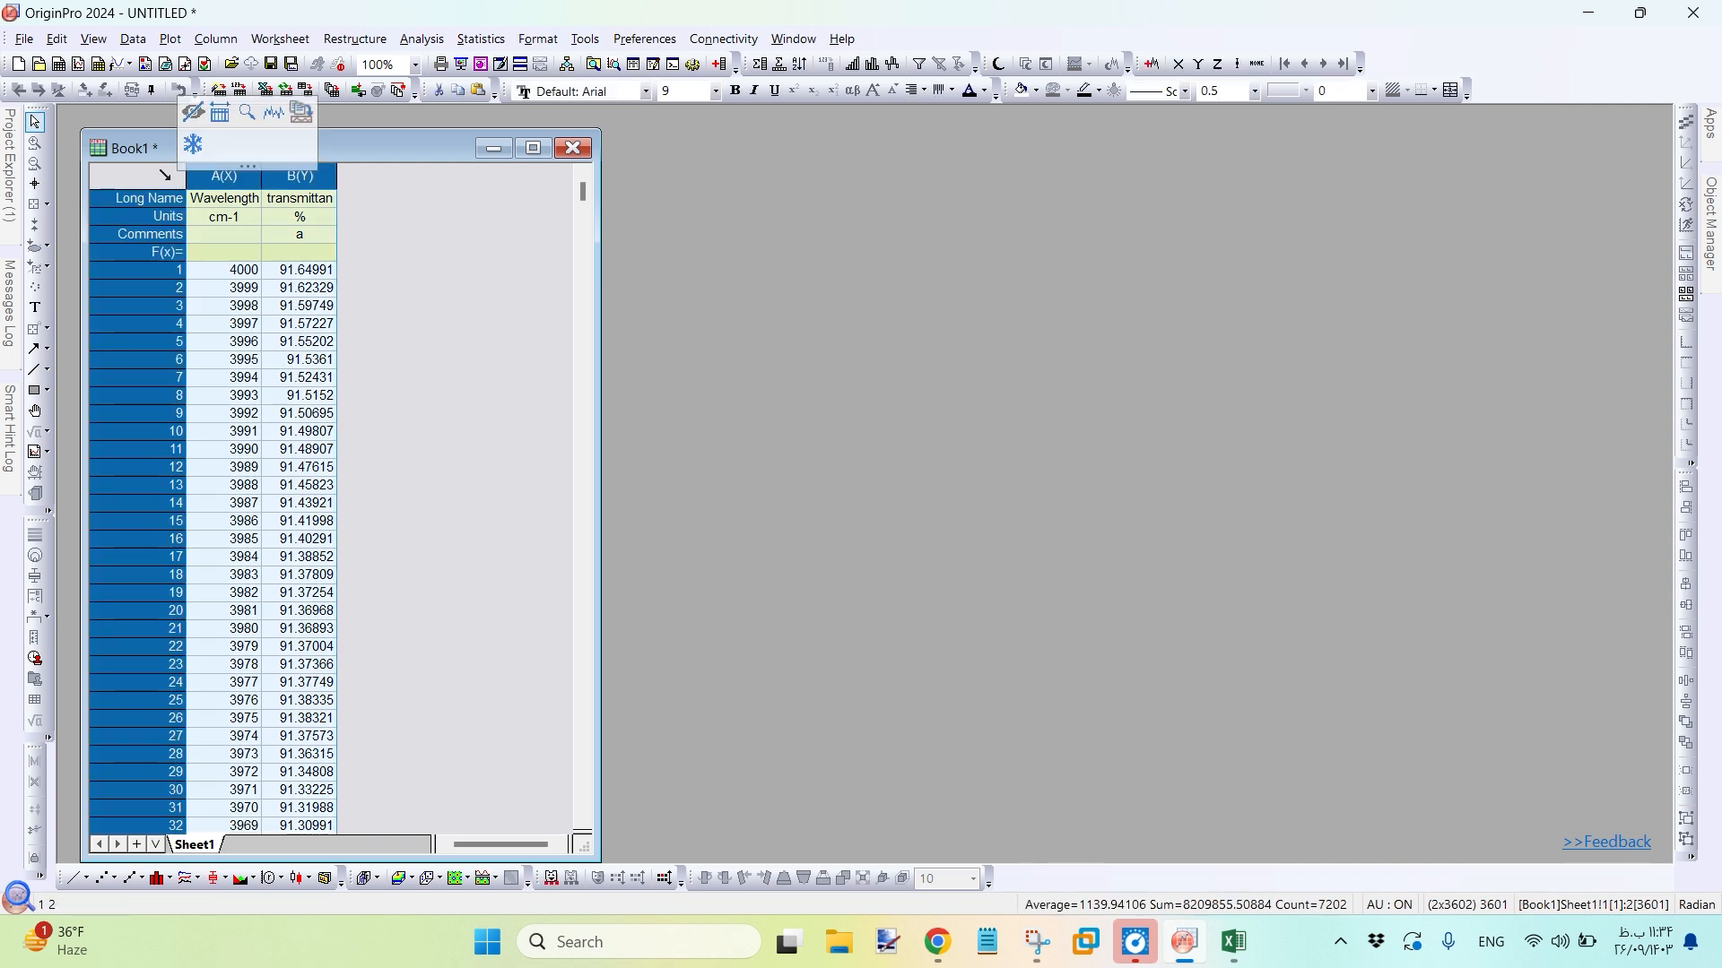
{"action": "left_click", "coordinate": [169, 38]}
{"action": "mouse_move", "coordinate": [227, 121]}
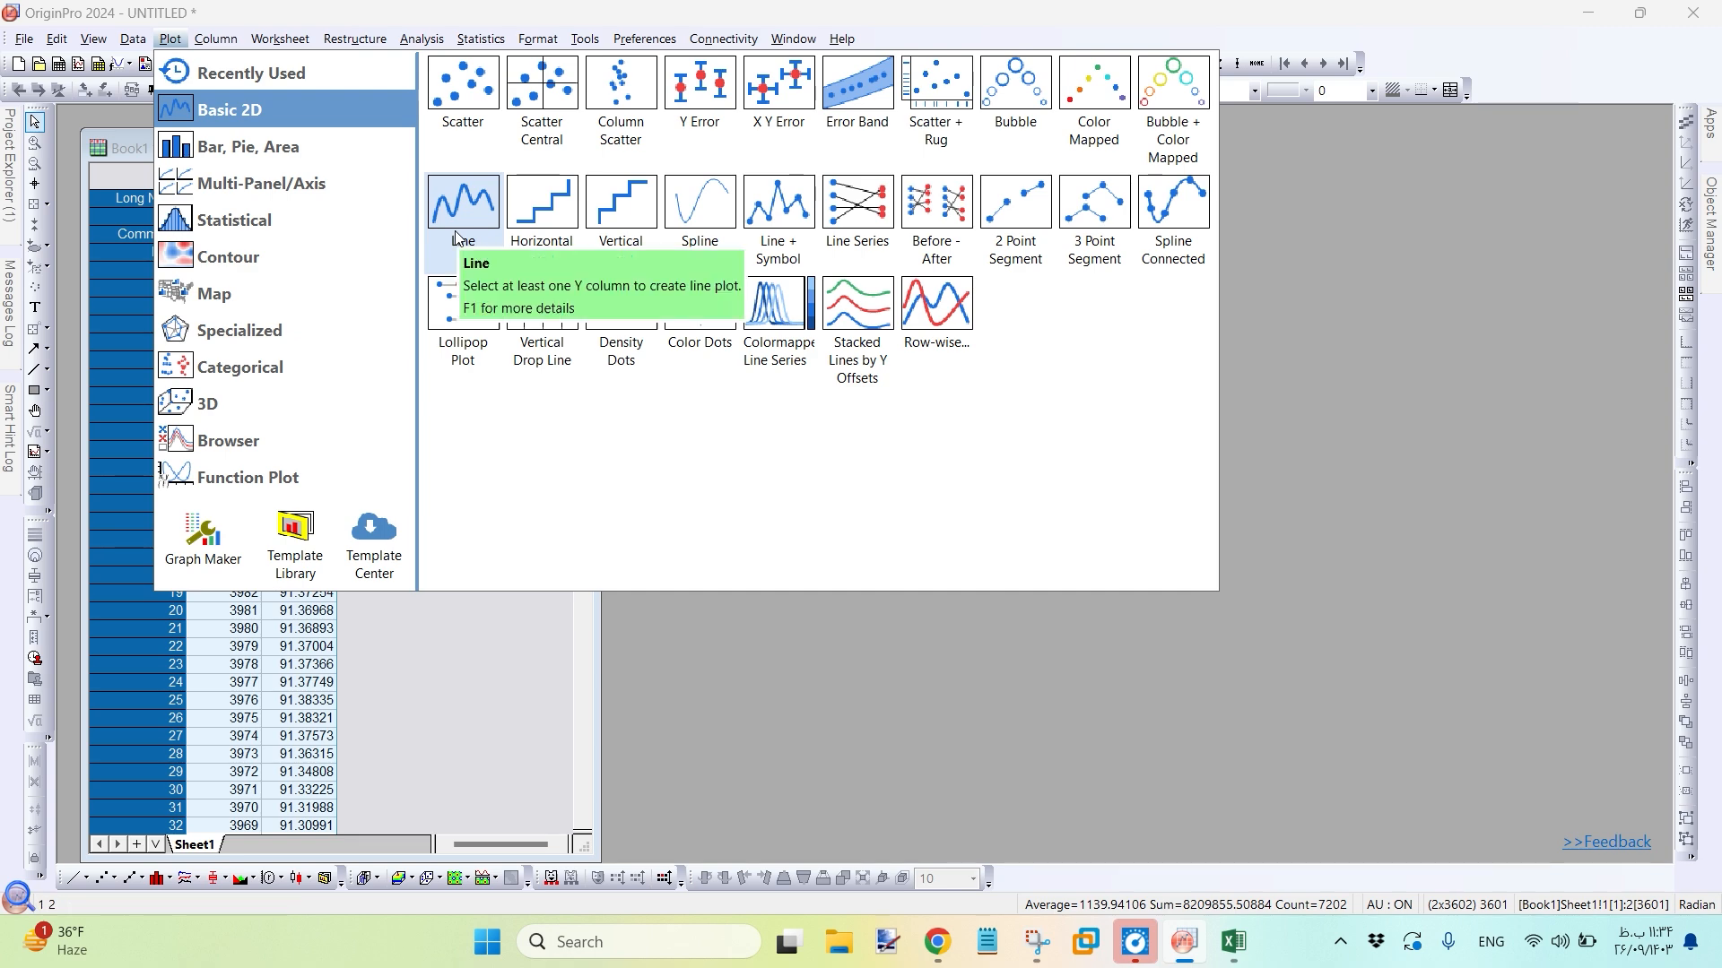
{"action": "left_click", "coordinate": [764, 218]}
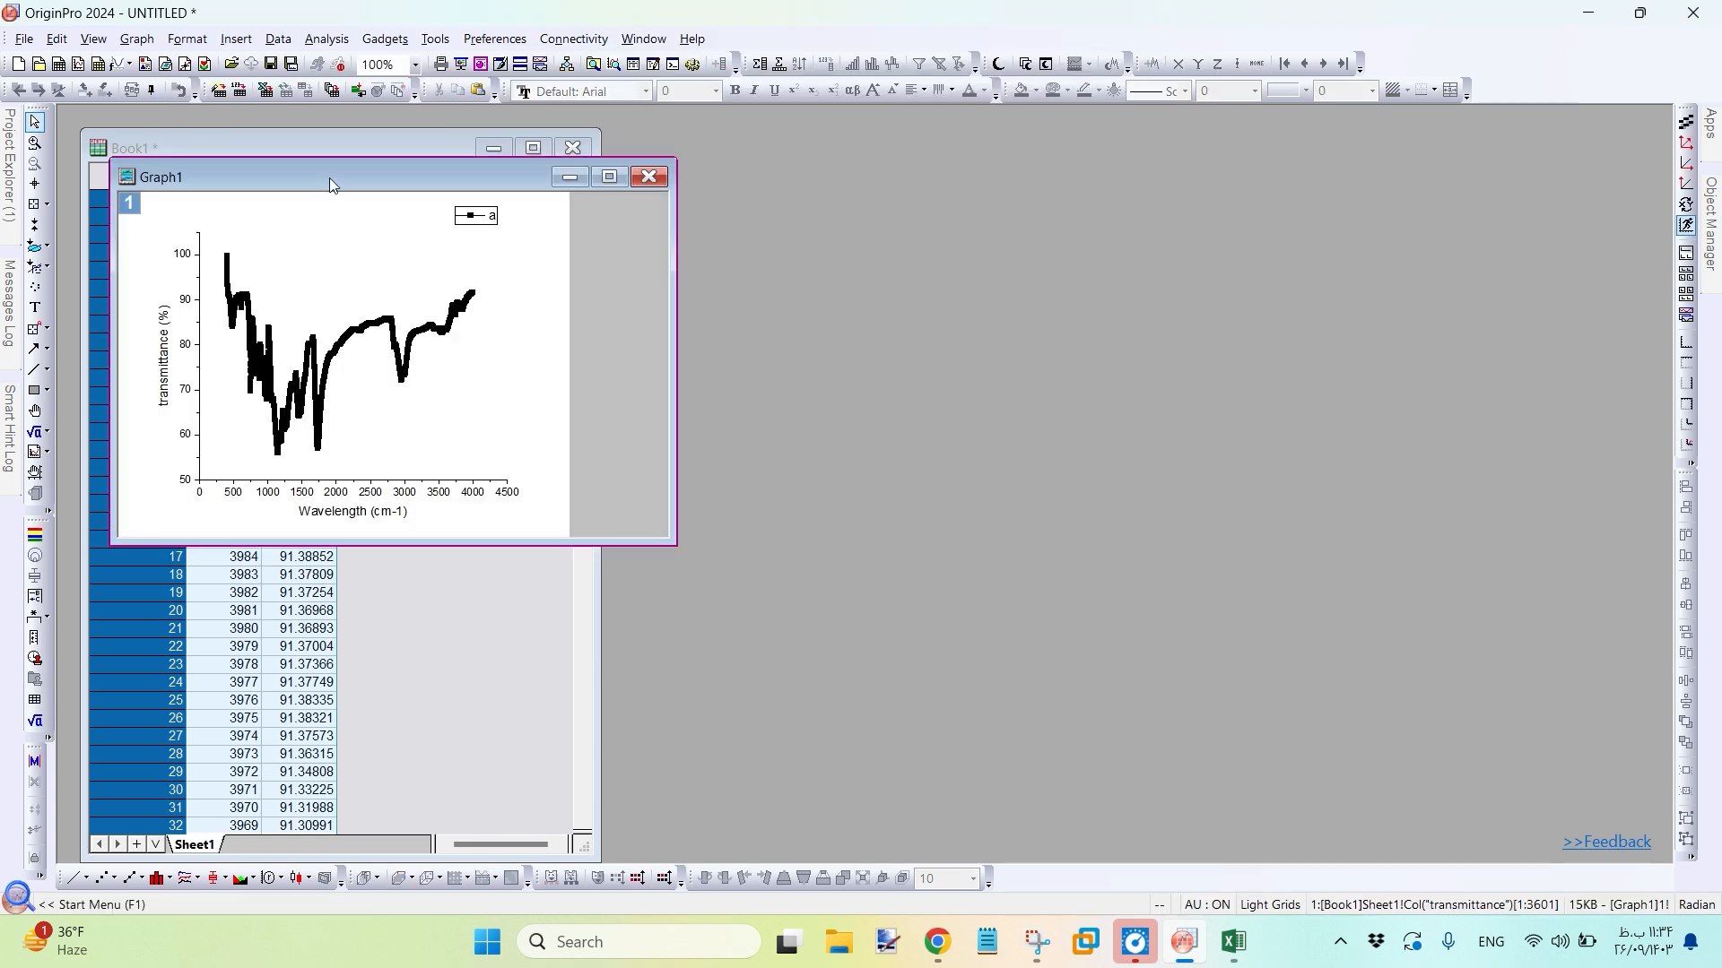
{"action": "left_click_drag", "start_coordinate": [330, 177], "coordinate": [922, 201]}
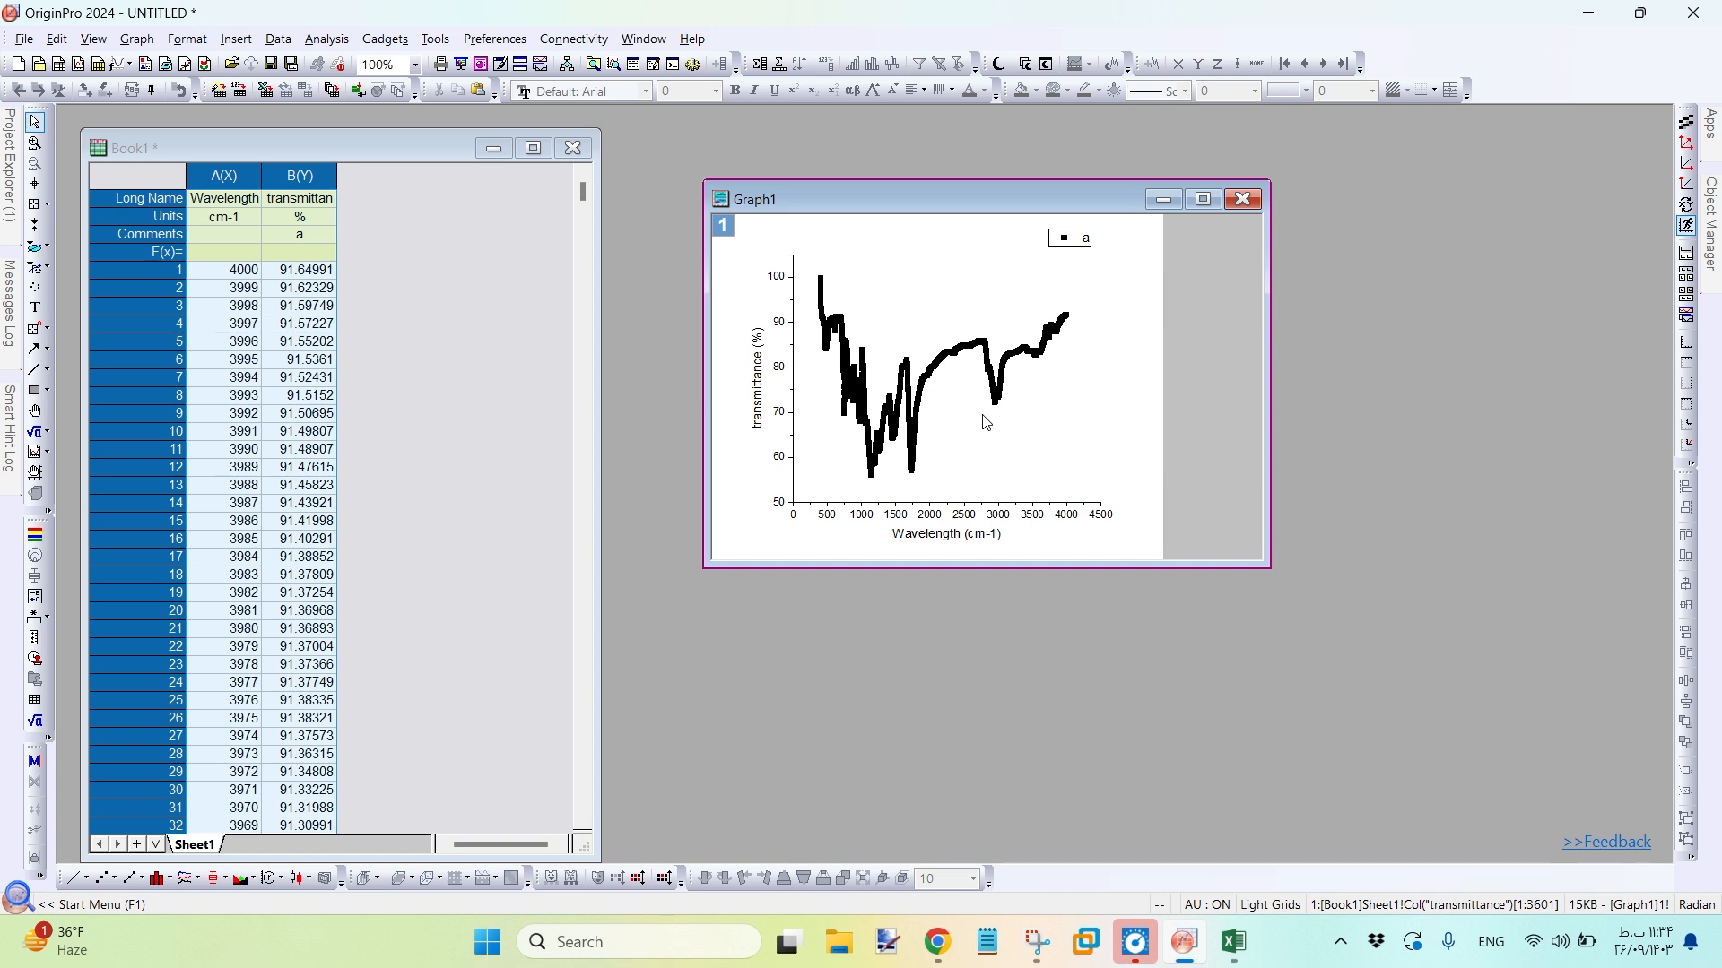
{"action": "left_click", "coordinate": [1248, 210]}
{"action": "left_click", "coordinate": [752, 519]}
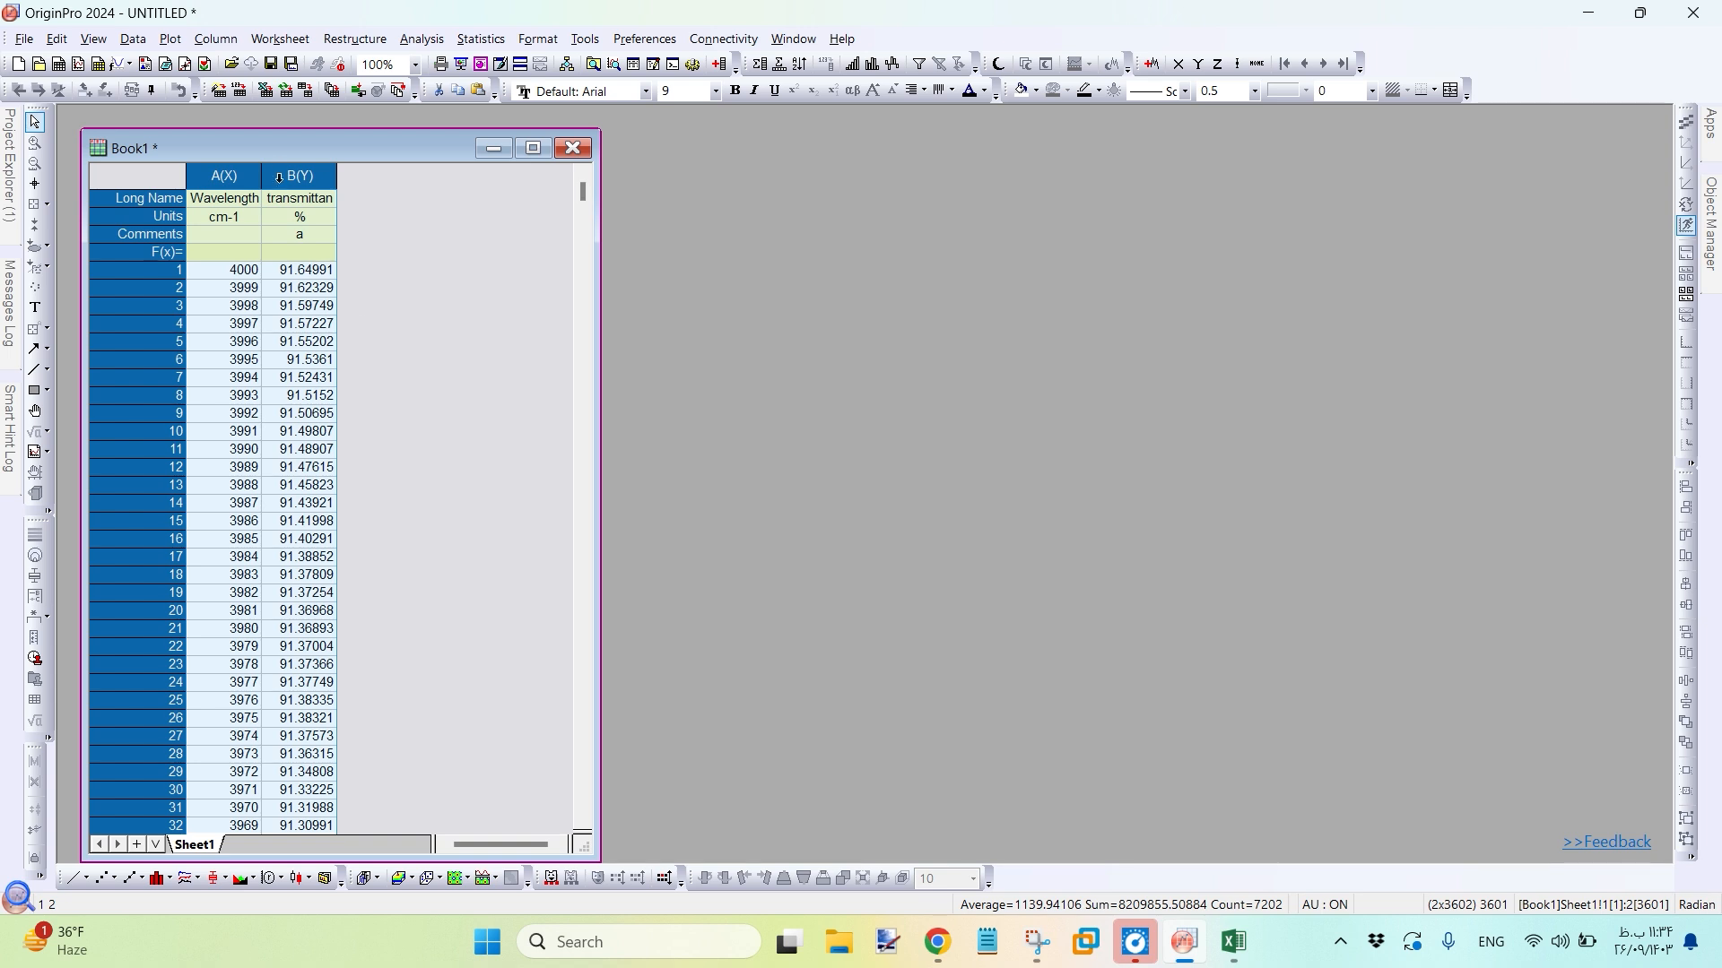
Insert an empty column before the transmittance a column in Book1
{"action": "left_click", "coordinate": [289, 174]}
{"action": "right_click", "coordinate": [295, 176]}
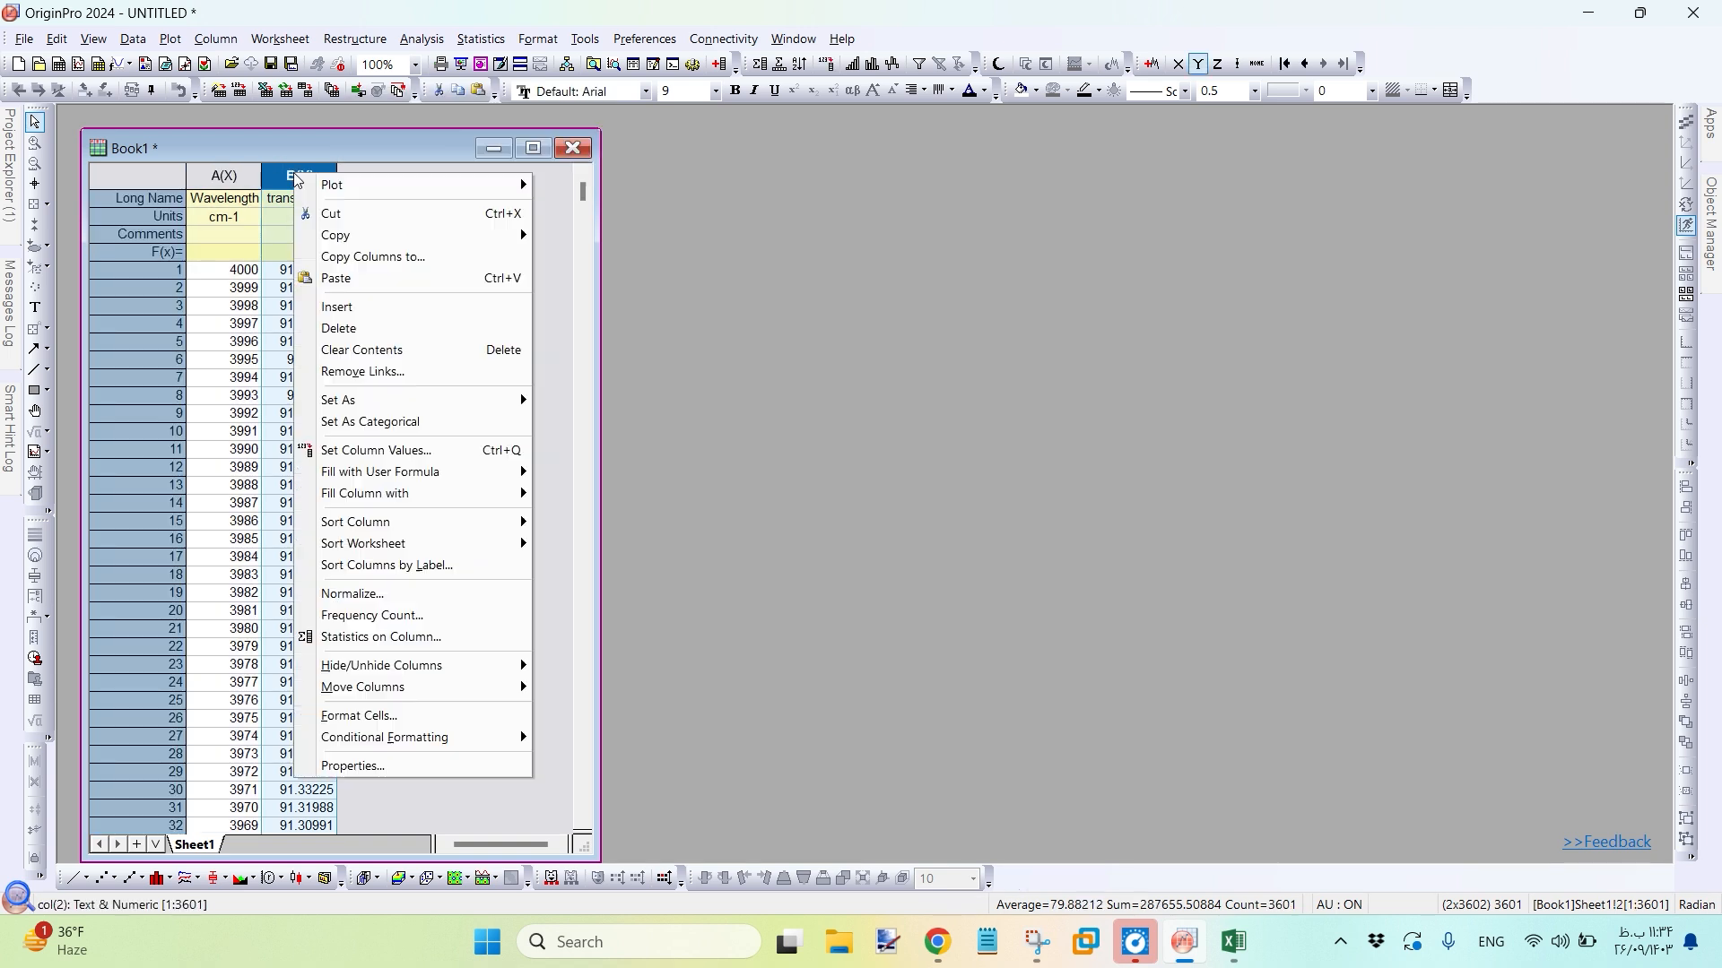
{"action": "left_click", "coordinate": [336, 306]}
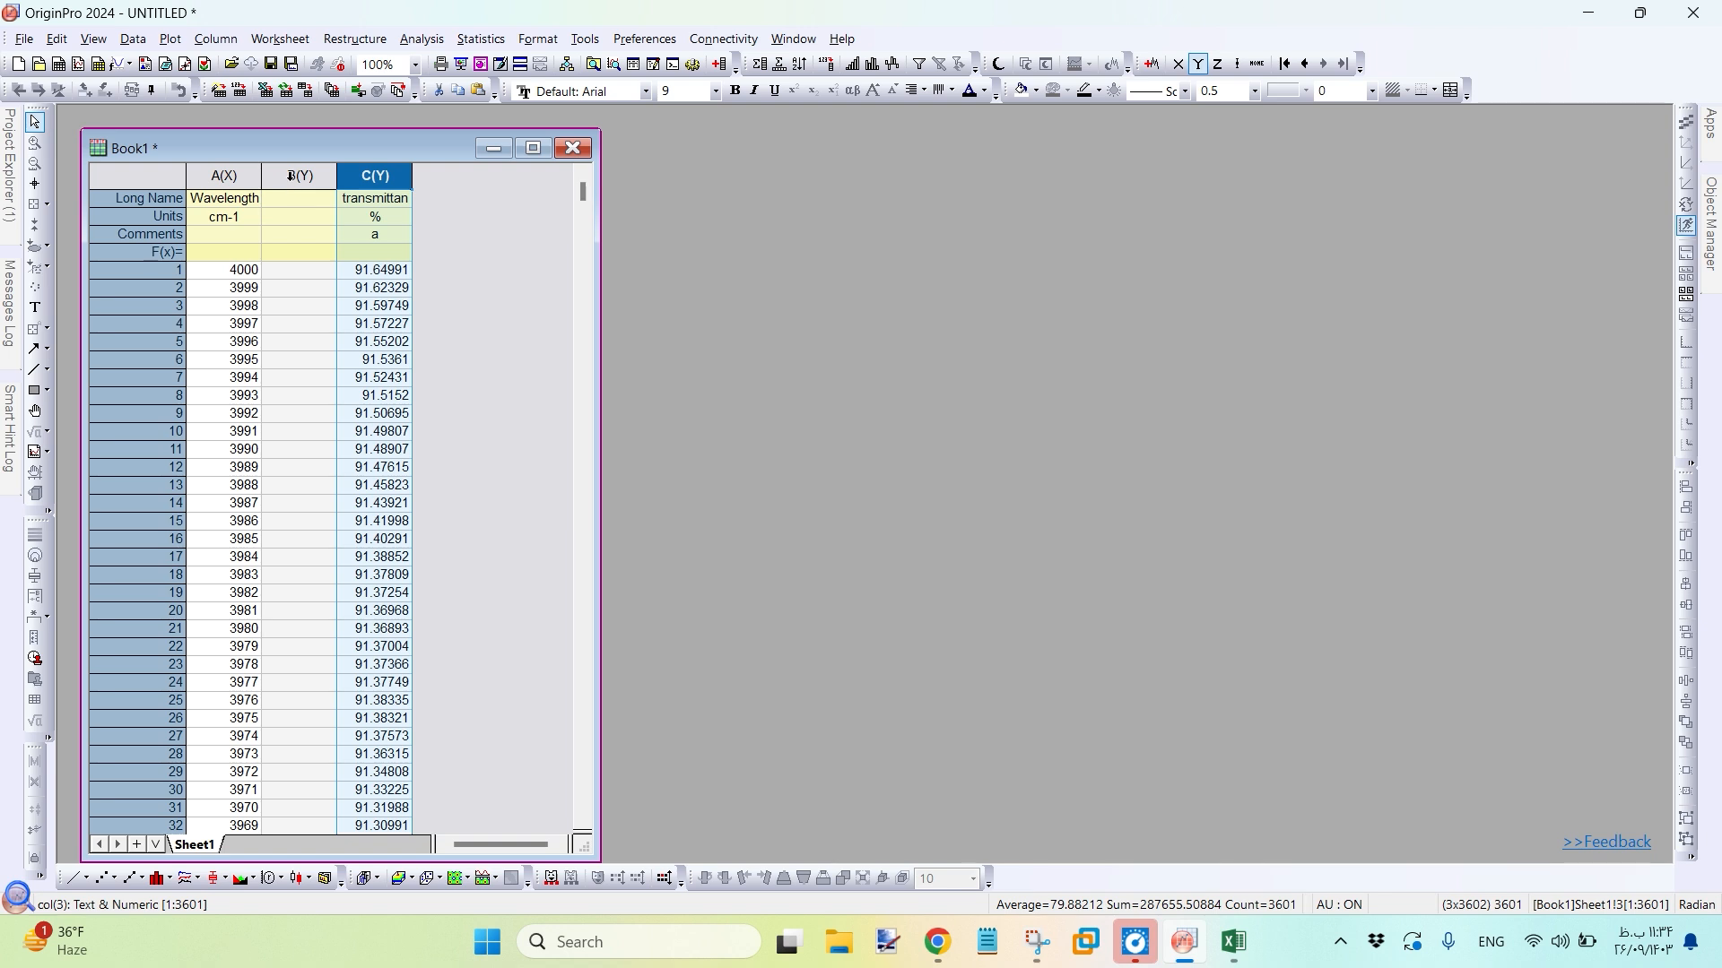
Copy the transmittance b column from the Excel sheet and paste it into the empty column B of Book1 in OriginPro
{"action": "left_click", "coordinate": [1230, 952]}
{"action": "left_click", "coordinate": [1208, 234]}
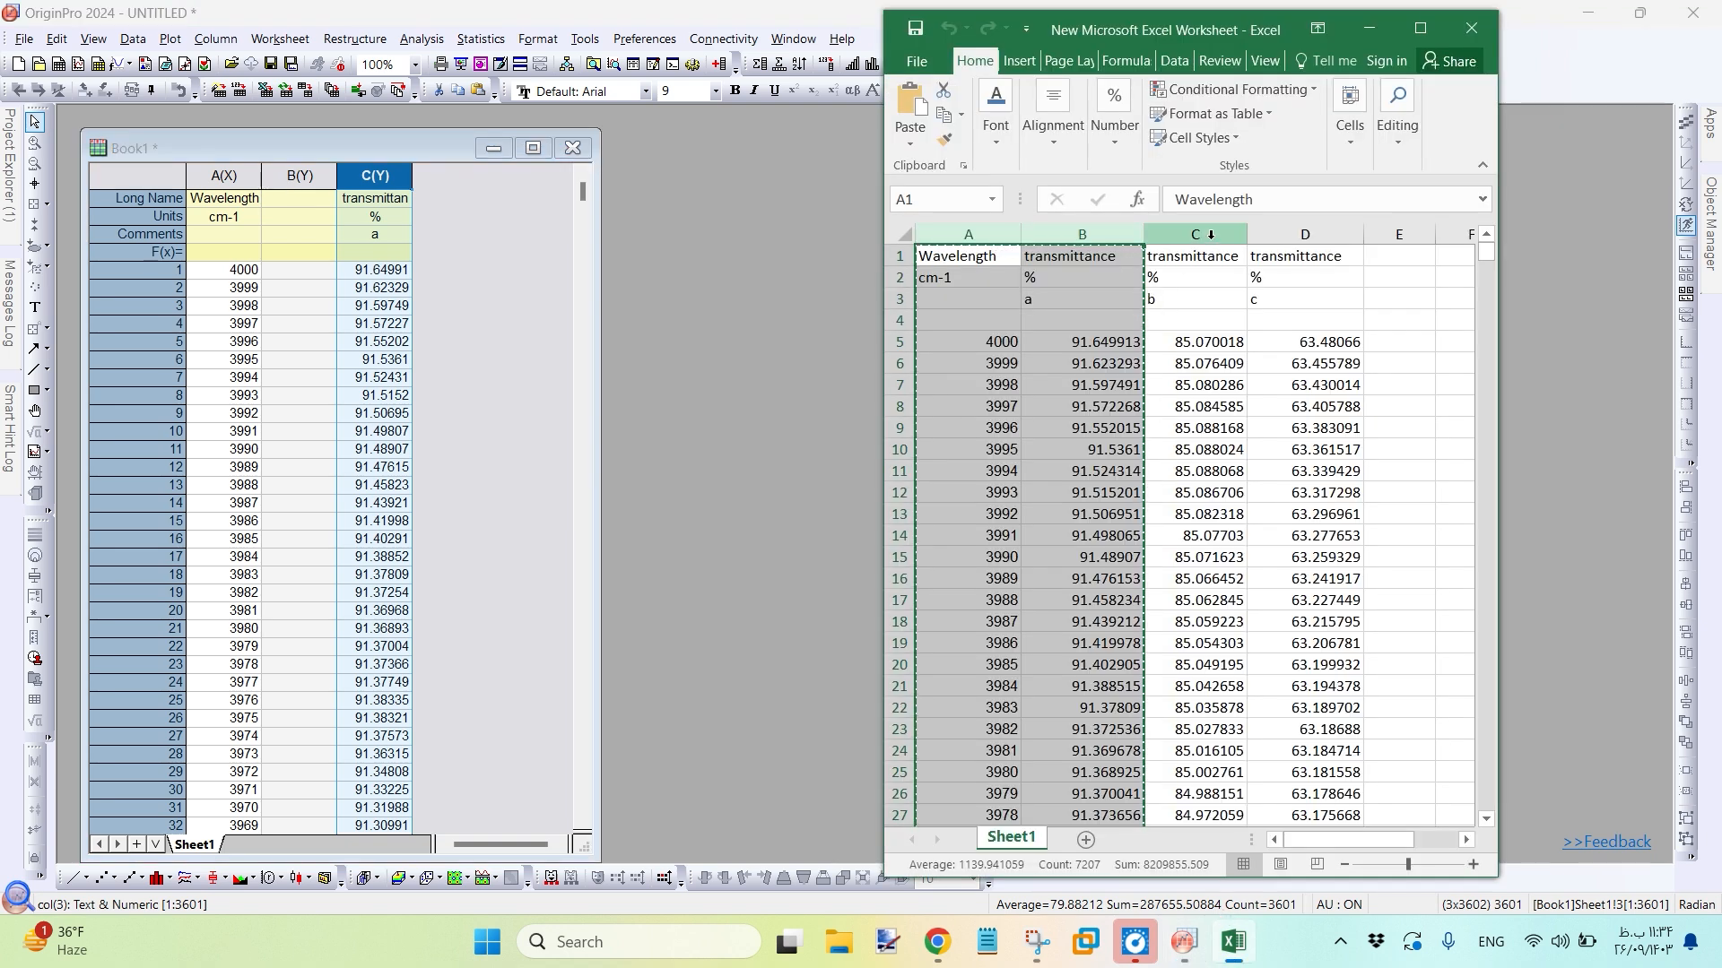
{"action": "right_click", "coordinate": [1208, 234]}
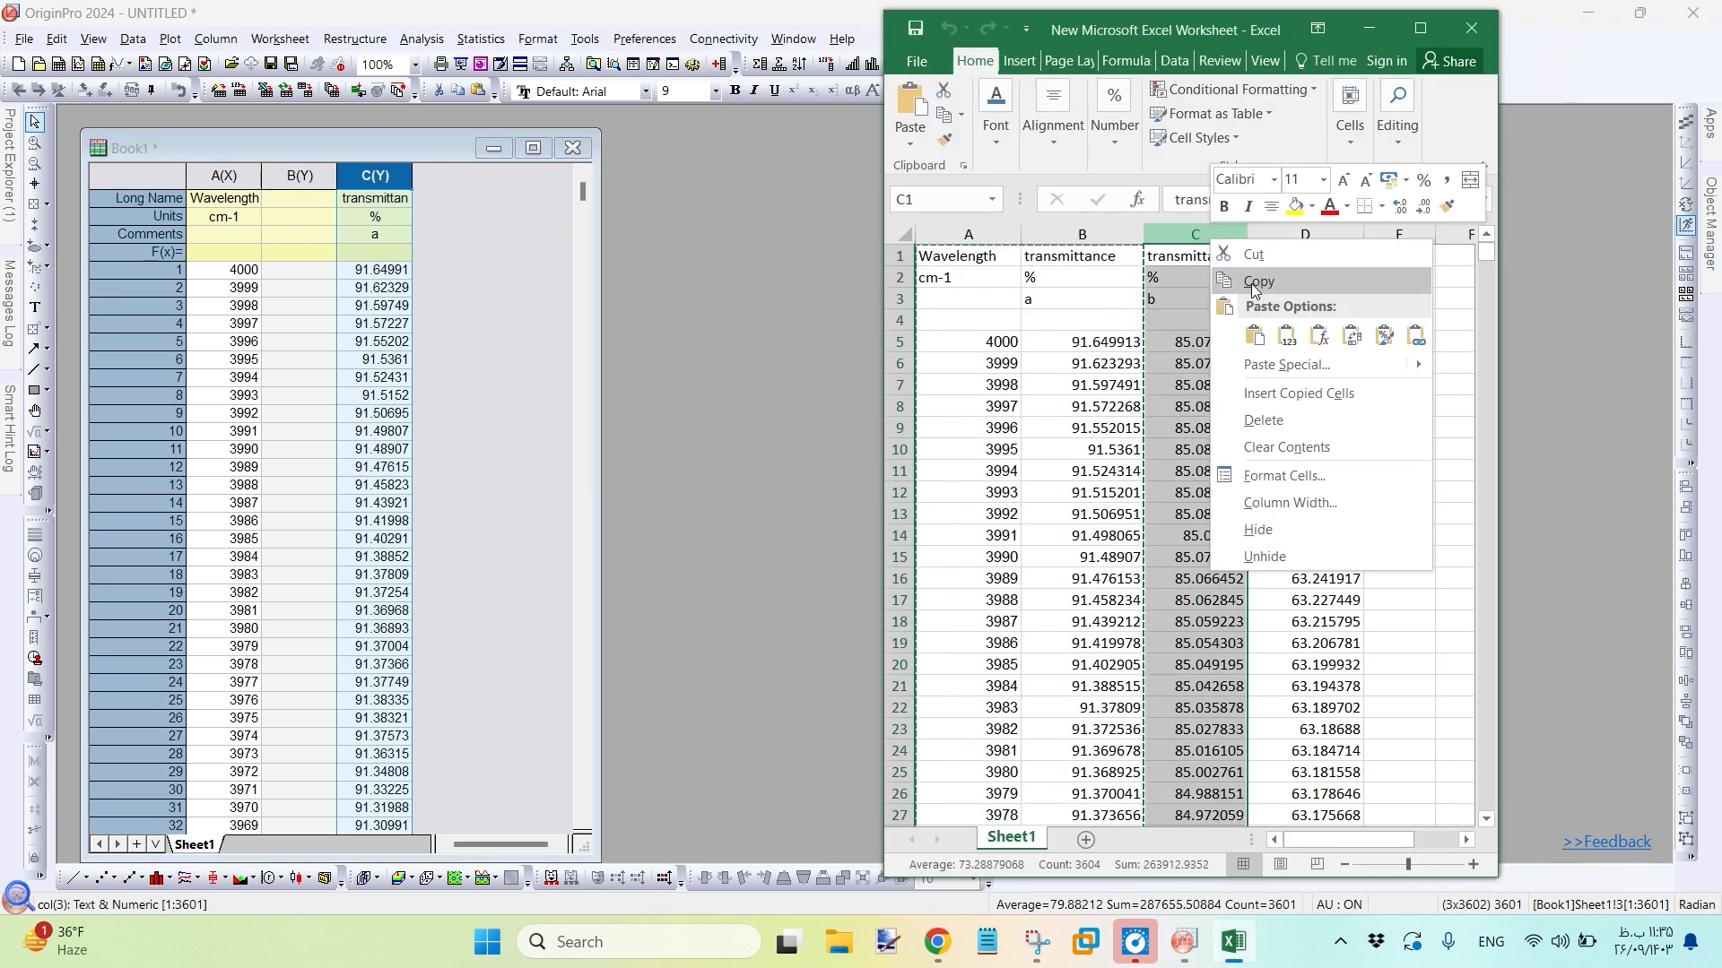
{"action": "left_click", "coordinate": [1255, 269]}
{"action": "left_click", "coordinate": [300, 175]}
{"action": "right_click", "coordinate": [299, 175]}
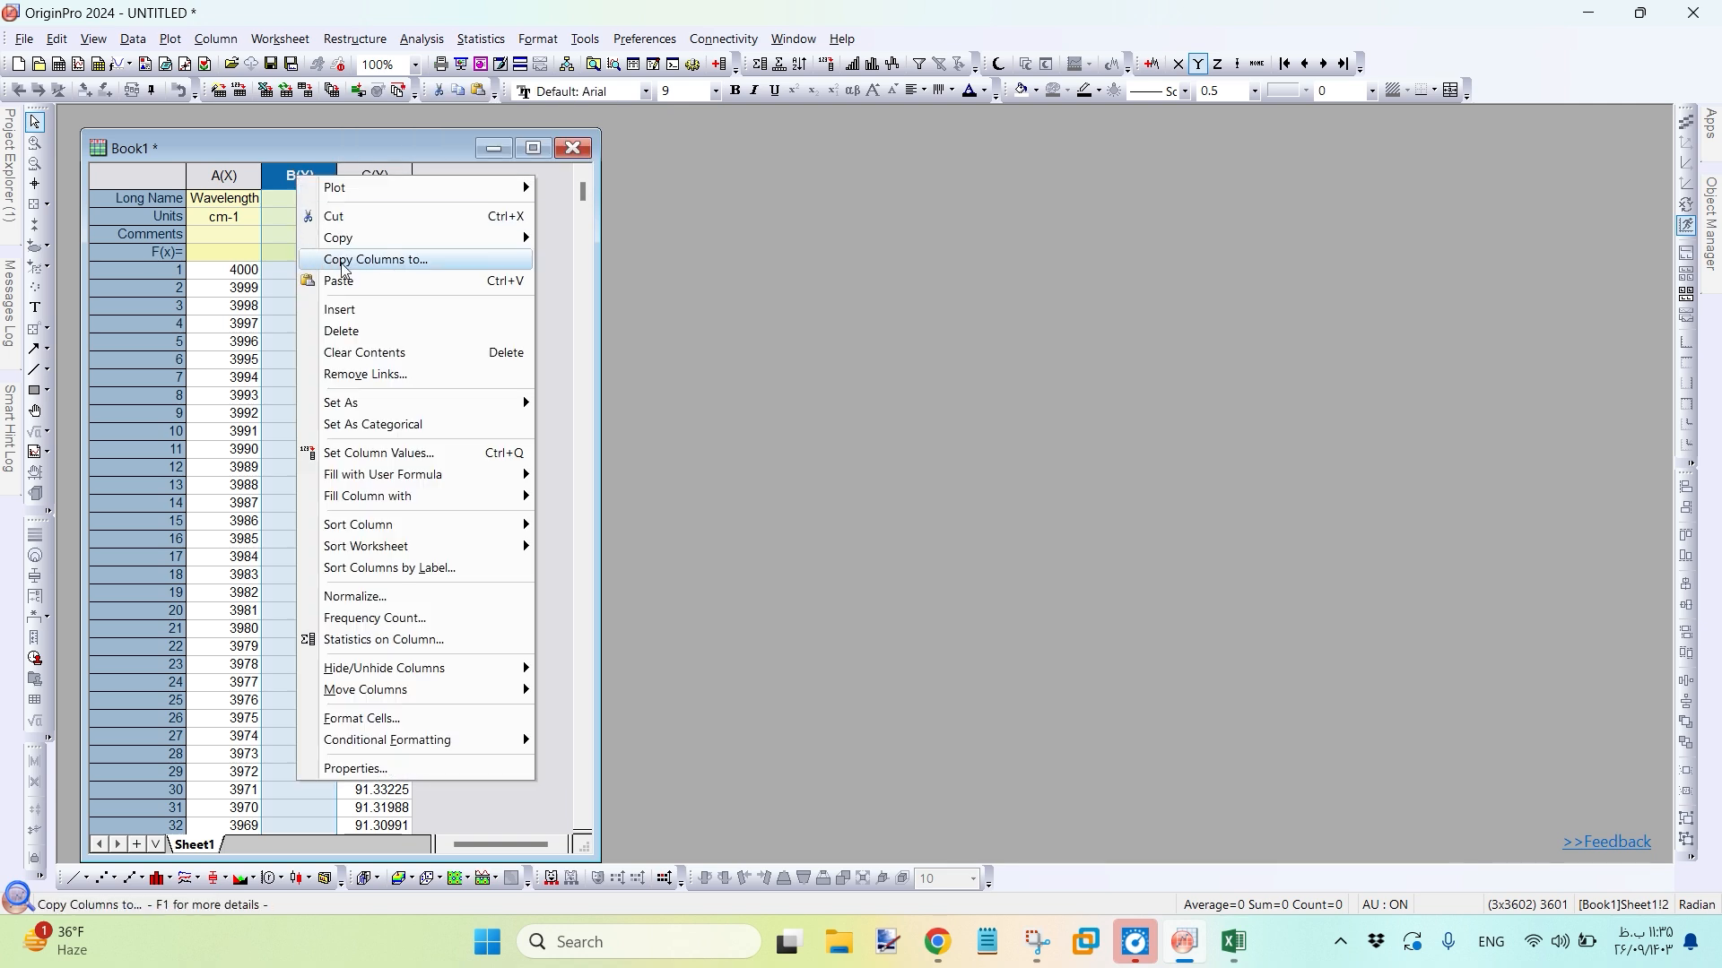
{"action": "left_click", "coordinate": [351, 288]}
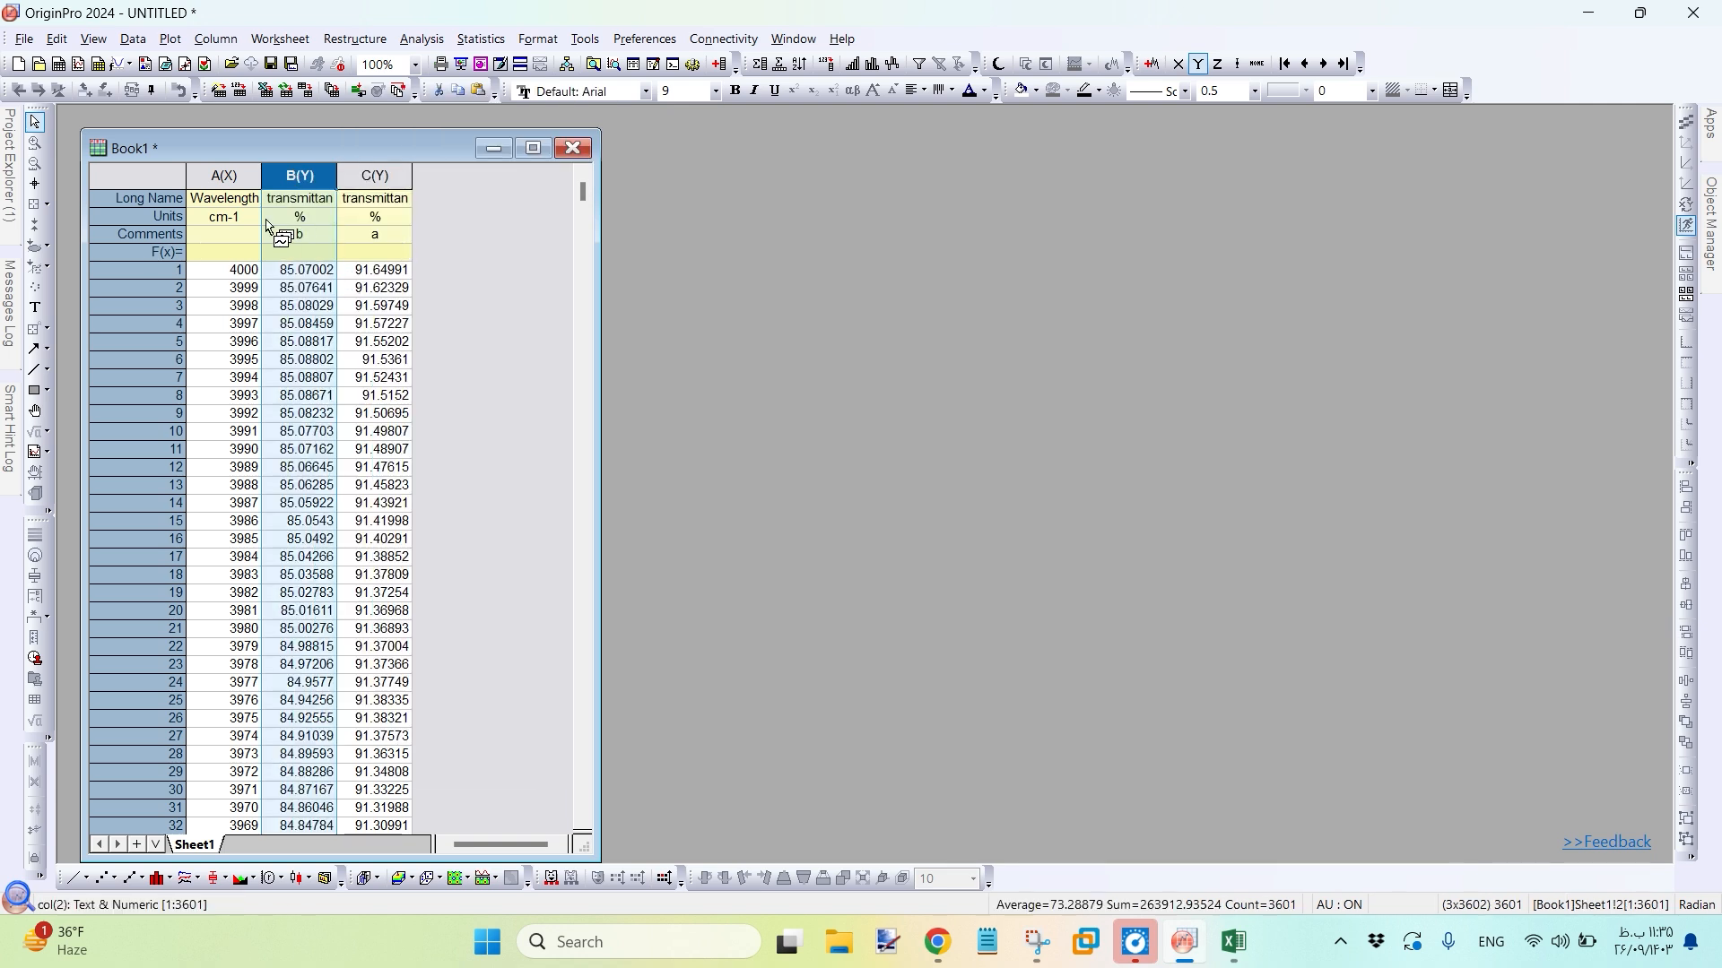
Plot the entire three-column worksheet as a 2Ys Y-Y graph, dismiss the speed mode reminder, and place the graph beside the workbook
{"action": "left_click", "coordinate": [149, 168]}
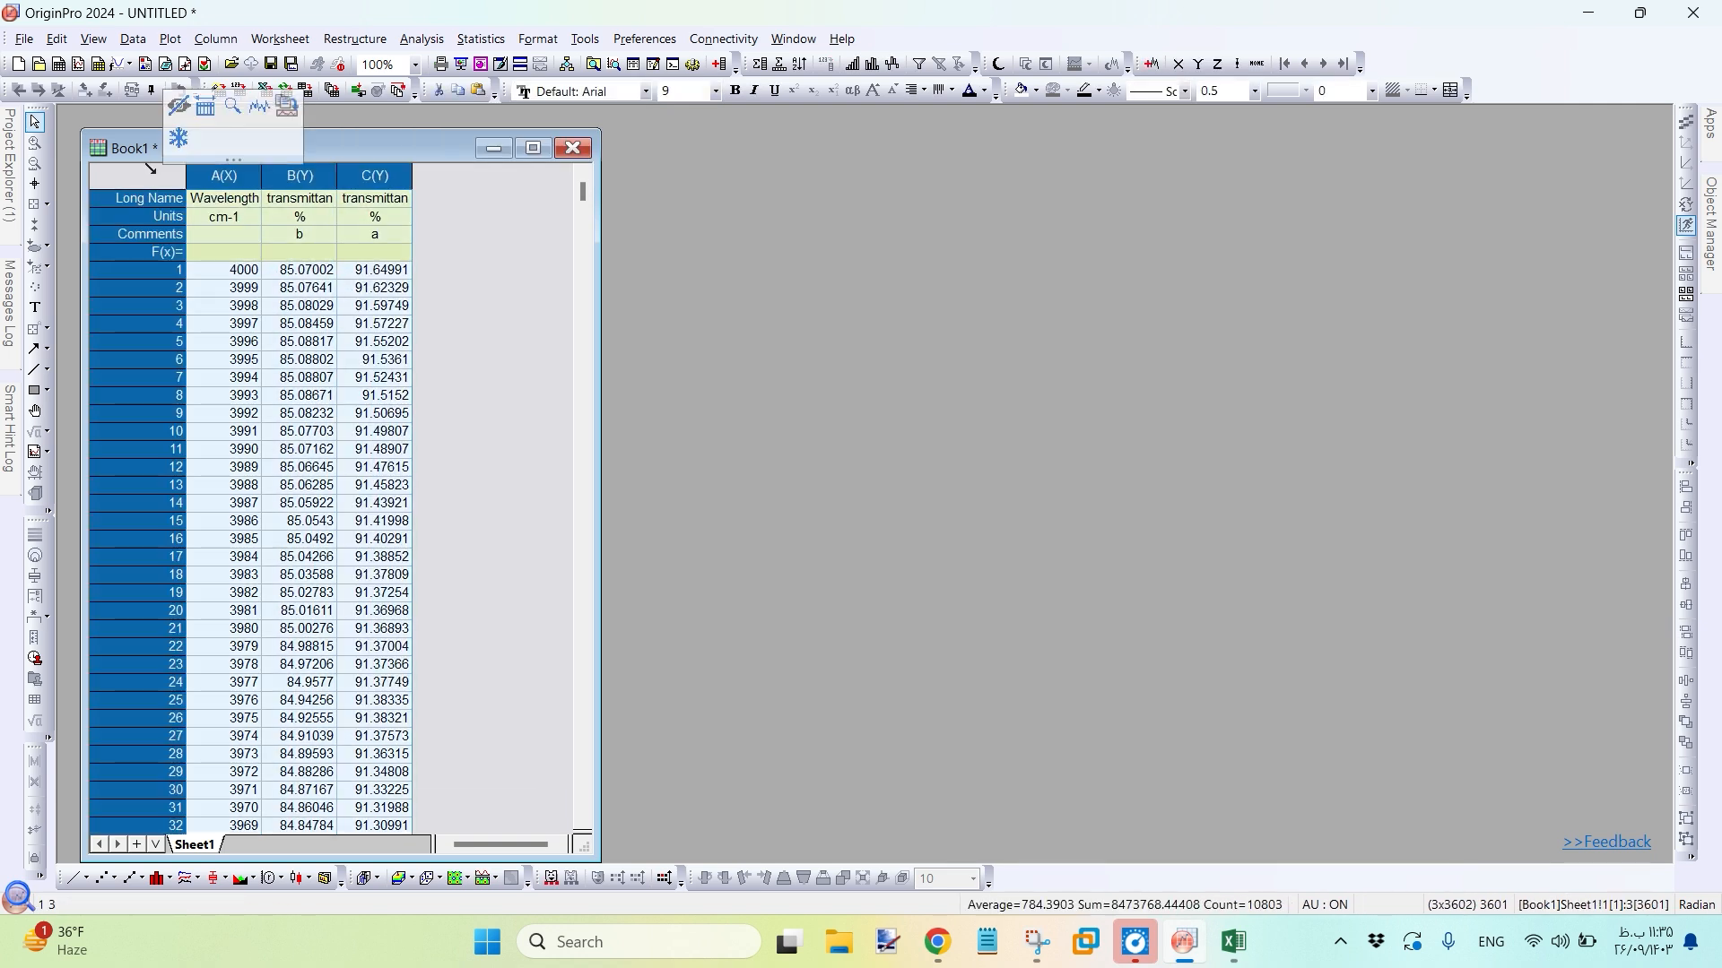
{"action": "left_click", "coordinate": [169, 39]}
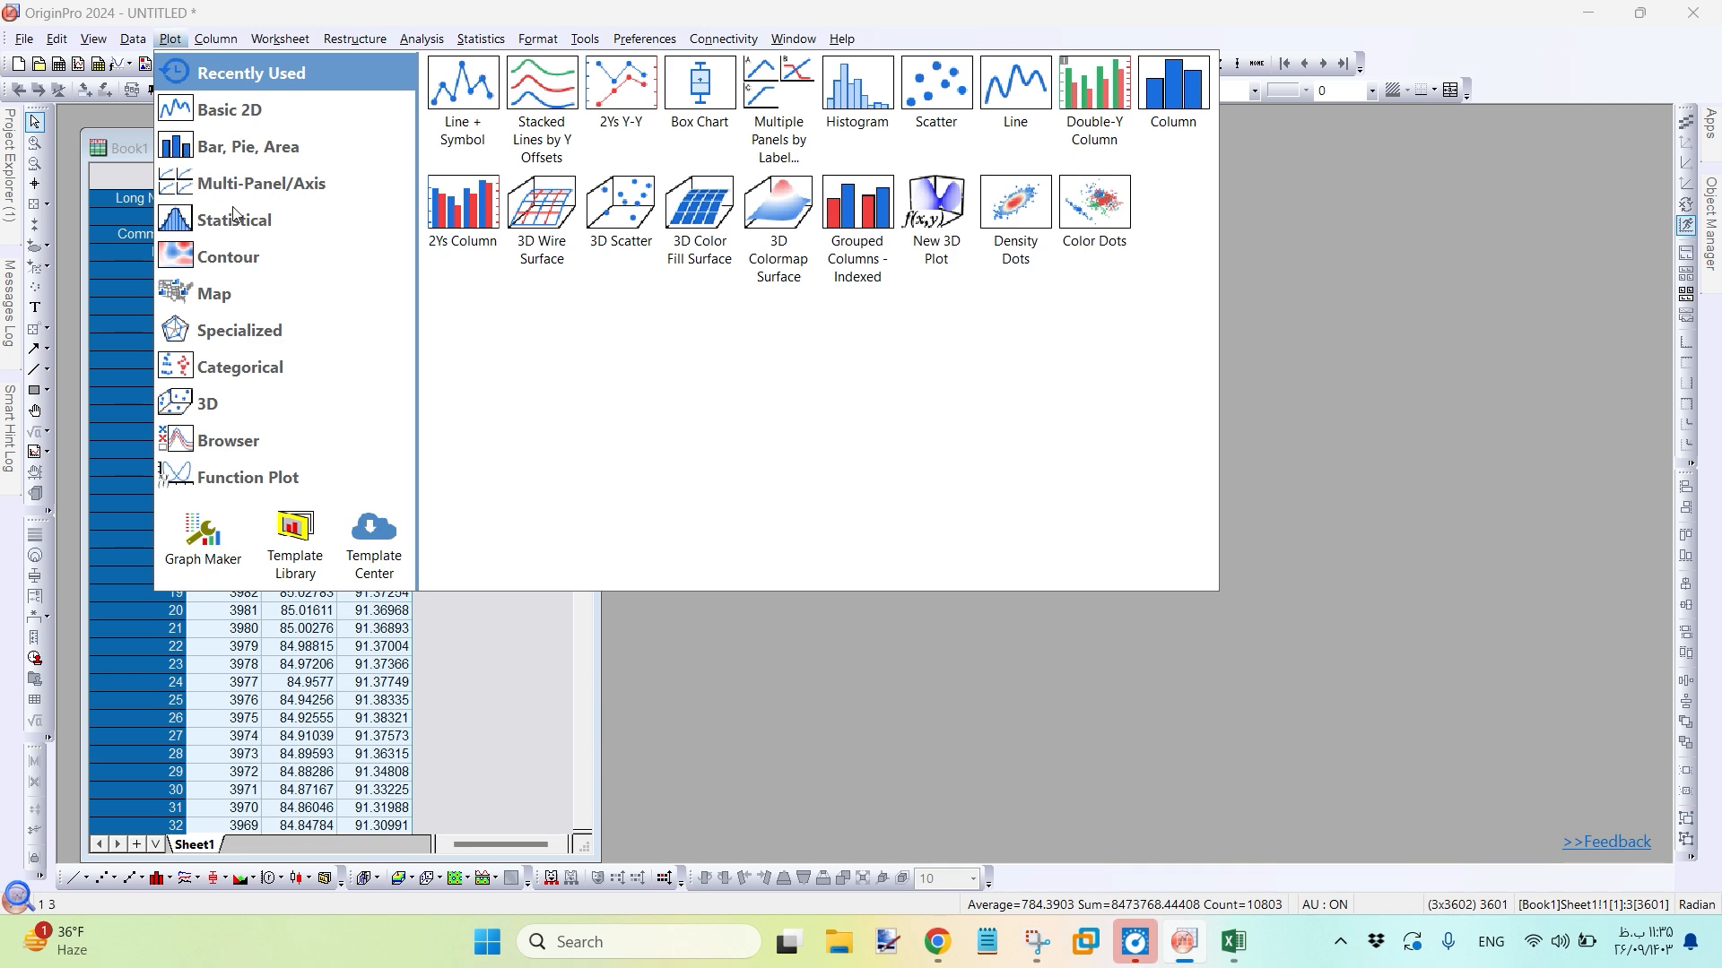
{"action": "mouse_move", "coordinate": [231, 185]}
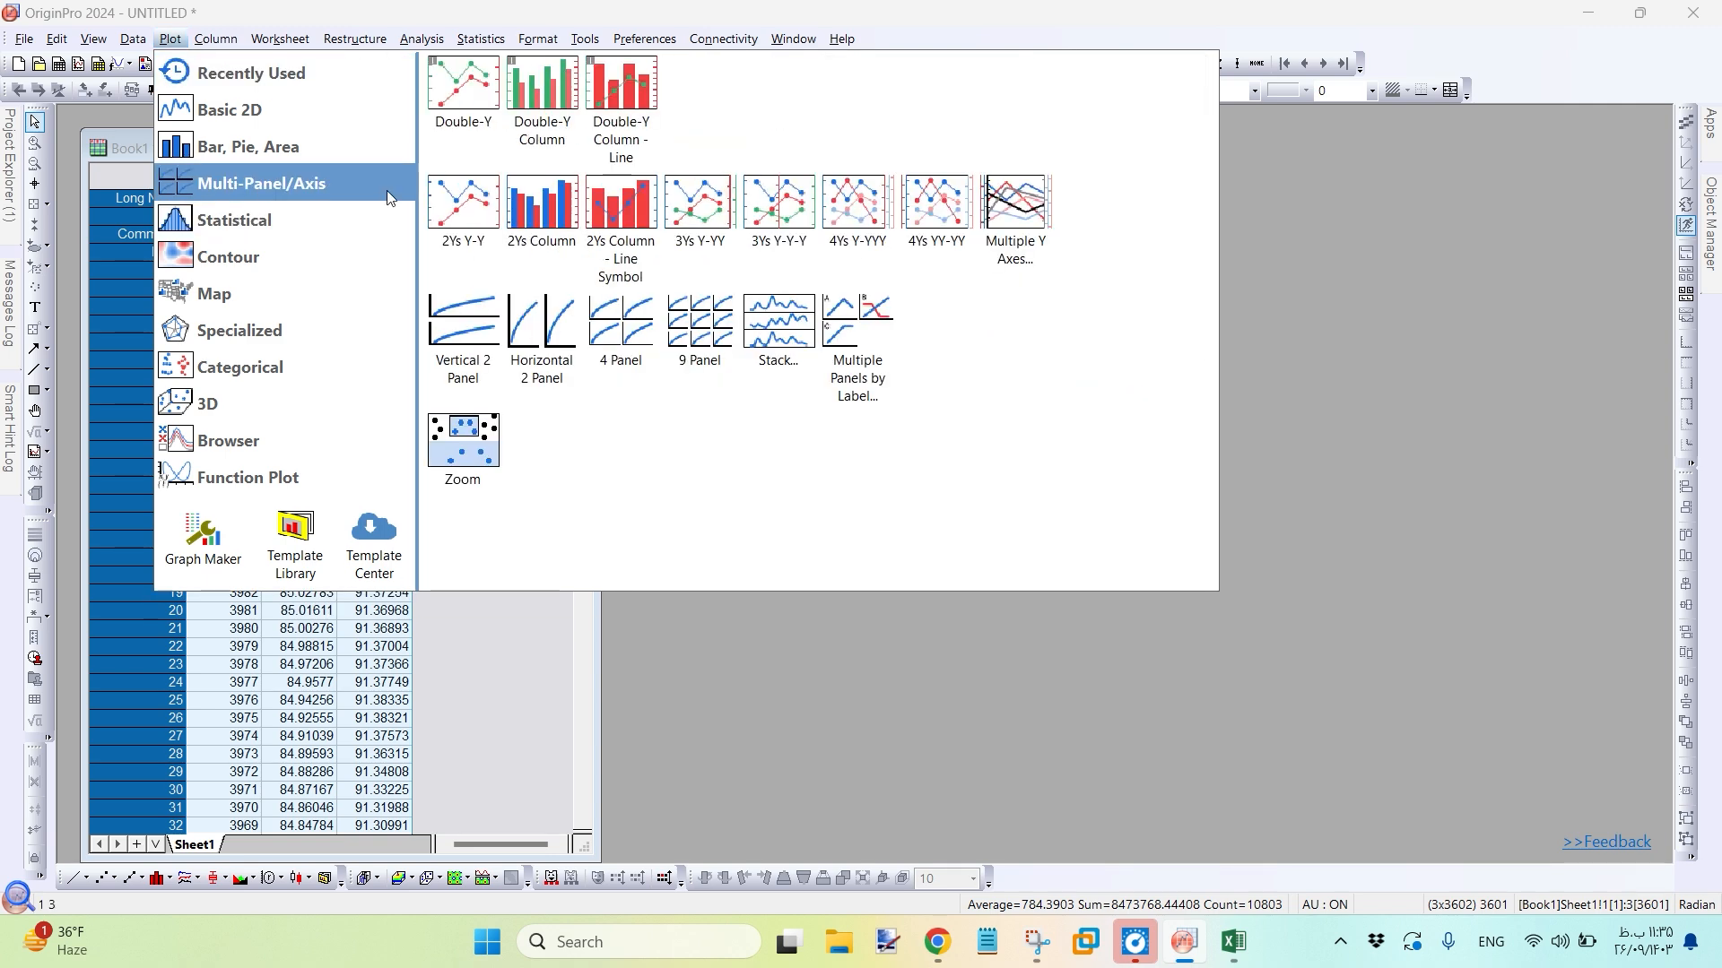
{"action": "left_click", "coordinate": [471, 211]}
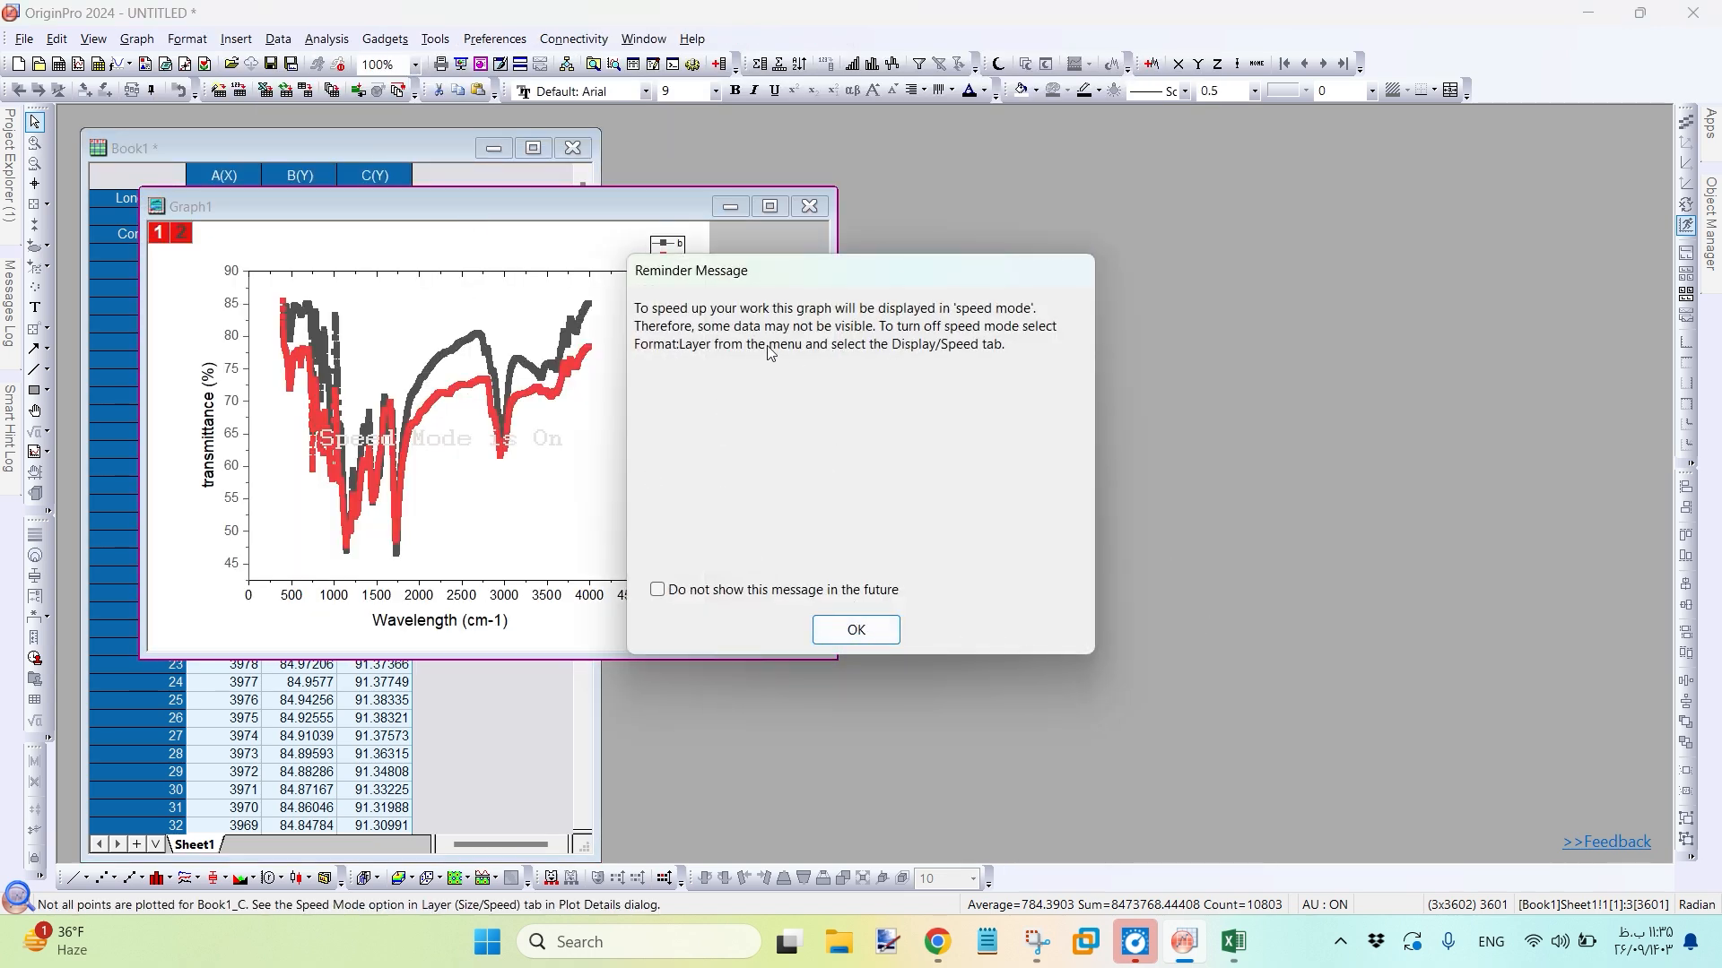
{"action": "left_click", "coordinate": [856, 629]}
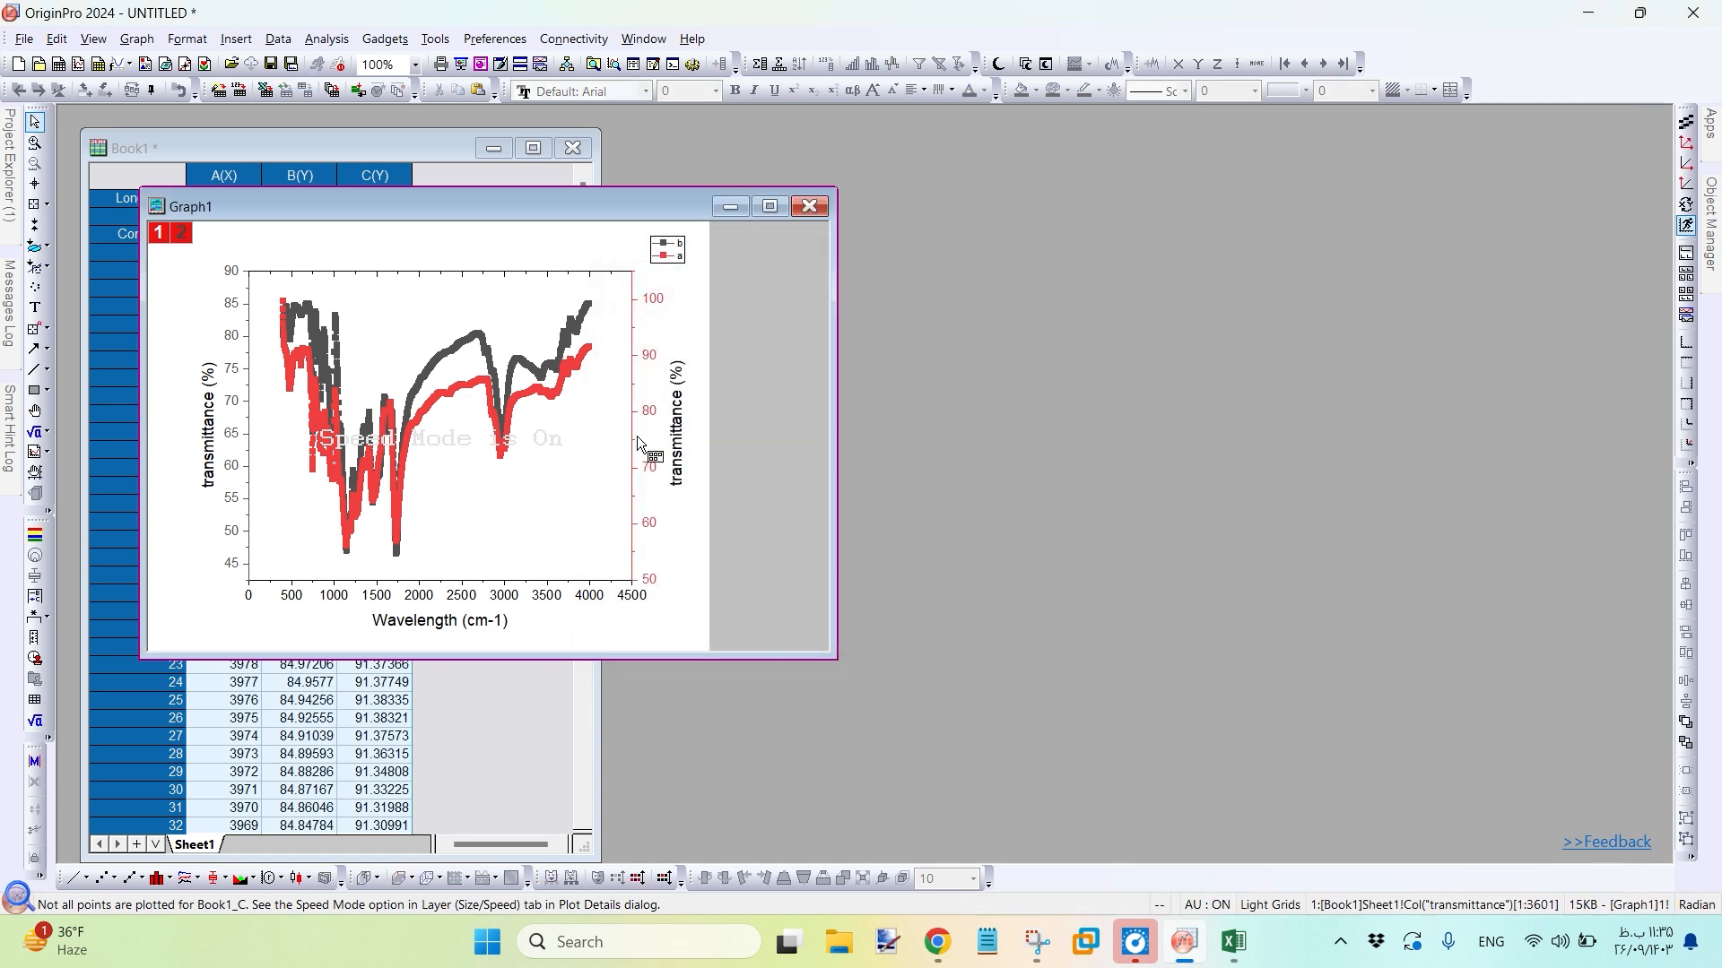
{"action": "left_click_drag", "start_coordinate": [530, 211], "coordinate": [1010, 225]}
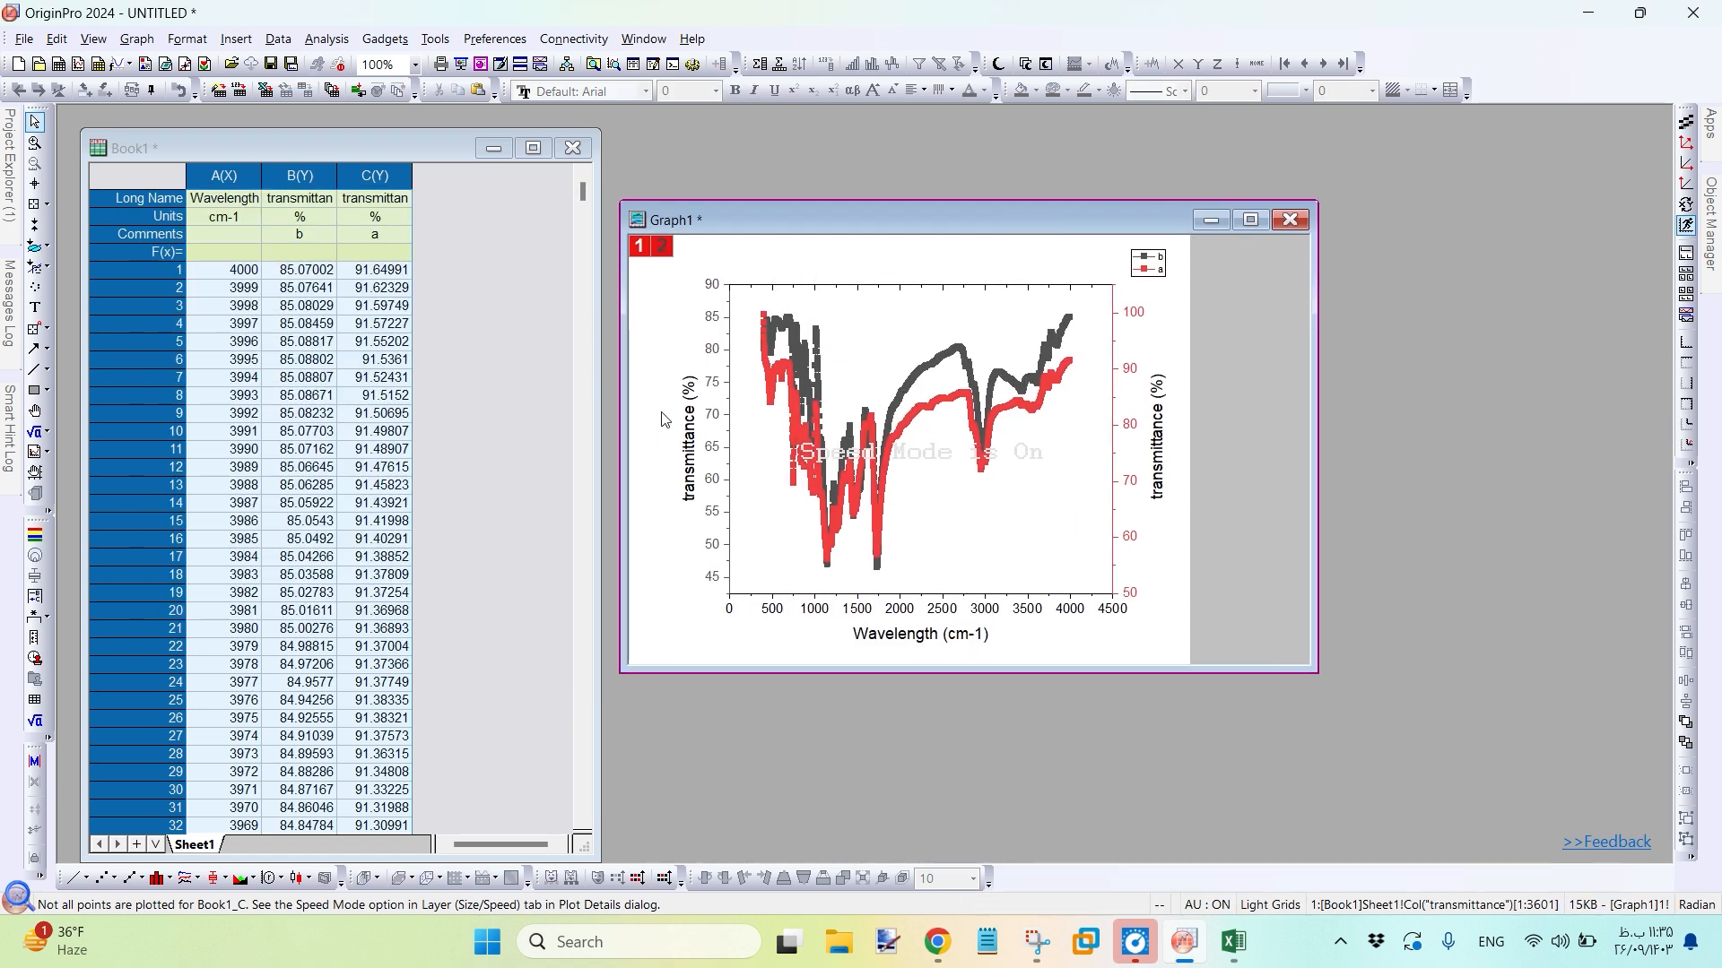
Review the Display/Speed properties of the graph's Layer1, close them without changes, and delete the graph
{"action": "left_click", "coordinate": [185, 42]}
{"action": "left_click", "coordinate": [205, 87]}
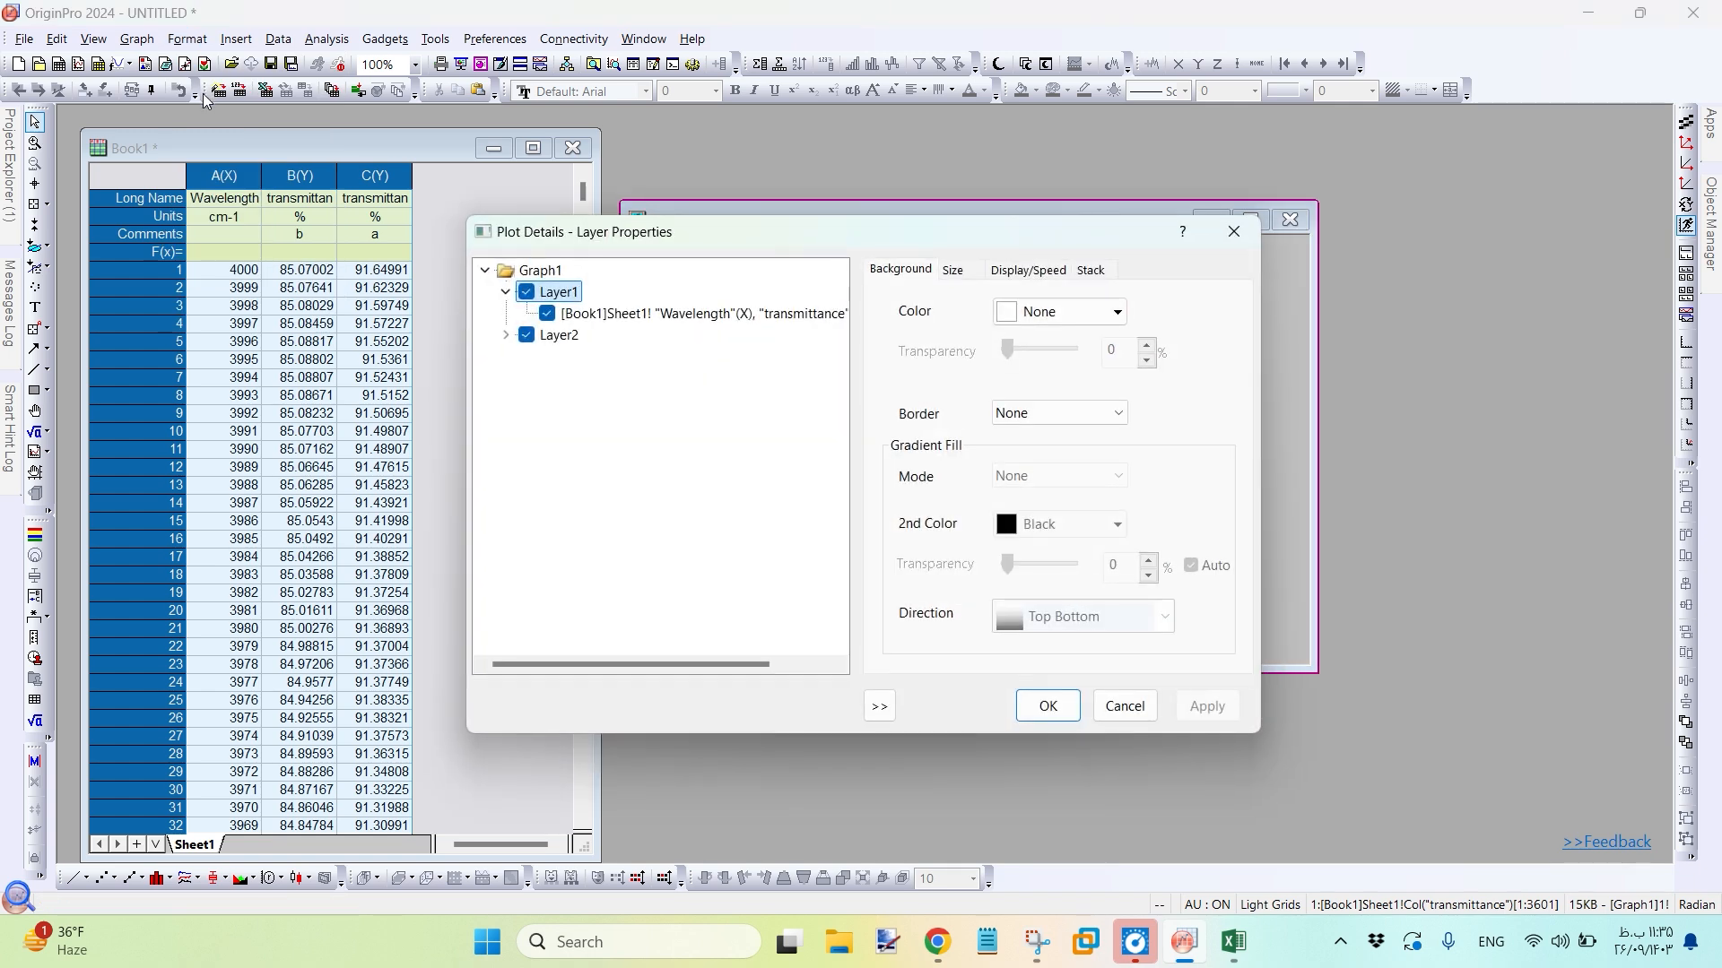
{"action": "left_click", "coordinate": [1029, 271]}
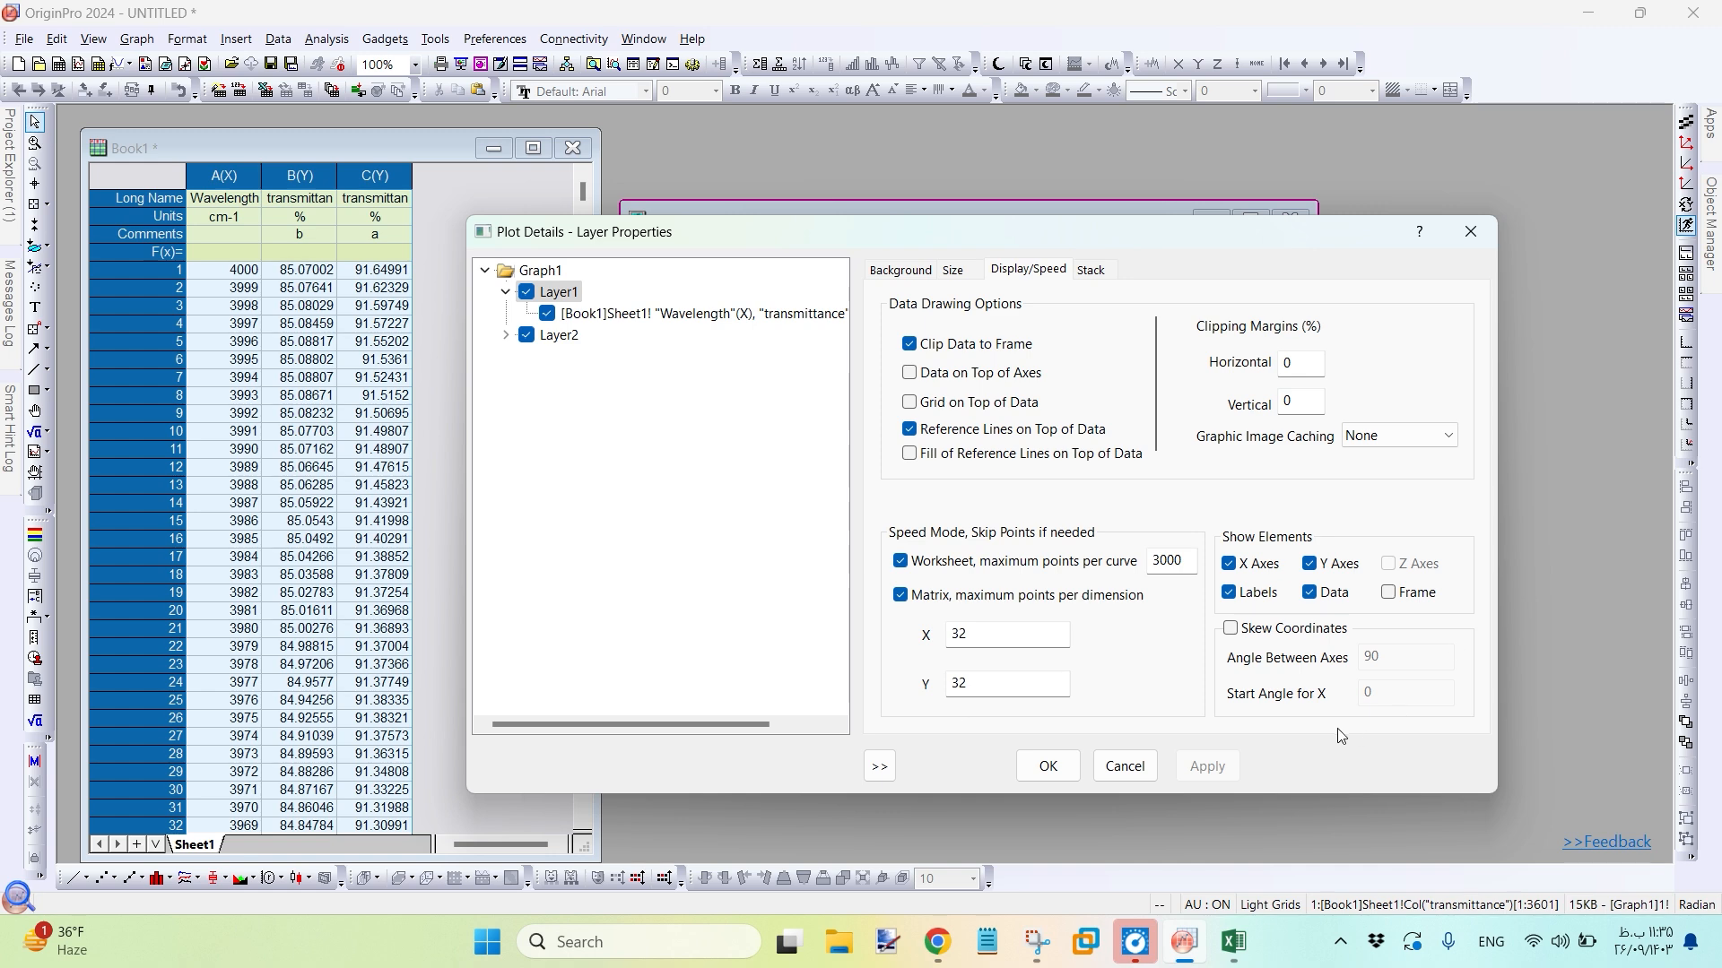
{"action": "left_click", "coordinate": [1482, 232]}
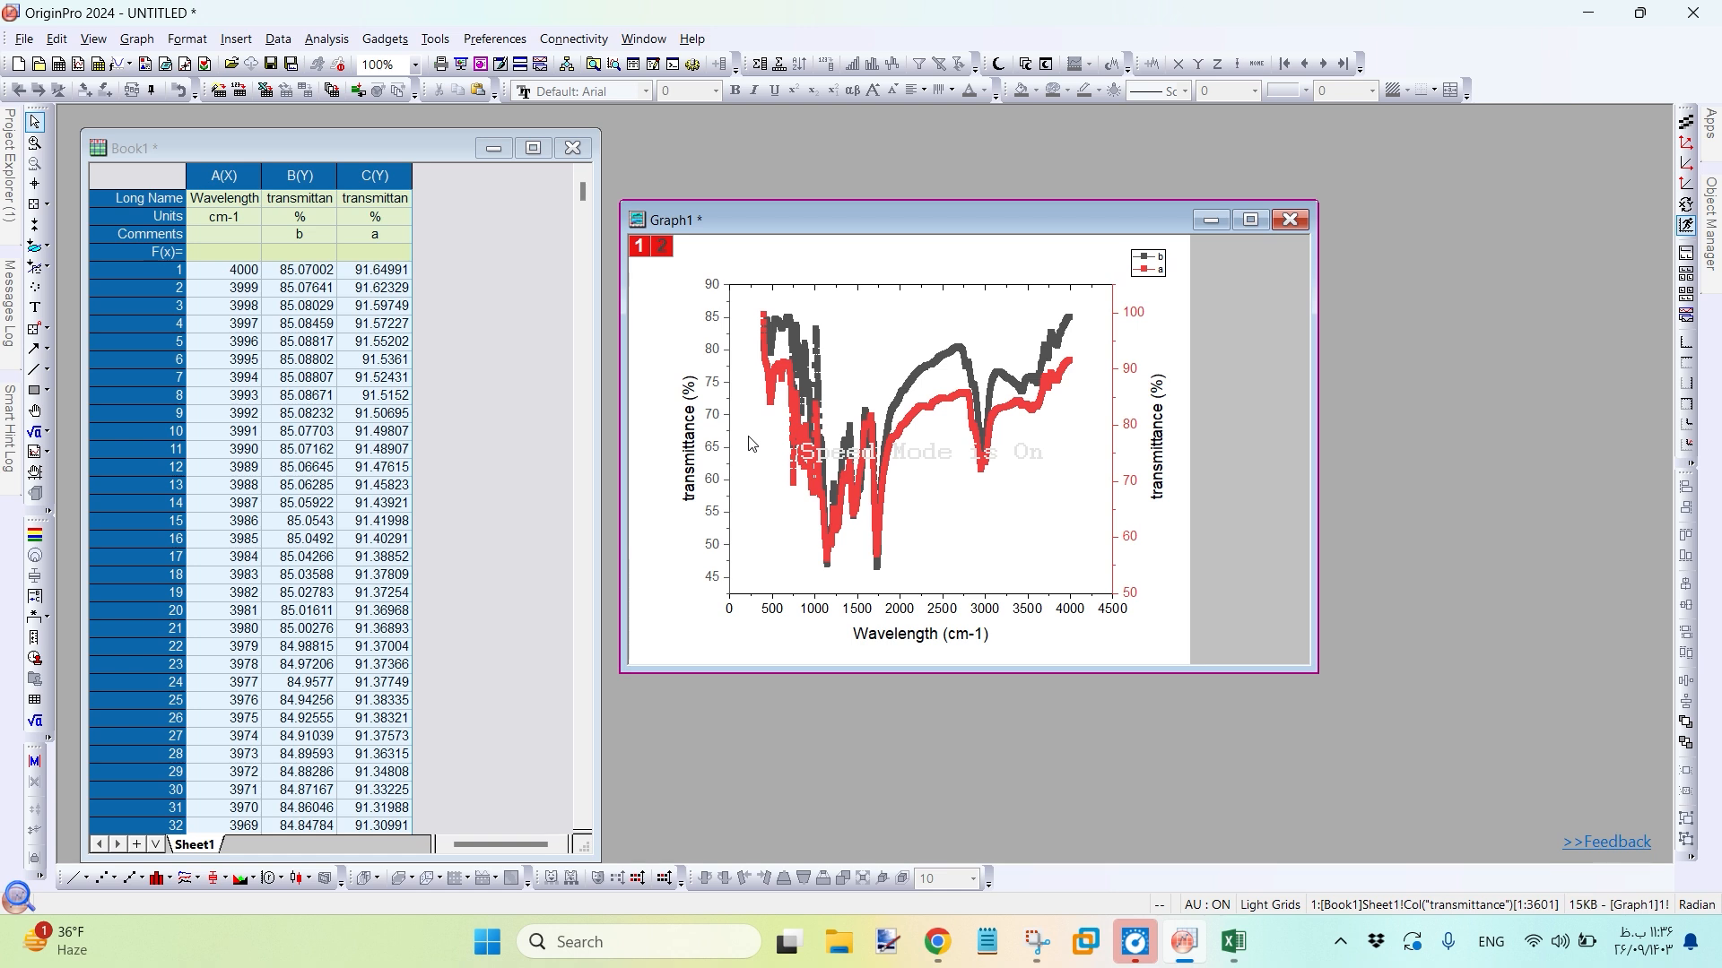
{"action": "left_click", "coordinate": [1289, 220]}
{"action": "left_click", "coordinate": [759, 523]}
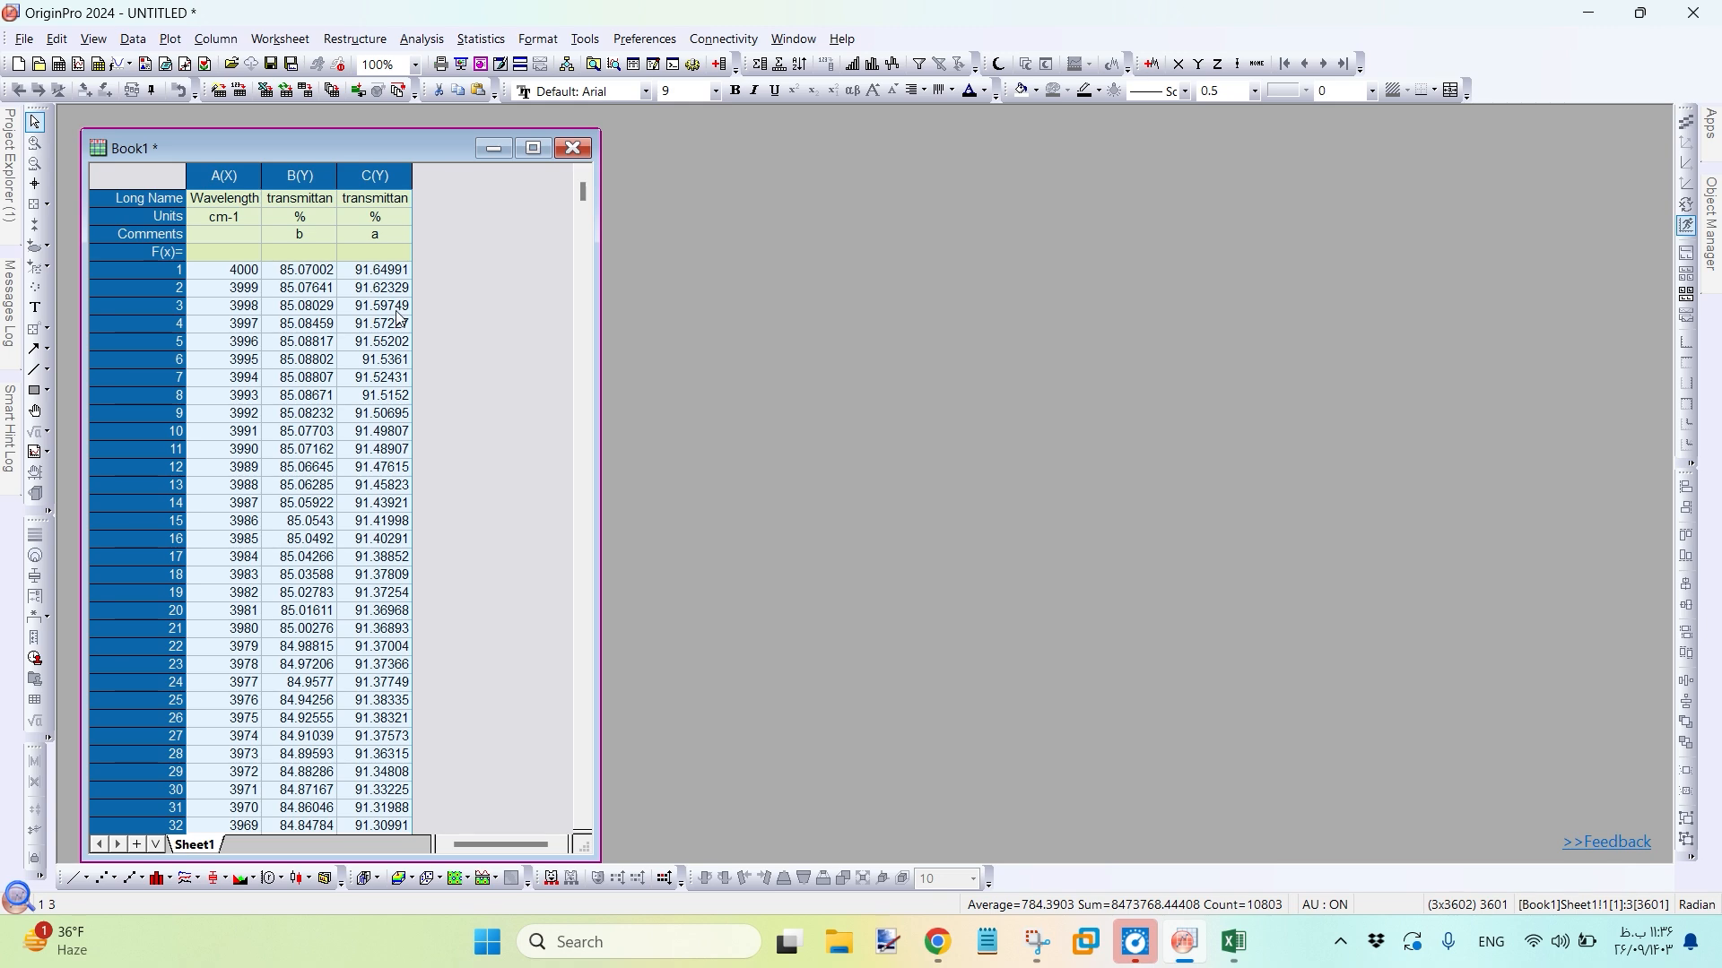
Insert an empty column before the transmittance b column in Book1
{"action": "left_click", "coordinate": [308, 184]}
{"action": "right_click", "coordinate": [298, 176]}
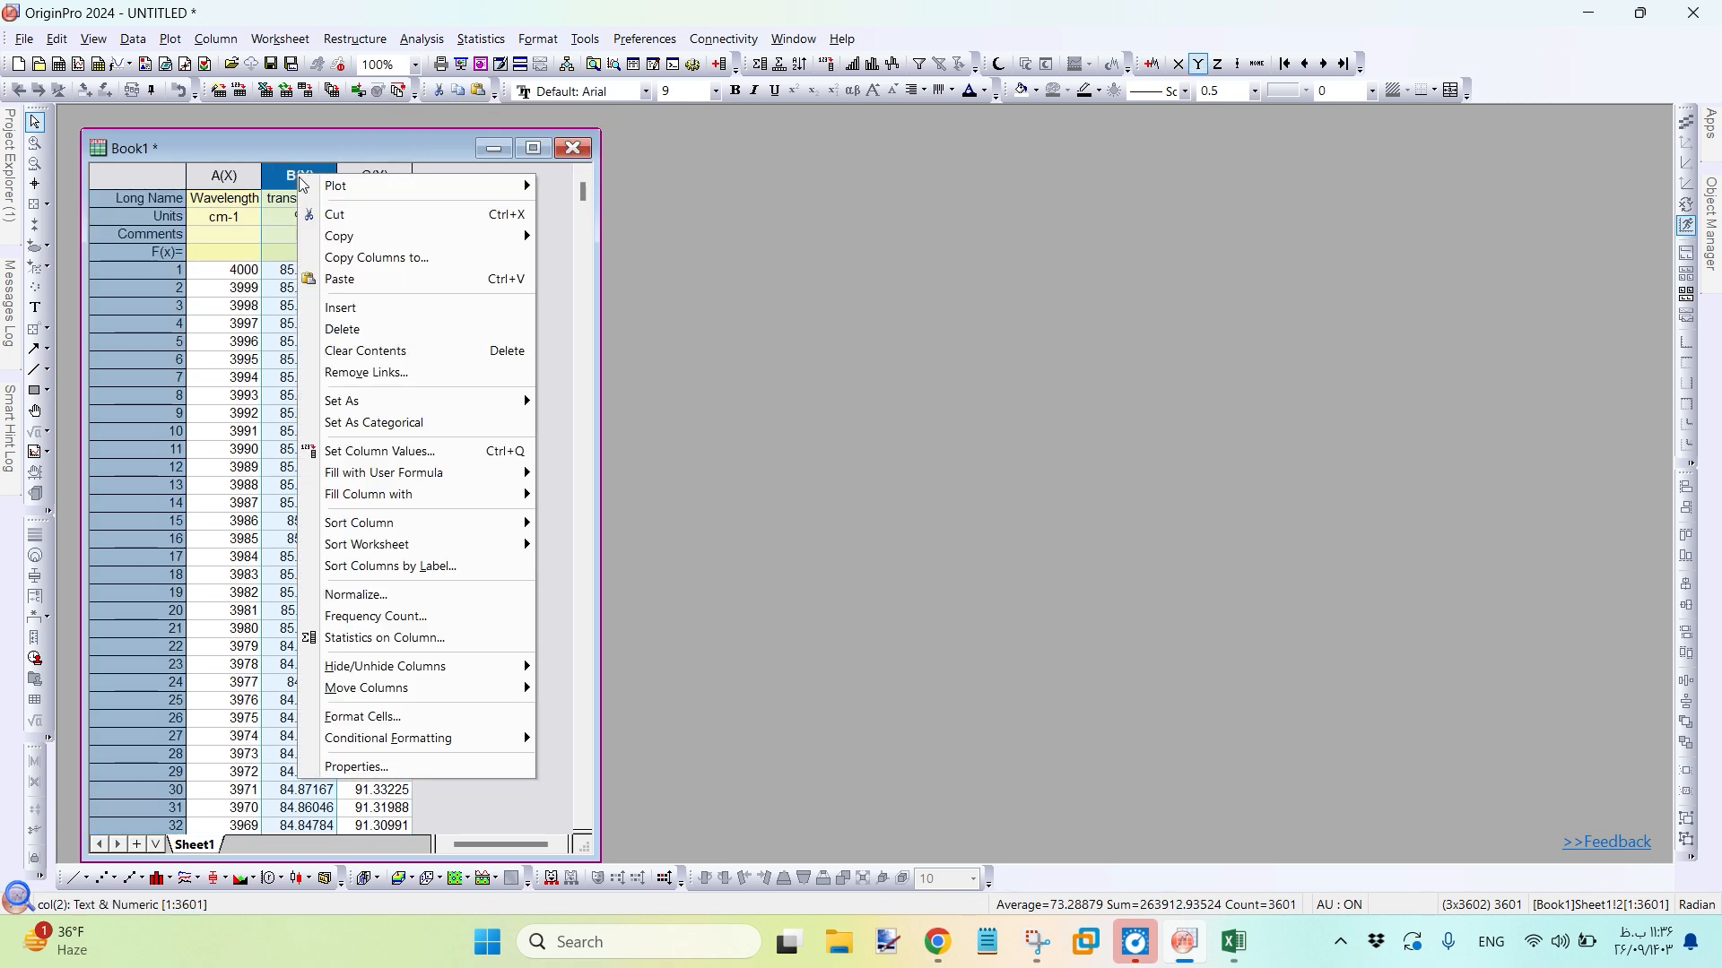
{"action": "left_click", "coordinate": [375, 319]}
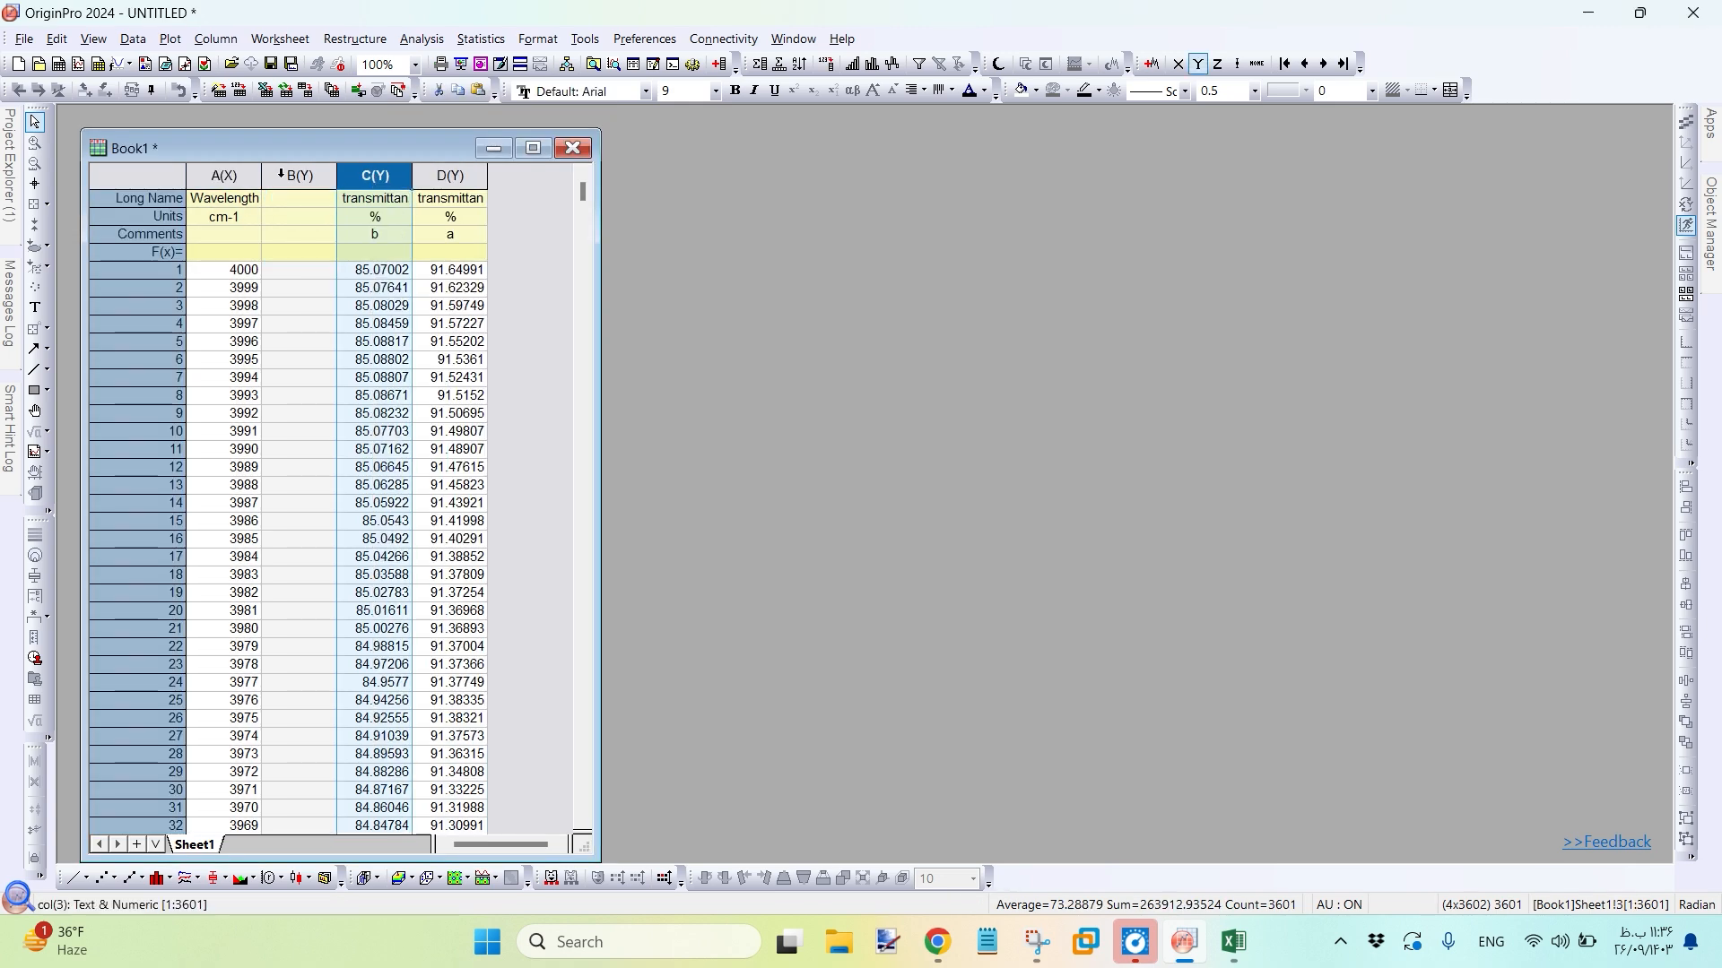
Copy the transmittance c column from the Excel sheet and paste it into the empty column B of Book1 in OriginPro
{"action": "left_click", "coordinate": [1234, 942]}
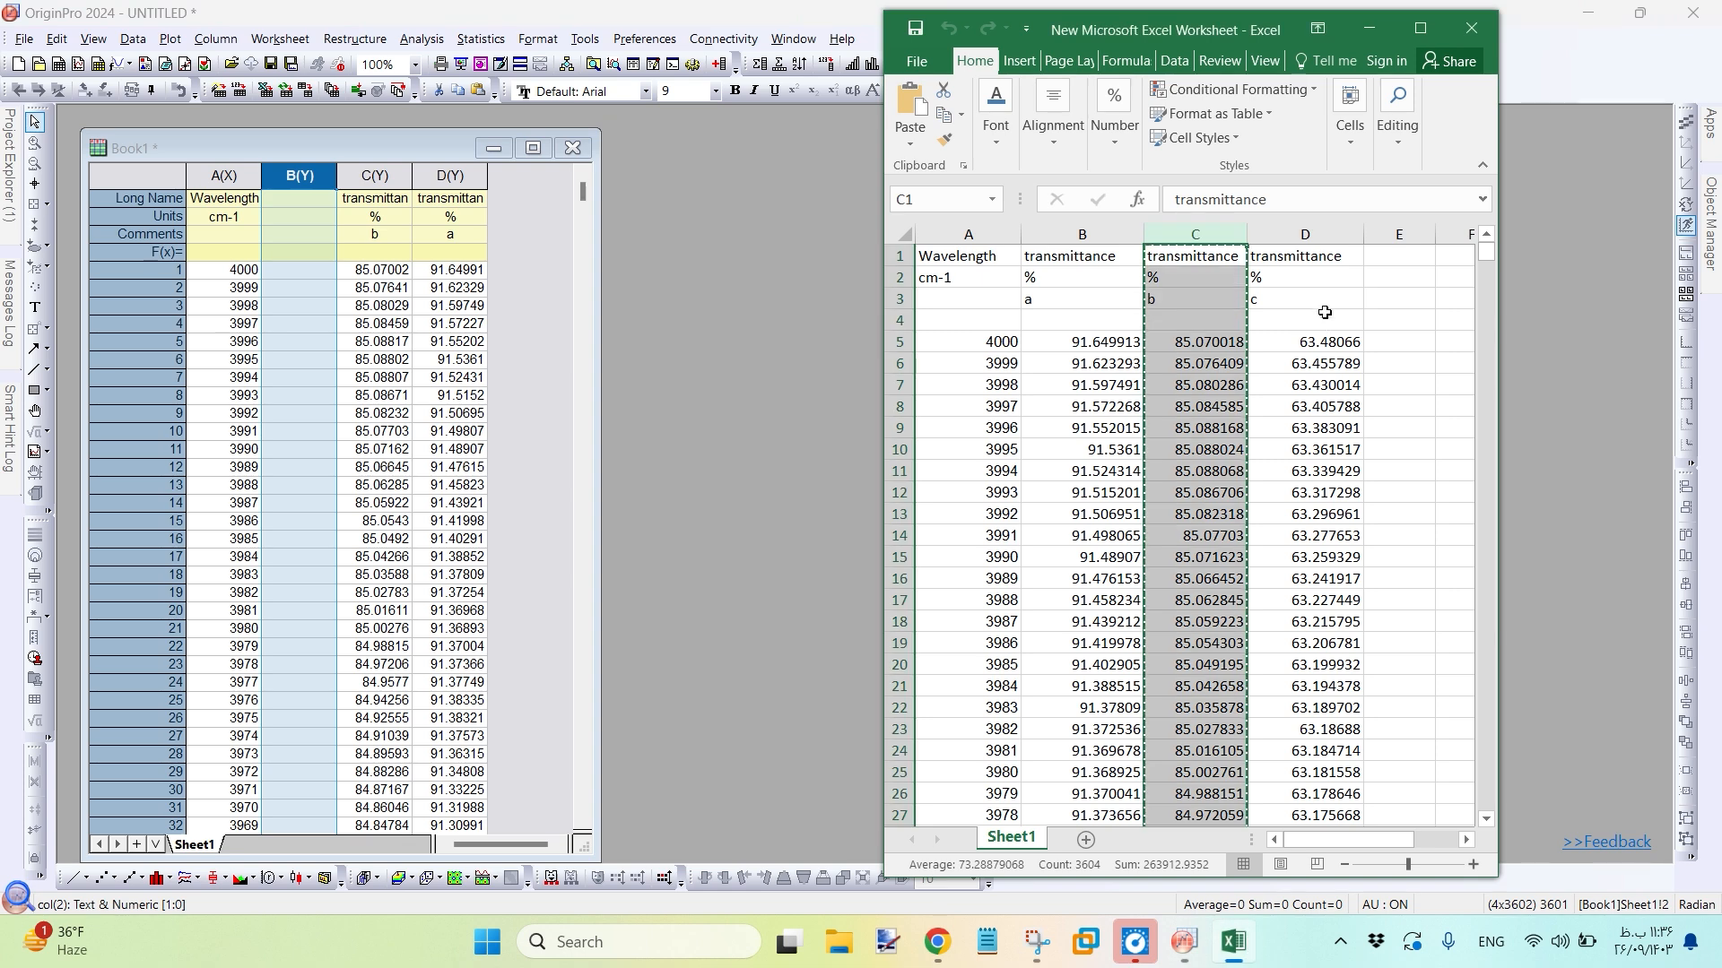
{"action": "left_click", "coordinate": [1305, 234]}
{"action": "right_click", "coordinate": [1304, 234]}
{"action": "left_click", "coordinate": [1327, 277]}
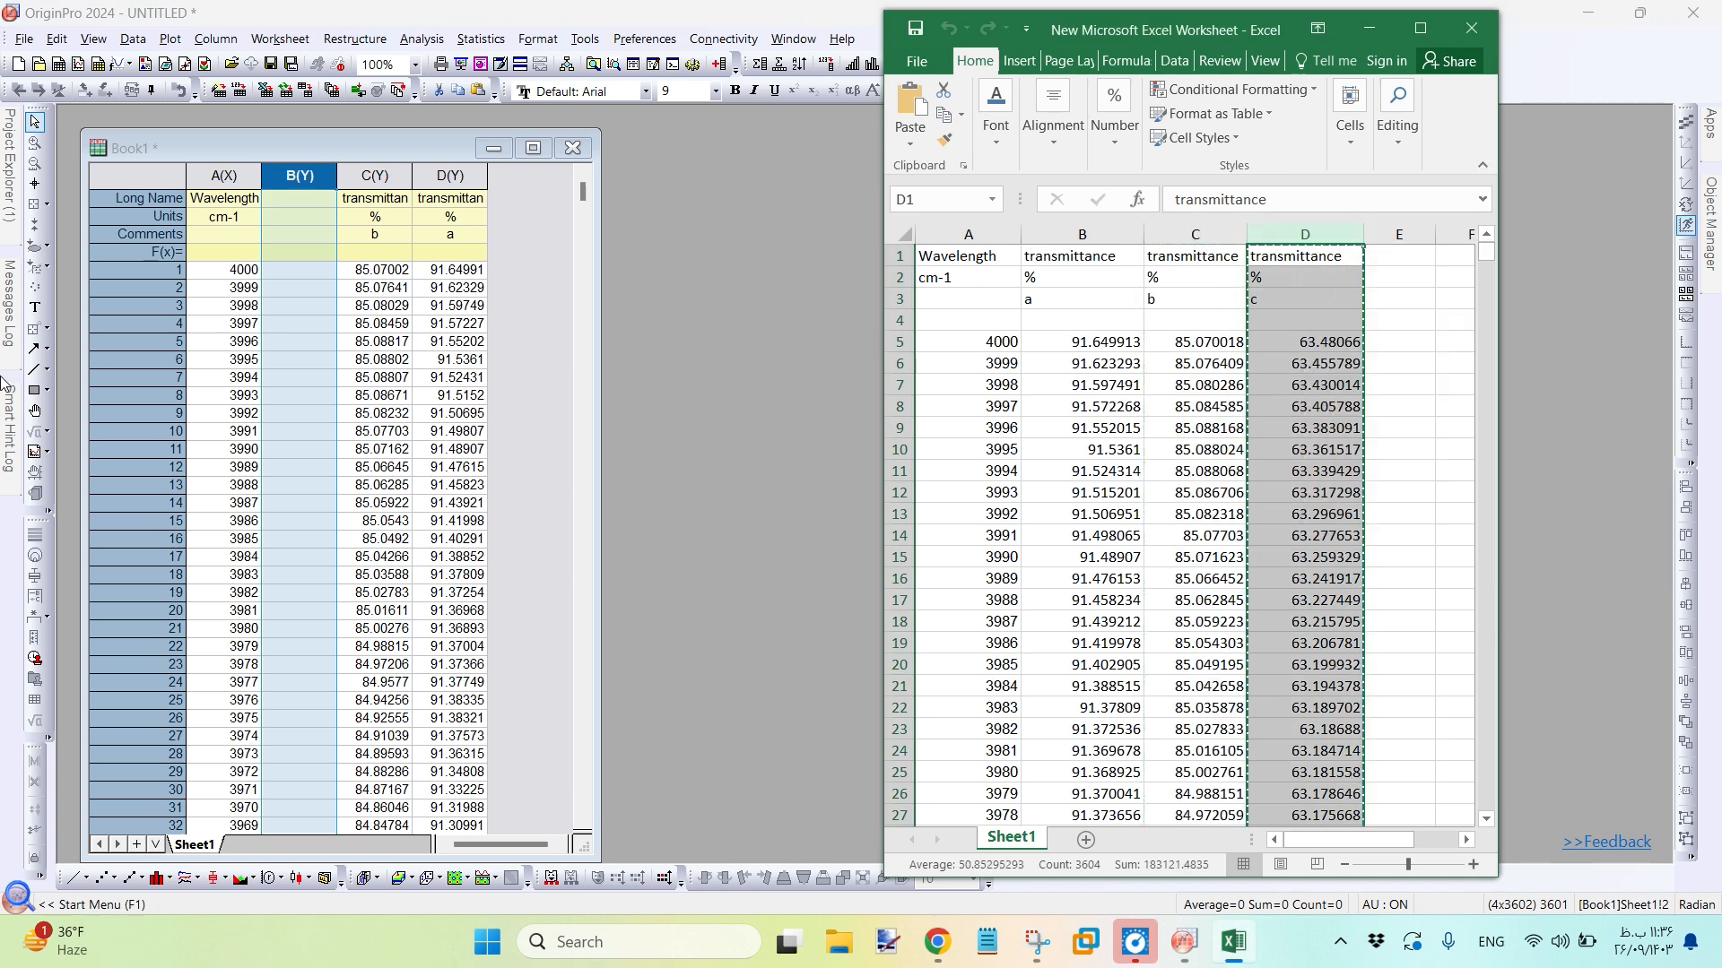
{"action": "left_click", "coordinate": [541, 321]}
{"action": "key", "text": "ctrl+v"}
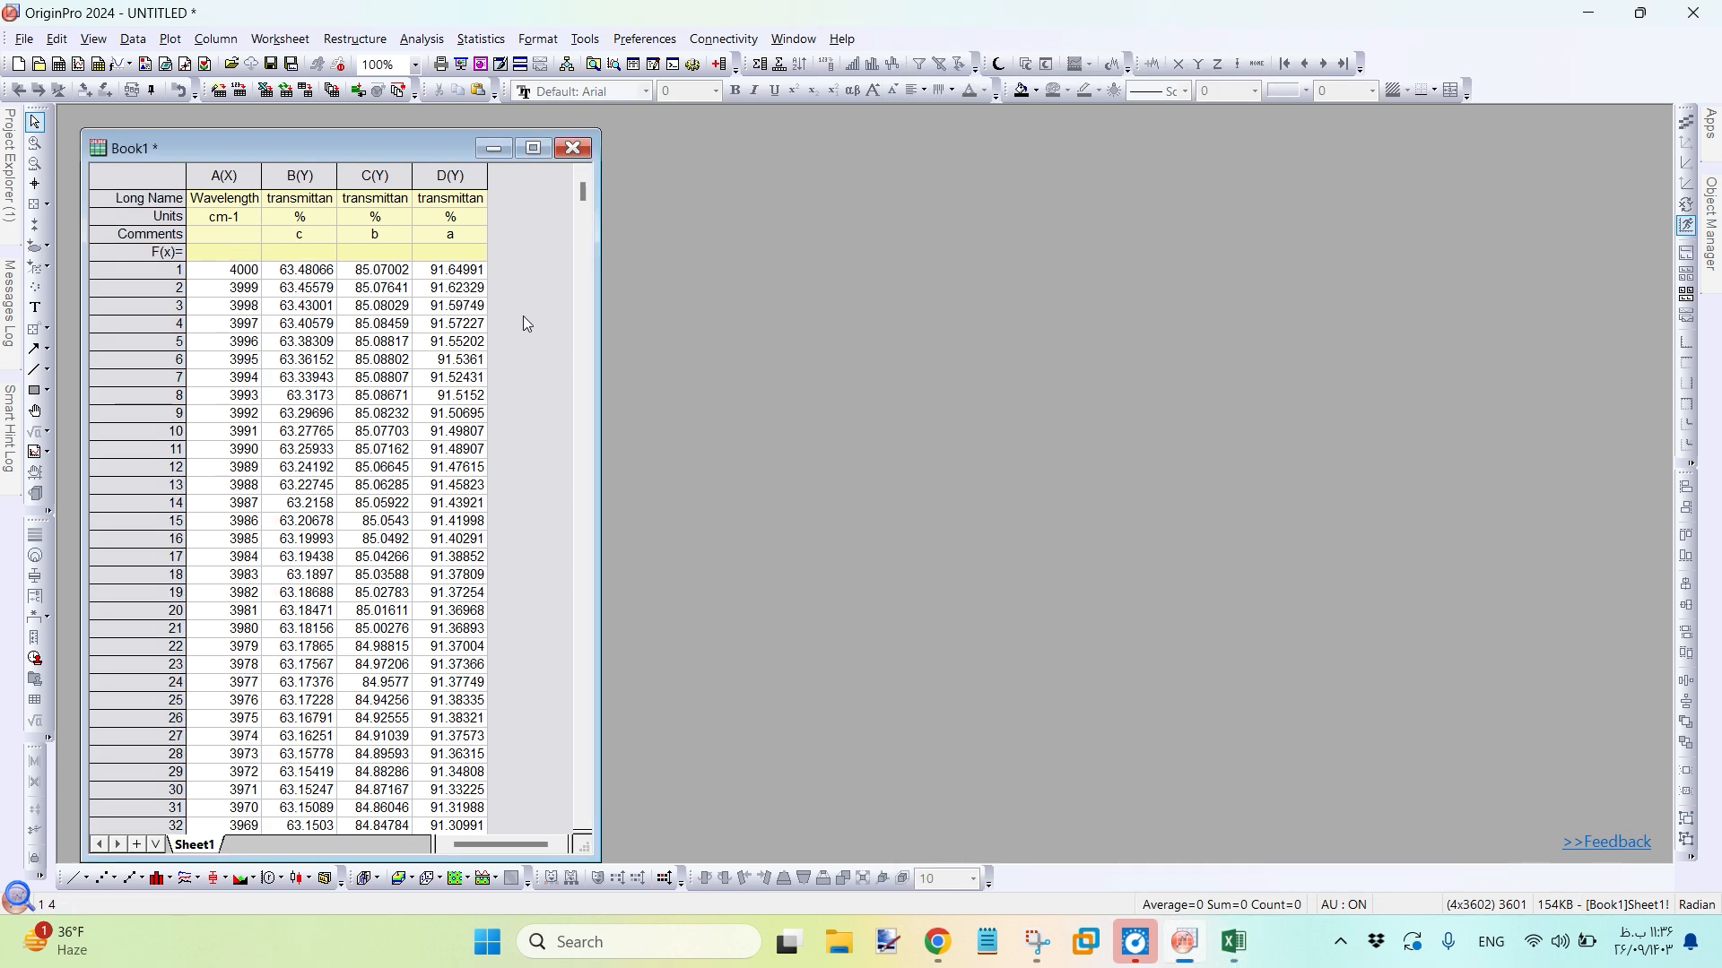
Plot the entire four-column worksheet as a Stacked Lines by Y Offsets graph and place the graph beside the workbook
{"action": "left_click", "coordinate": [154, 175]}
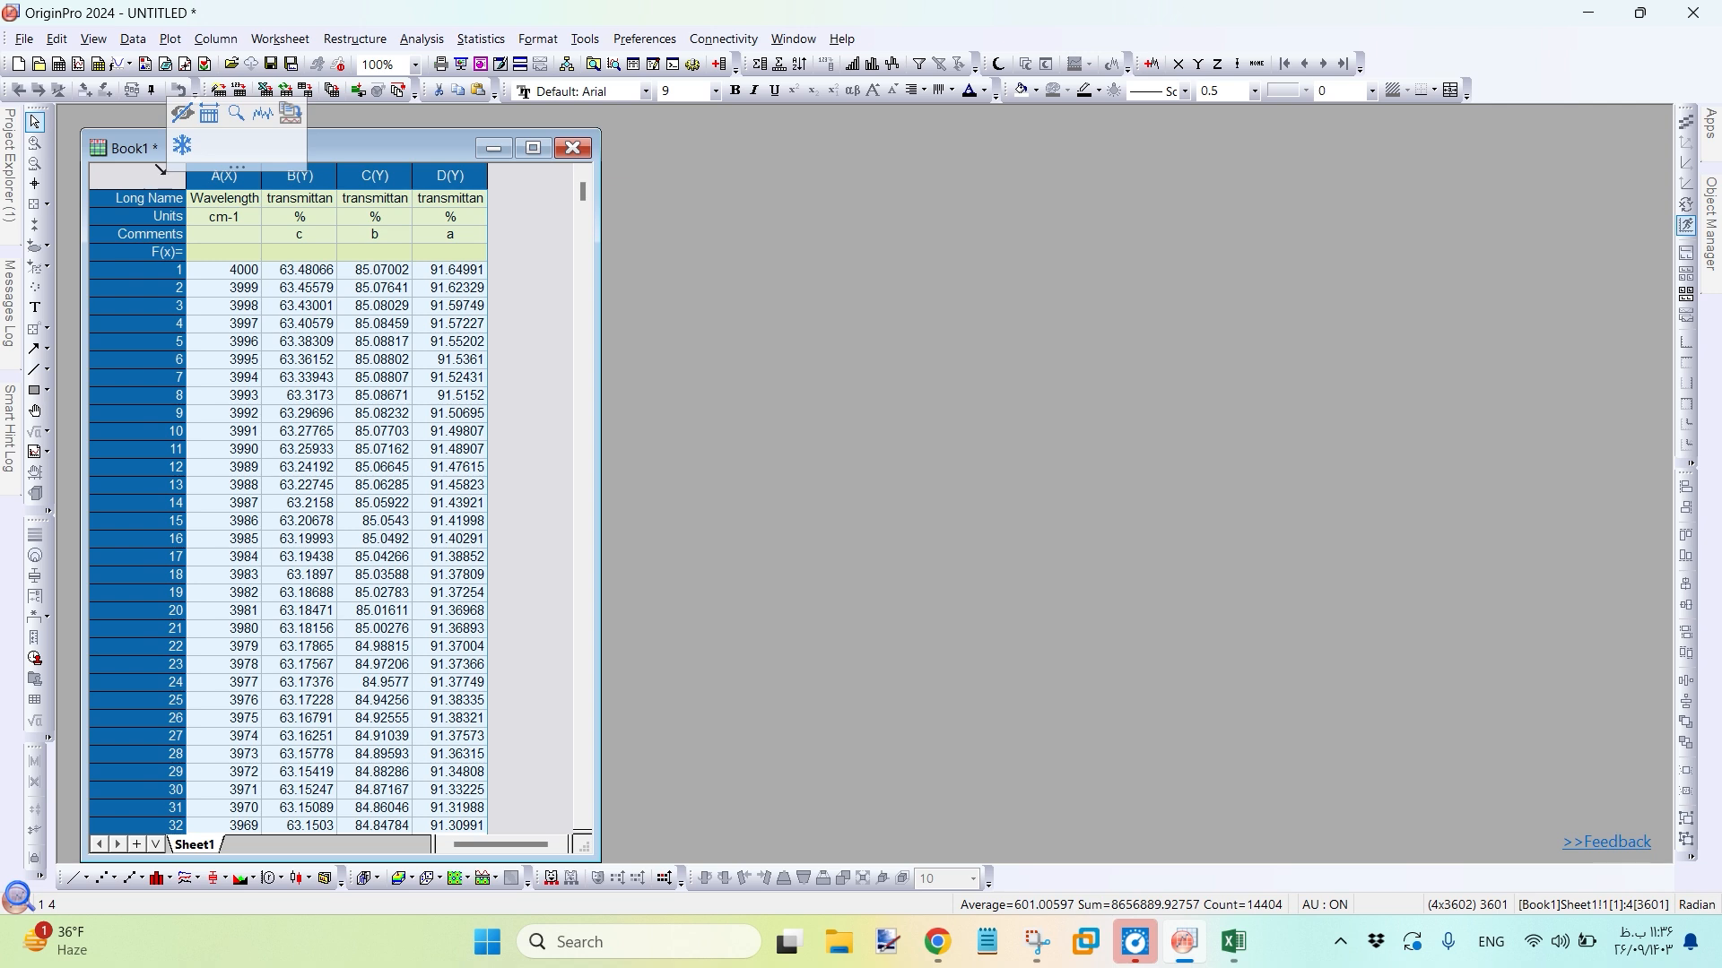
{"action": "left_click", "coordinate": [171, 37]}
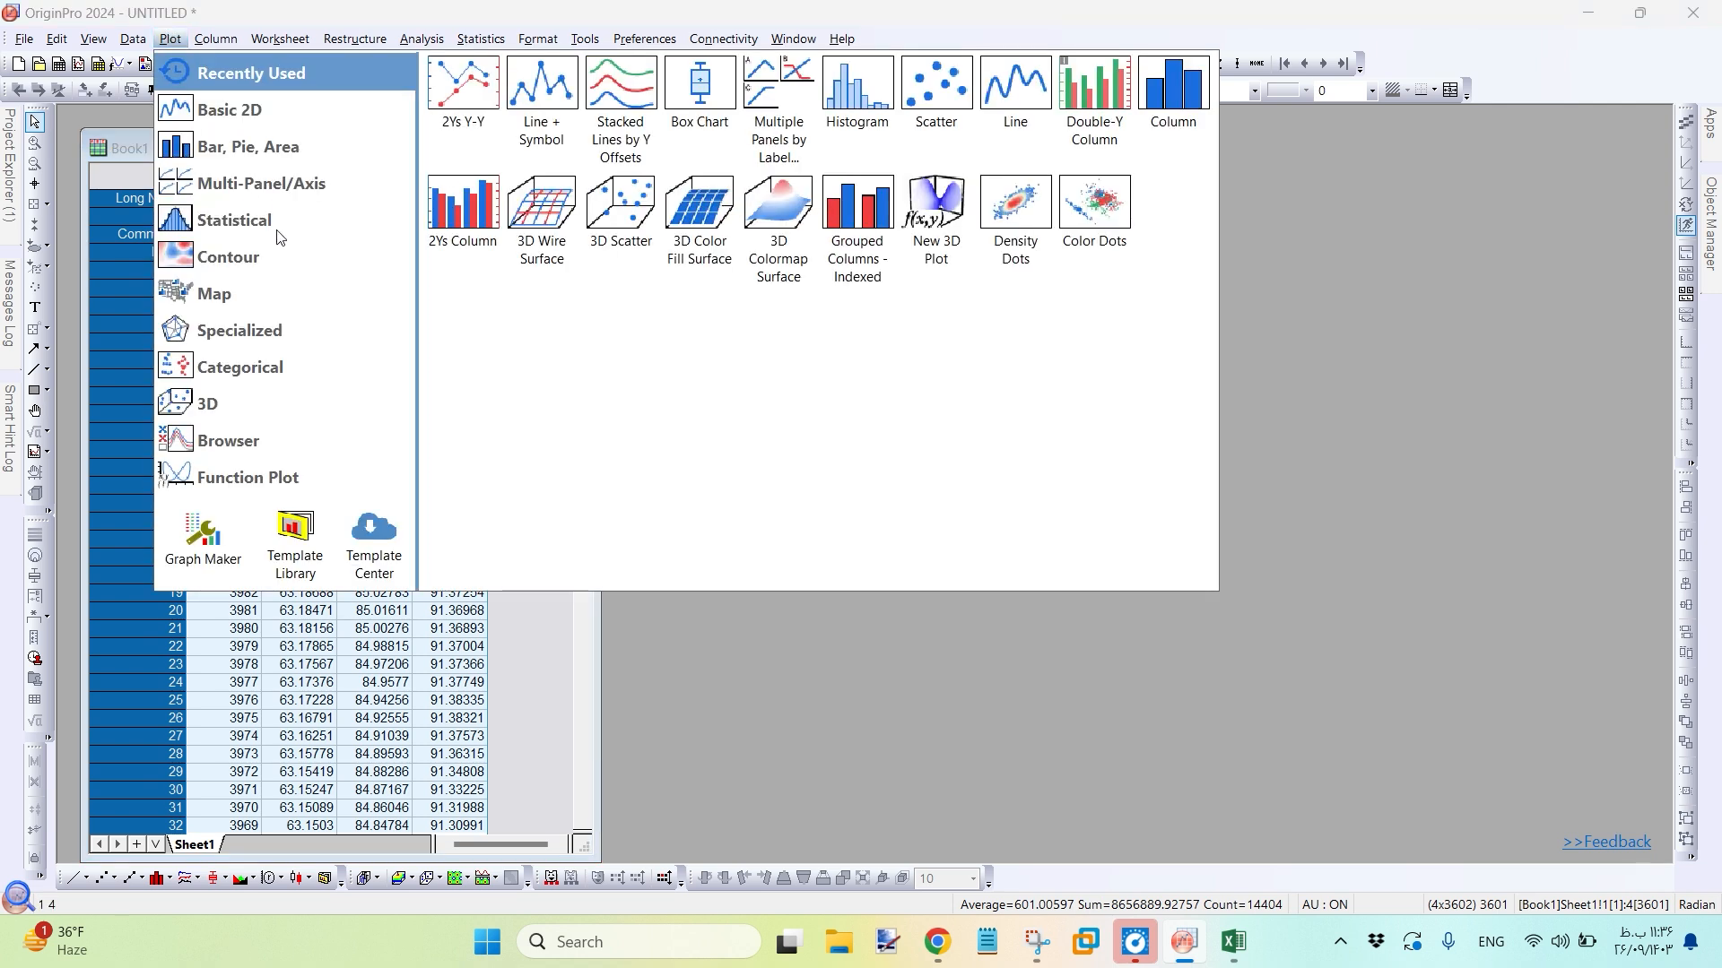
{"action": "mouse_move", "coordinate": [264, 193]}
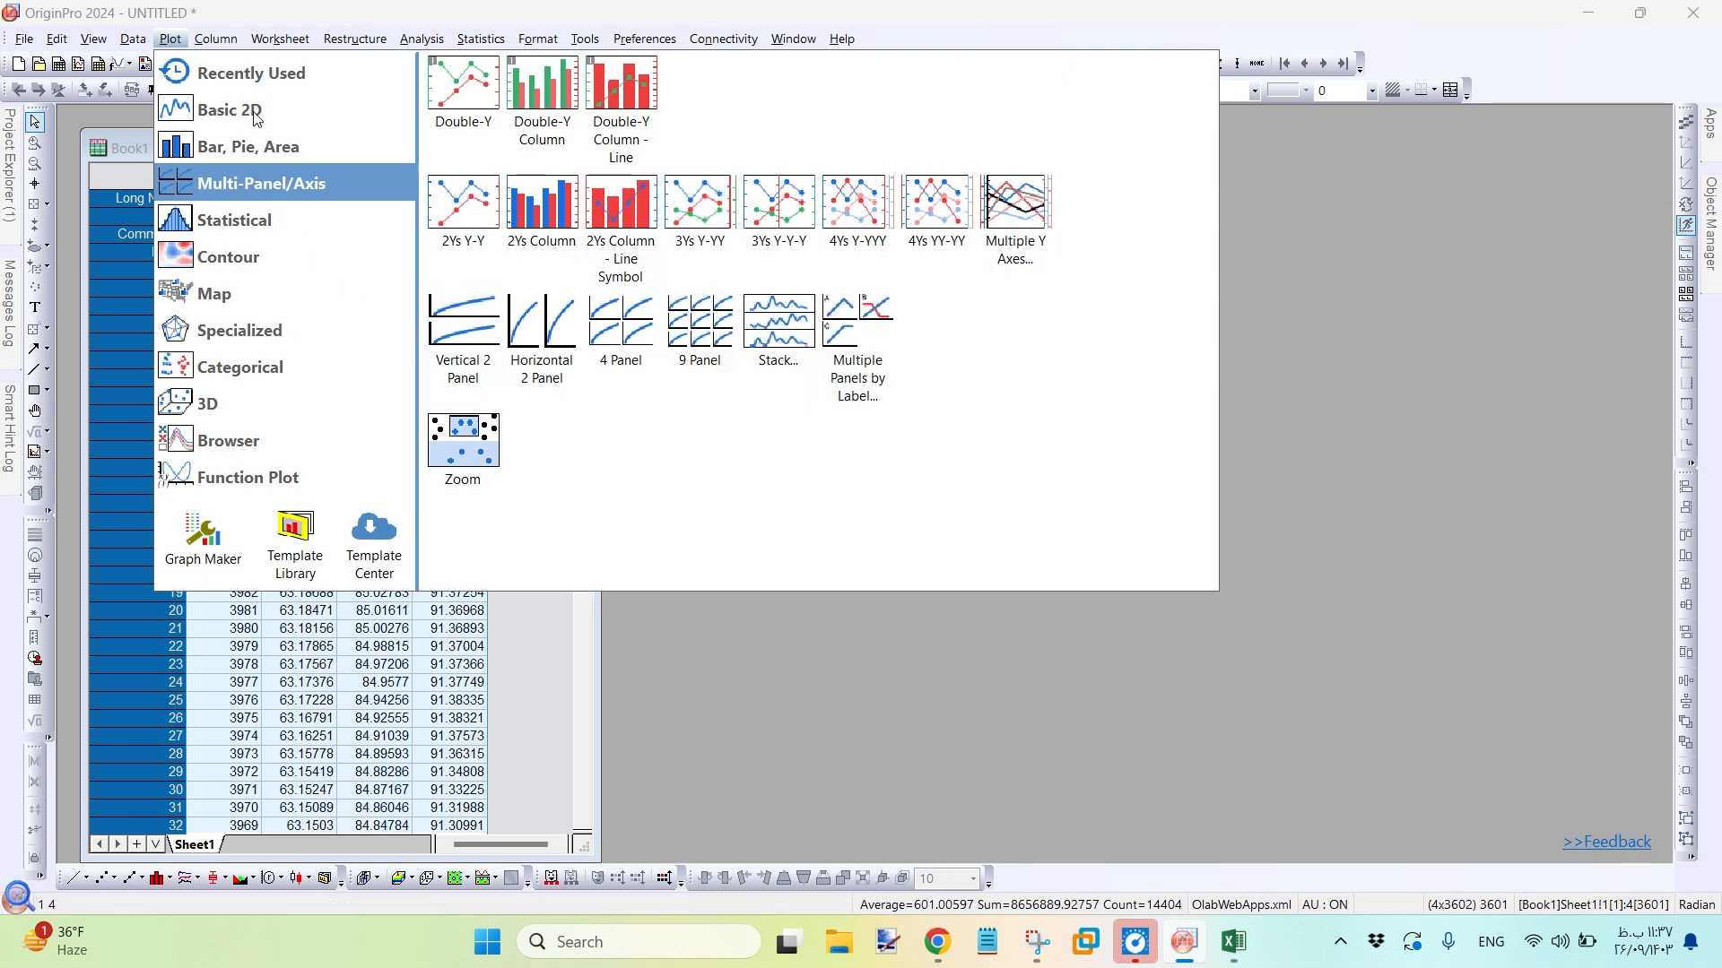
{"action": "mouse_move", "coordinate": [255, 113]}
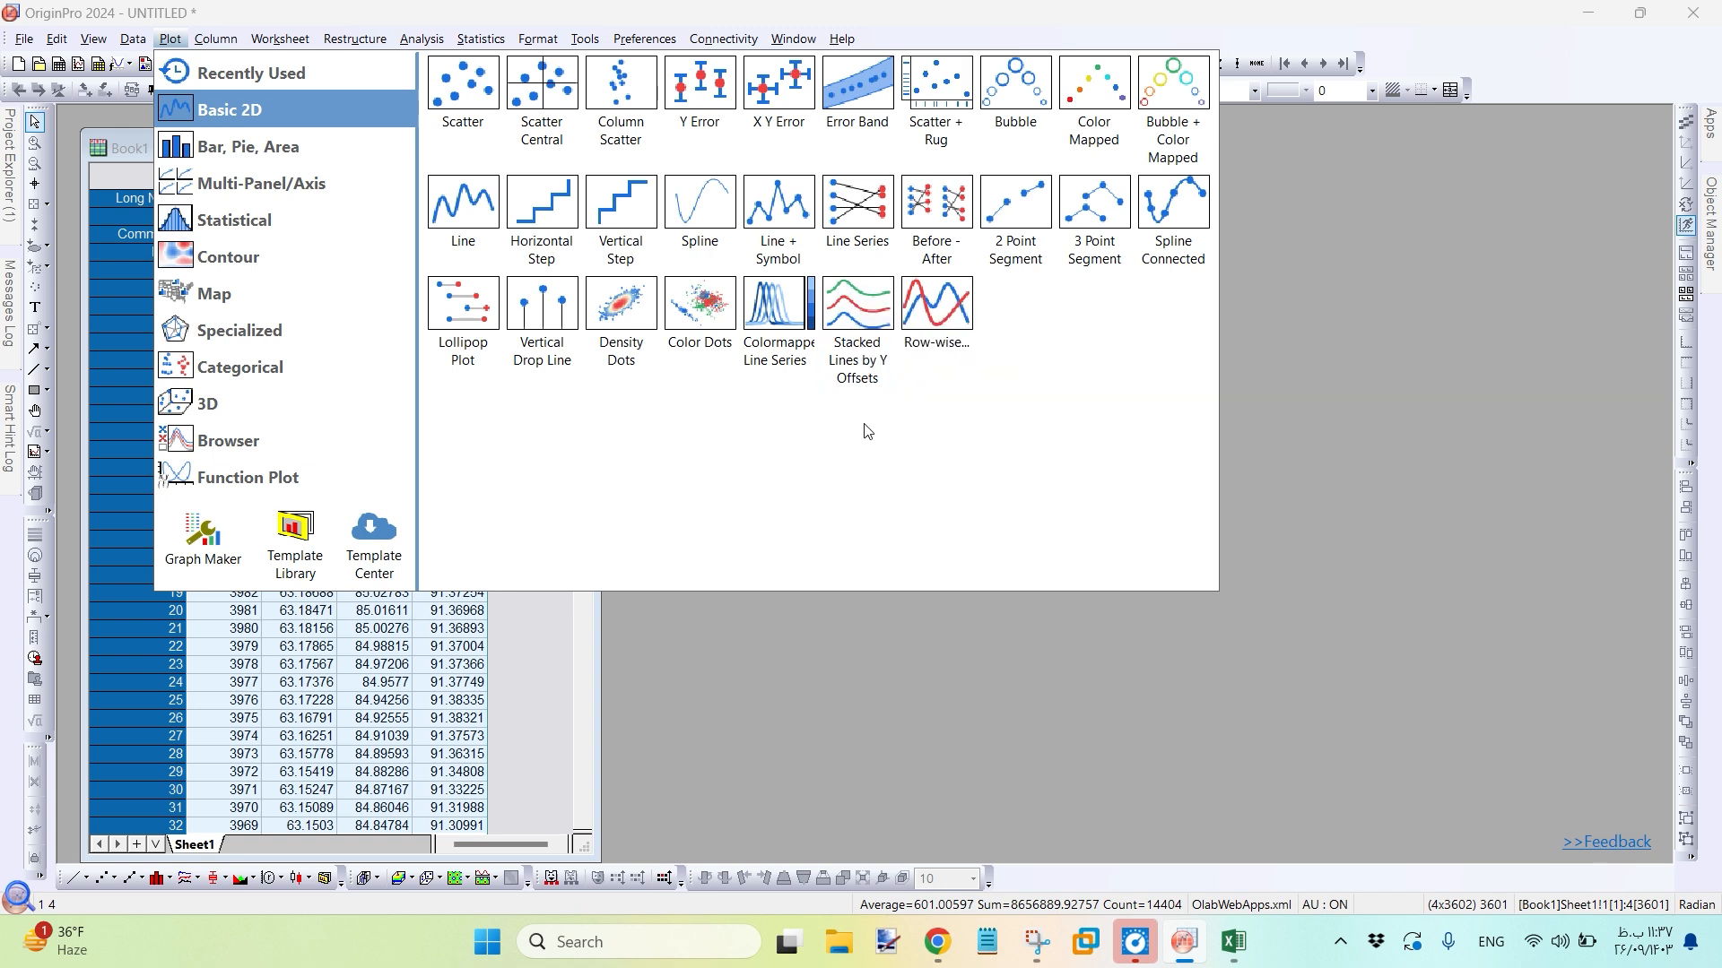
{"action": "left_click", "coordinate": [852, 321]}
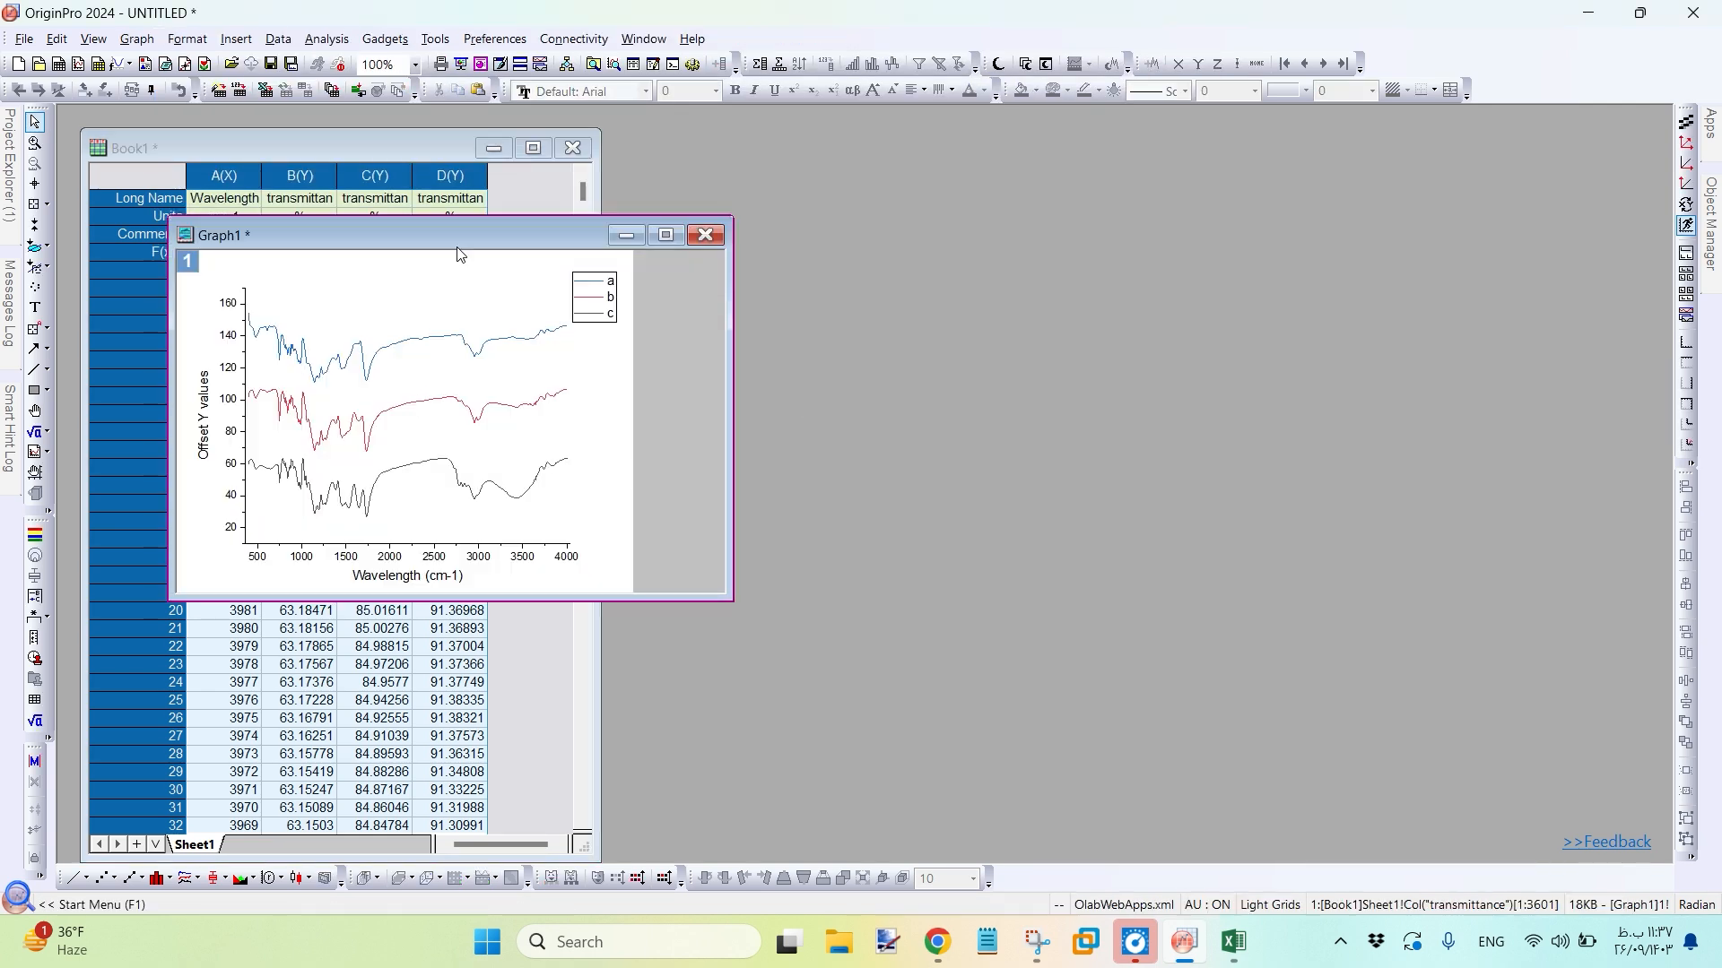
{"action": "left_click_drag", "start_coordinate": [459, 243], "coordinate": [1079, 199]}
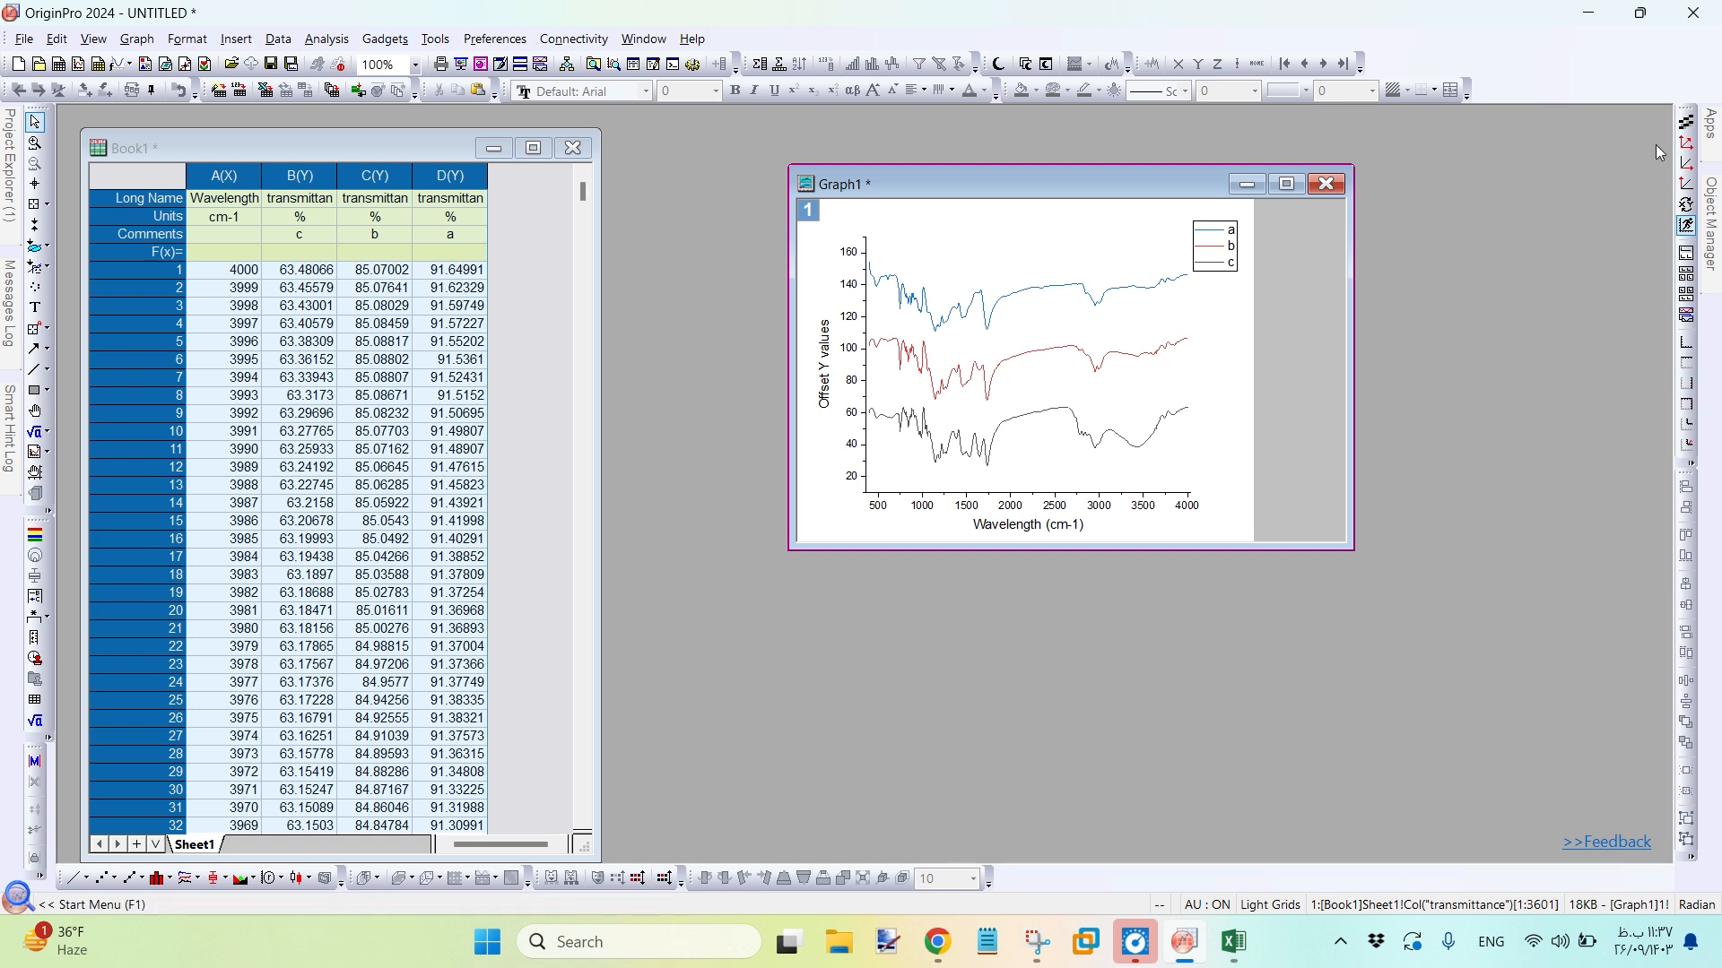
Add a top-X right-Y layer to the stacked graph and delete its X and Y axis titles
{"action": "left_click", "coordinate": [1687, 408]}
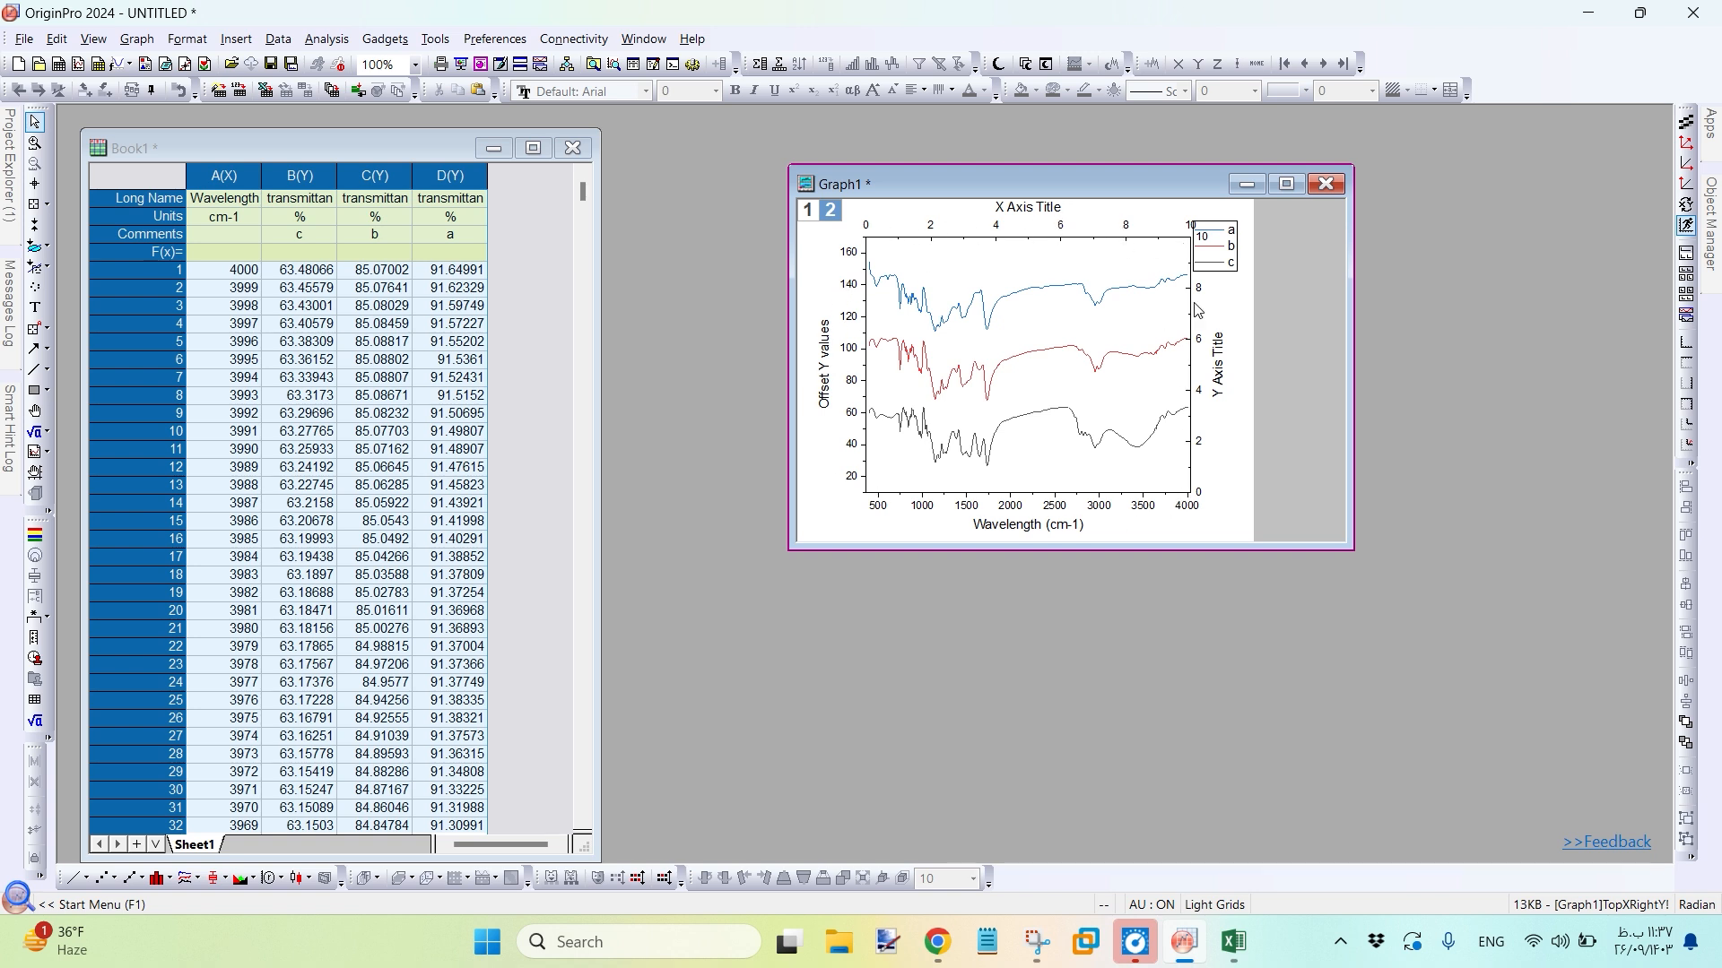
{"action": "left_click", "coordinate": [1217, 380]}
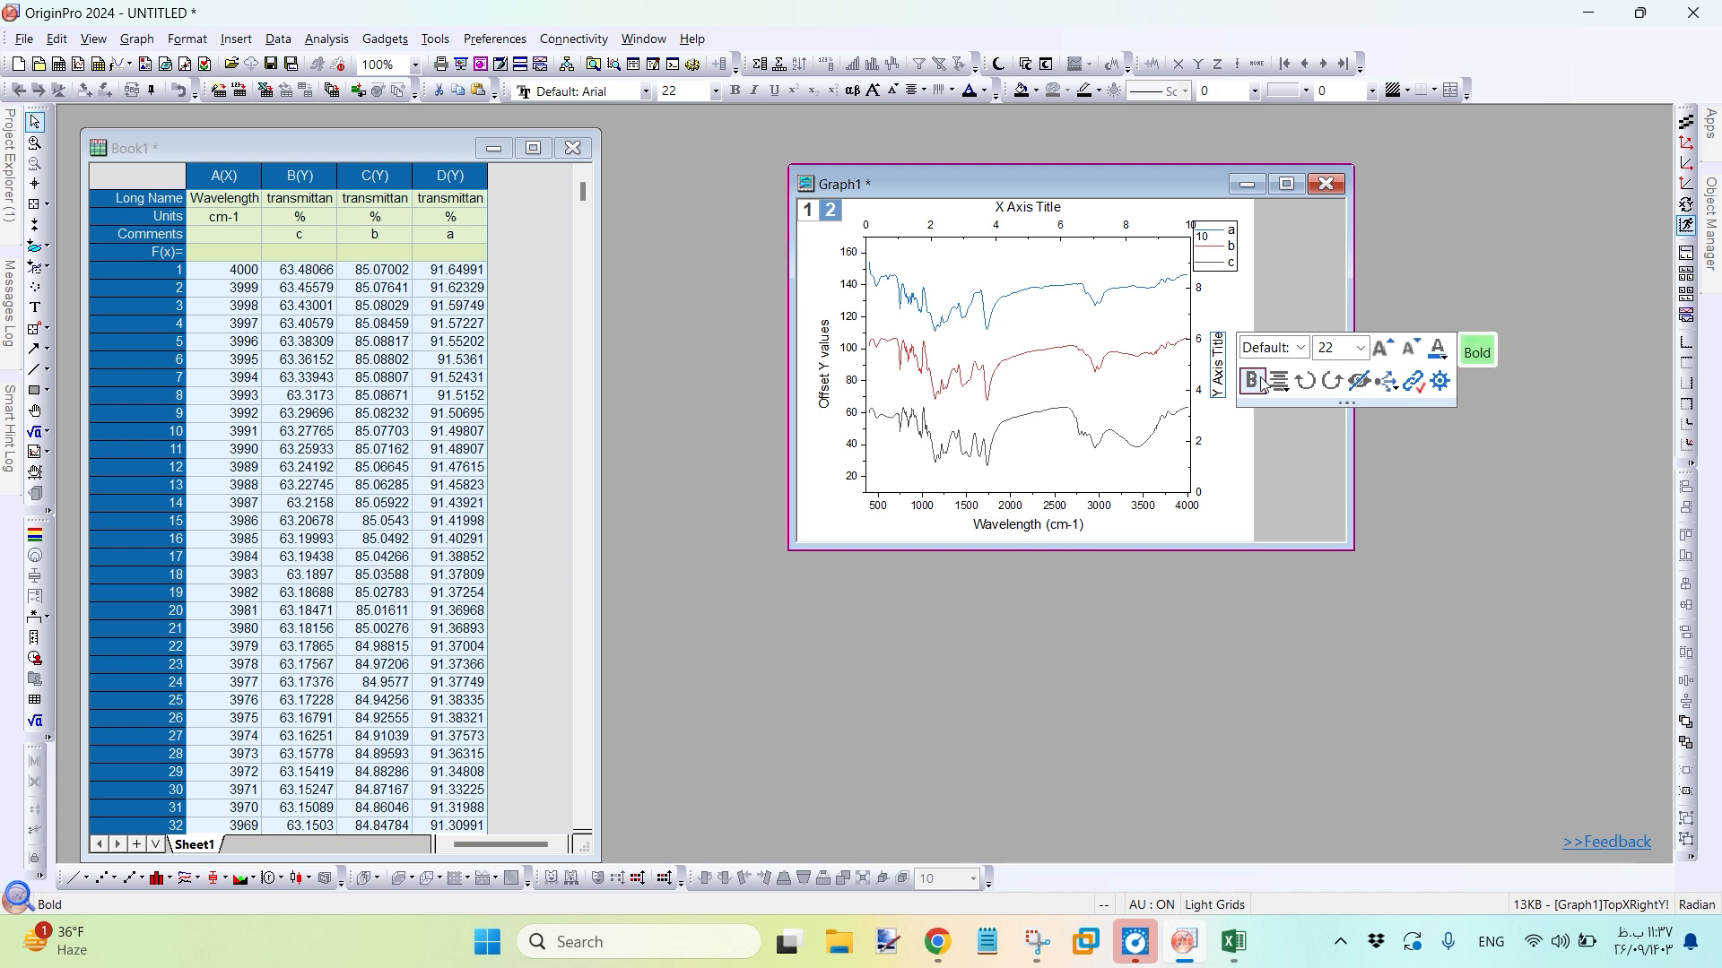
{"action": "key", "text": "Delete"}
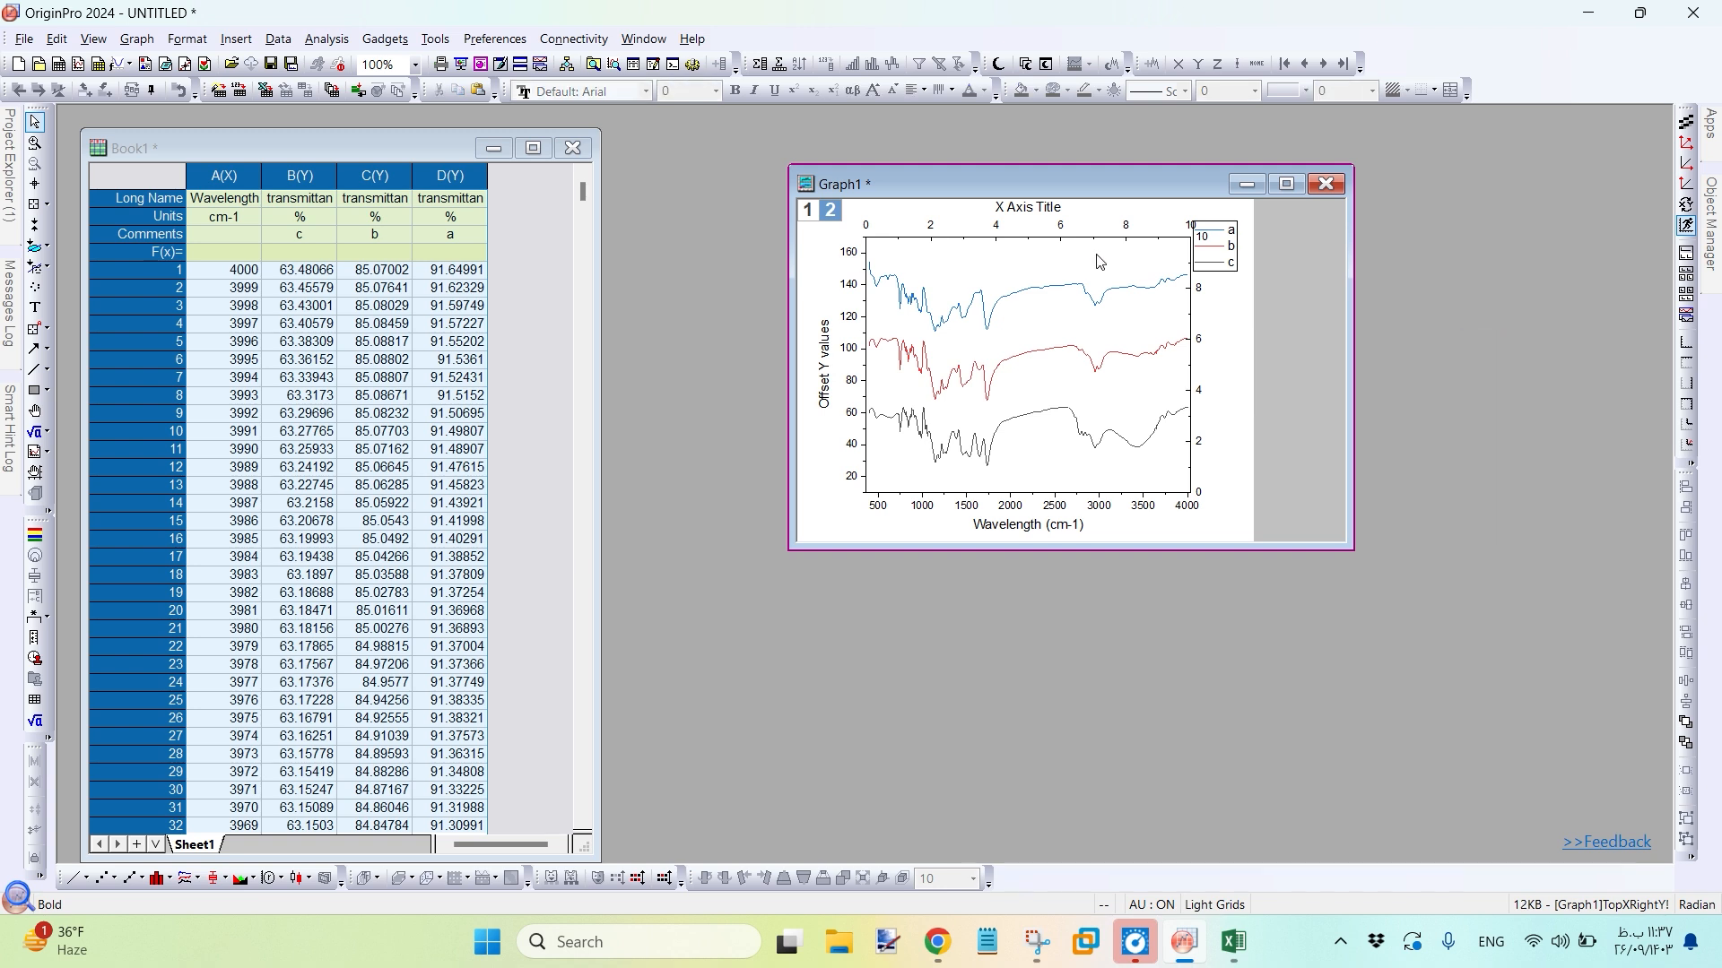
{"action": "left_click", "coordinate": [1054, 204]}
{"action": "key", "text": "Delete"}
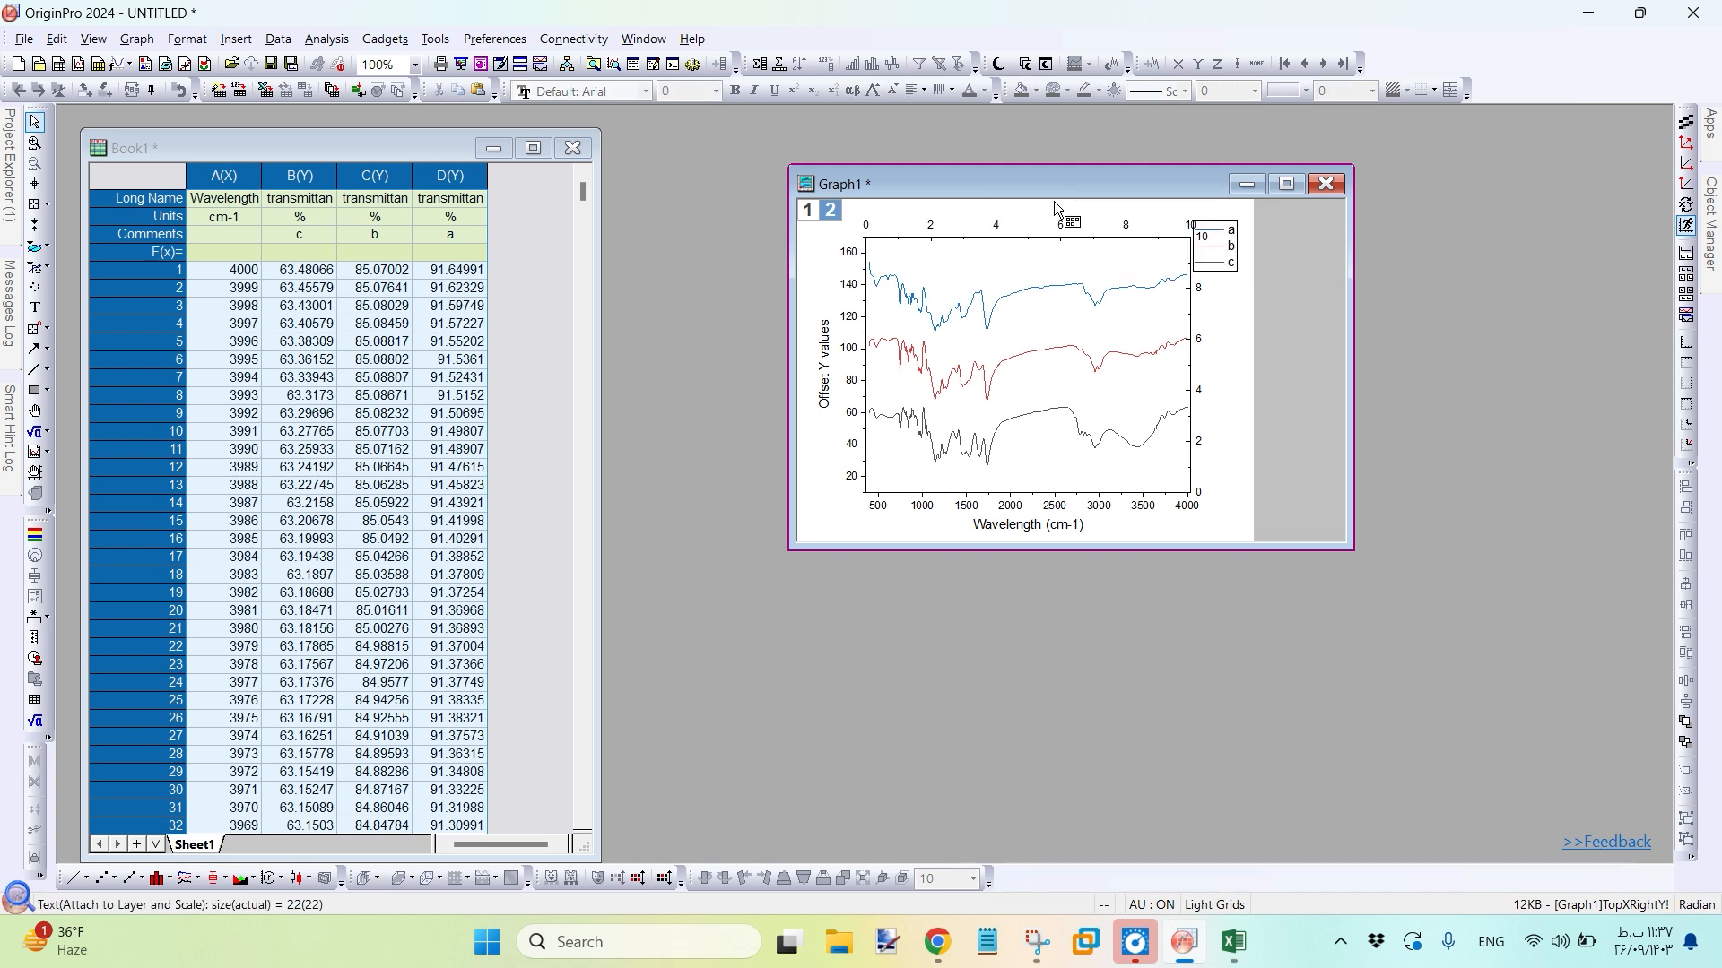
Delete the tick labels of the graph's right Y axis and top X axis
{"action": "left_click", "coordinate": [1198, 339]}
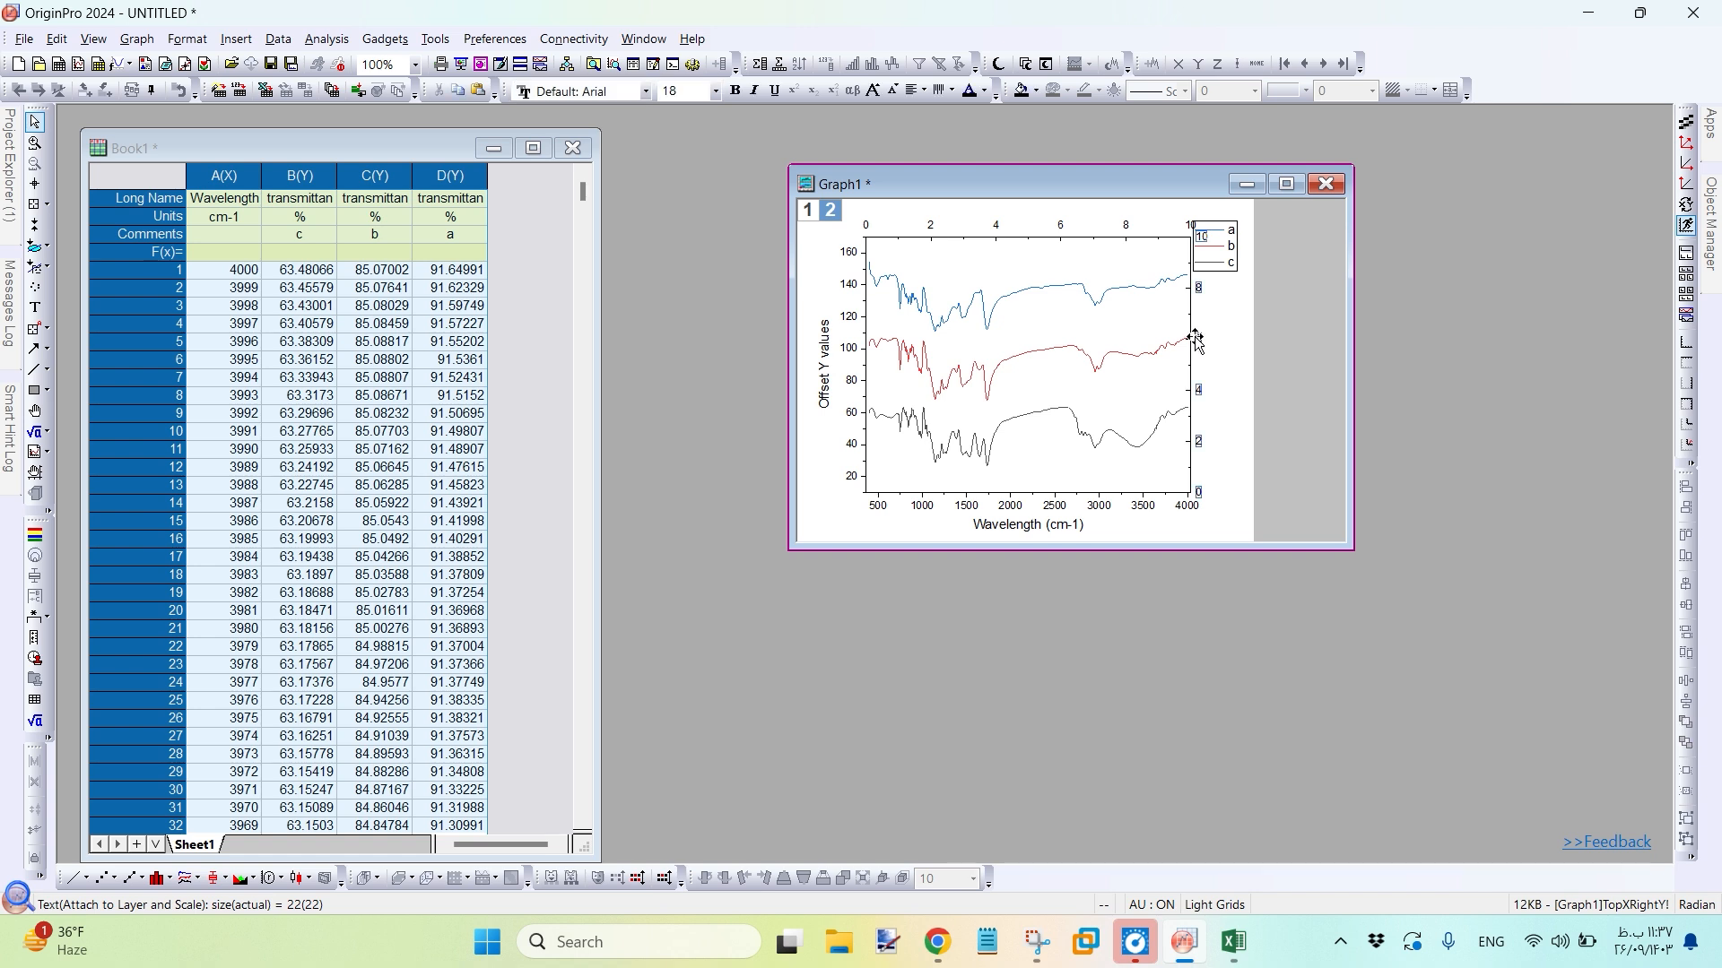
{"action": "key", "text": "Delete"}
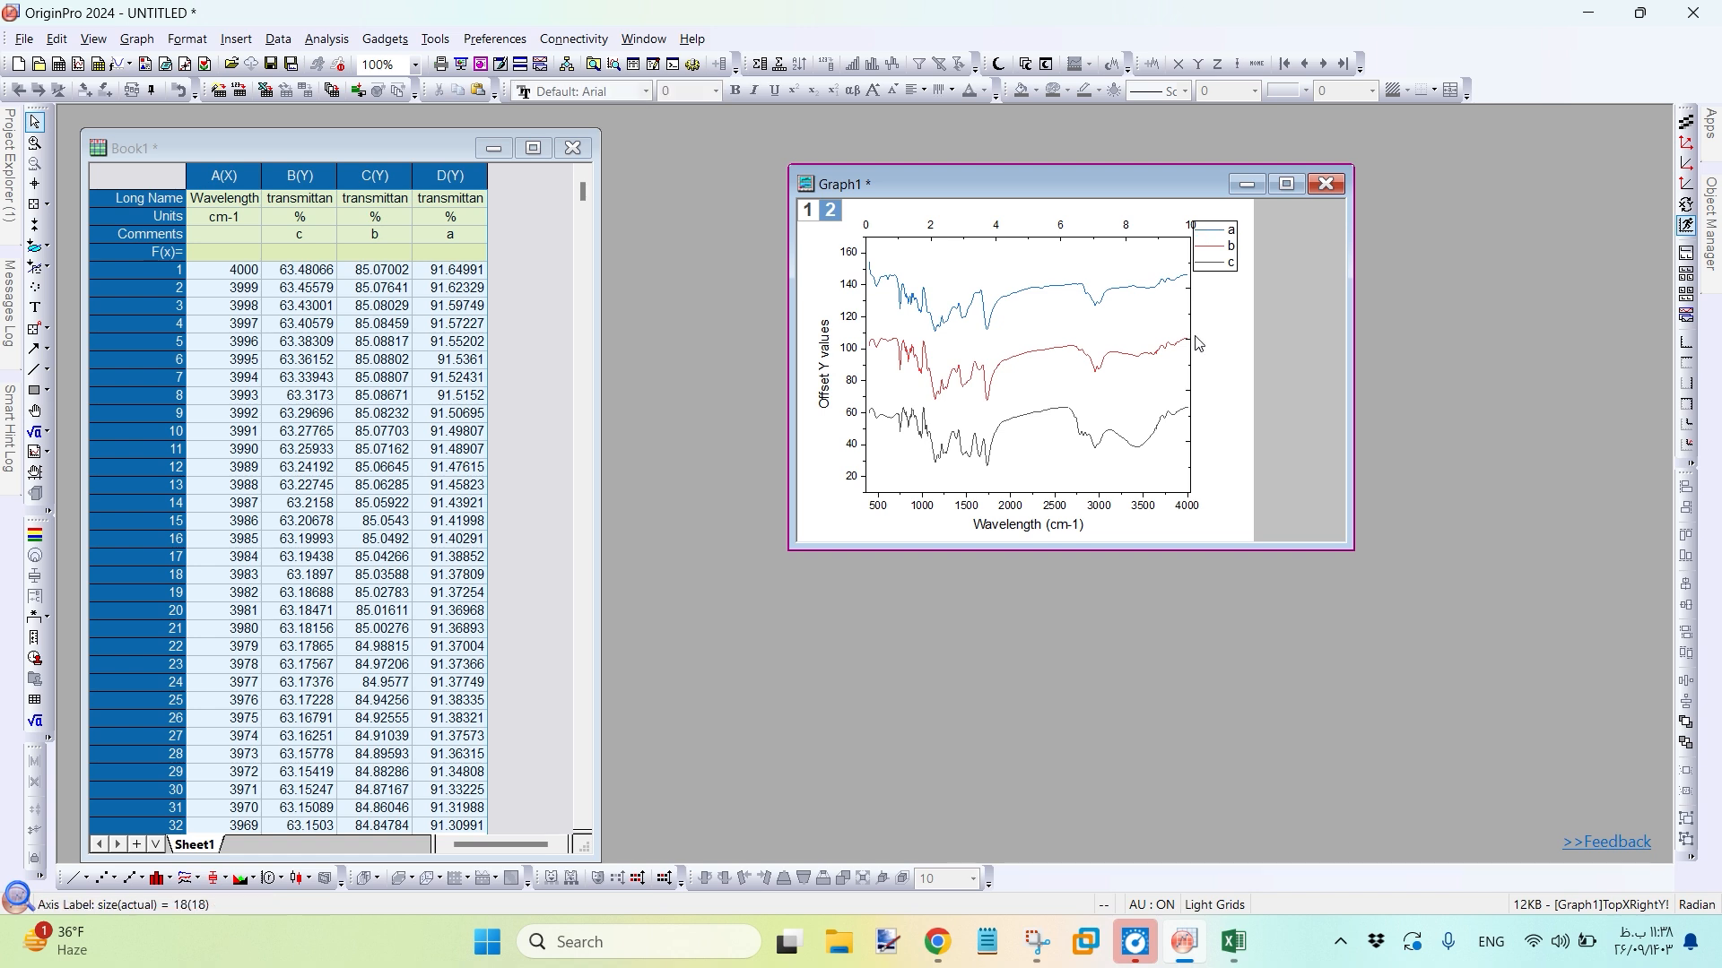
{"action": "left_click", "coordinate": [1122, 233]}
{"action": "key", "text": "Delete"}
Enlarge the graph window in width and height, view it maximized, and return it to a floating window
{"action": "left_click_drag", "start_coordinate": [1358, 384], "coordinate": [1533, 420]}
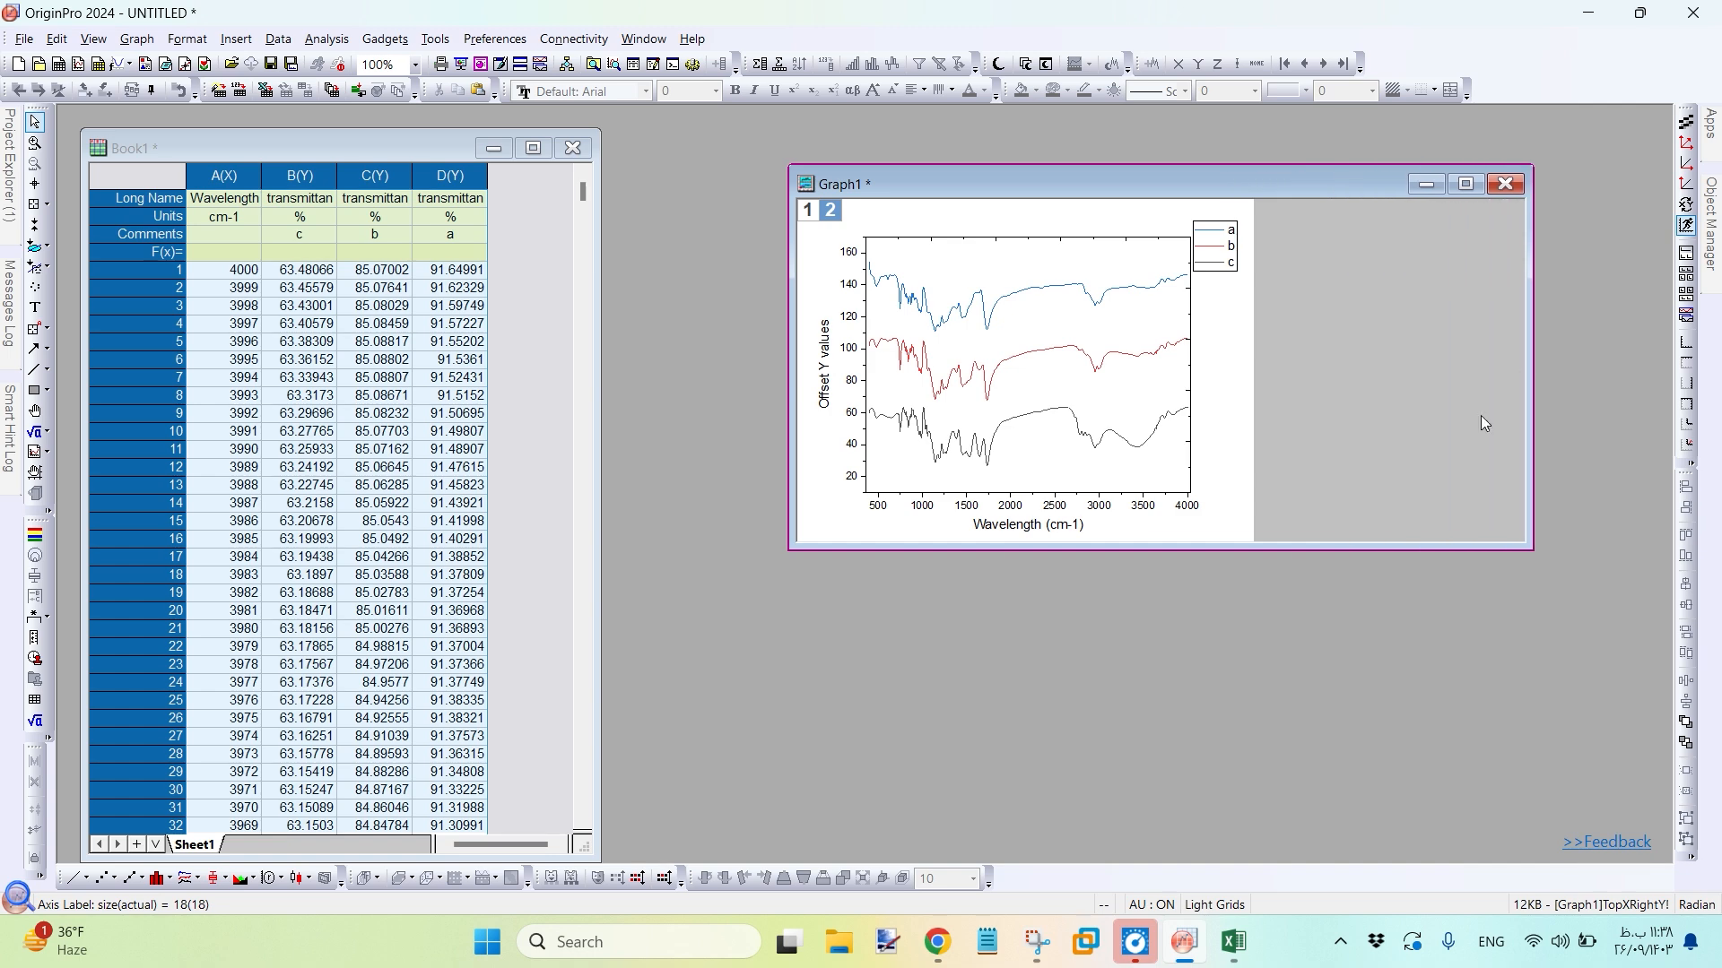
{"action": "left_click_drag", "start_coordinate": [1184, 546], "coordinate": [1184, 732]}
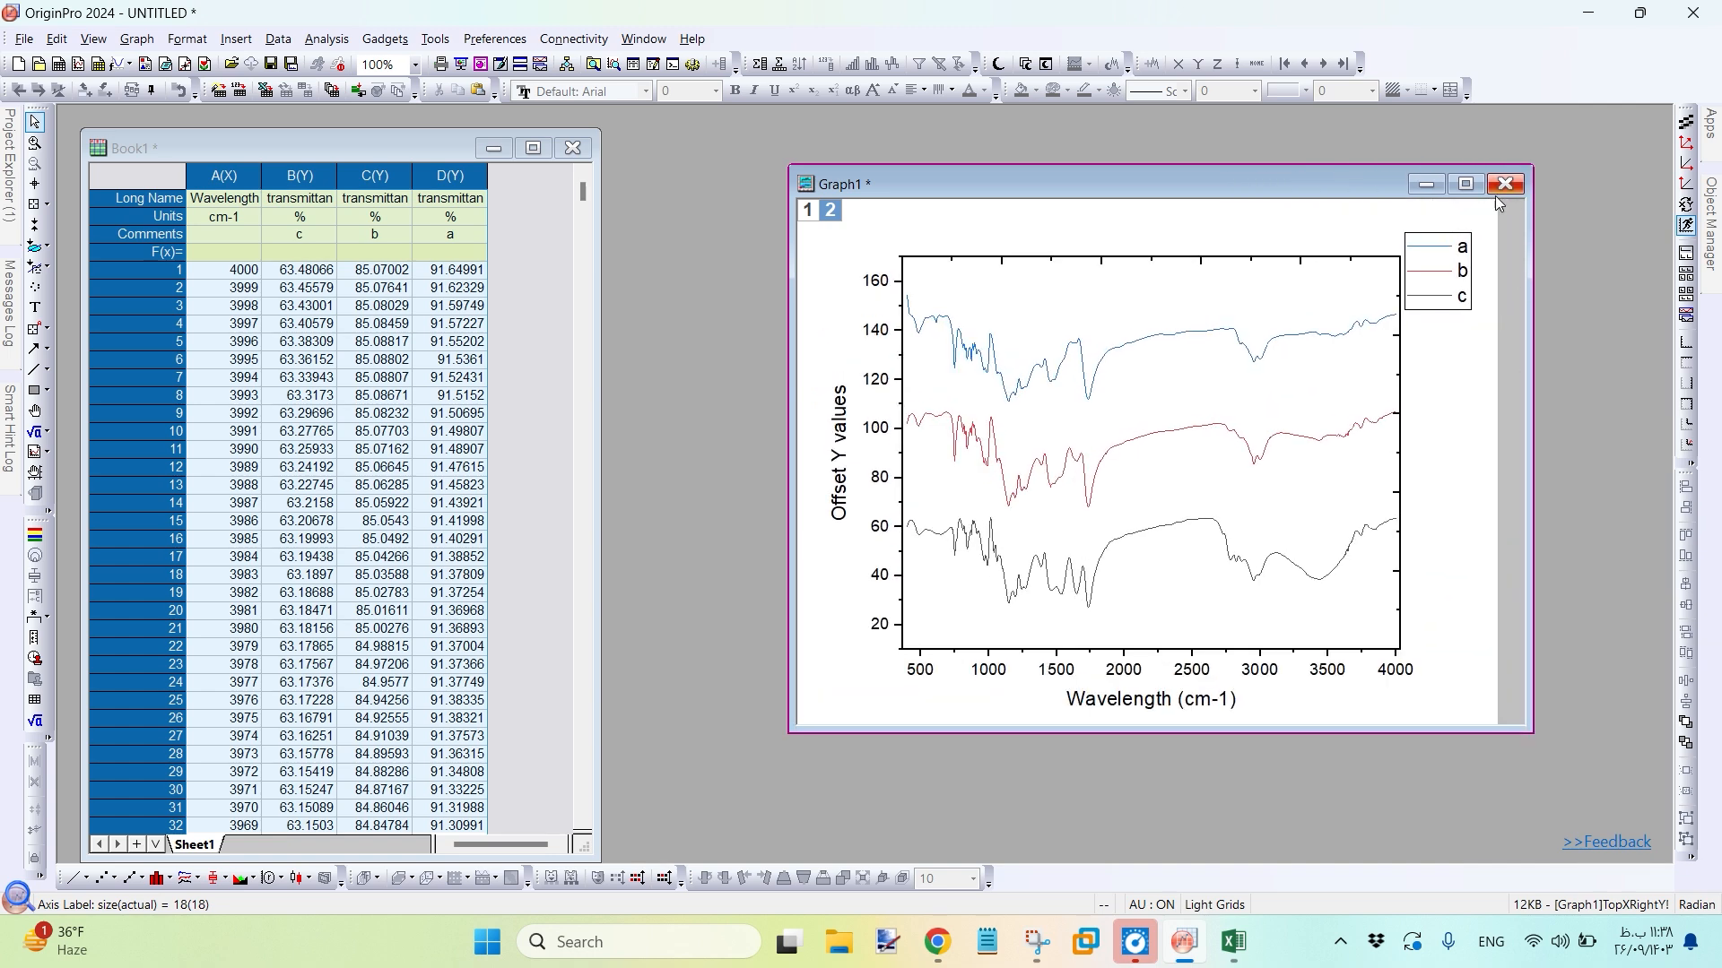
{"action": "left_click", "coordinate": [1465, 185]}
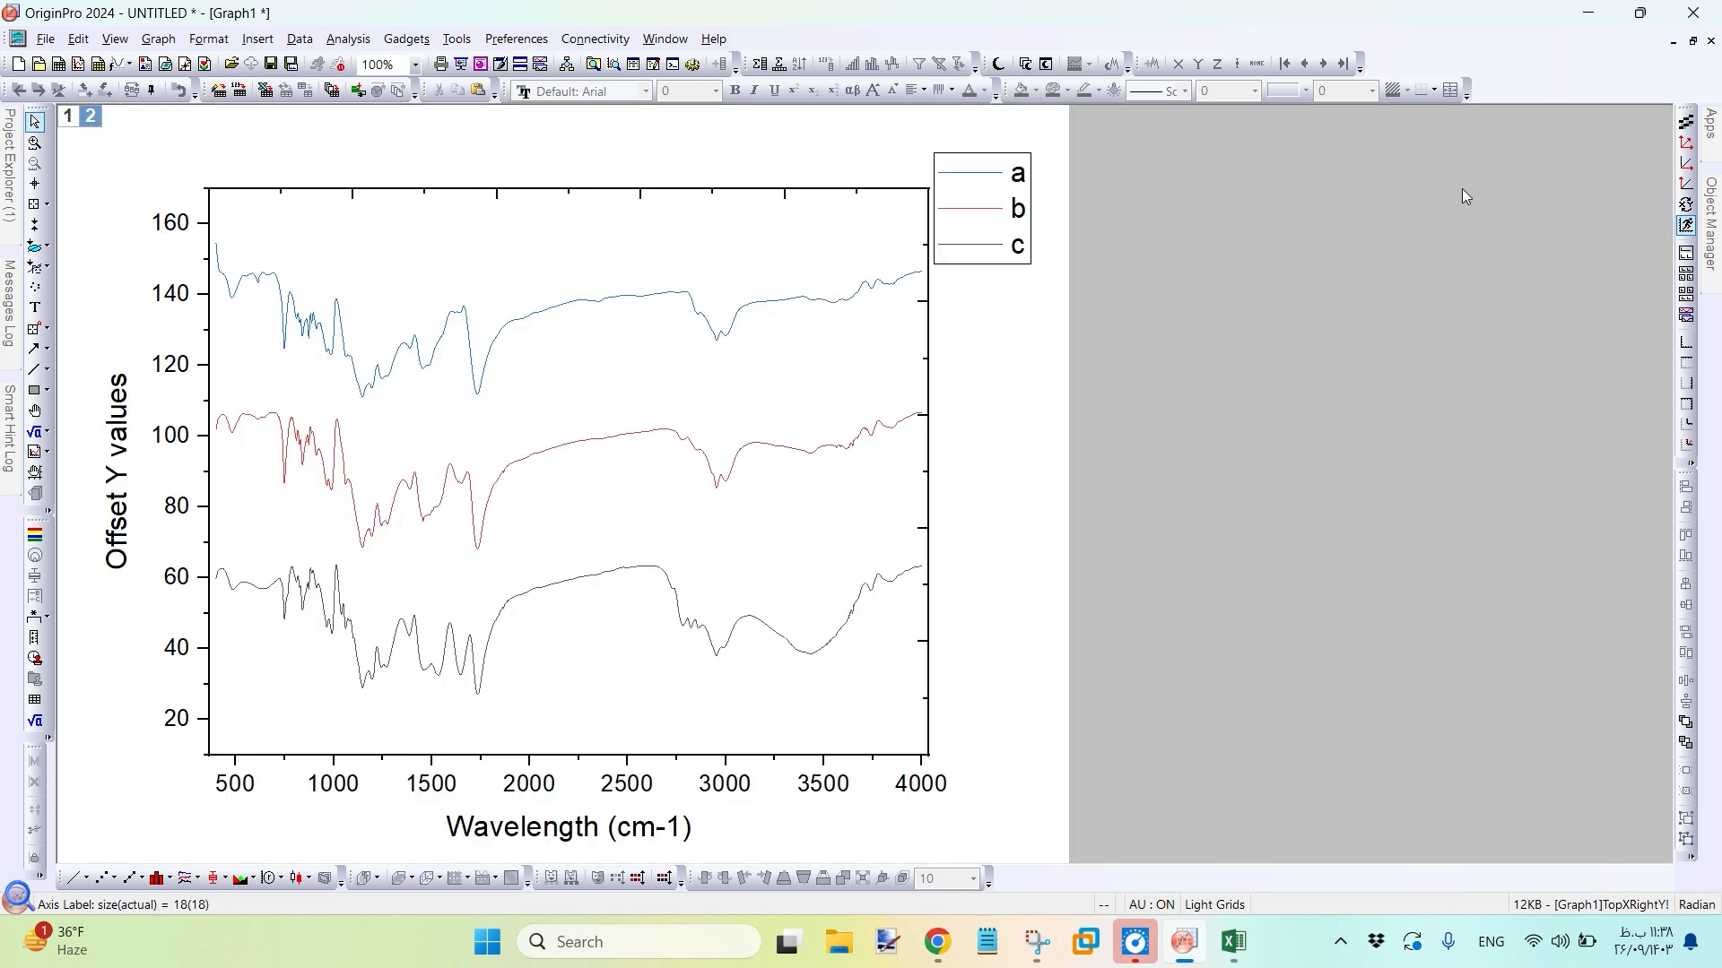
{"action": "left_click", "coordinate": [1693, 43]}
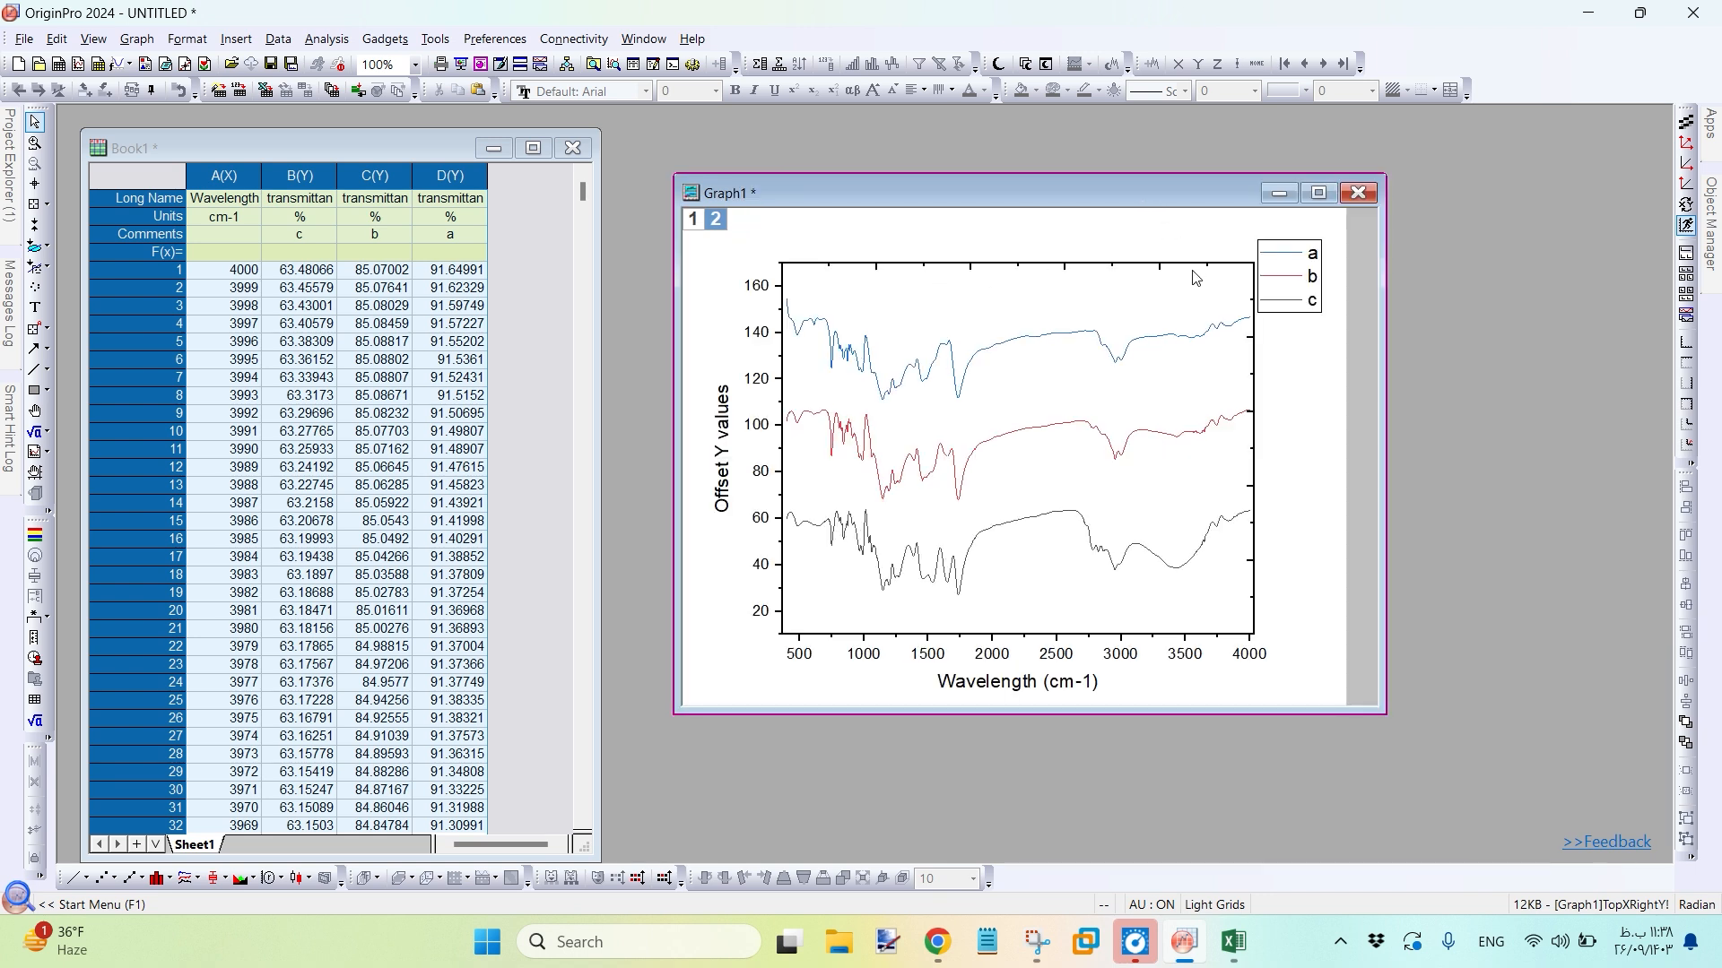
Set the major and minor tick styles of Layer 2's top axis to None and apply the change
{"action": "left_click", "coordinate": [1142, 269]}
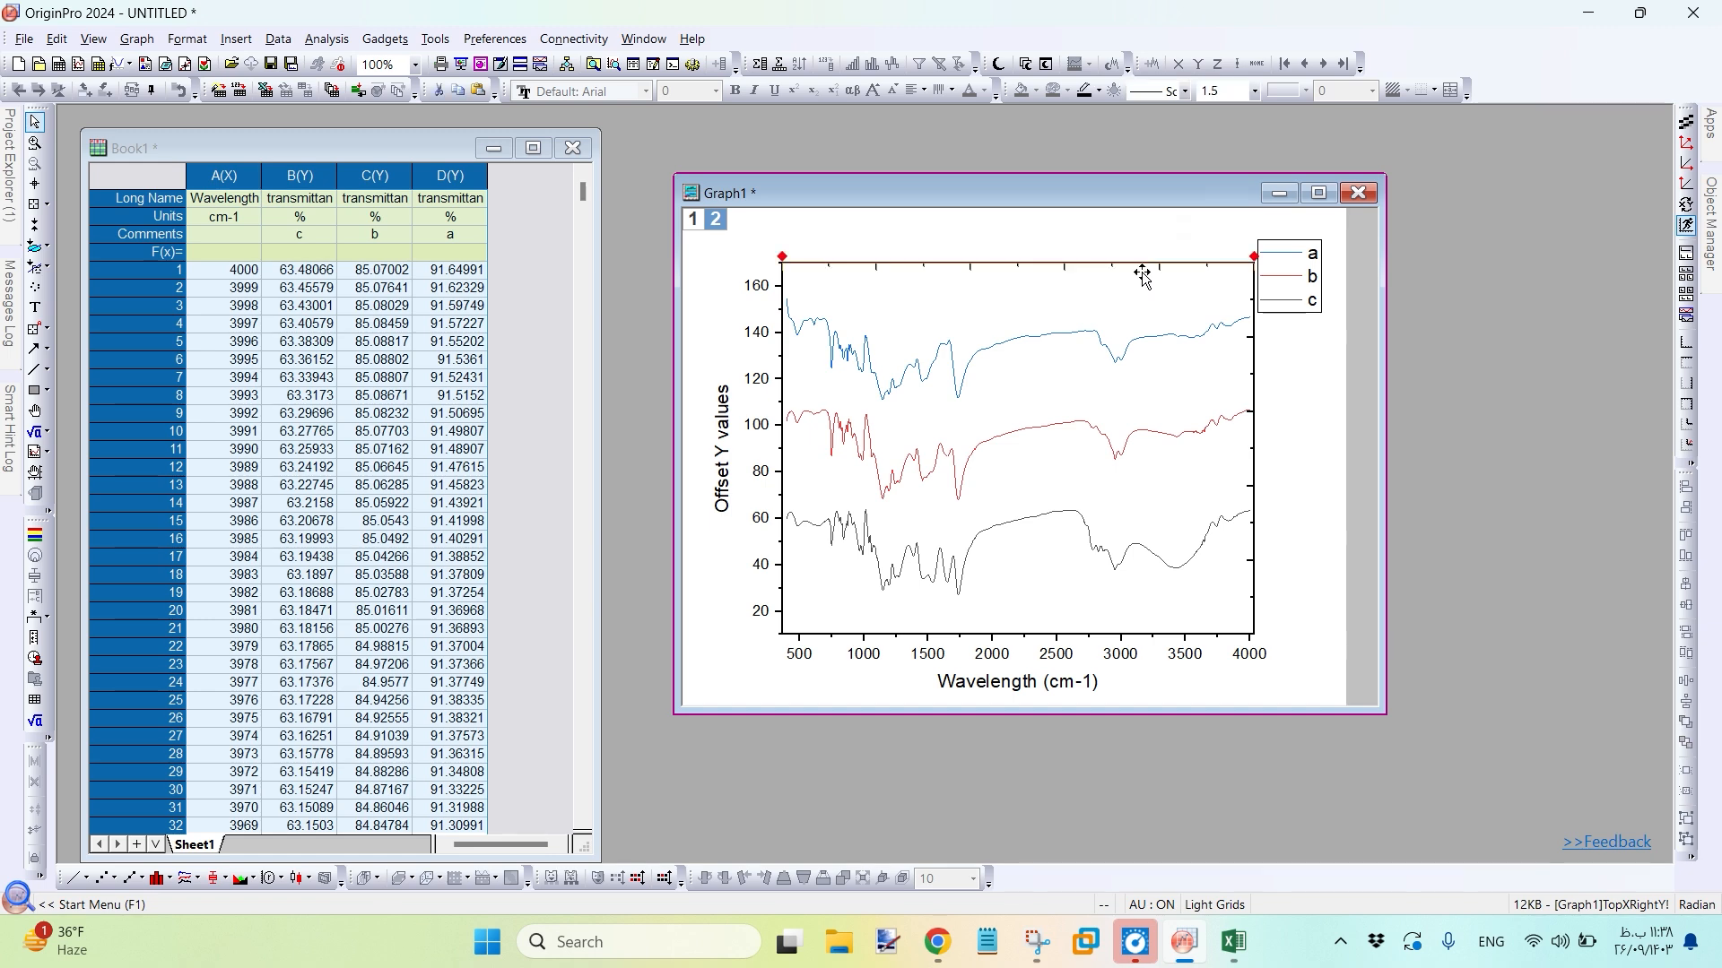
{"action": "double_click", "coordinate": [1134, 264]}
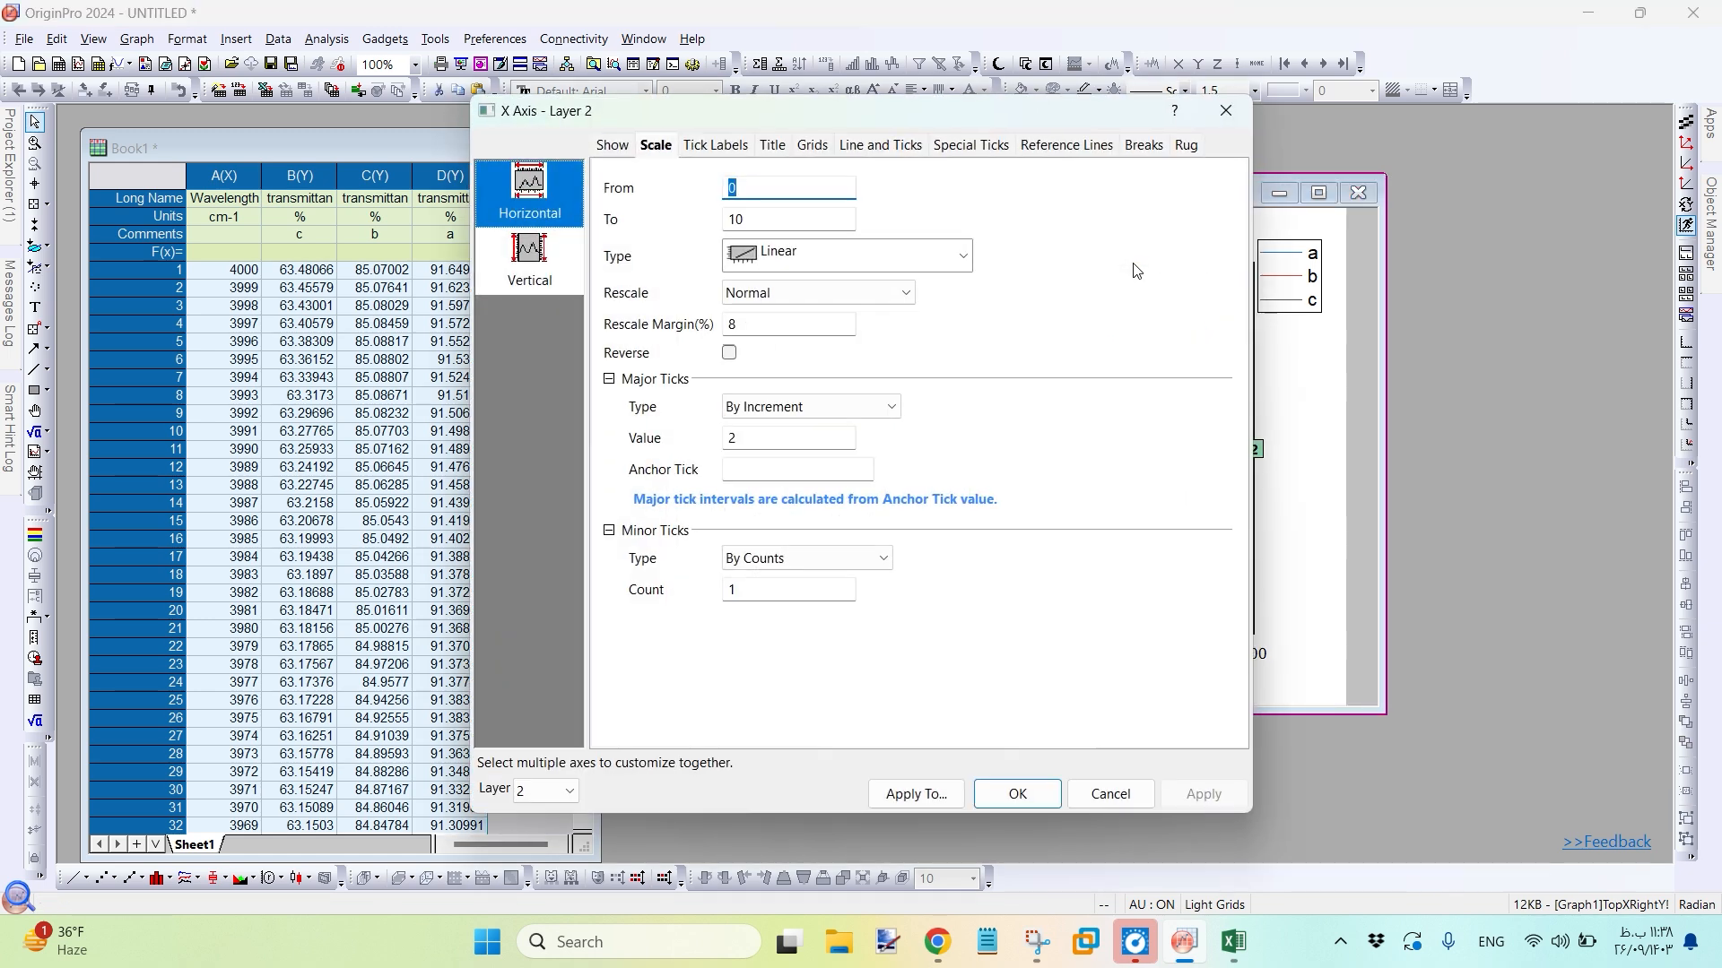
{"action": "left_click", "coordinate": [882, 156]}
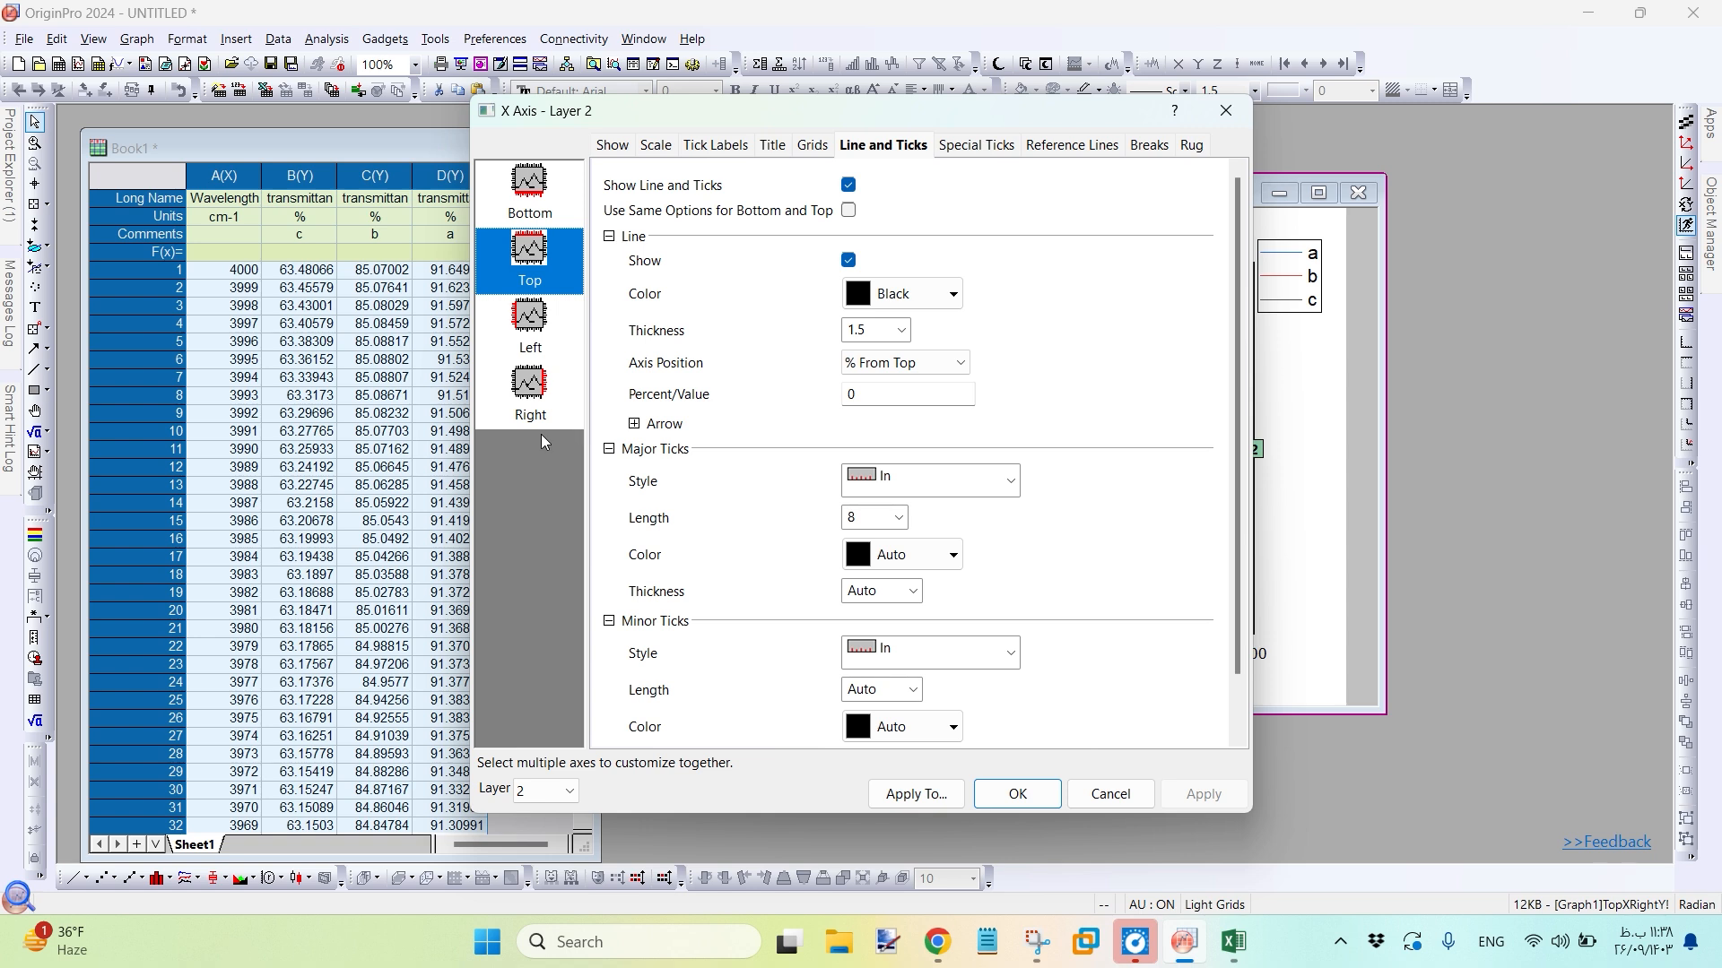
{"action": "left_click_drag", "start_coordinate": [727, 113], "coordinate": [399, 85]}
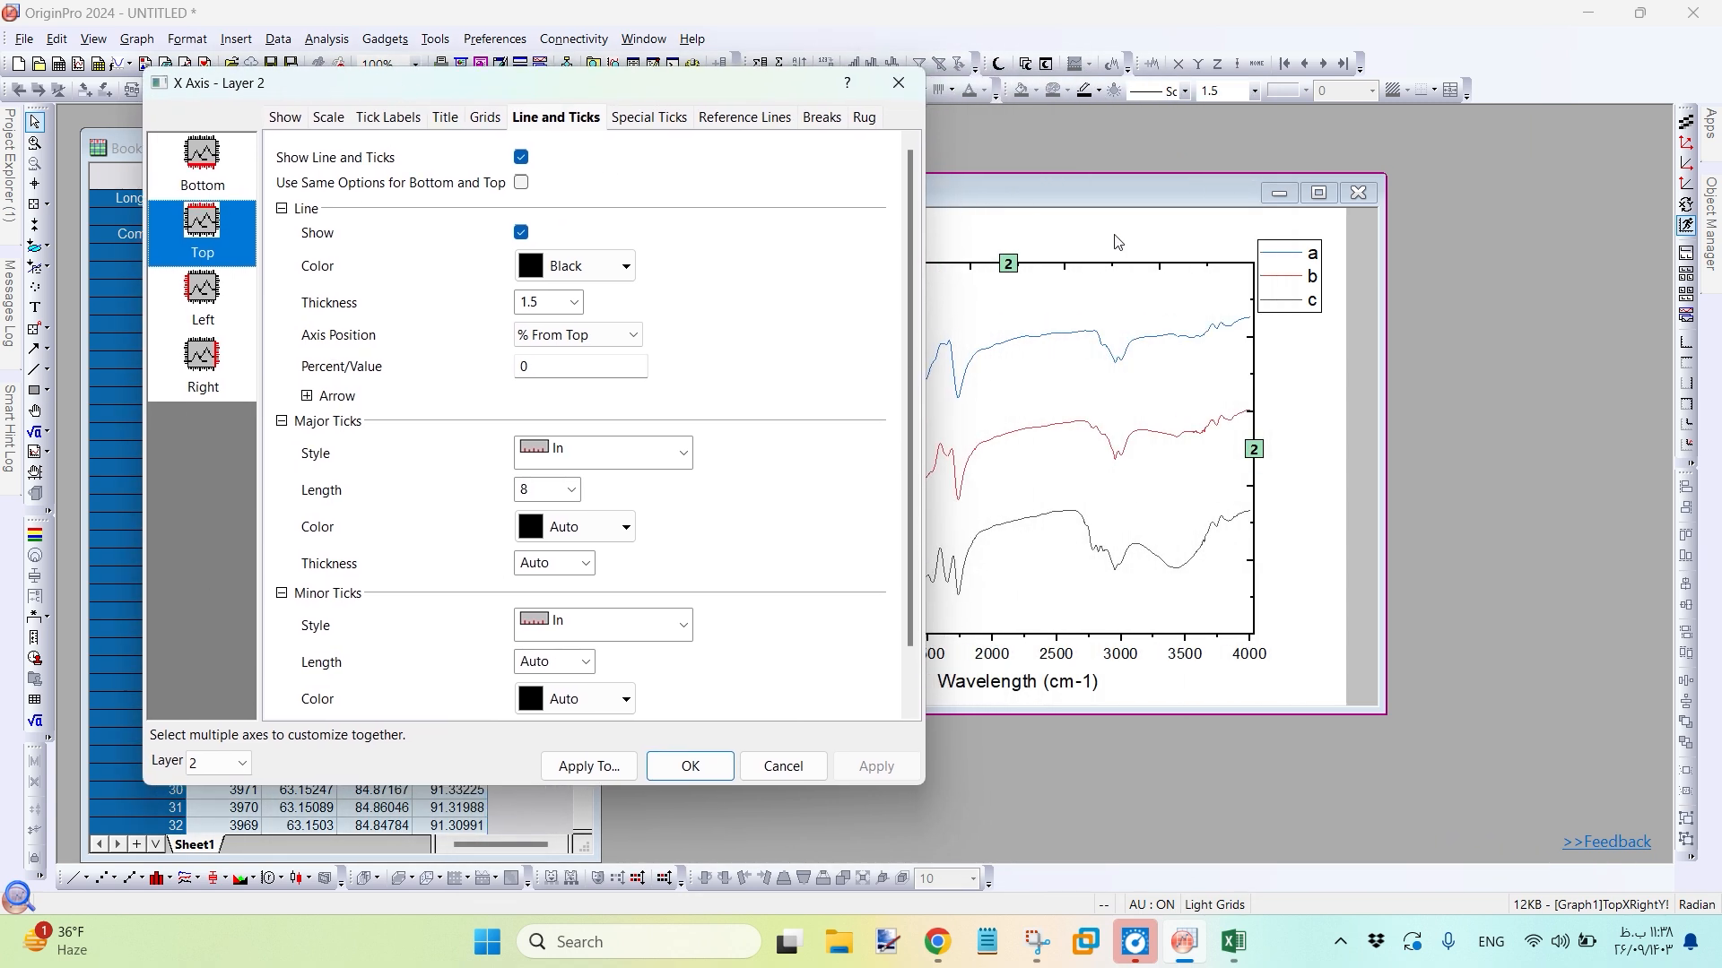
{"action": "left_click", "coordinate": [678, 453]}
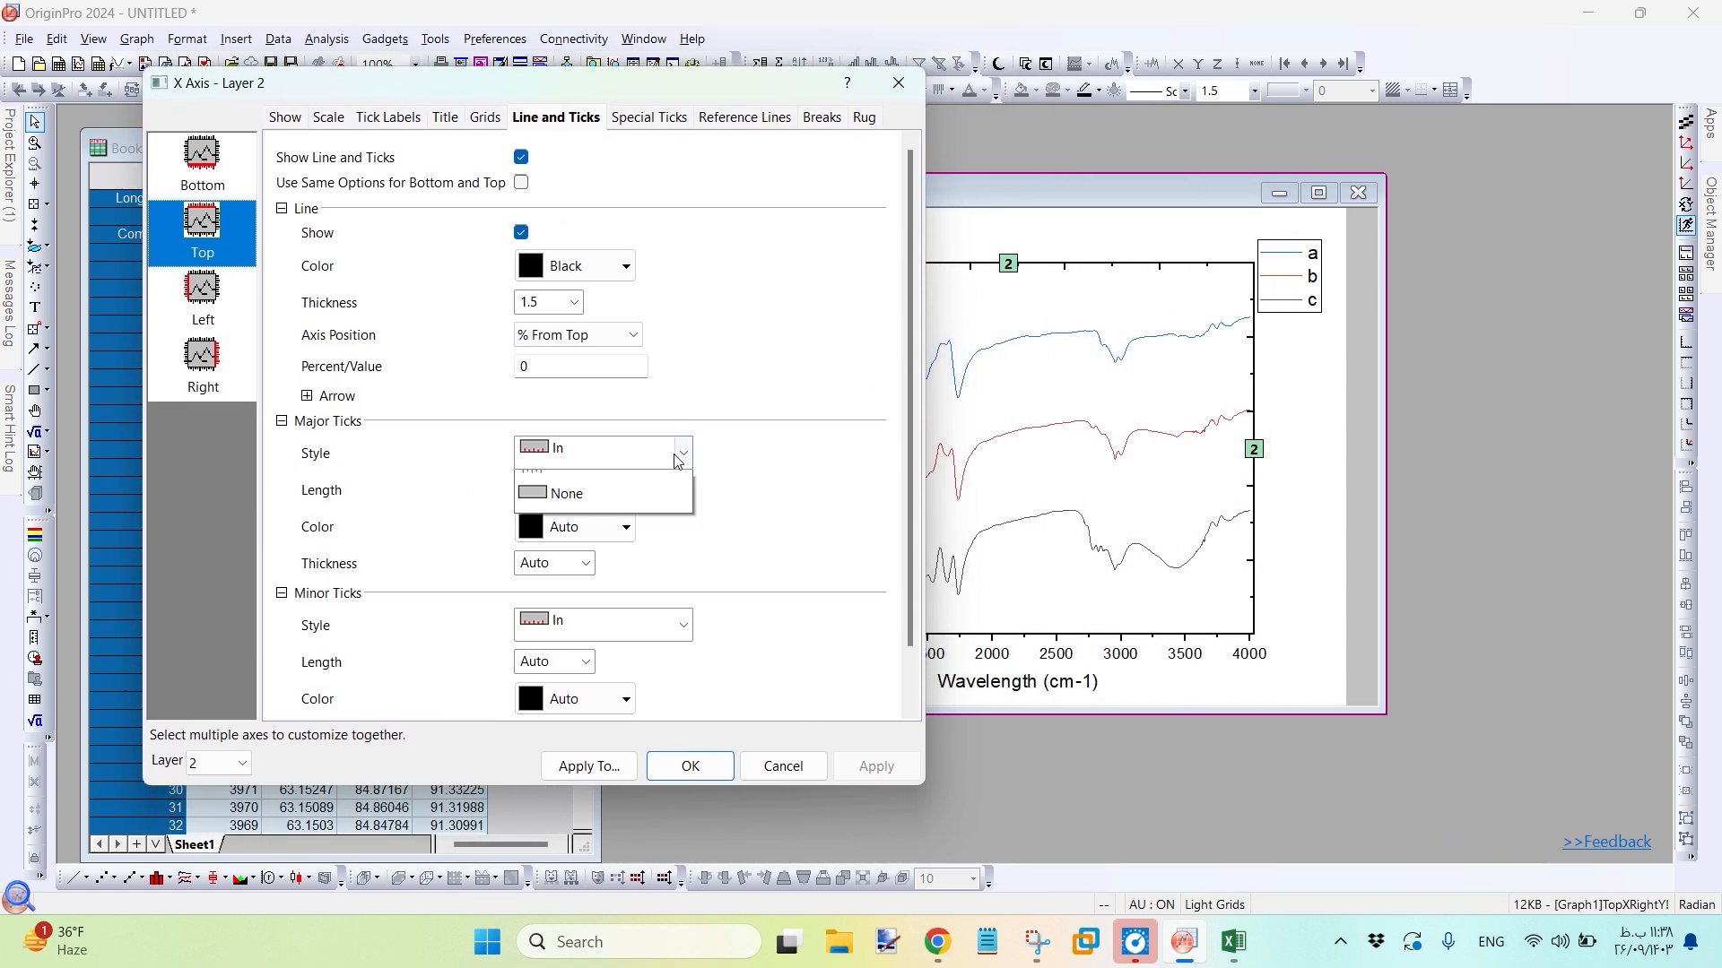
{"action": "left_click", "coordinate": [661, 574]}
{"action": "left_click", "coordinate": [683, 625]}
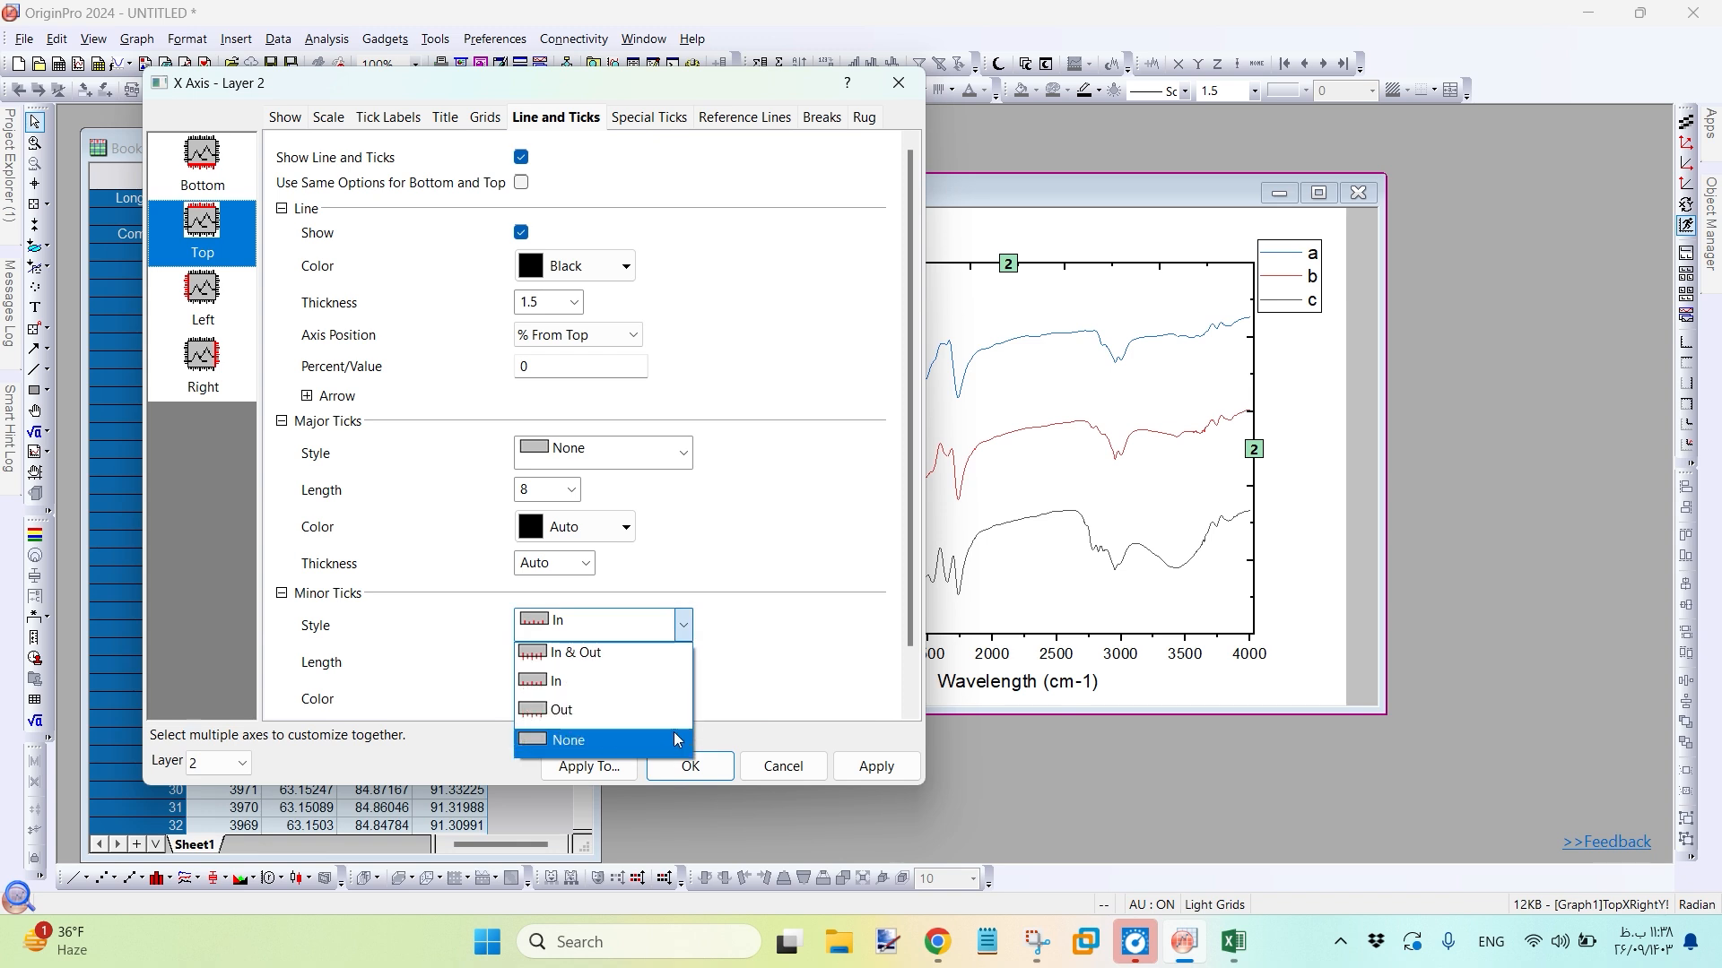
{"action": "left_click", "coordinate": [674, 731]}
{"action": "left_click", "coordinate": [877, 767]}
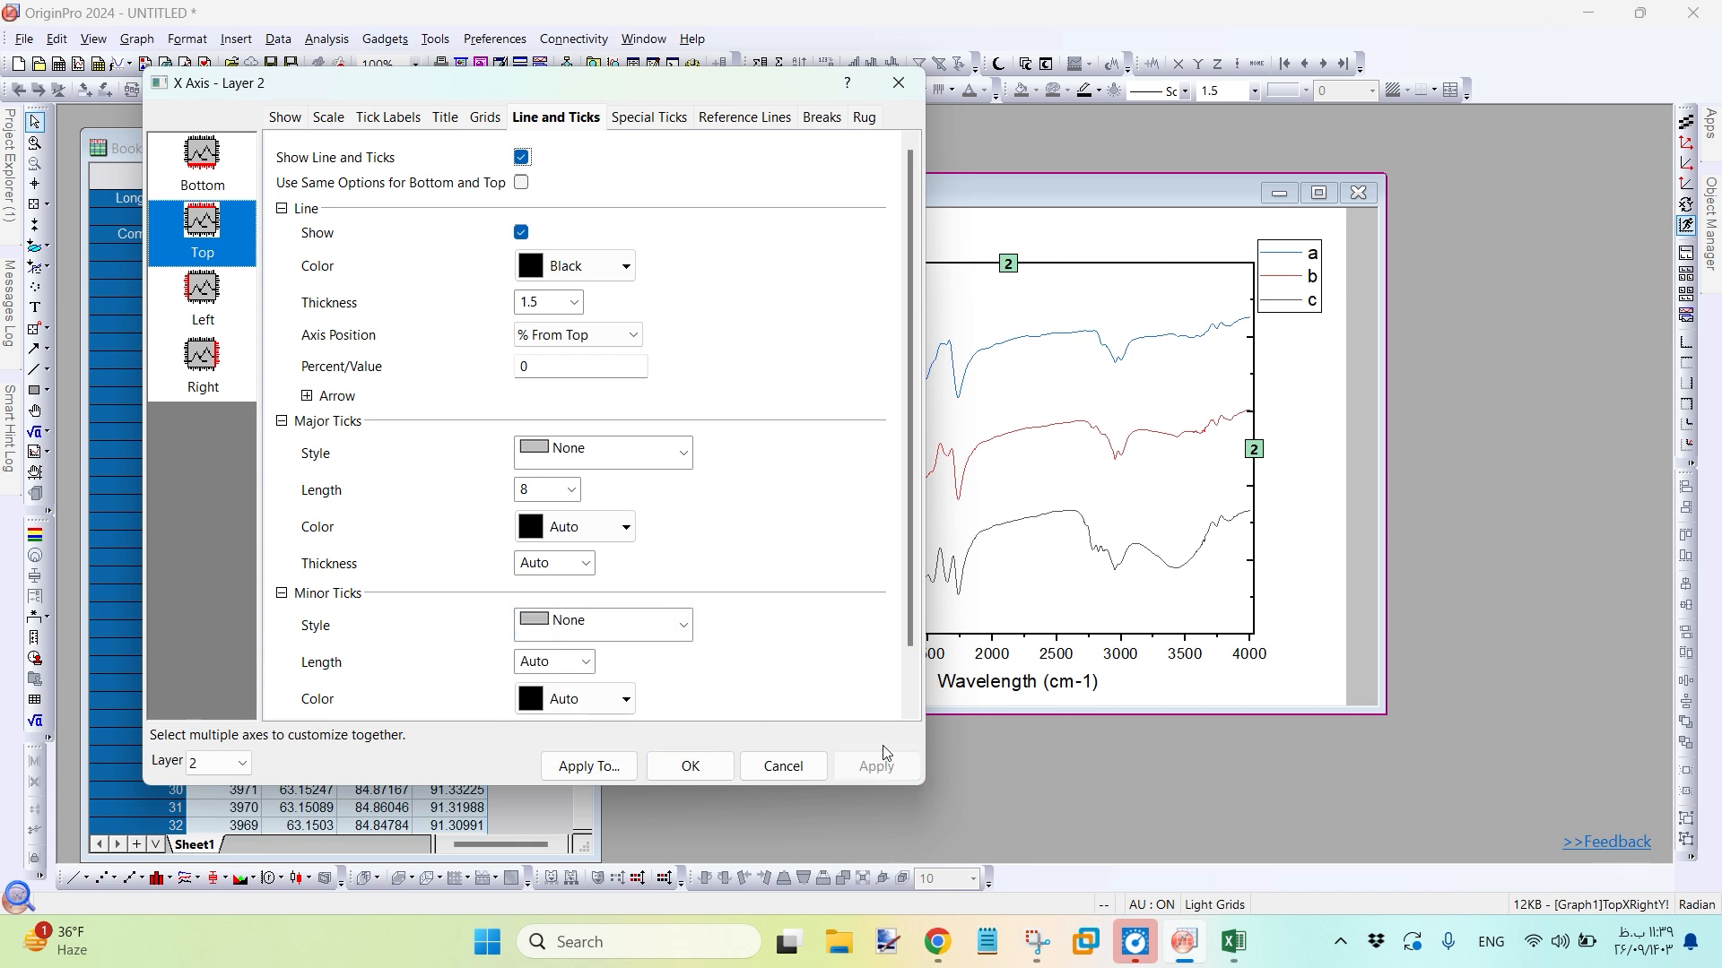
Set the major and minor tick styles of Layer 2's right axis to None, apply, and close the axis settings
{"action": "left_click", "coordinate": [202, 363]}
{"action": "left_click", "coordinate": [669, 453]}
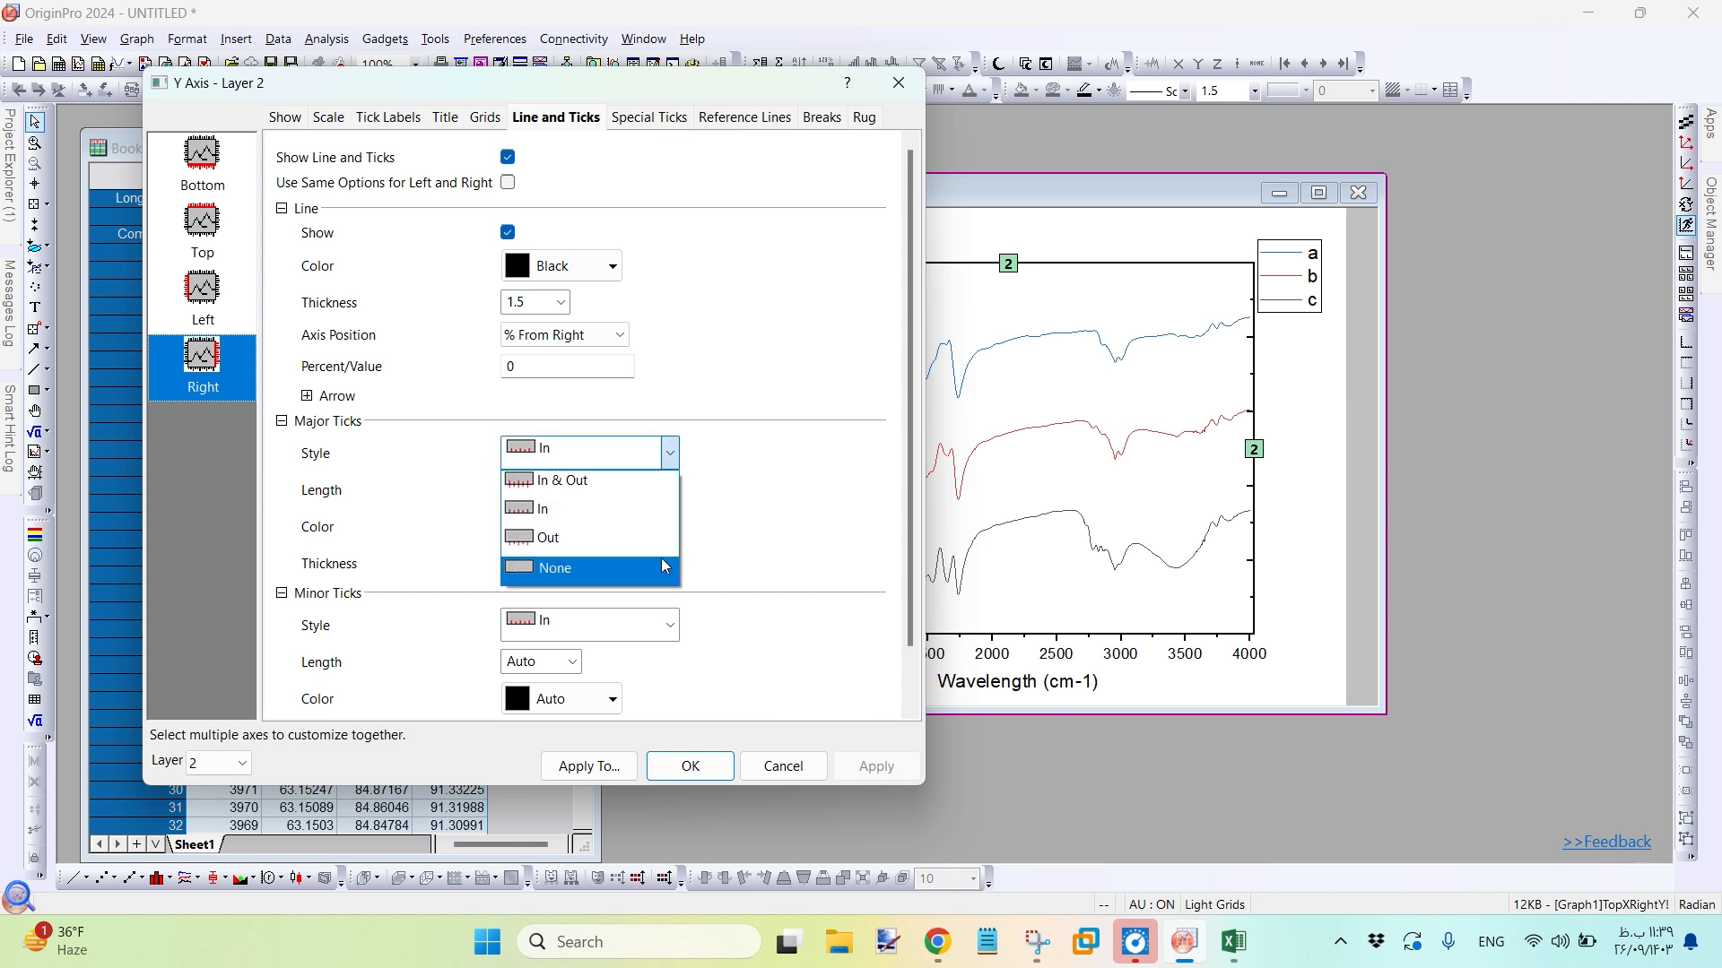
{"action": "left_click", "coordinate": [662, 572]}
{"action": "left_click", "coordinate": [669, 625]}
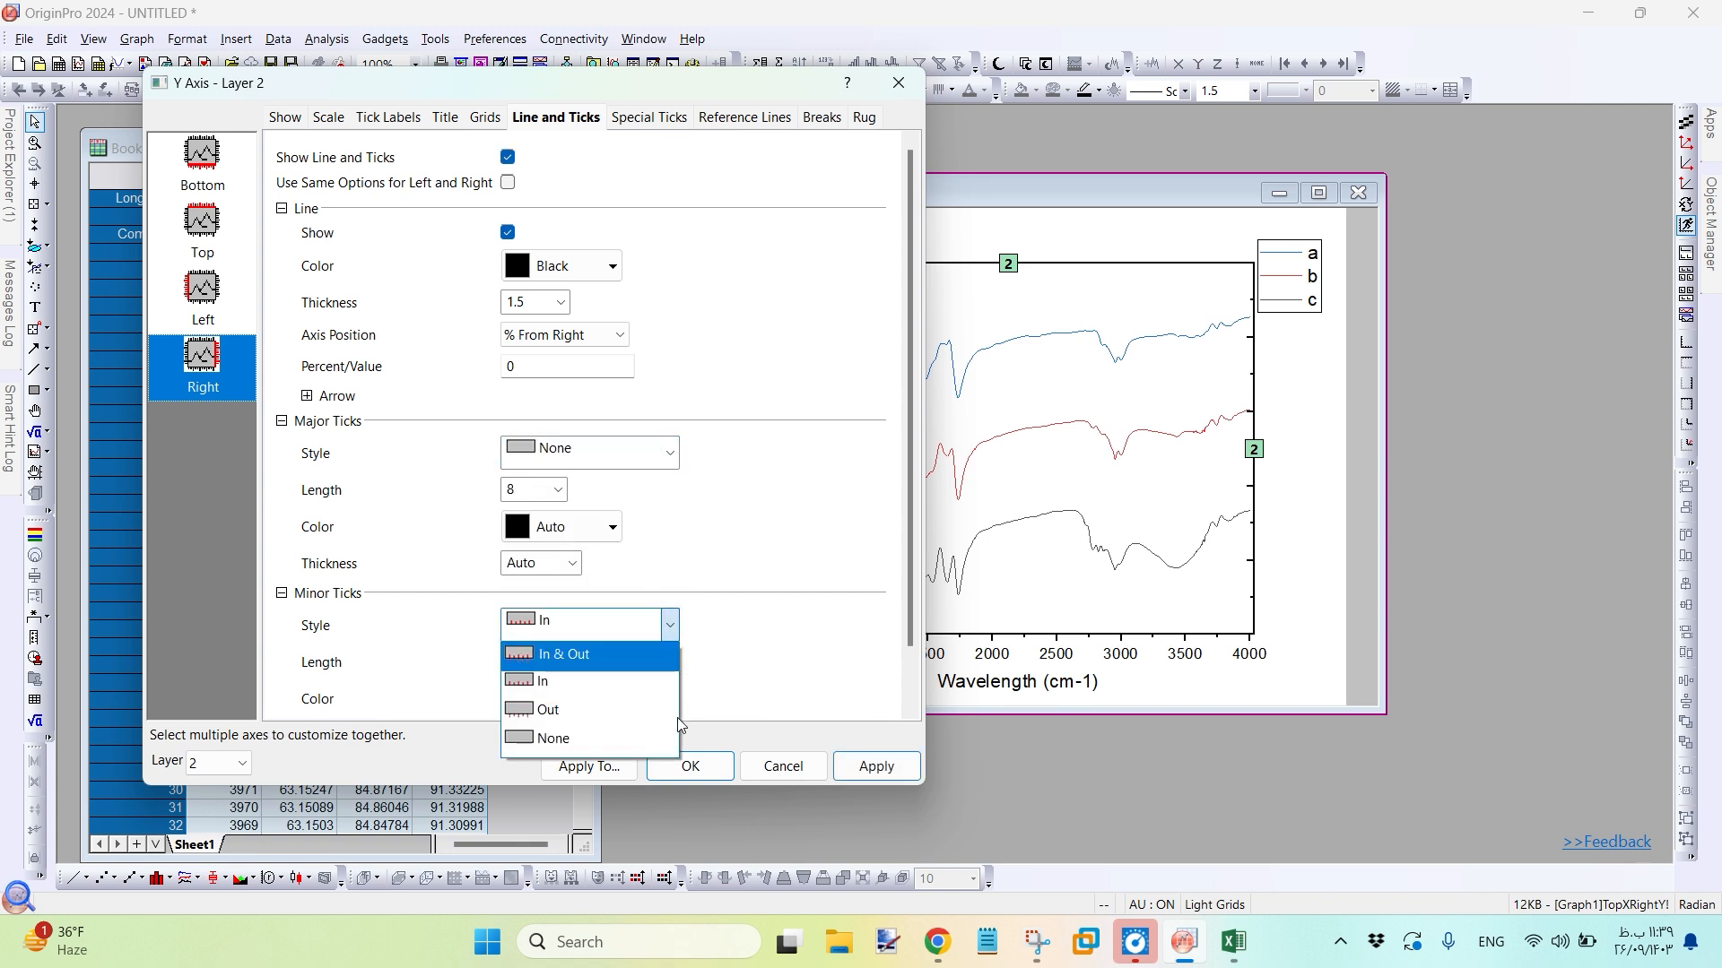
{"action": "left_click", "coordinate": [652, 741]}
{"action": "left_click", "coordinate": [876, 766]}
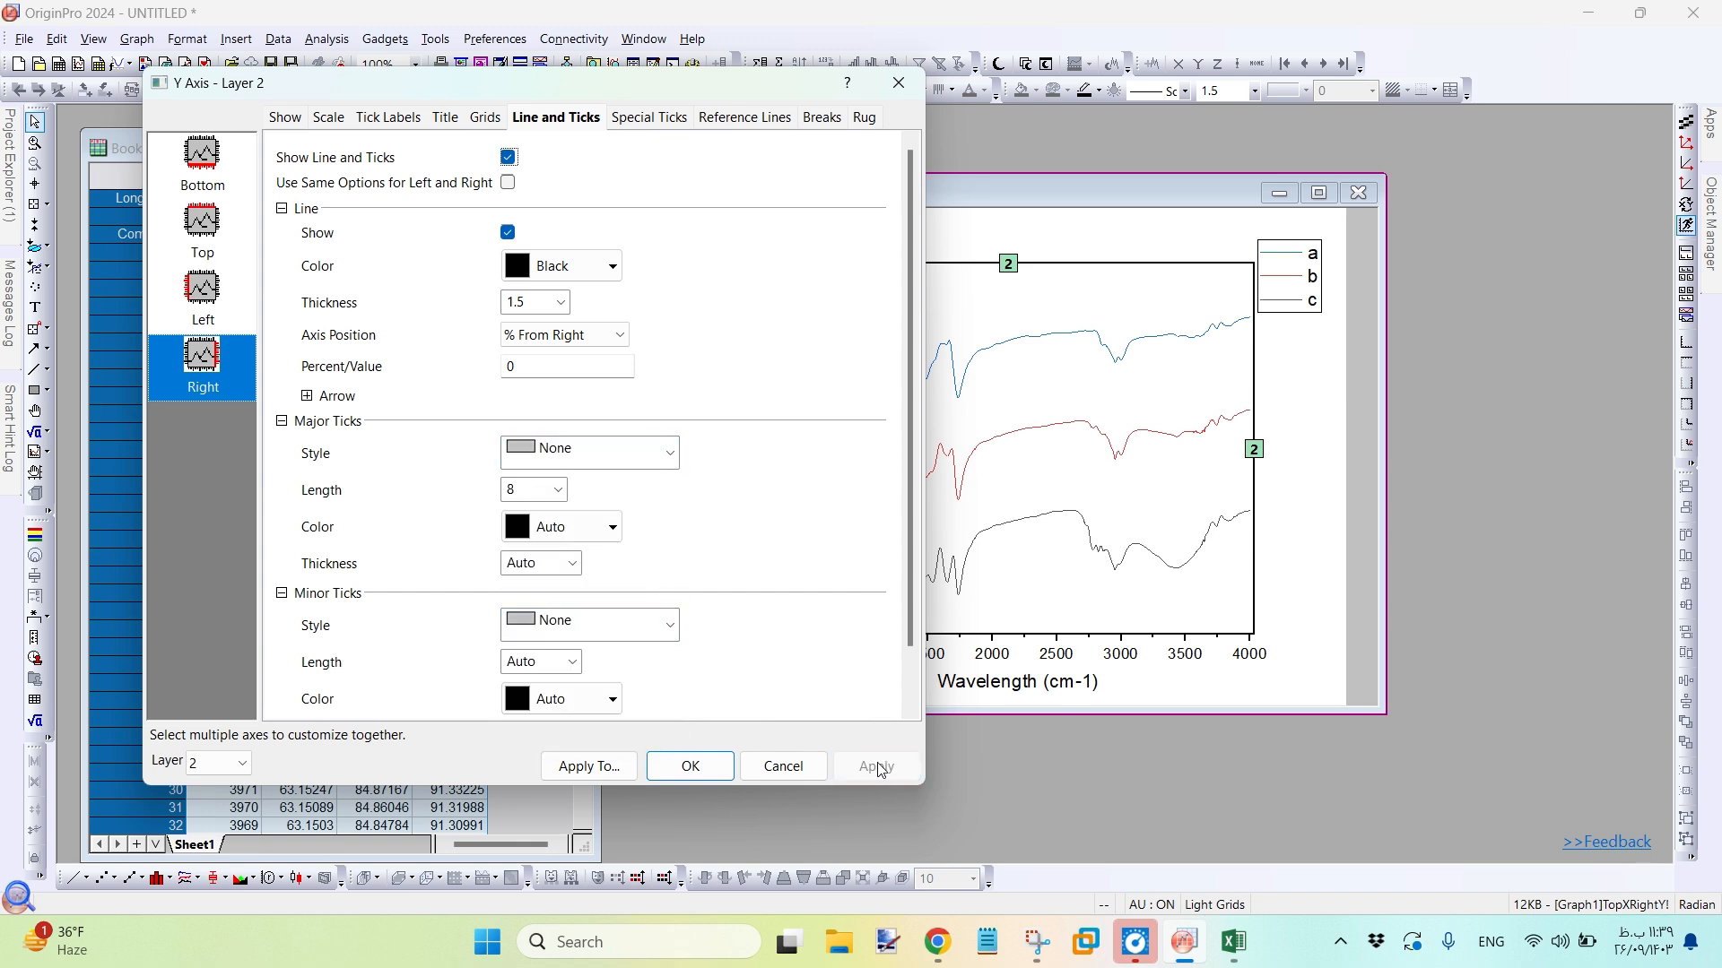
{"action": "key", "text": "Return"}
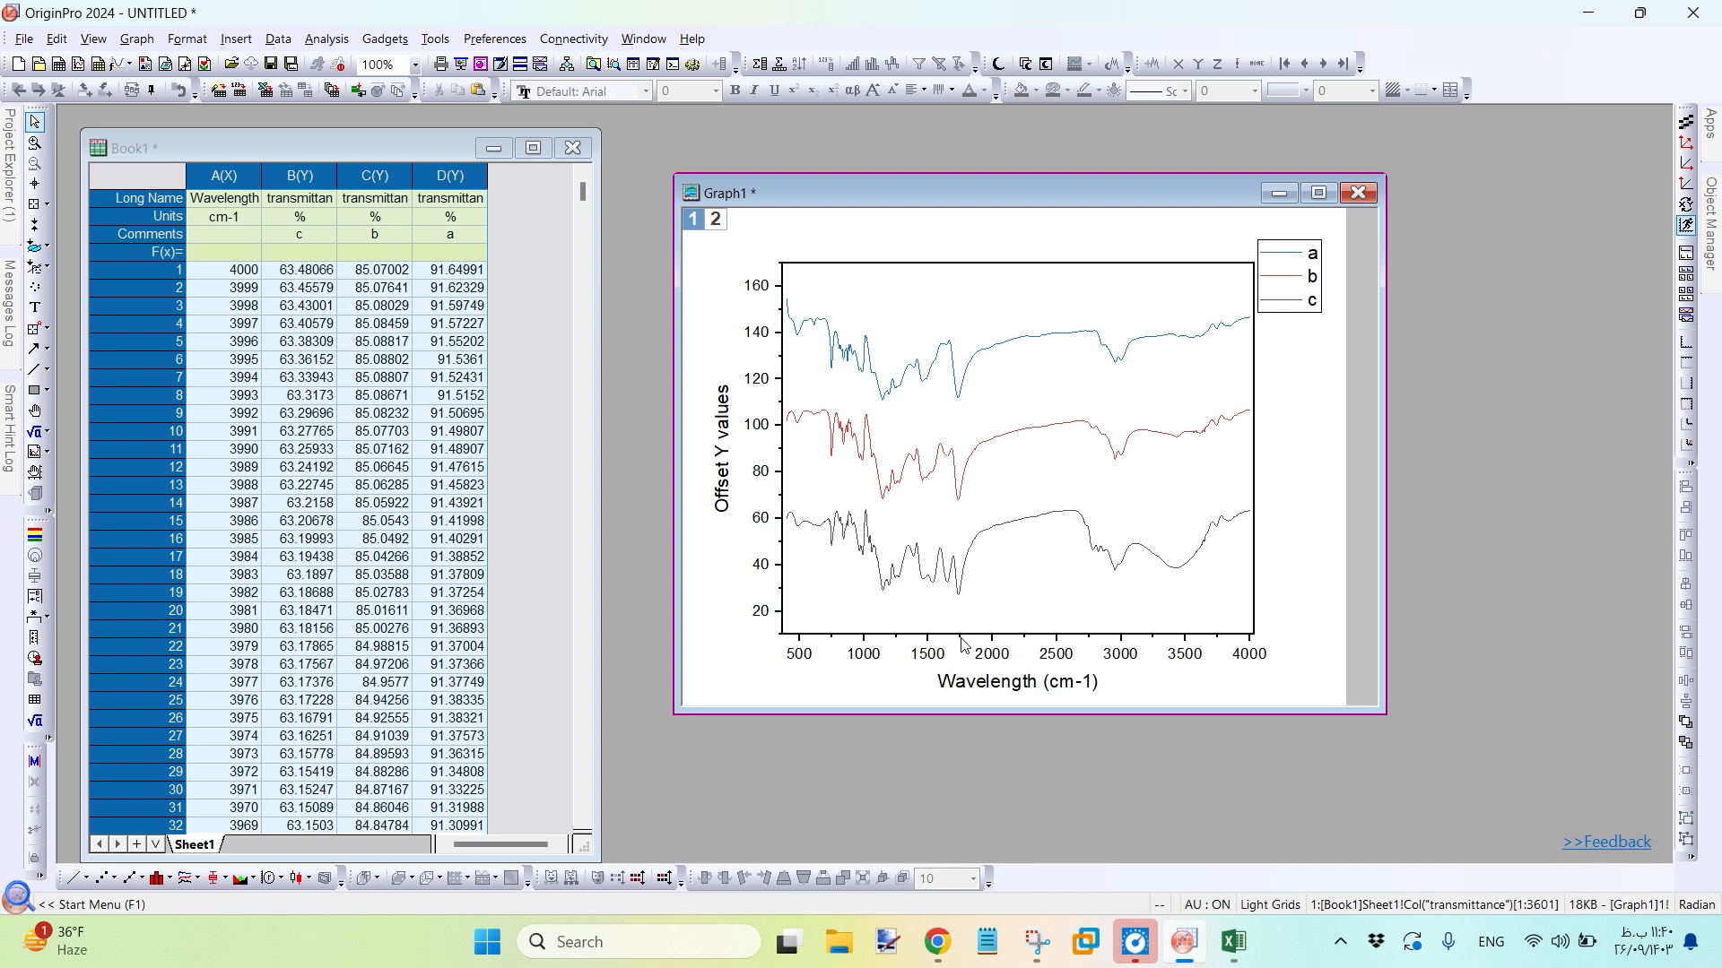
Add a vertical straight line at the X value 1700 to the graph and close the line settings
{"action": "key", "text": "super+shift+s"}
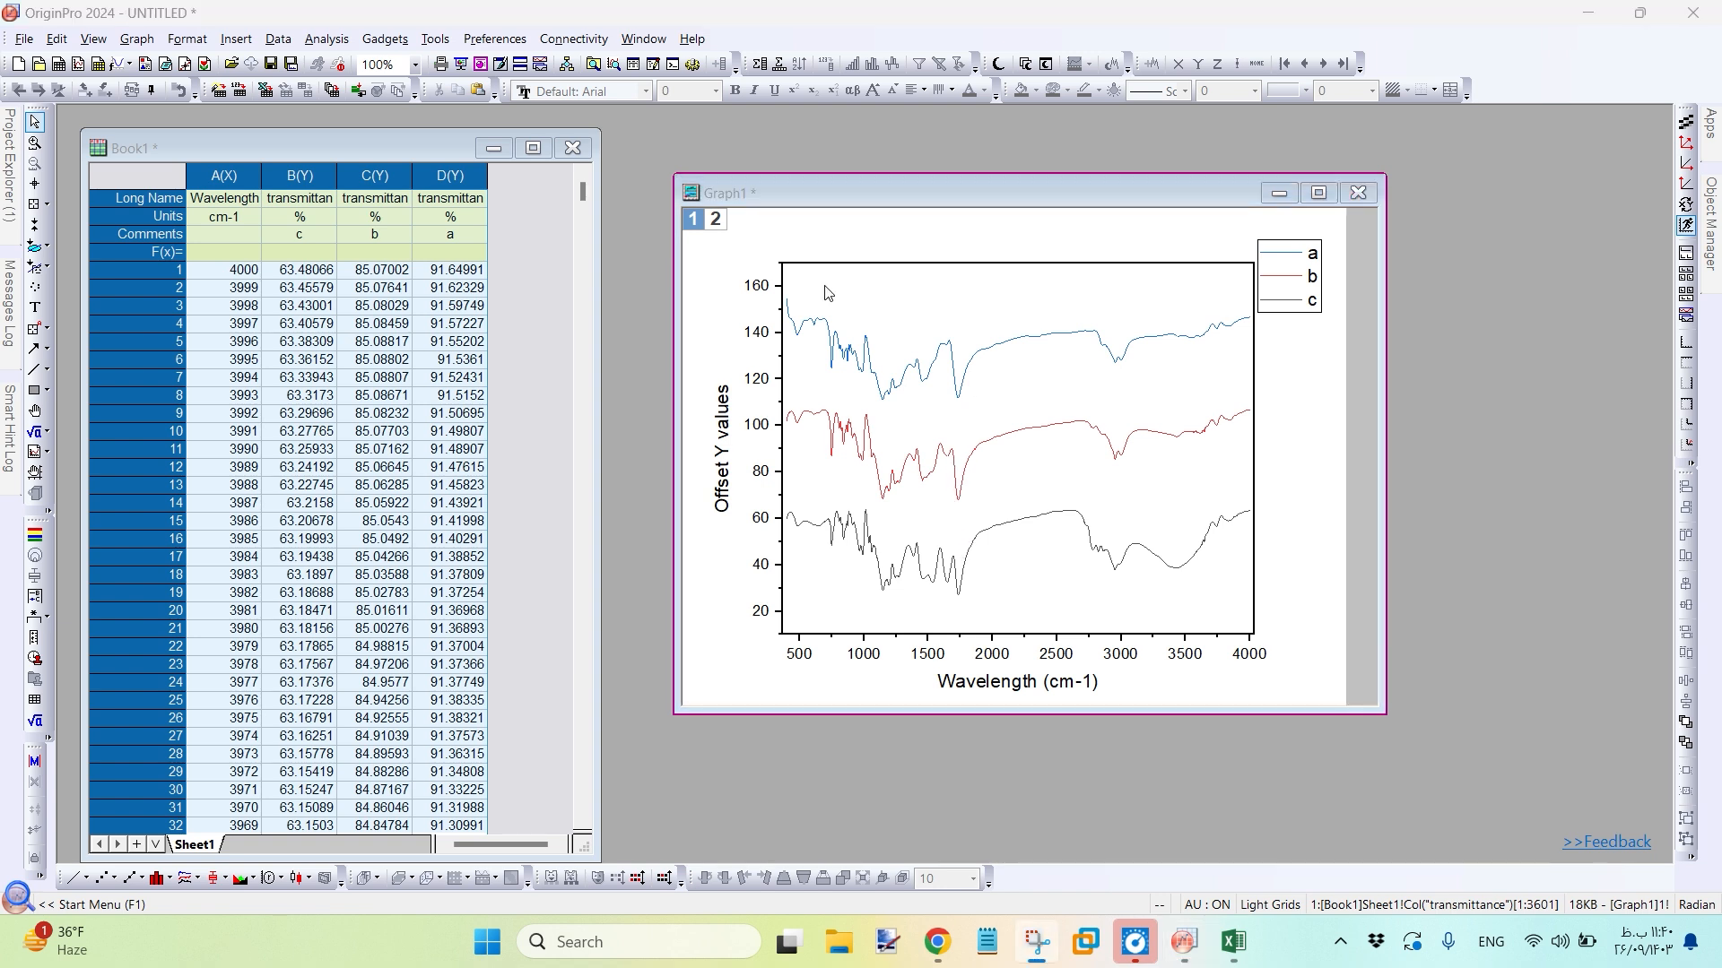
{"action": "left_click", "coordinate": [236, 39]}
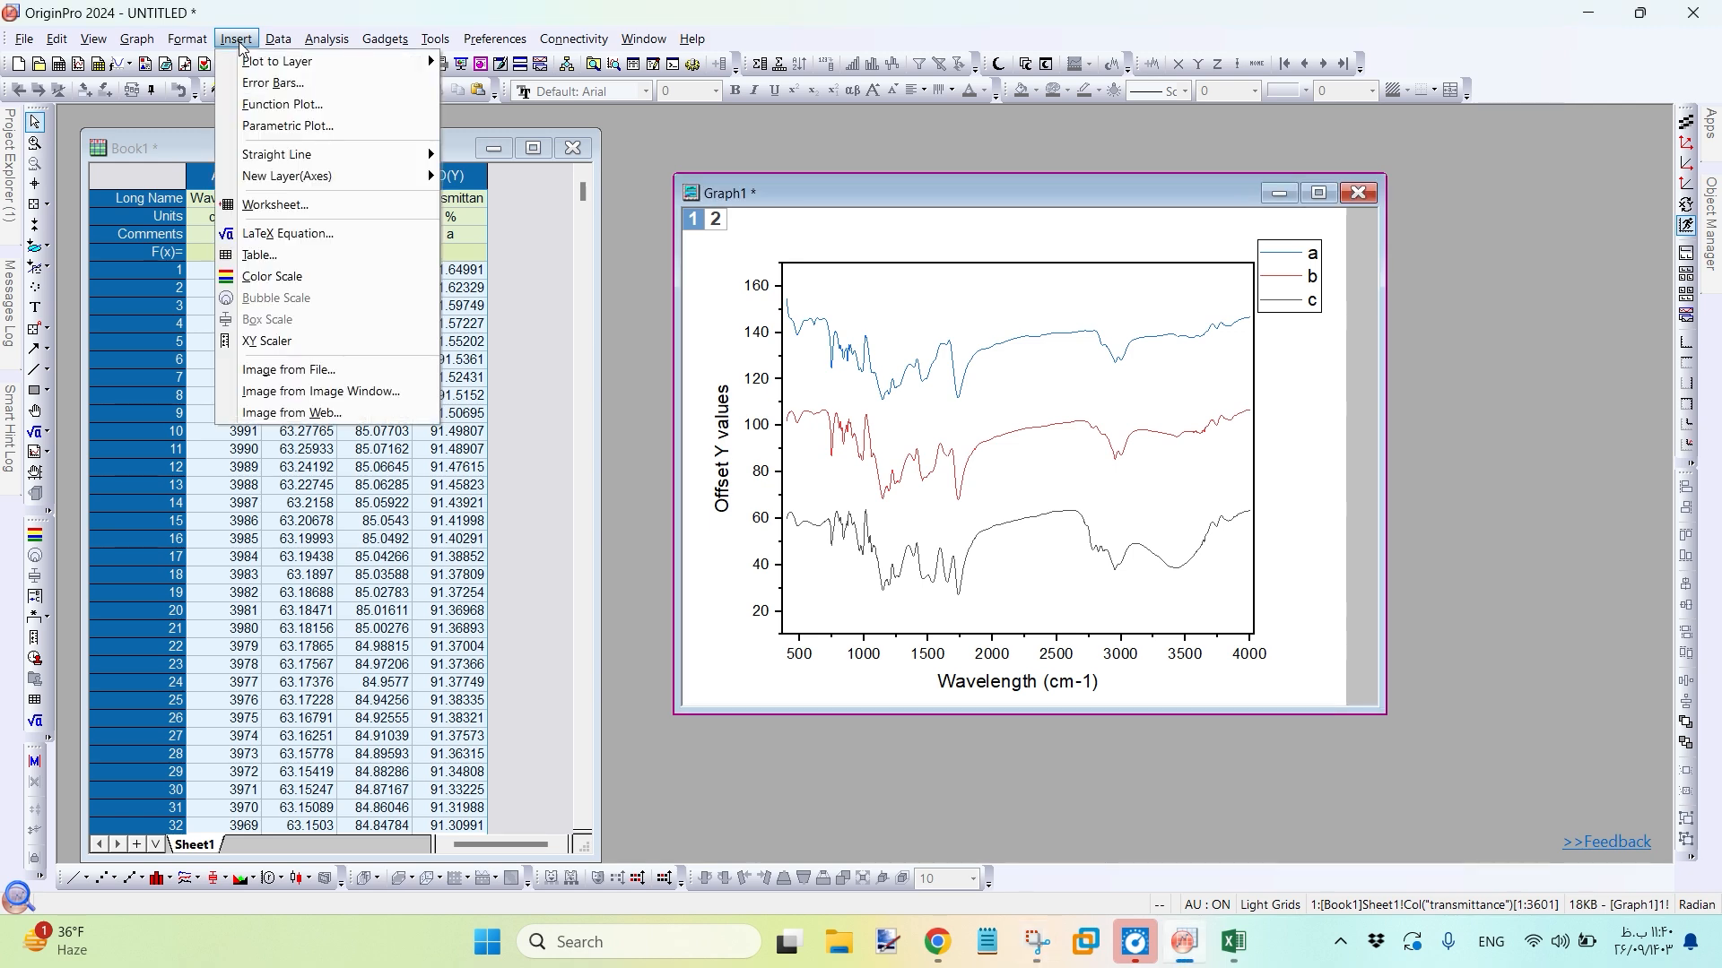
{"action": "mouse_move", "coordinate": [266, 157]}
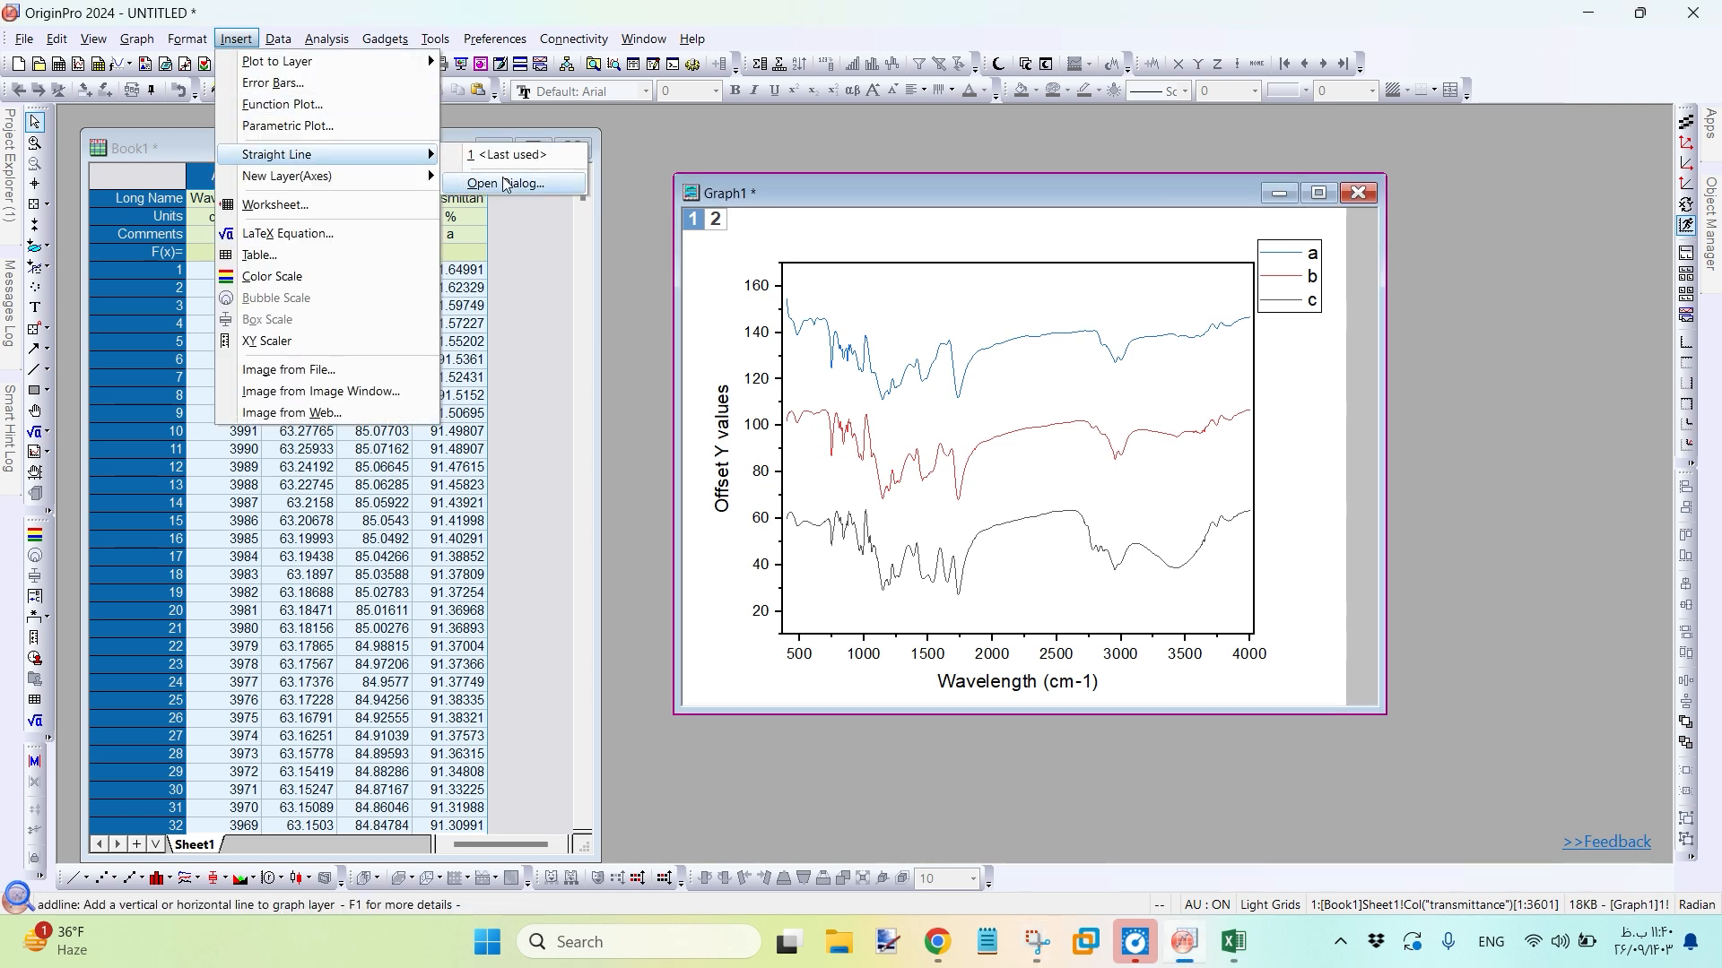
{"action": "left_click", "coordinate": [506, 184]}
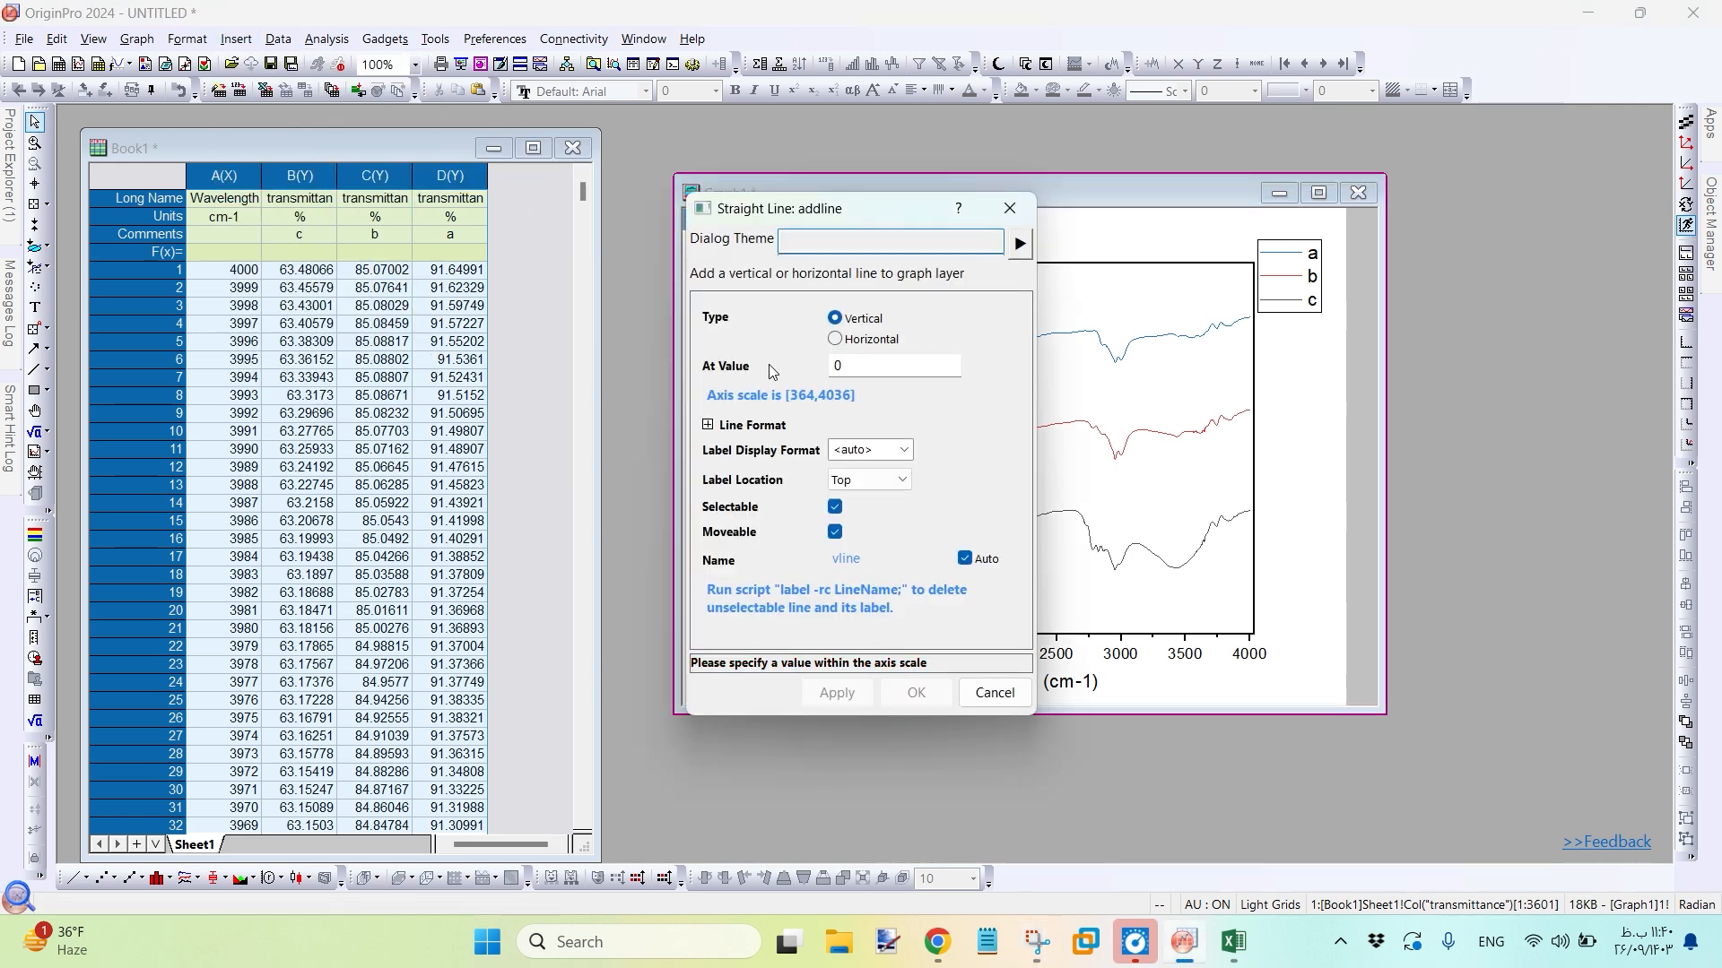
{"action": "left_click_drag", "start_coordinate": [848, 368], "coordinate": [741, 400]}
{"action": "type", "text": "01"}
{"action": "type", "text": "7"}
{"action": "type", "text": "00"}
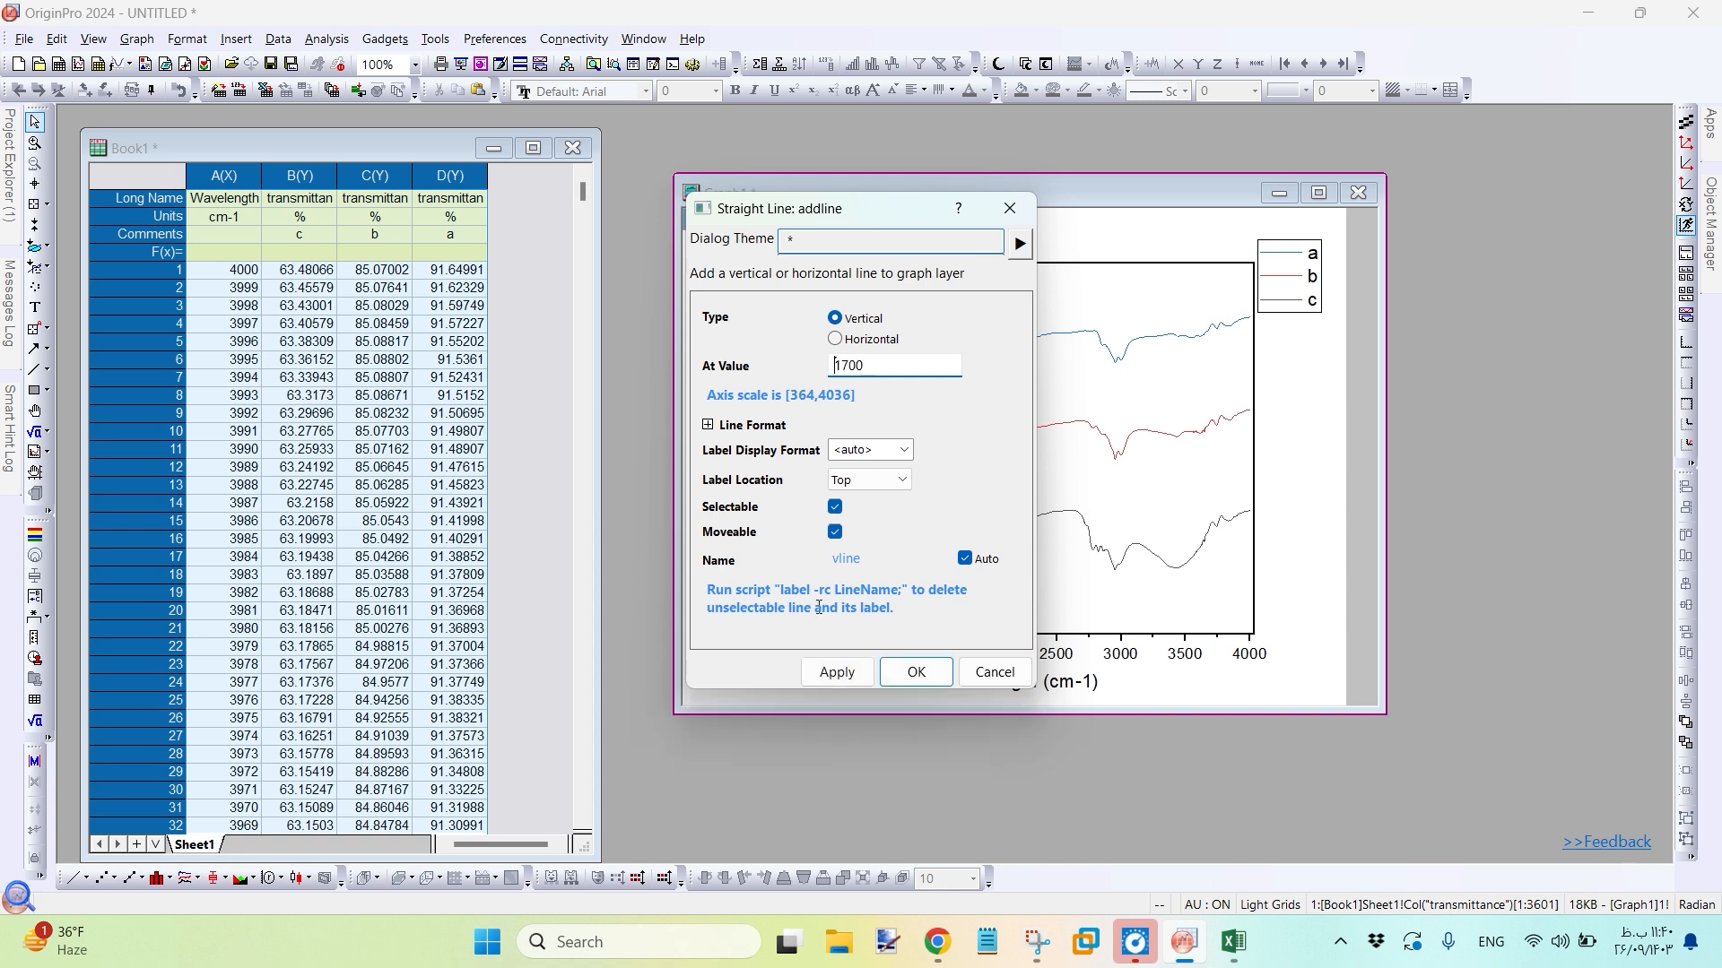
{"action": "left_click", "coordinate": [836, 673]}
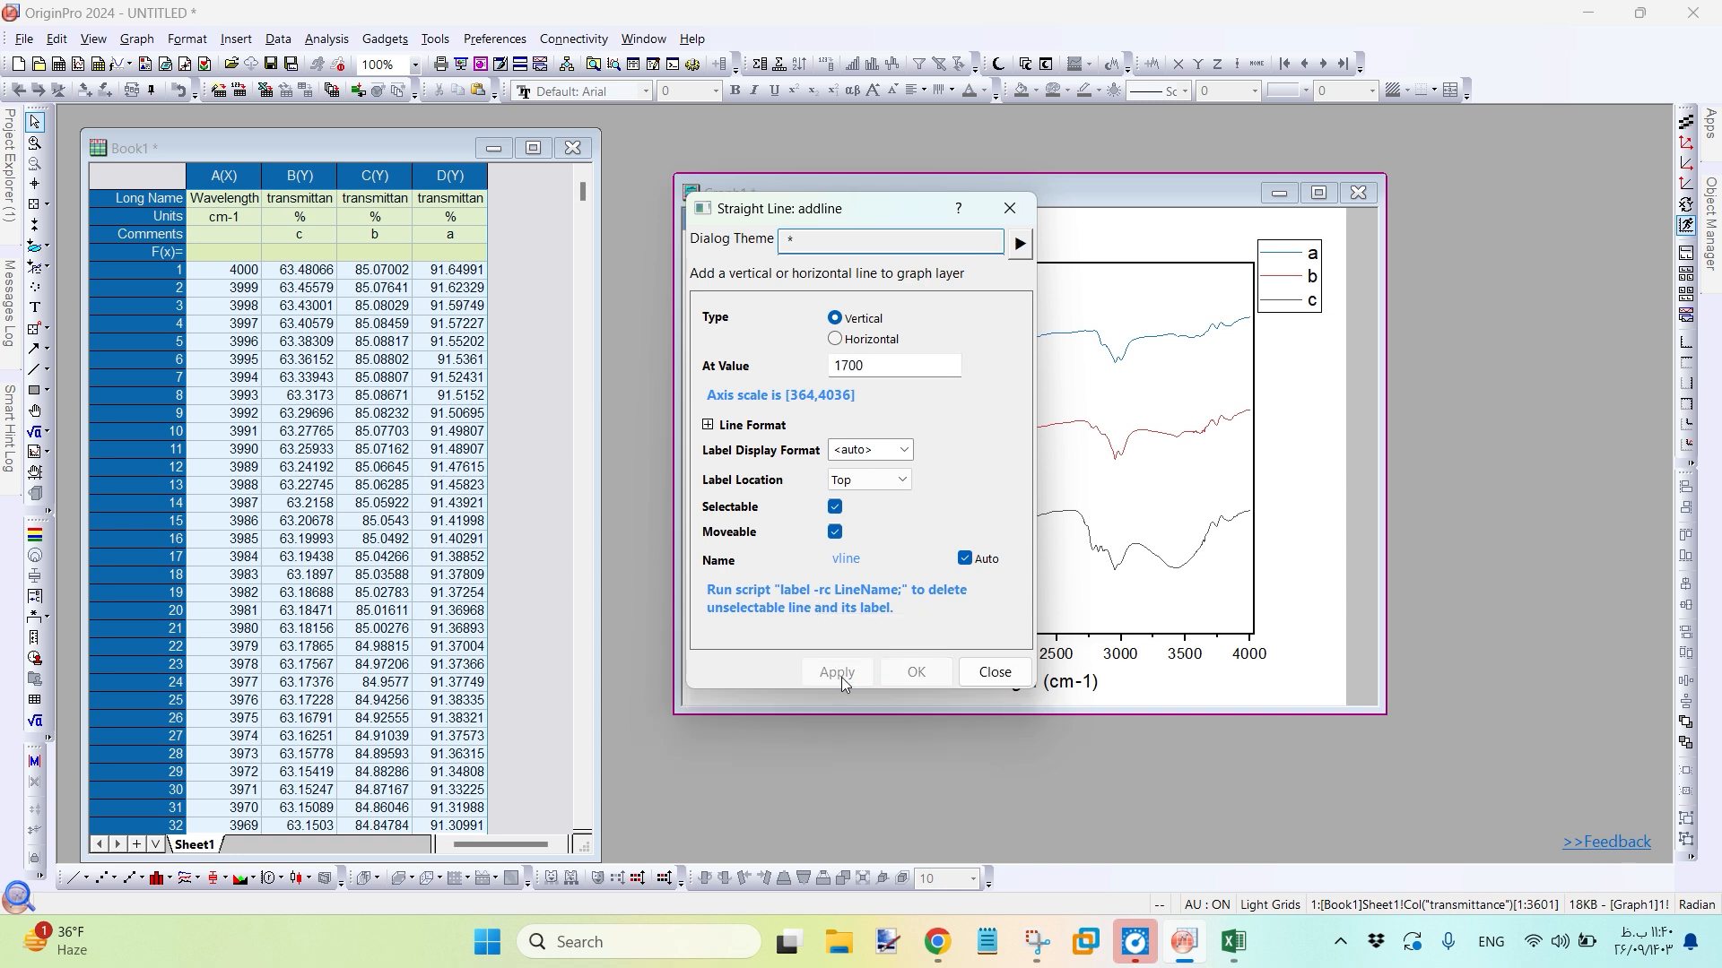
{"action": "left_click_drag", "start_coordinate": [843, 218], "coordinate": [386, 222]}
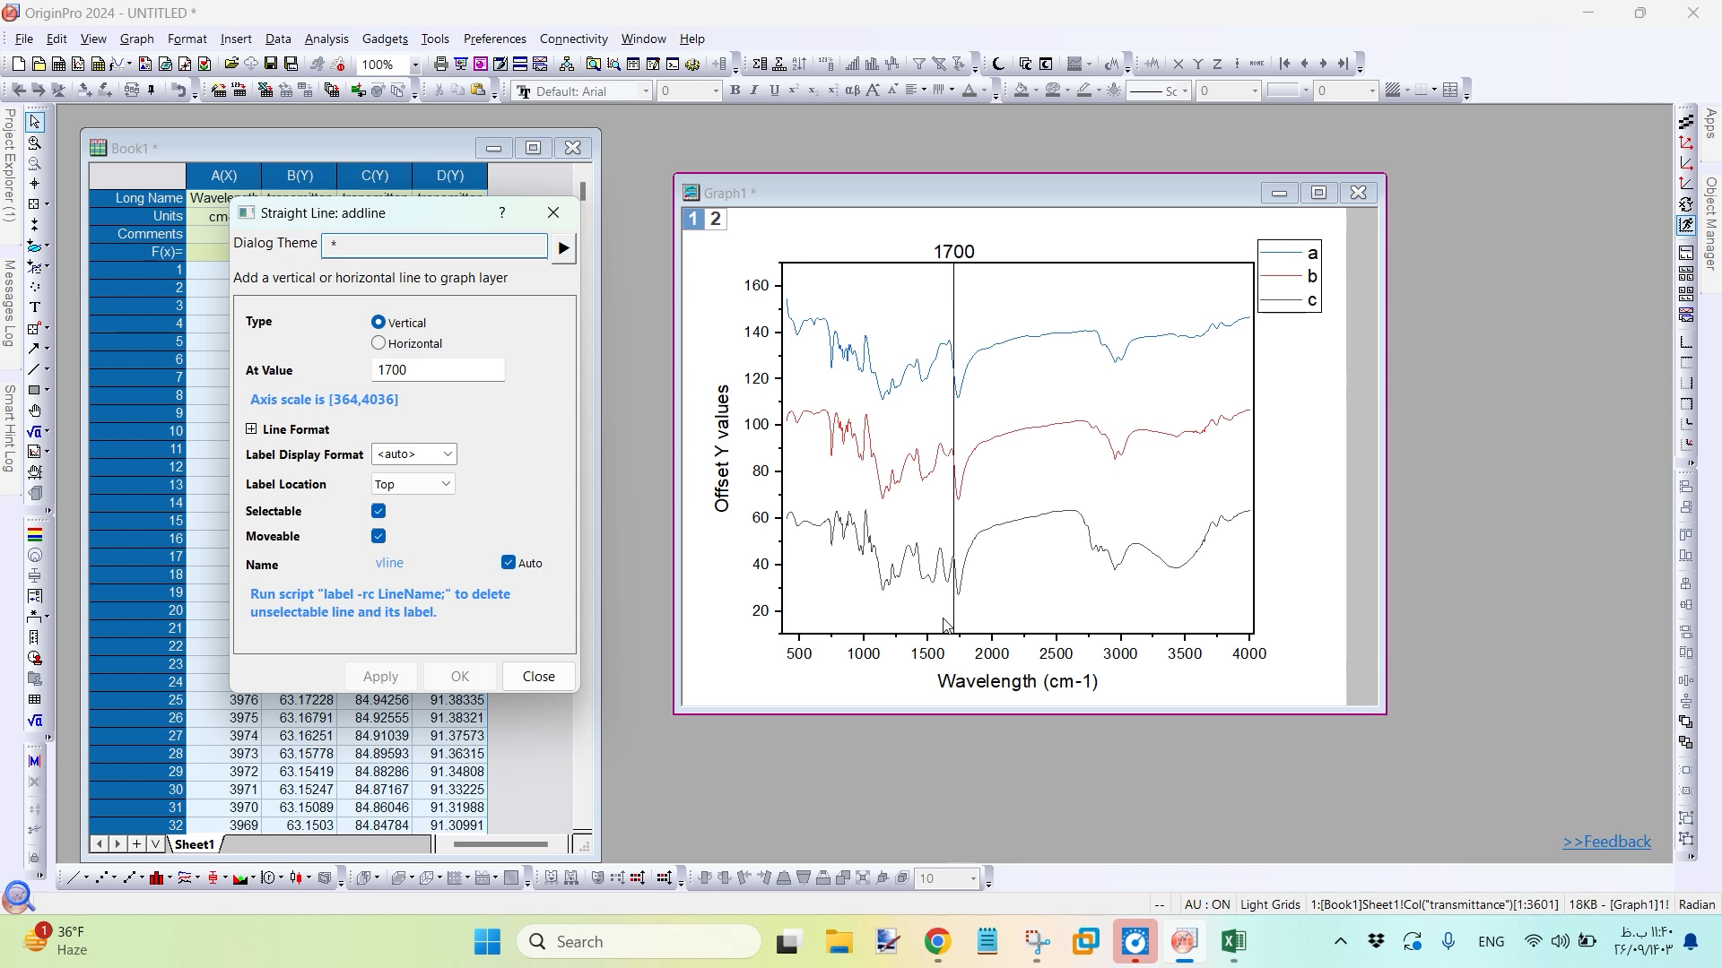
{"action": "left_click", "coordinate": [540, 677]}
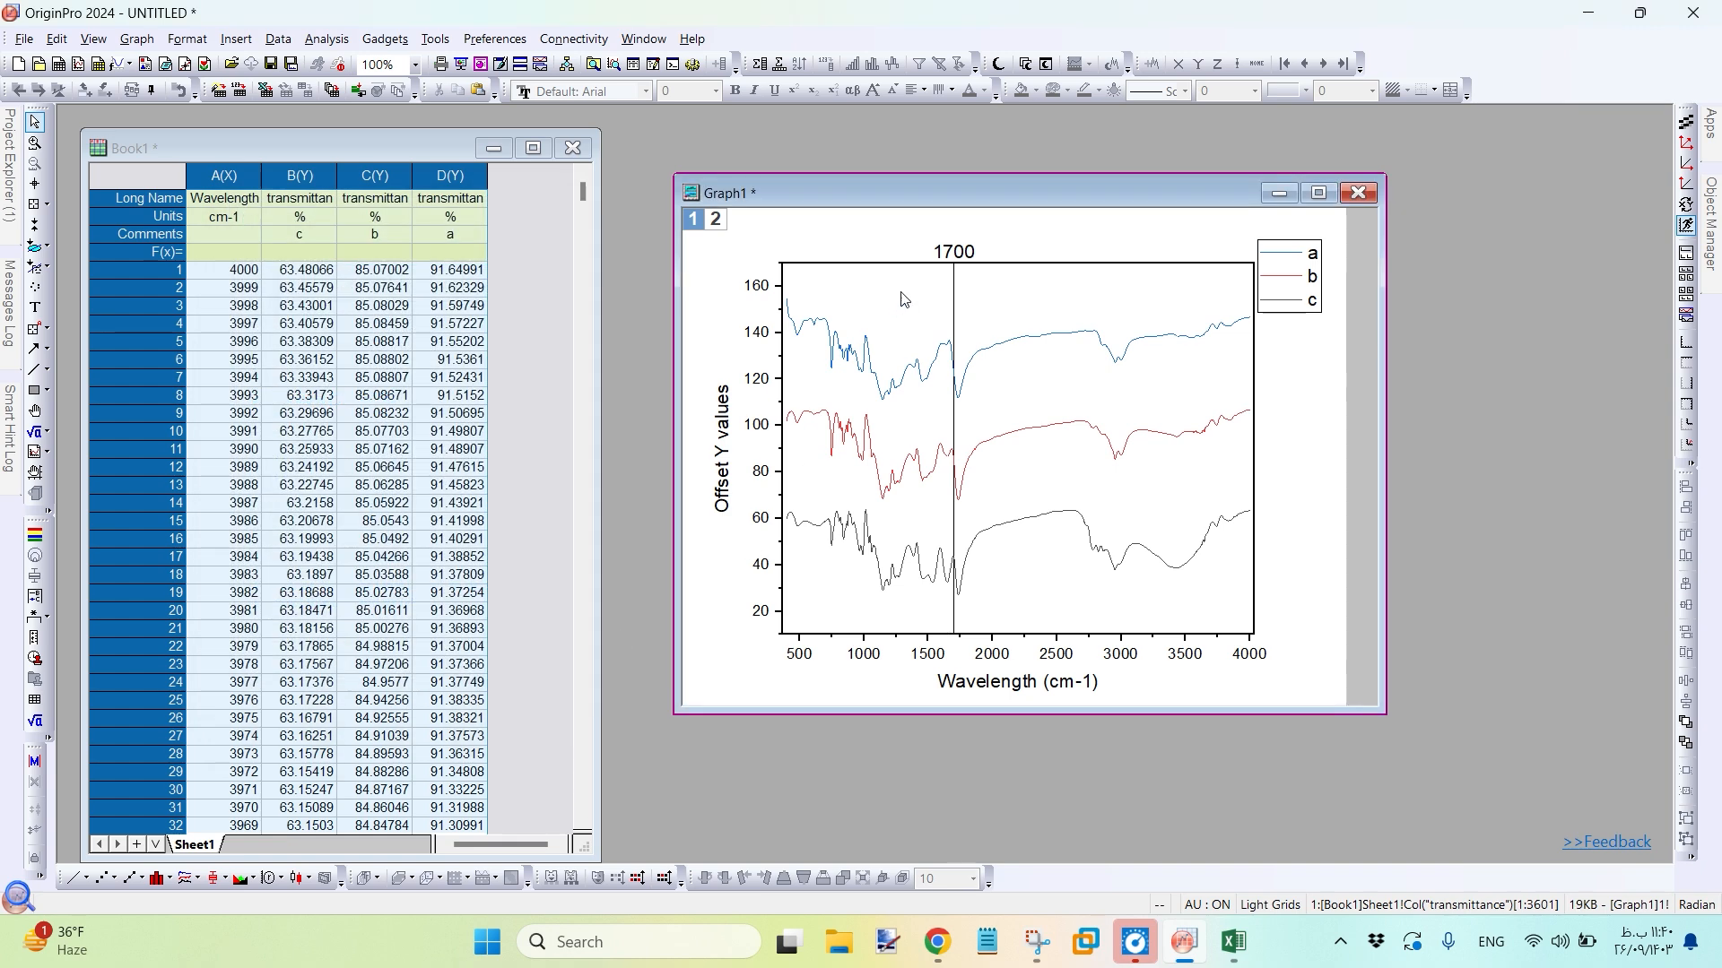
Delete the 1700 label and its vertical line from the graph
{"action": "left_click", "coordinate": [959, 254]}
{"action": "key", "text": "Delete"}
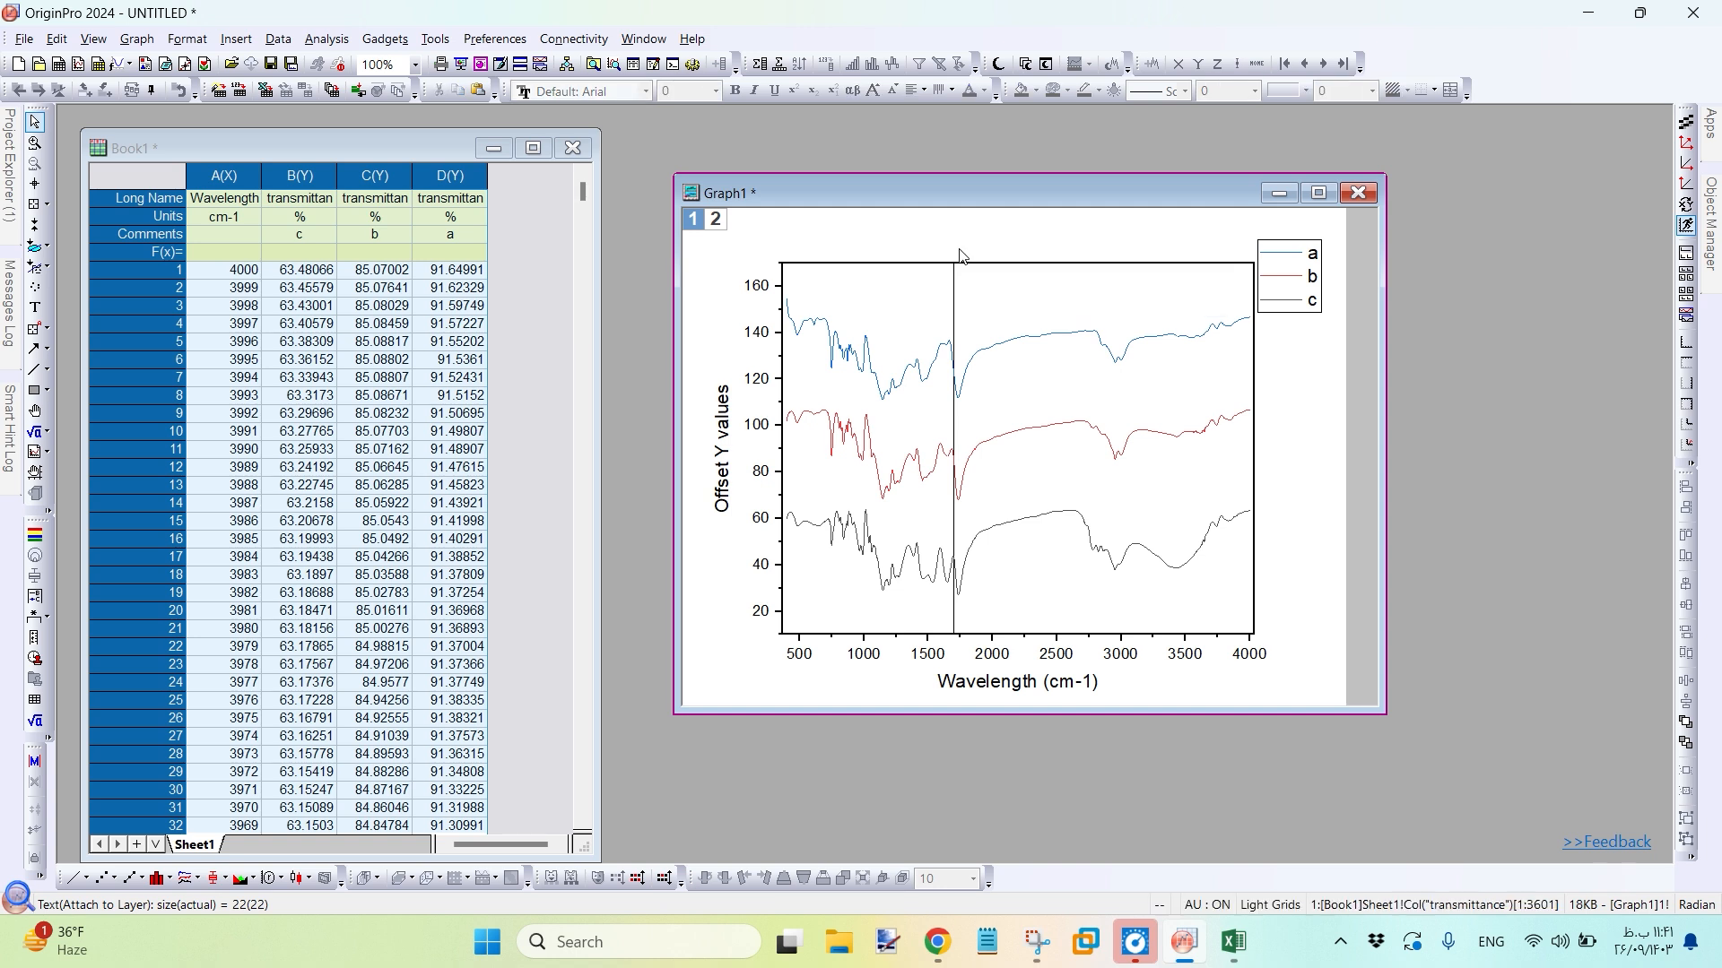
{"action": "left_click", "coordinate": [954, 296]}
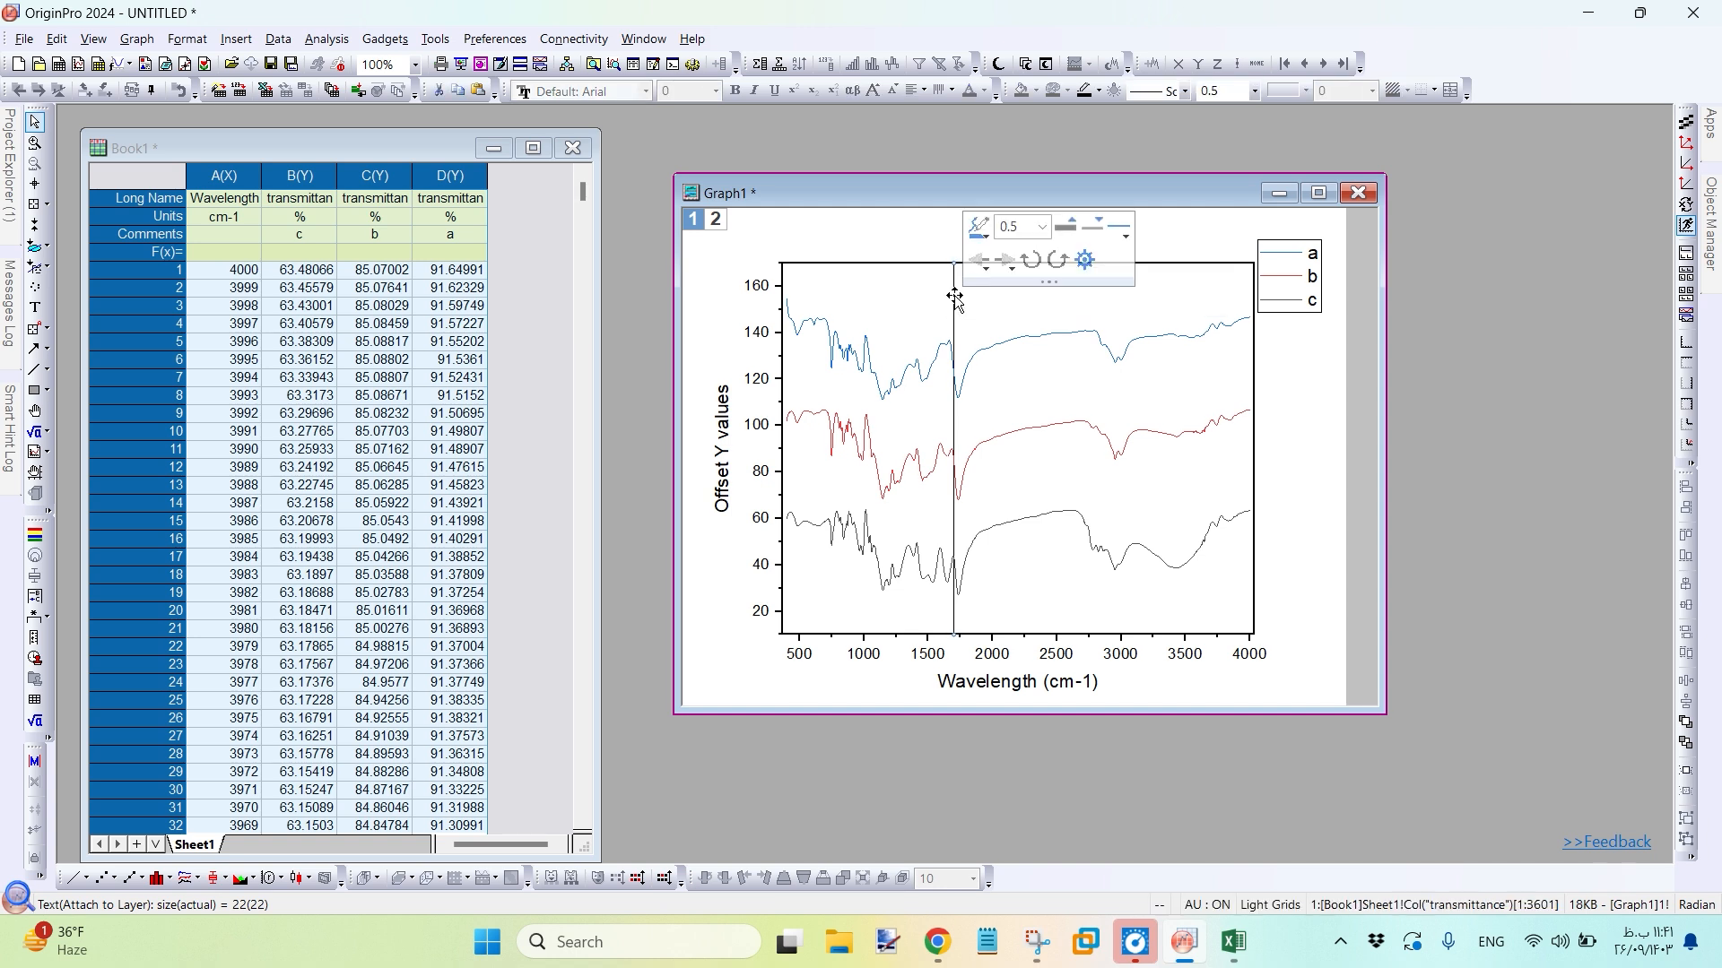
{"action": "key", "text": "Delete"}
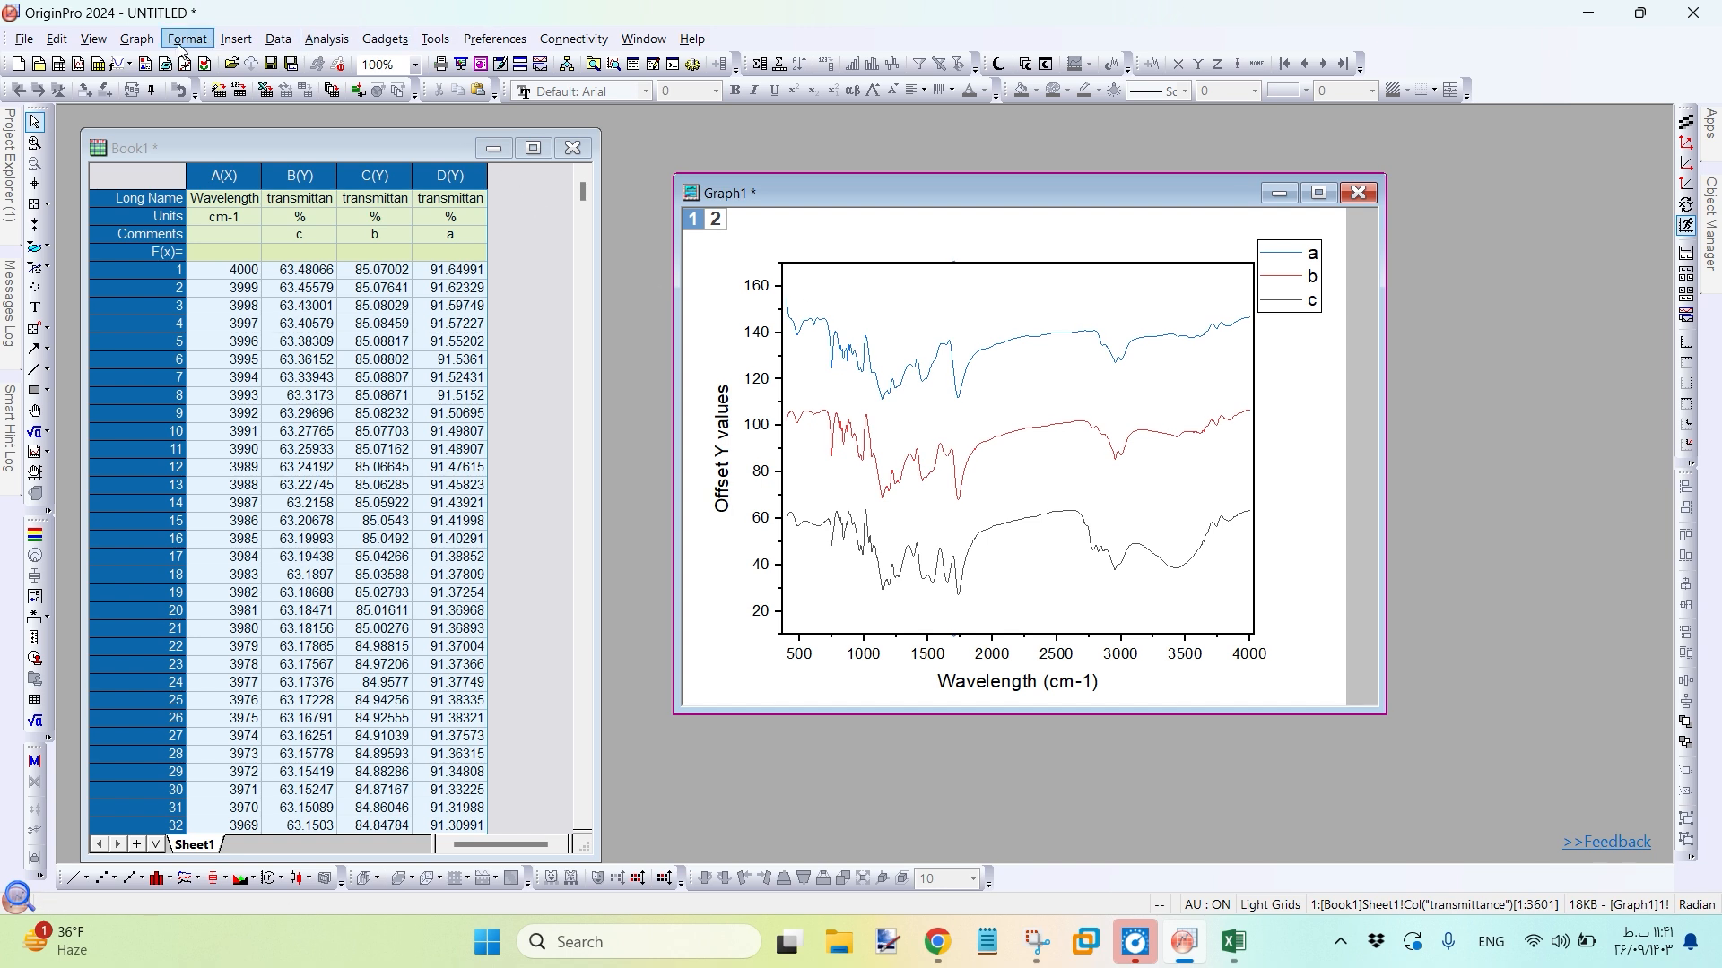
Insert a vertical straight line at the X value 1750 and close the line settings
{"action": "left_click", "coordinate": [236, 38]}
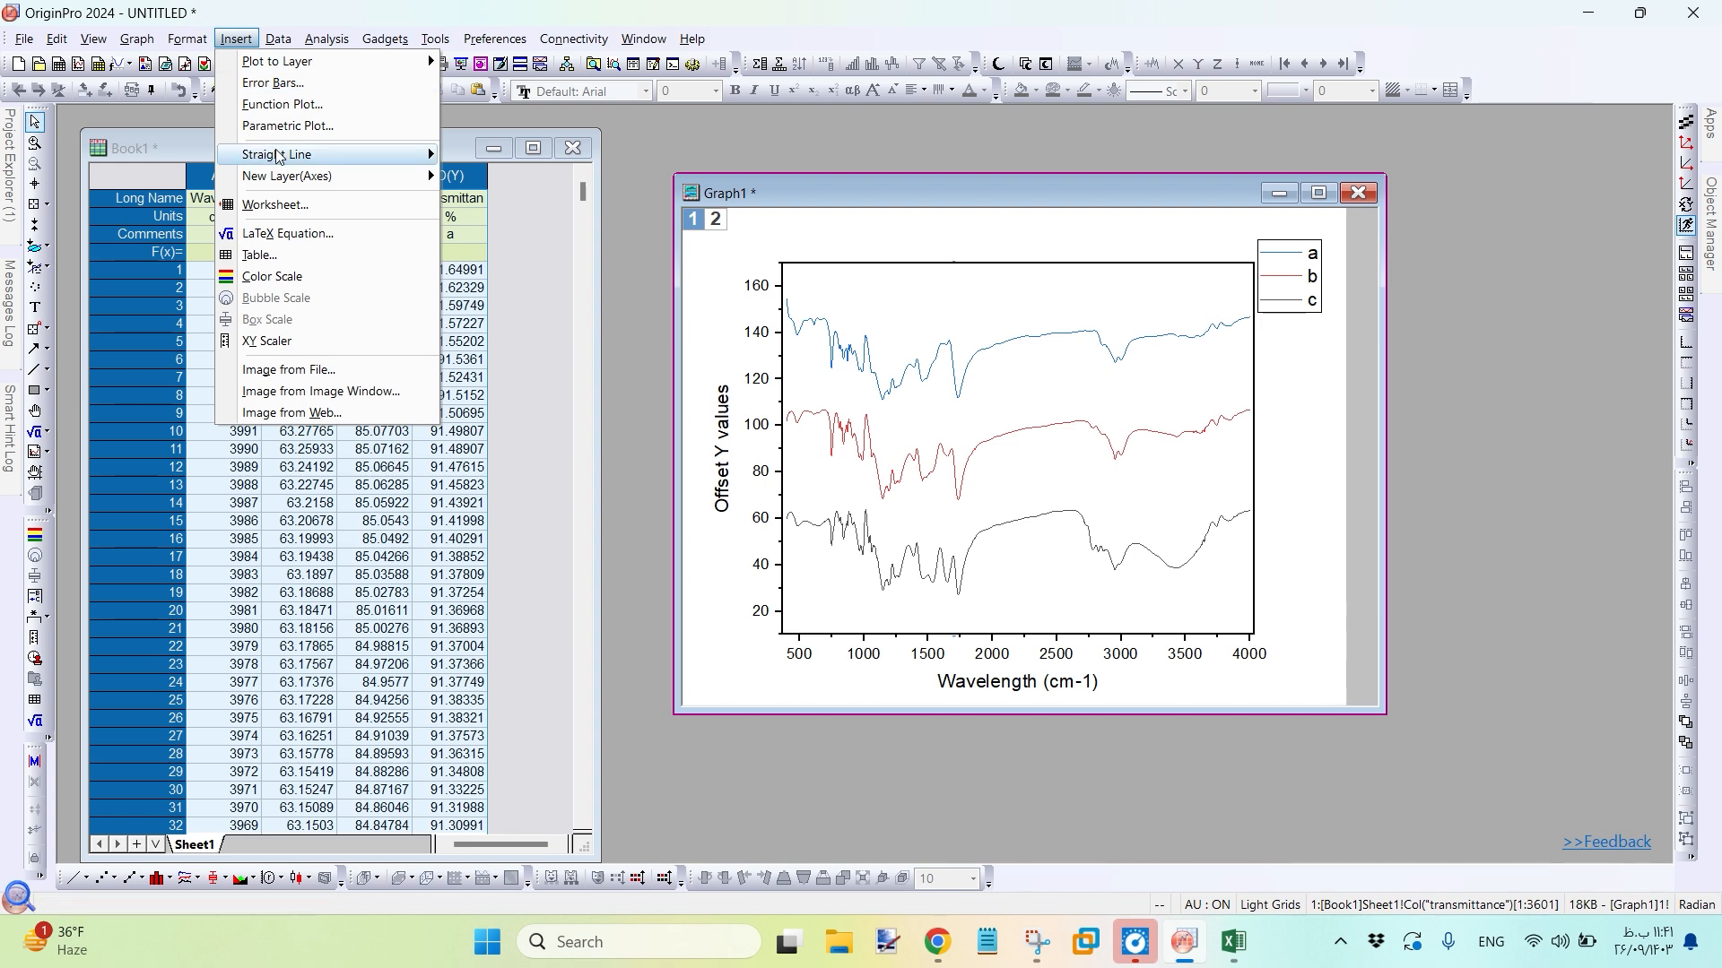
{"action": "mouse_move", "coordinate": [358, 154]}
{"action": "left_click", "coordinate": [531, 185]}
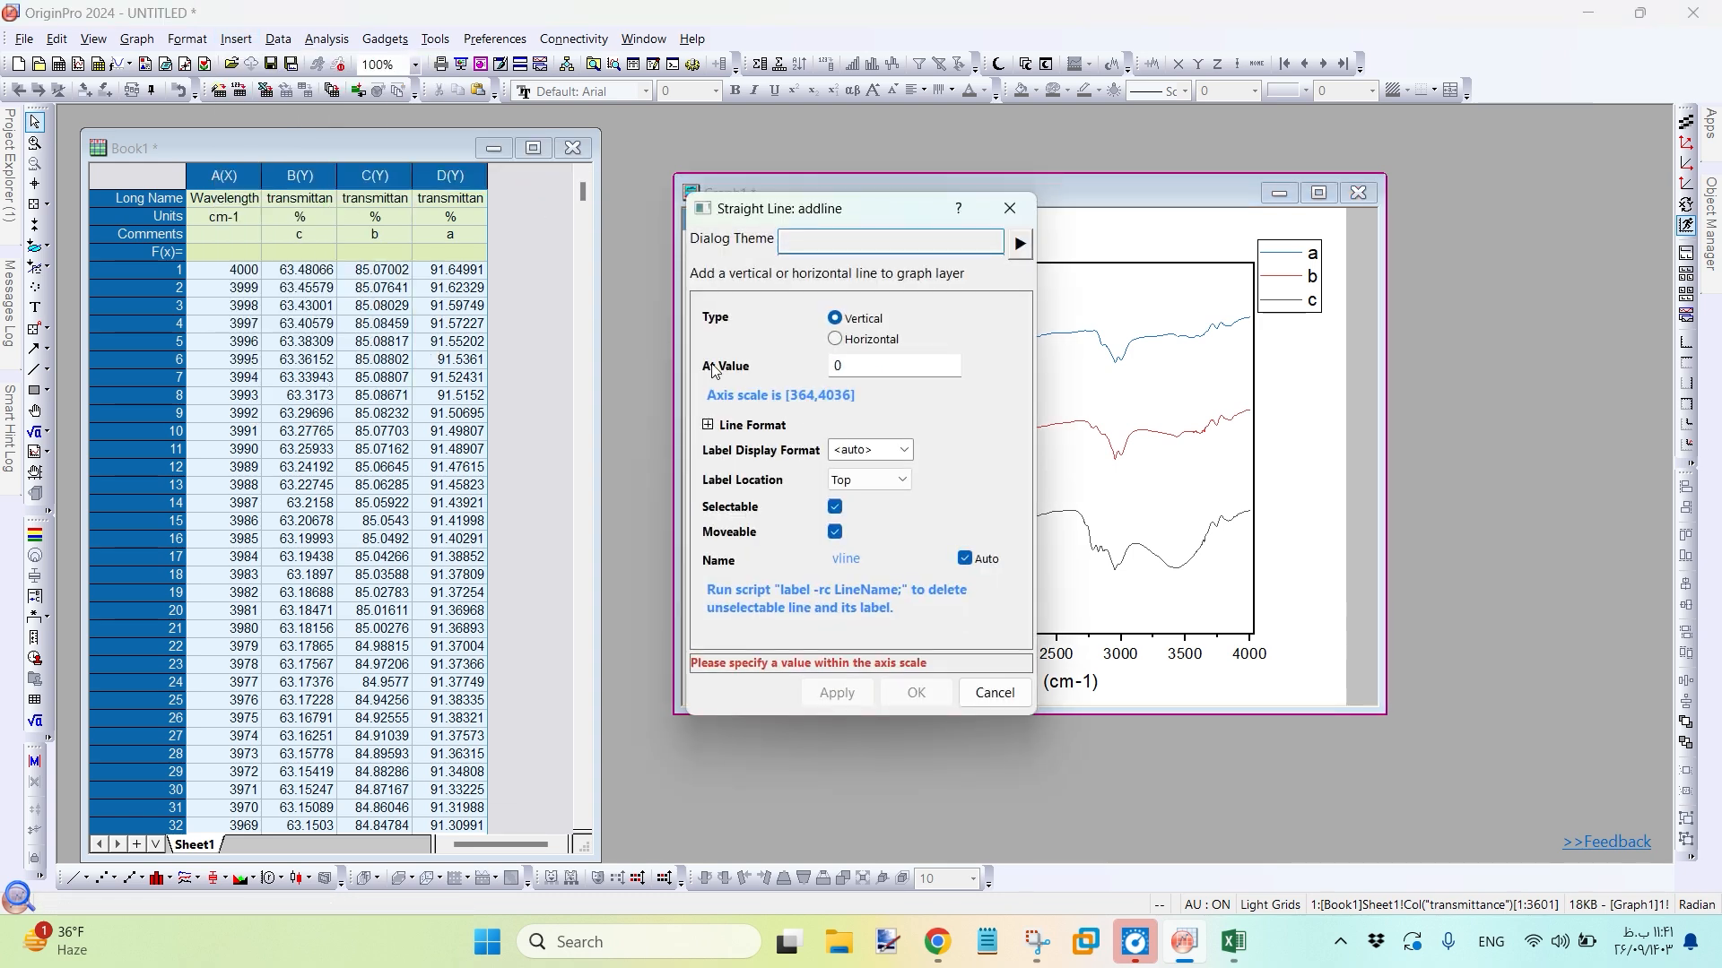
{"action": "double_click", "coordinate": [849, 374]}
{"action": "type", "text": "1750"}
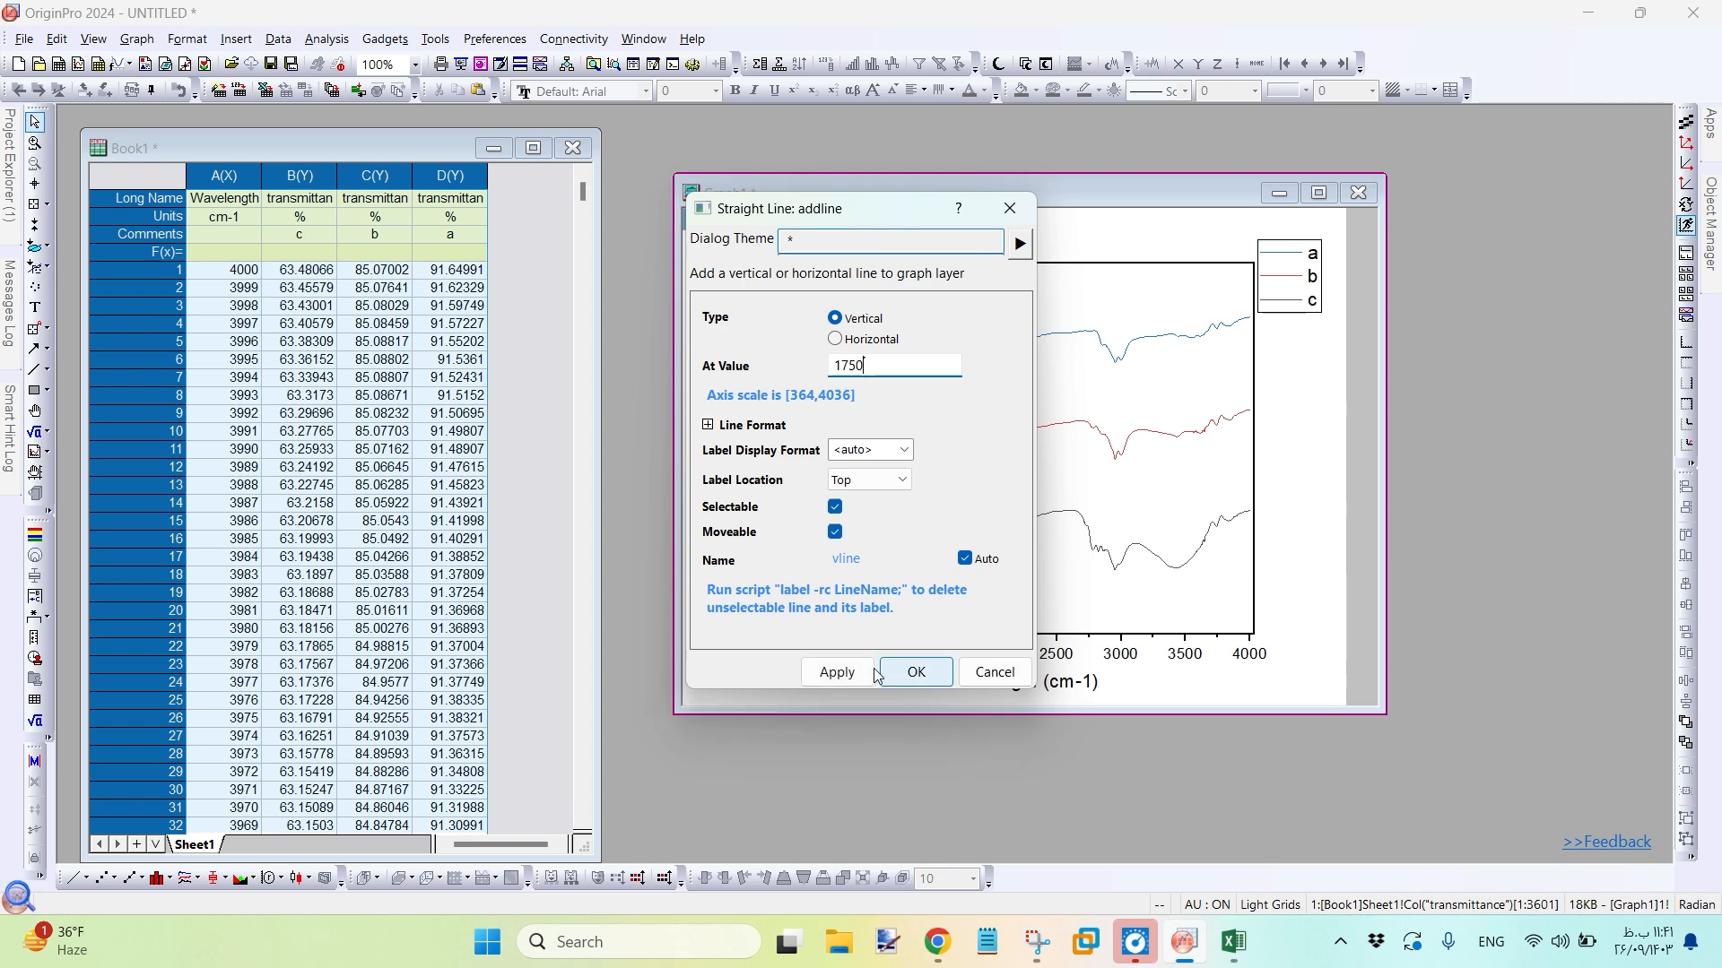
{"action": "left_click", "coordinate": [840, 674]}
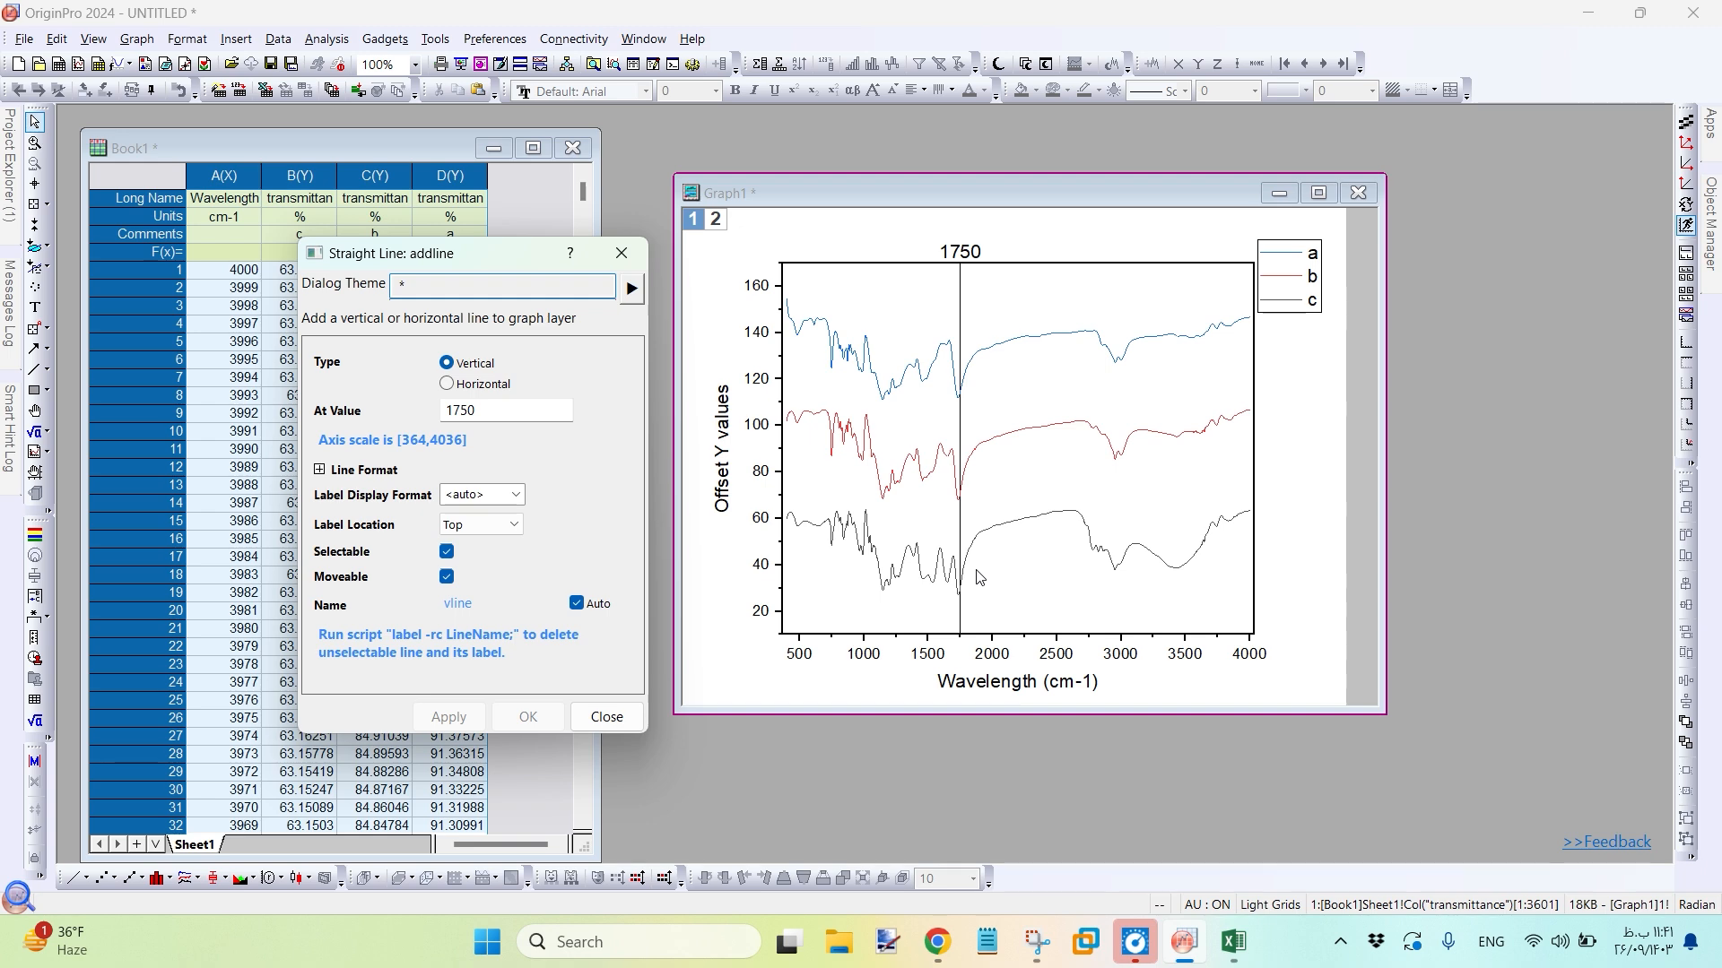
{"action": "left_click", "coordinate": [606, 716]}
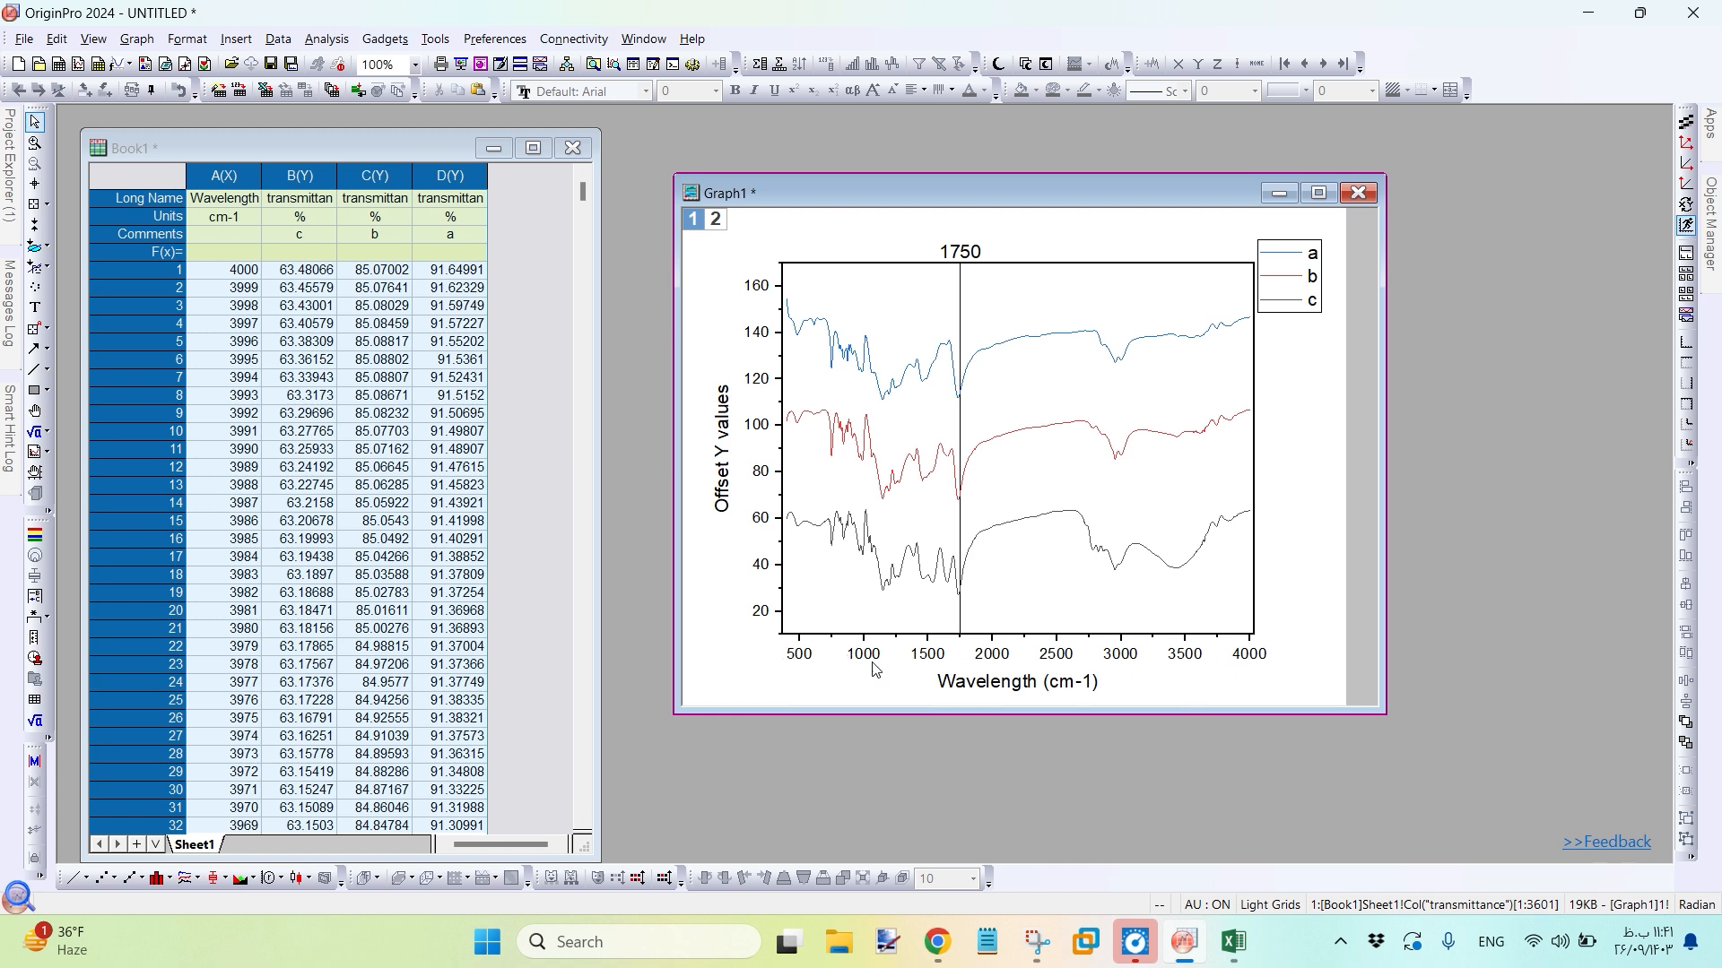
Format the tick labels of the bottom X axis in bold Times New Roman
{"action": "left_click", "coordinate": [1254, 653]}
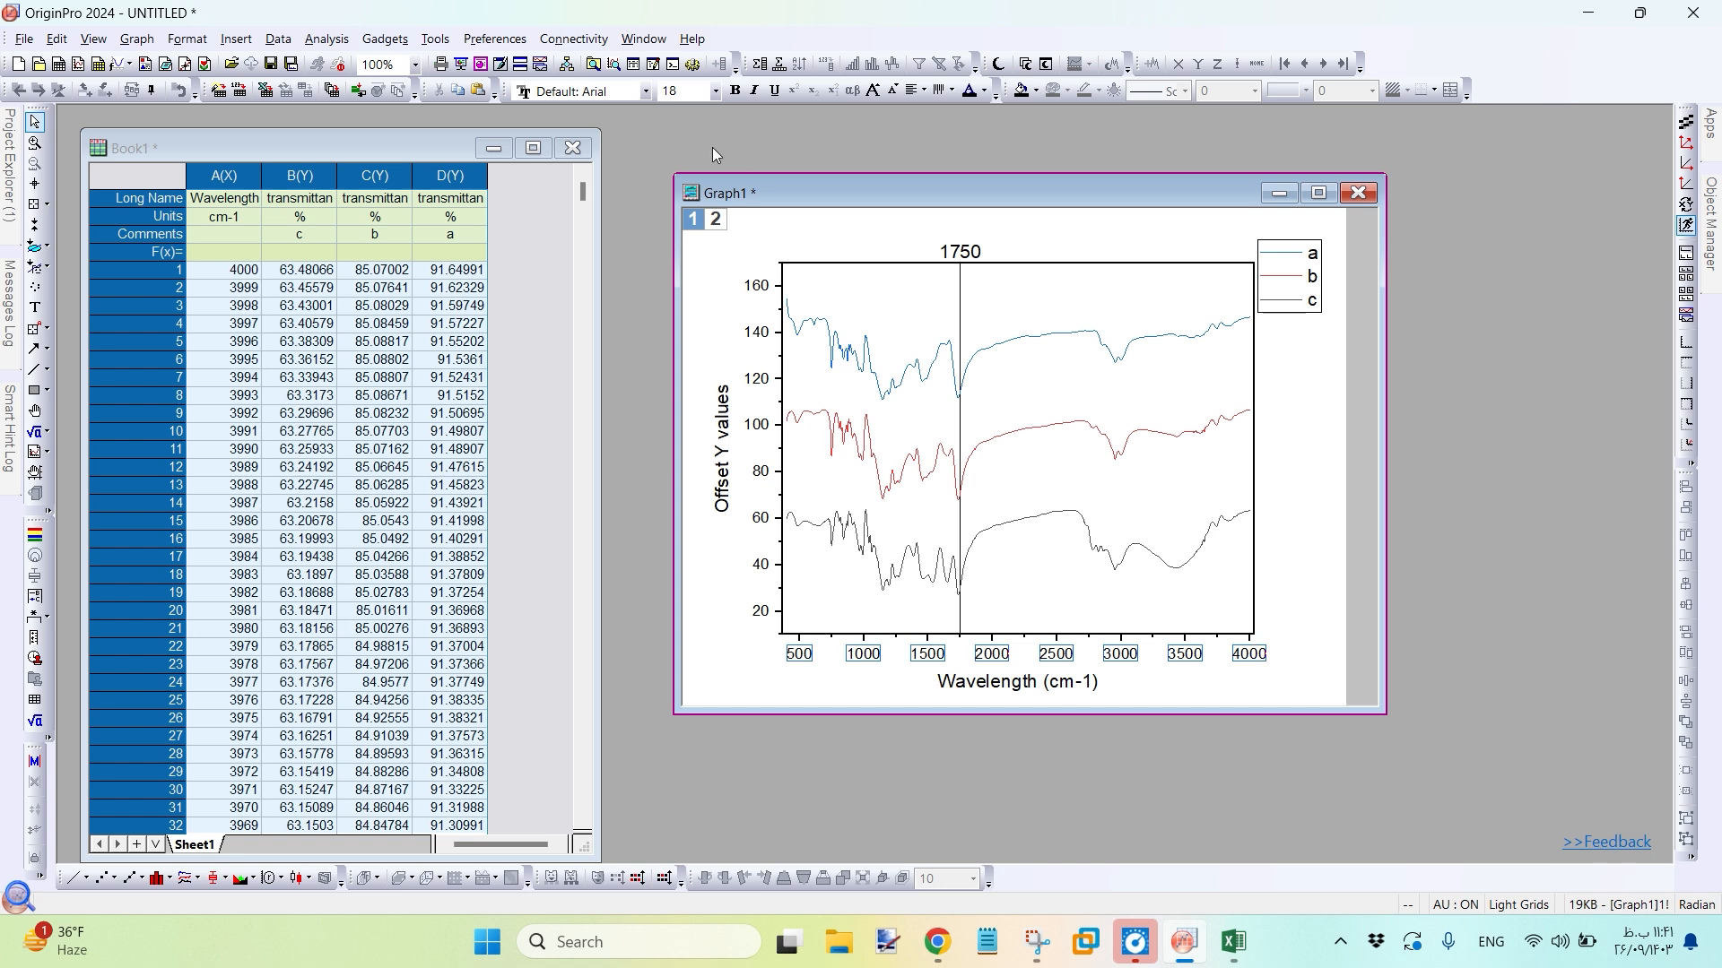
{"action": "left_click", "coordinate": [645, 90]}
{"action": "scroll", "coordinate": [715, 135], "scroll_direction": "up", "scroll_amount": 1}
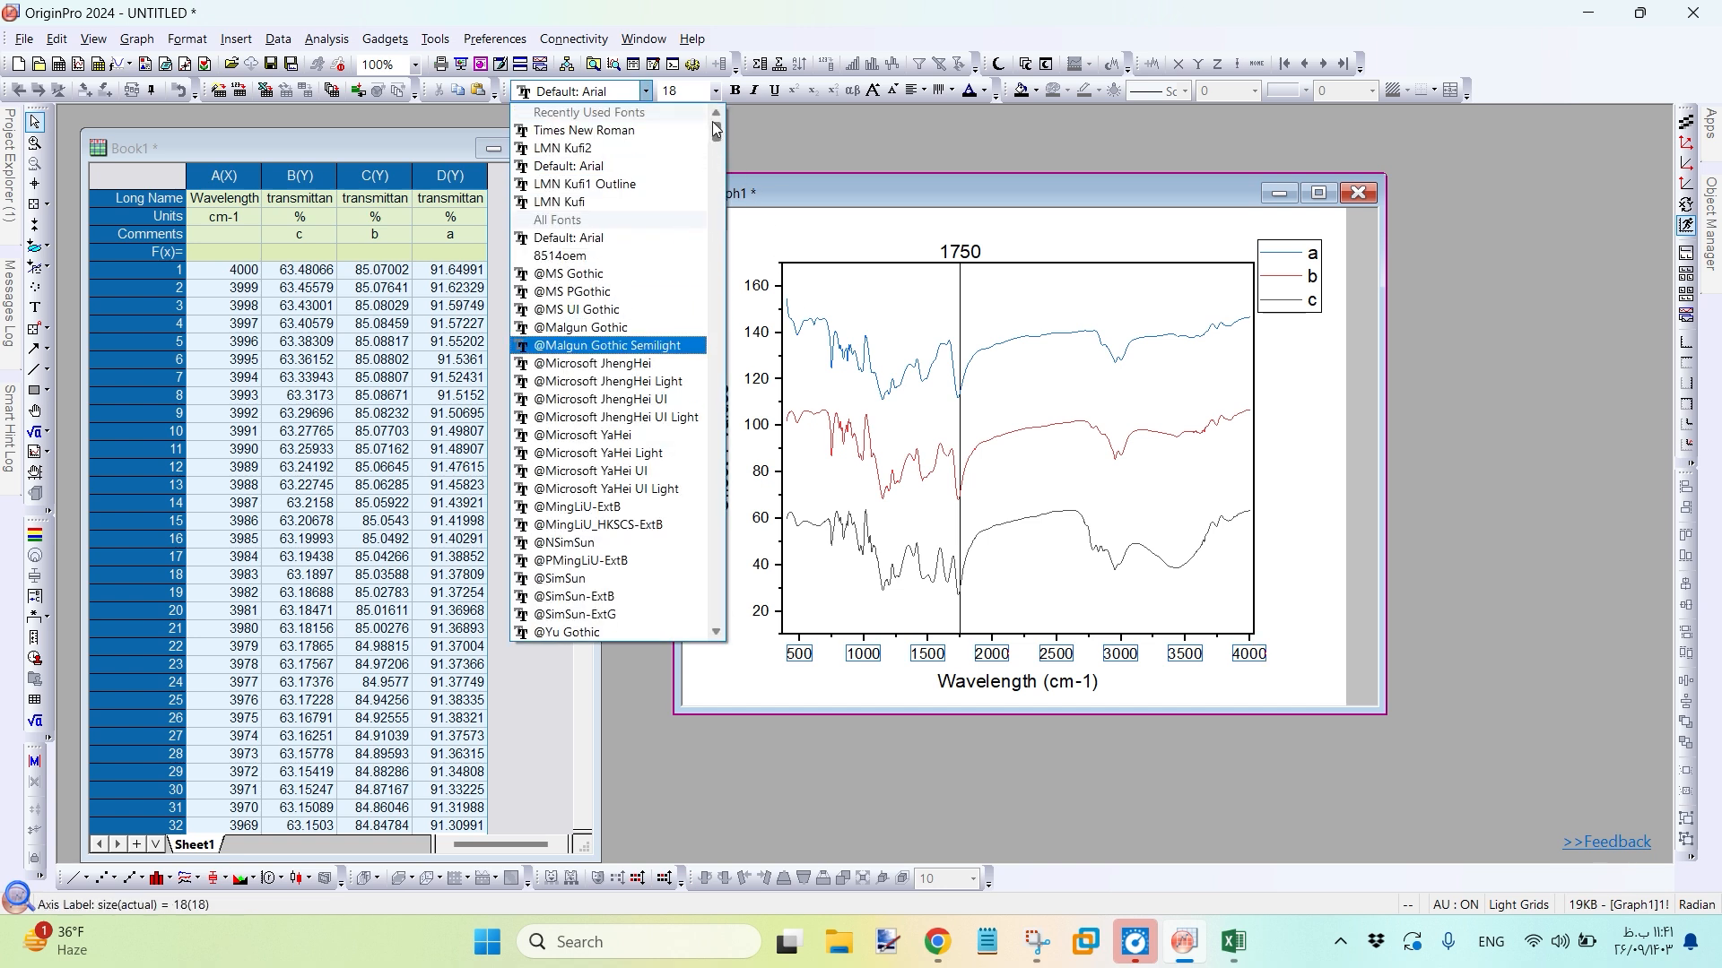
{"action": "left_click", "coordinate": [584, 130]}
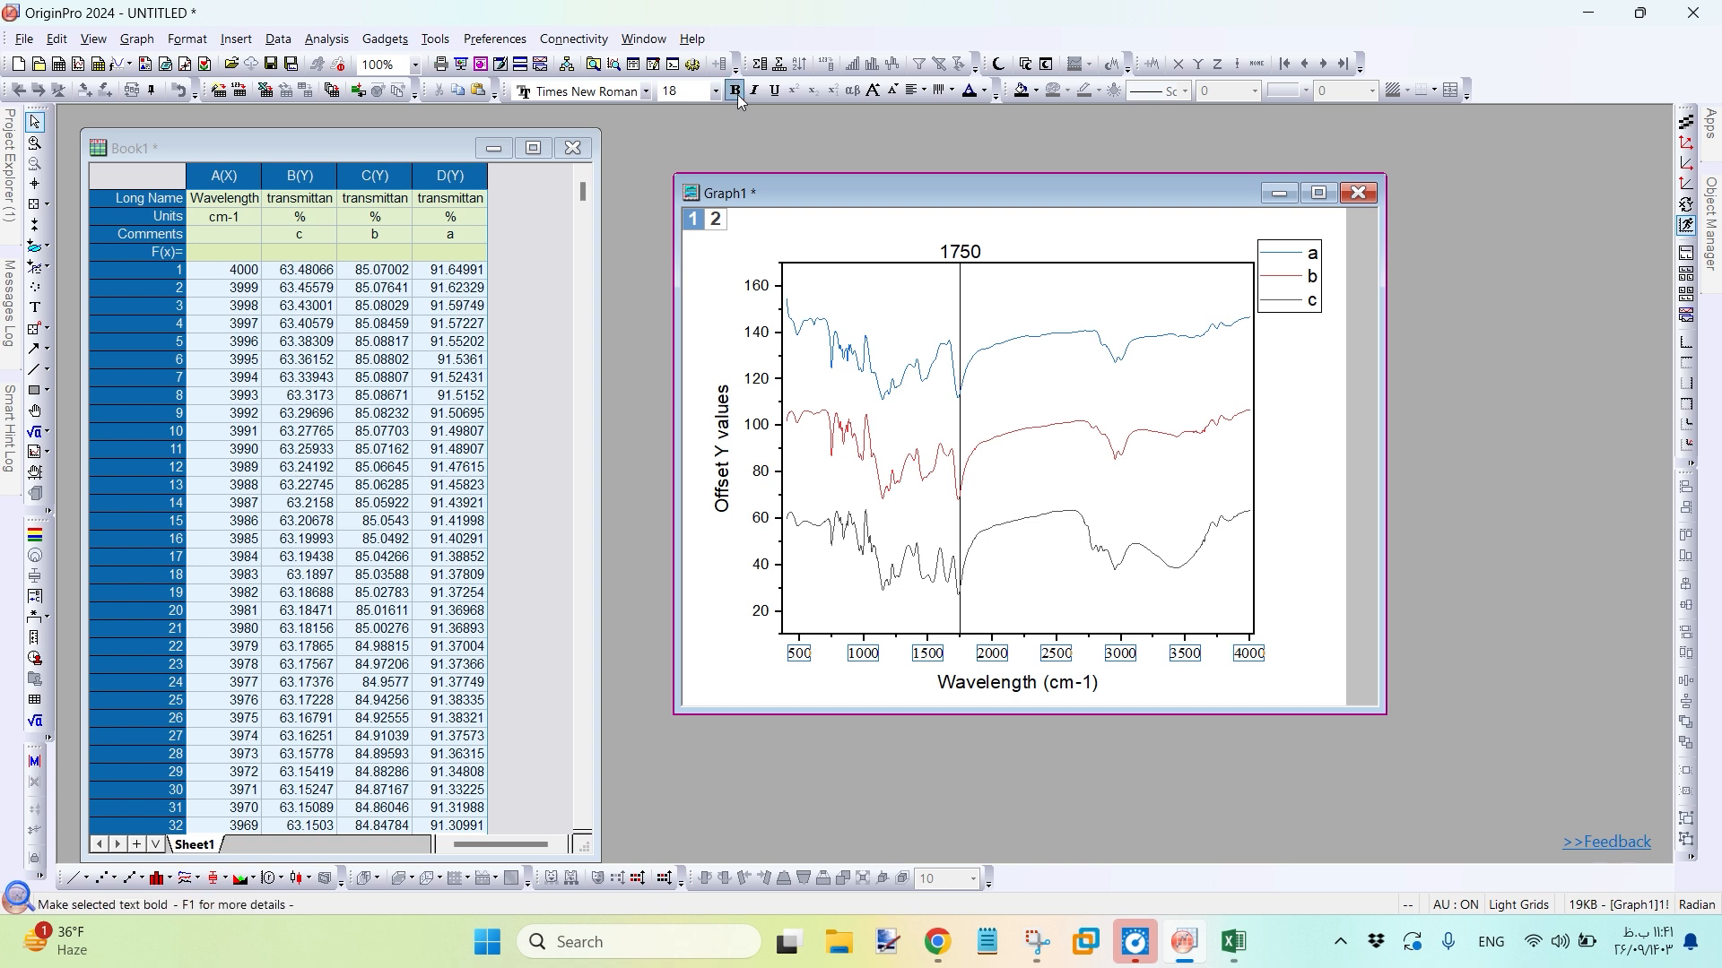
{"action": "left_click", "coordinate": [712, 95]}
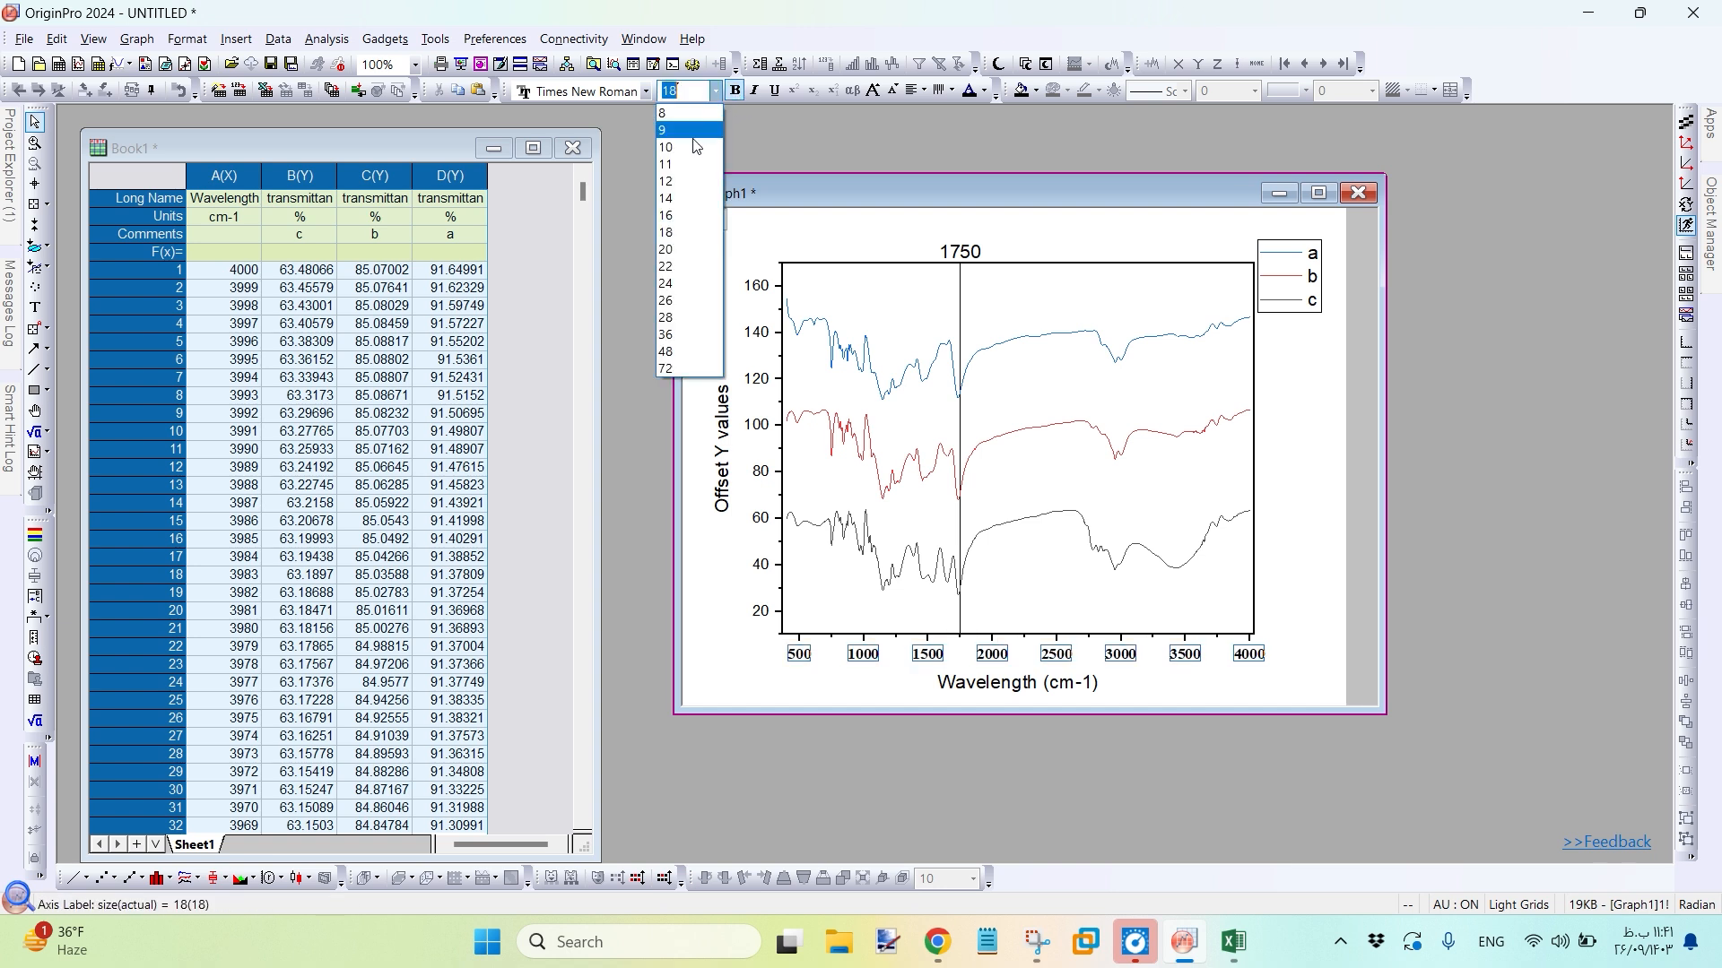
{"action": "left_click", "coordinate": [718, 95]}
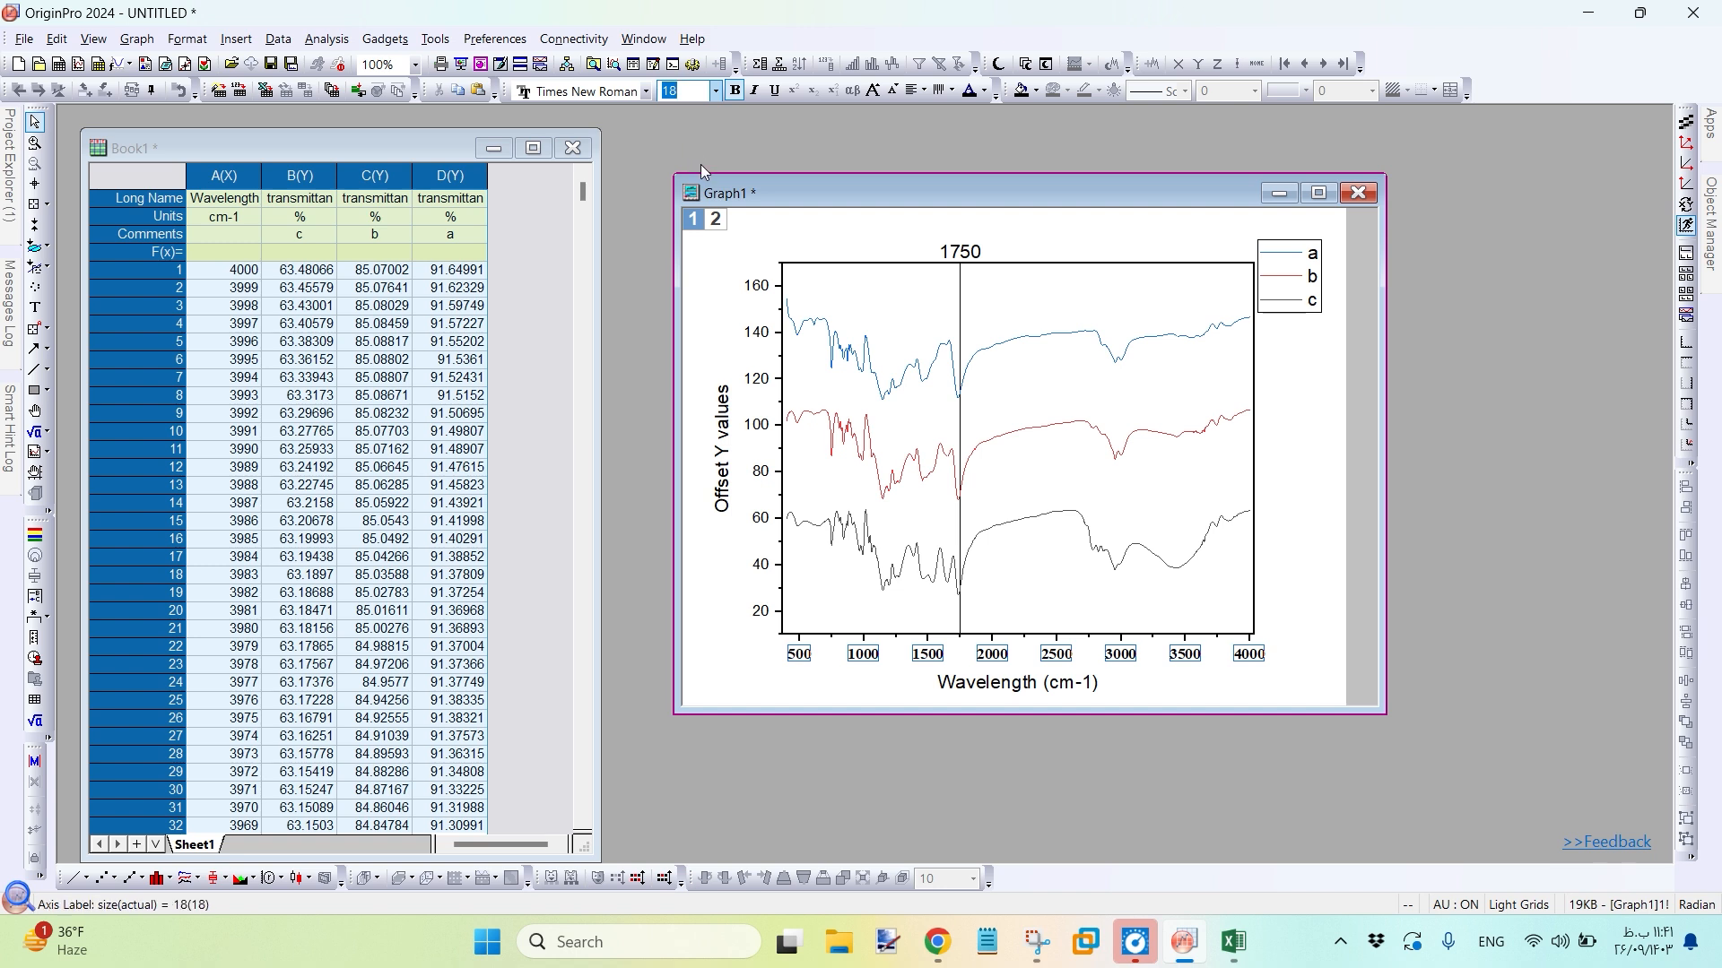
Change the font of the vertical line's 1750 label to Times New Roman
{"action": "left_click", "coordinate": [964, 255]}
{"action": "left_click", "coordinate": [964, 258]}
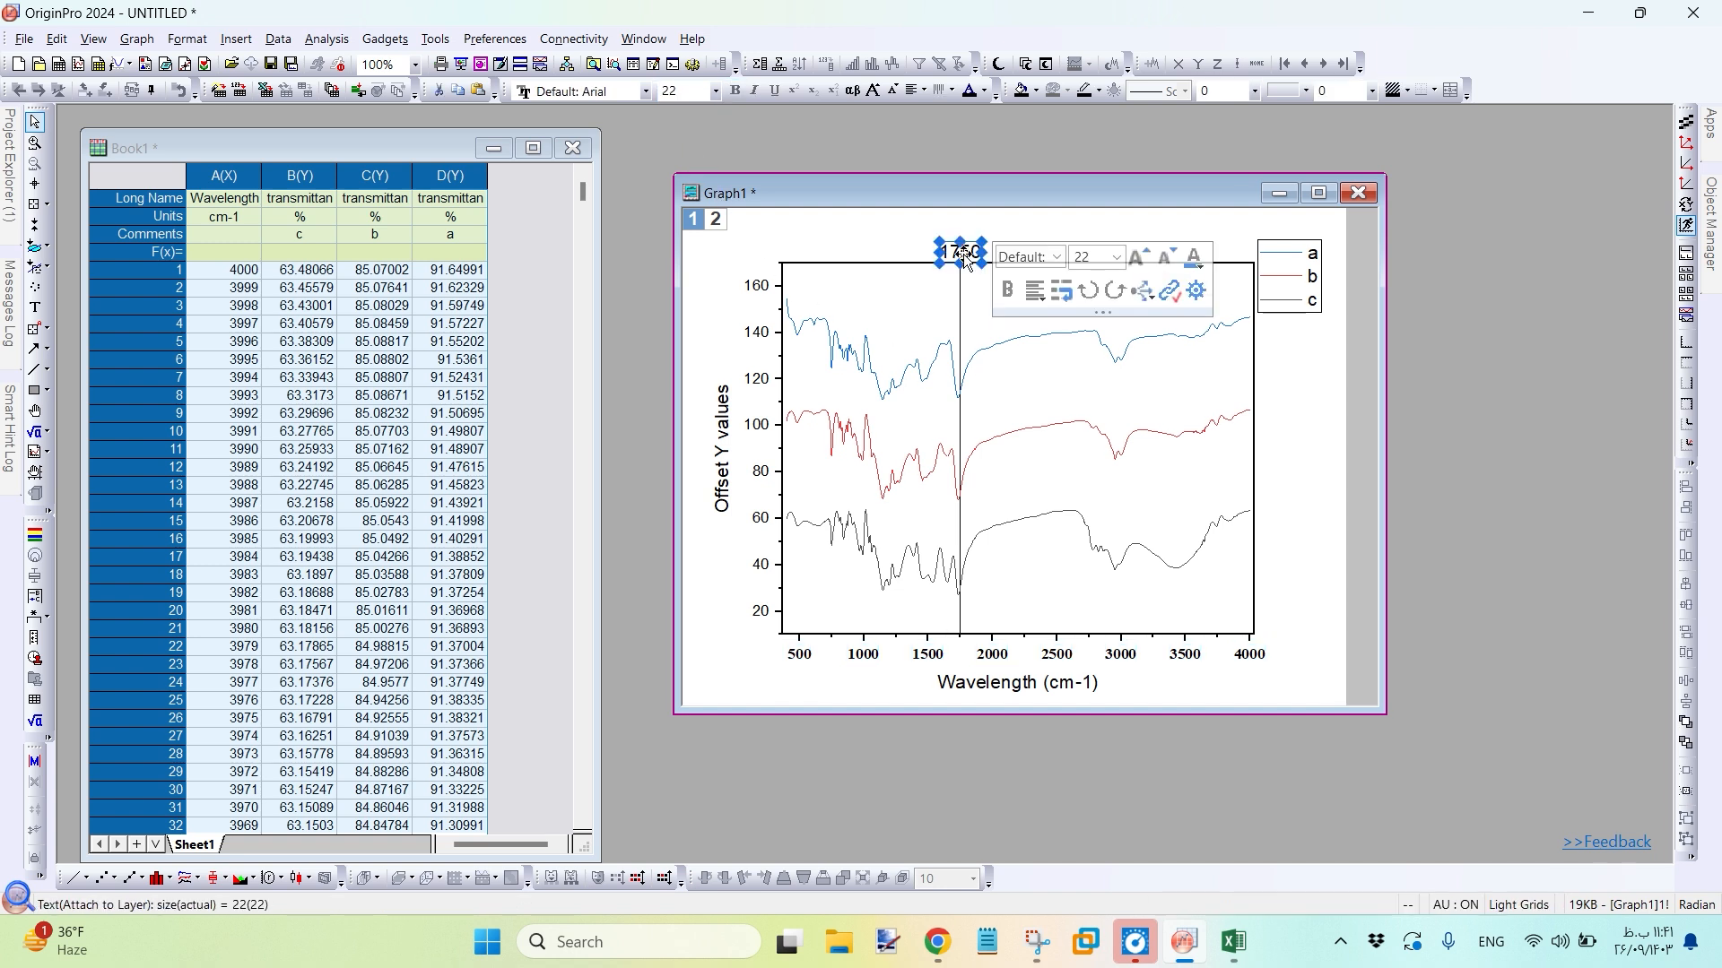
{"action": "left_click", "coordinate": [646, 91]}
{"action": "scroll", "coordinate": [658, 143], "scroll_direction": "up", "scroll_amount": 2}
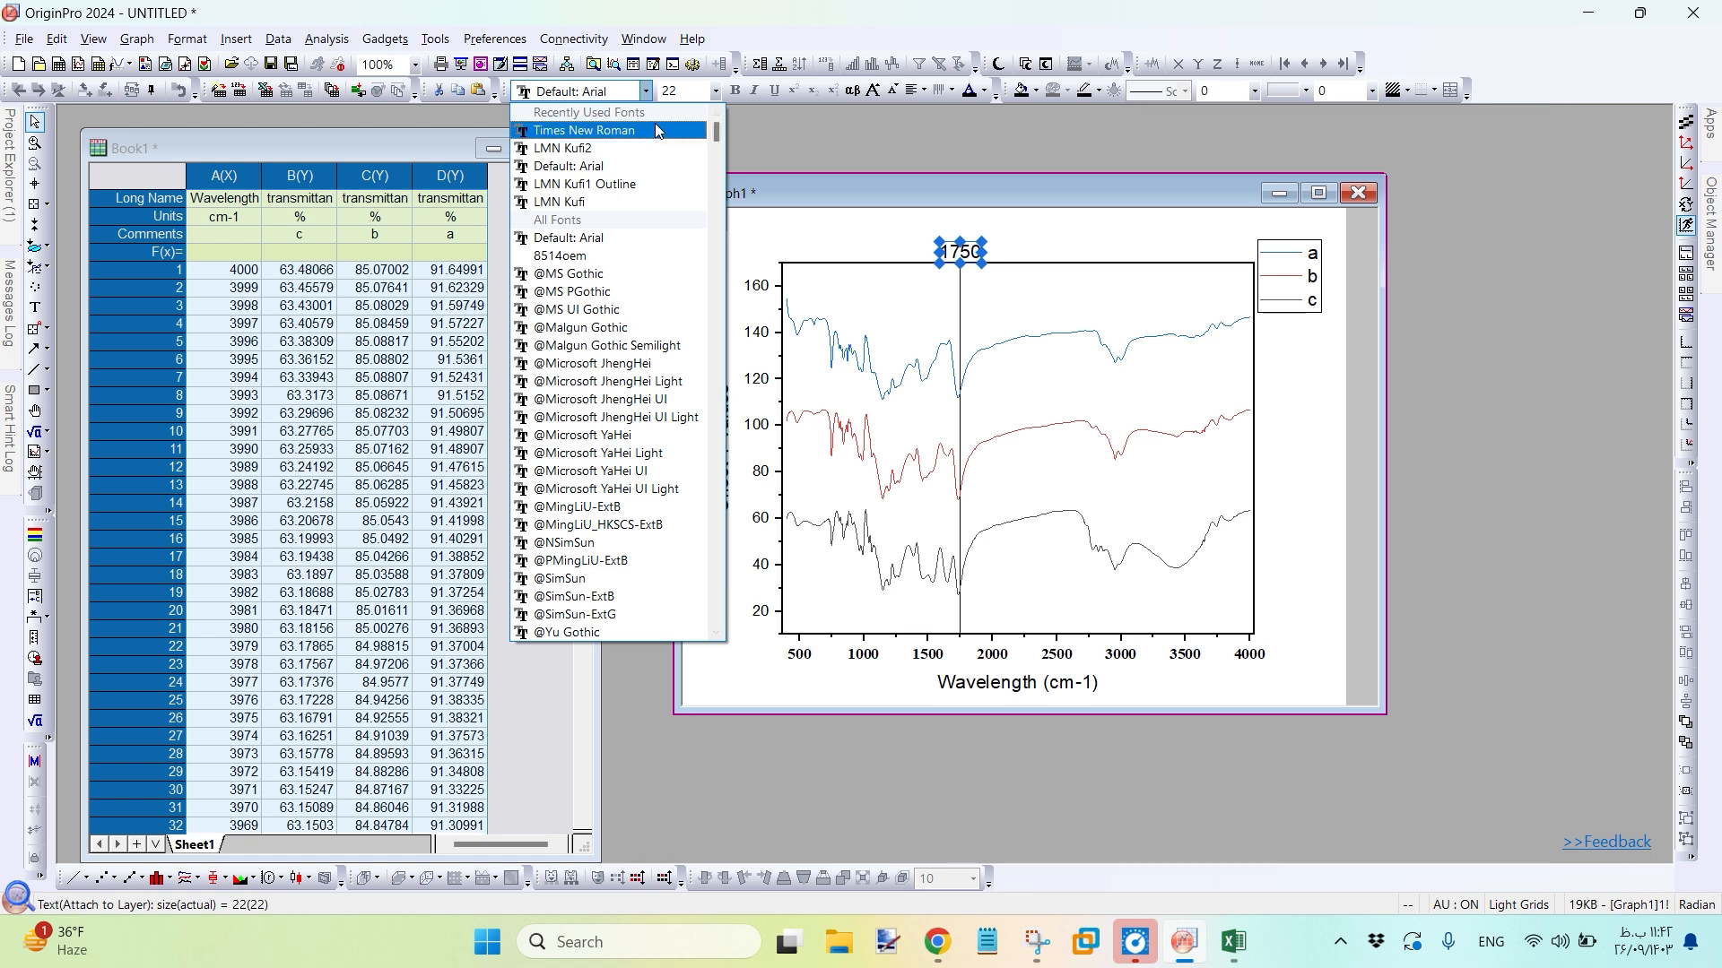
{"action": "left_click", "coordinate": [658, 130]}
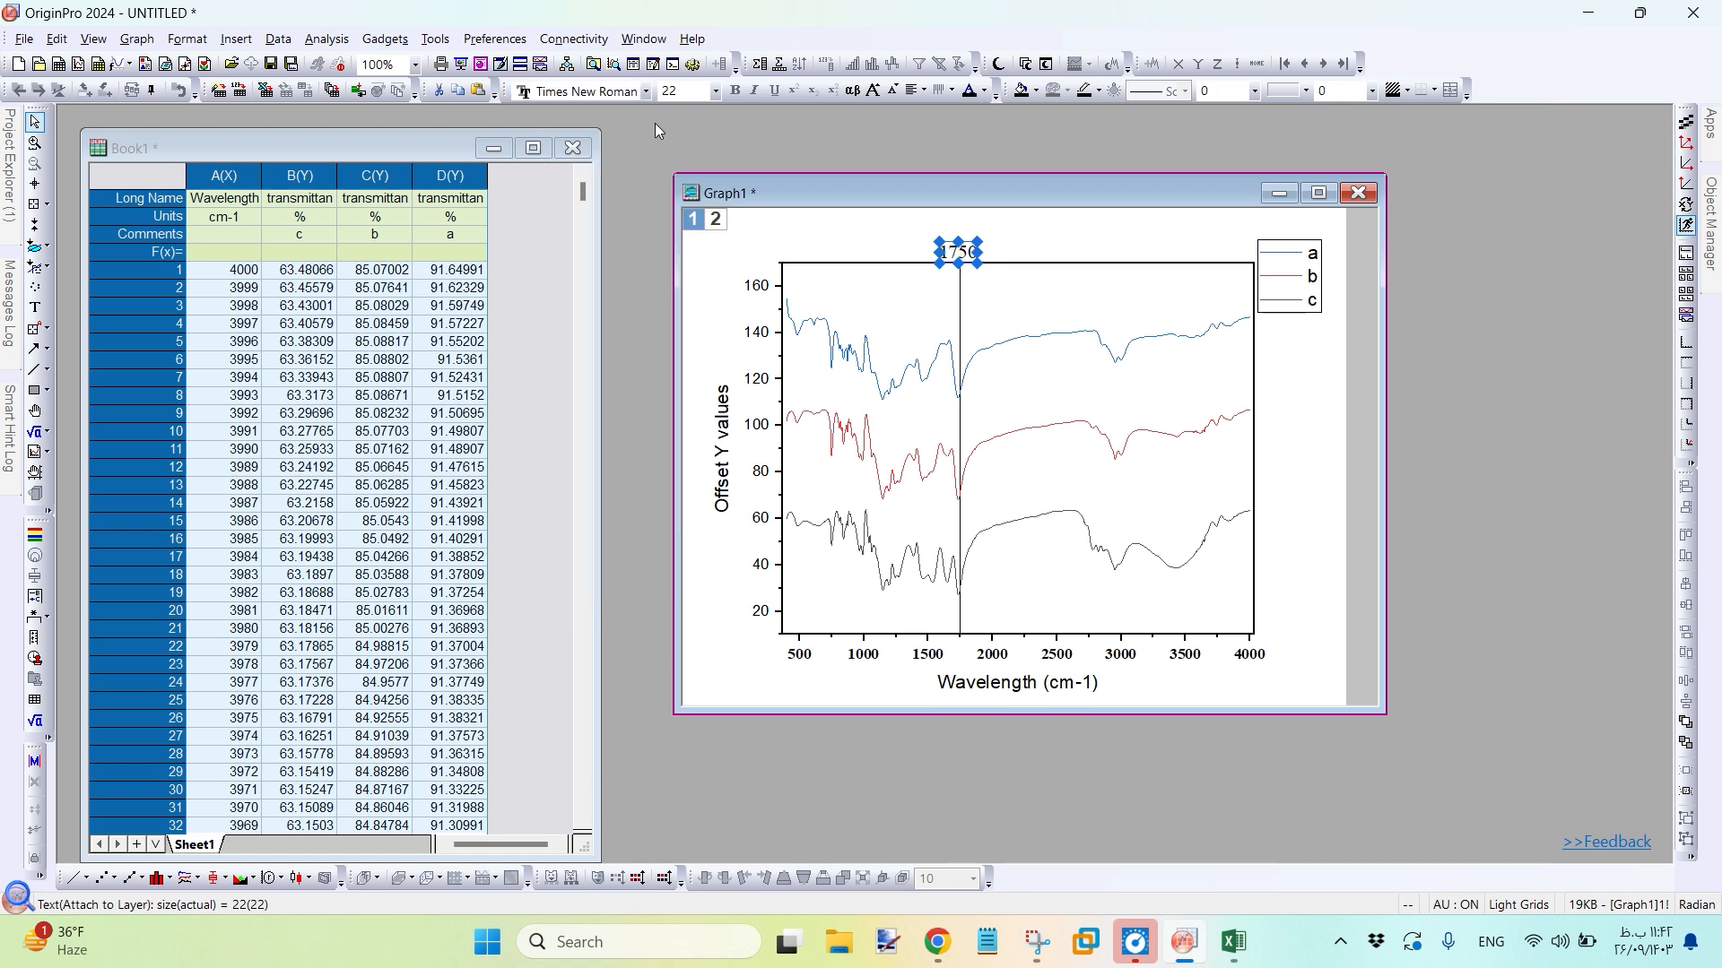
Replace the vertical line label's formula with the plain text 1750 and make it bold
{"action": "double_click", "coordinate": [957, 254]}
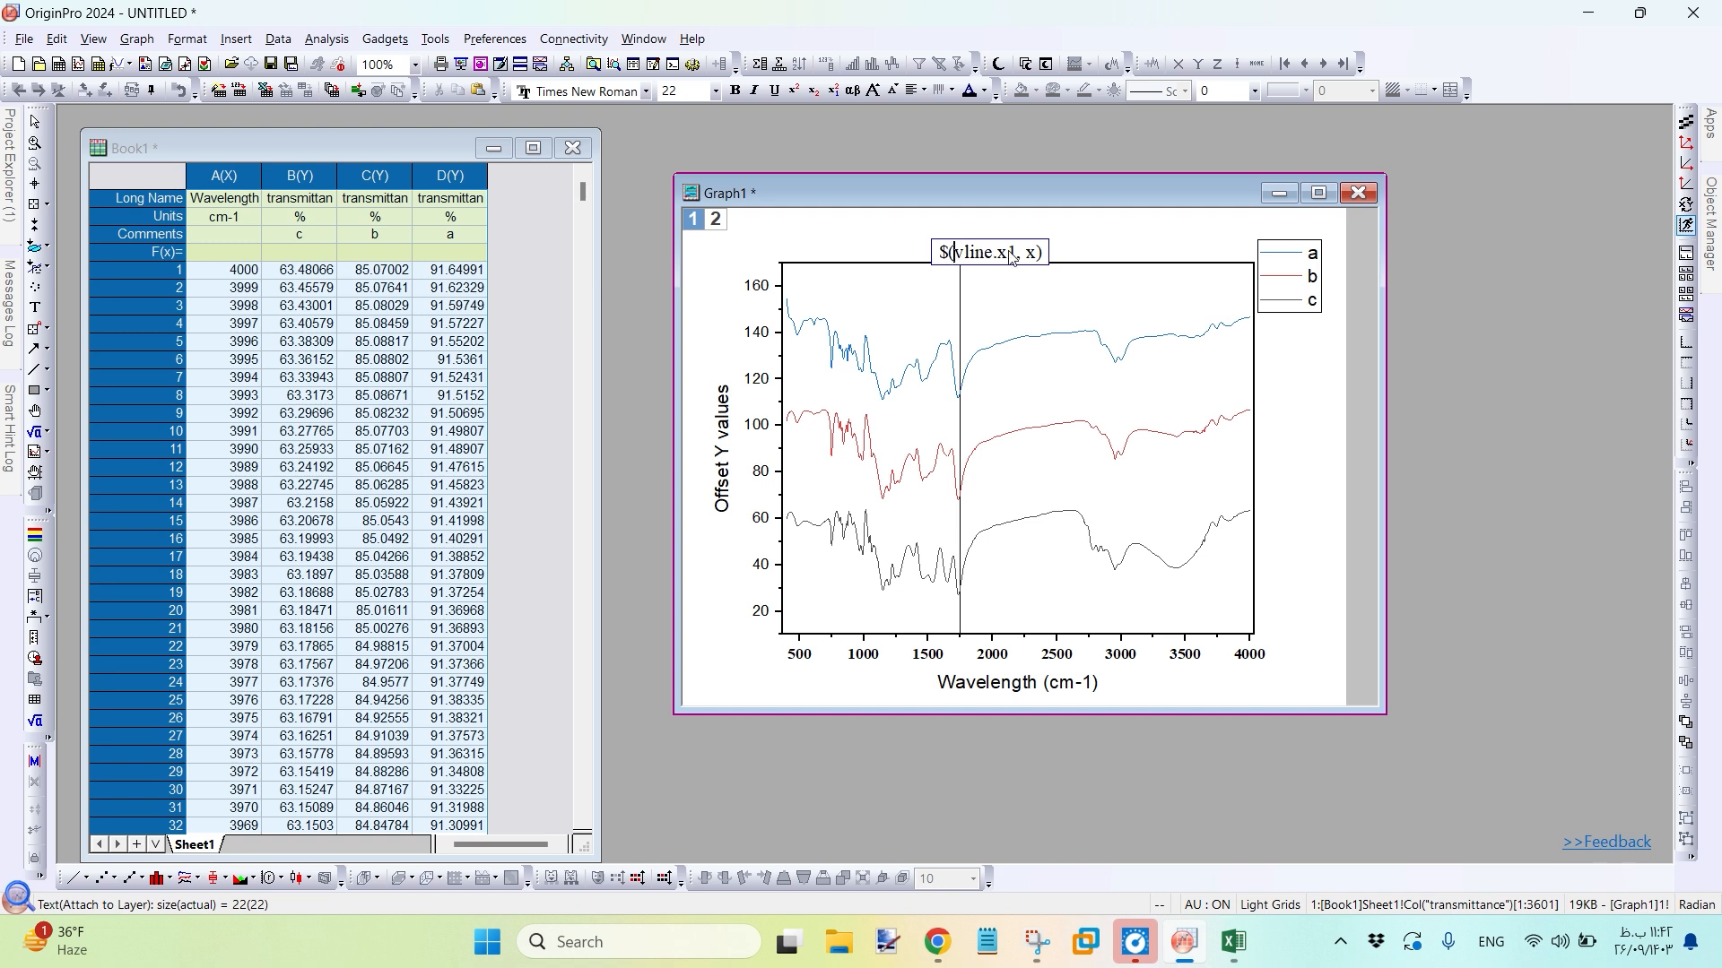
{"action": "left_click_drag", "start_coordinate": [1046, 257], "coordinate": [926, 258]}
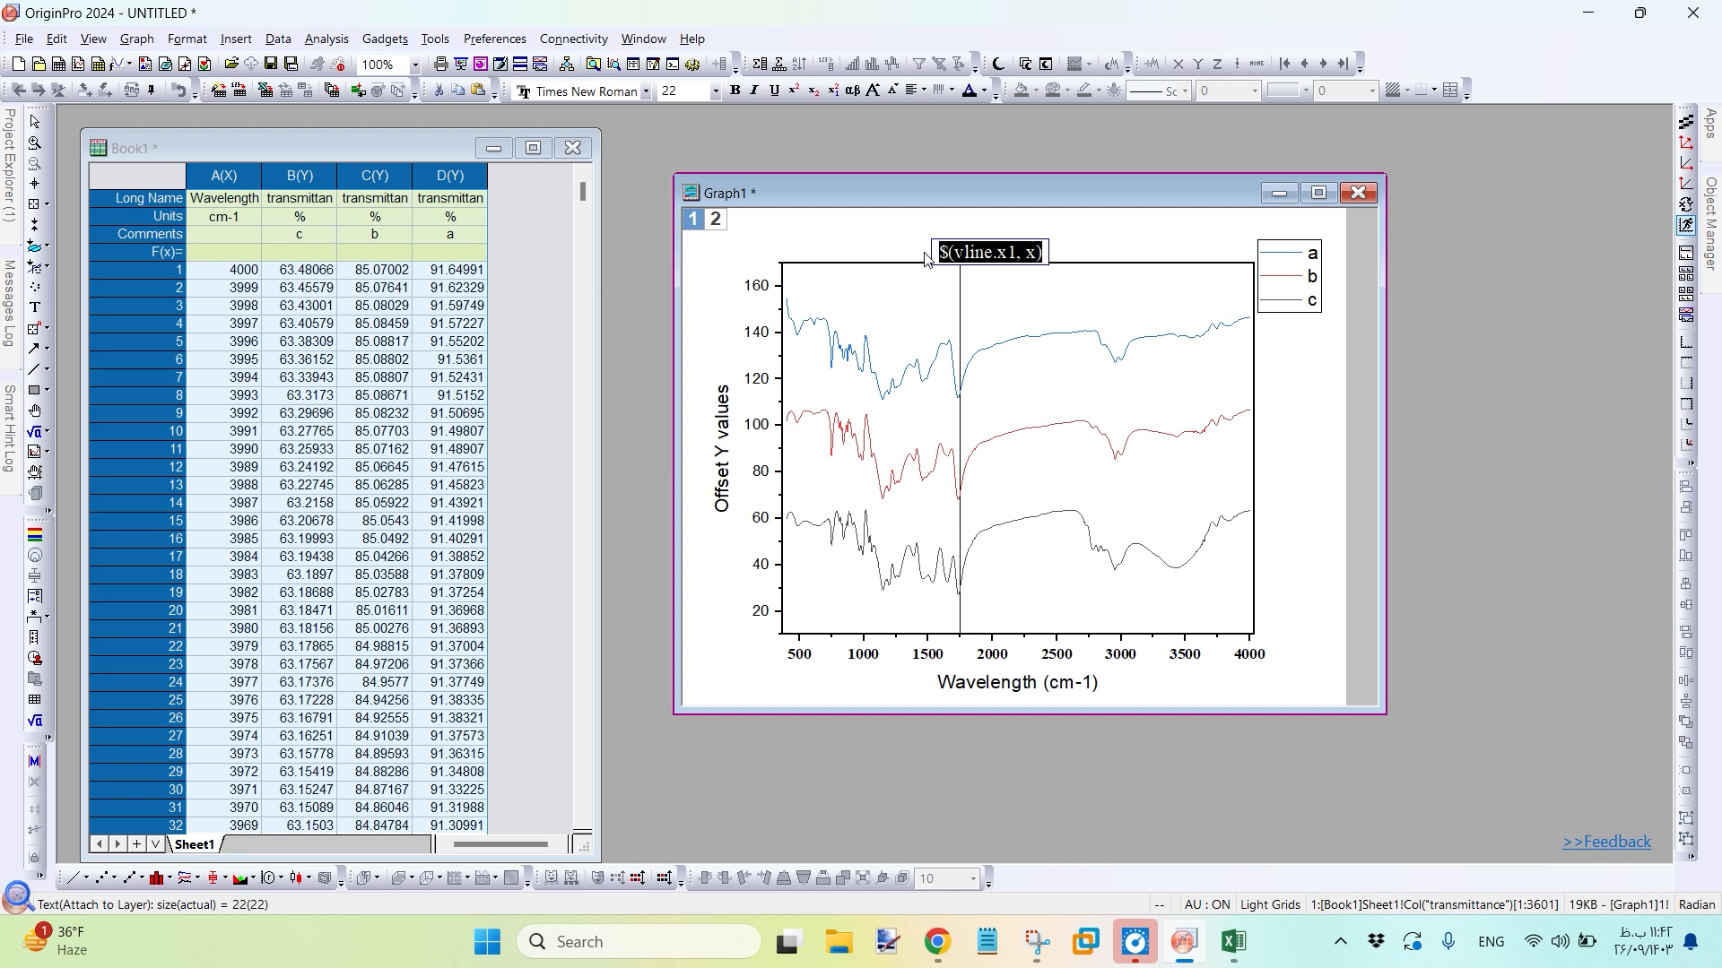
{"action": "type", "text": "1"}
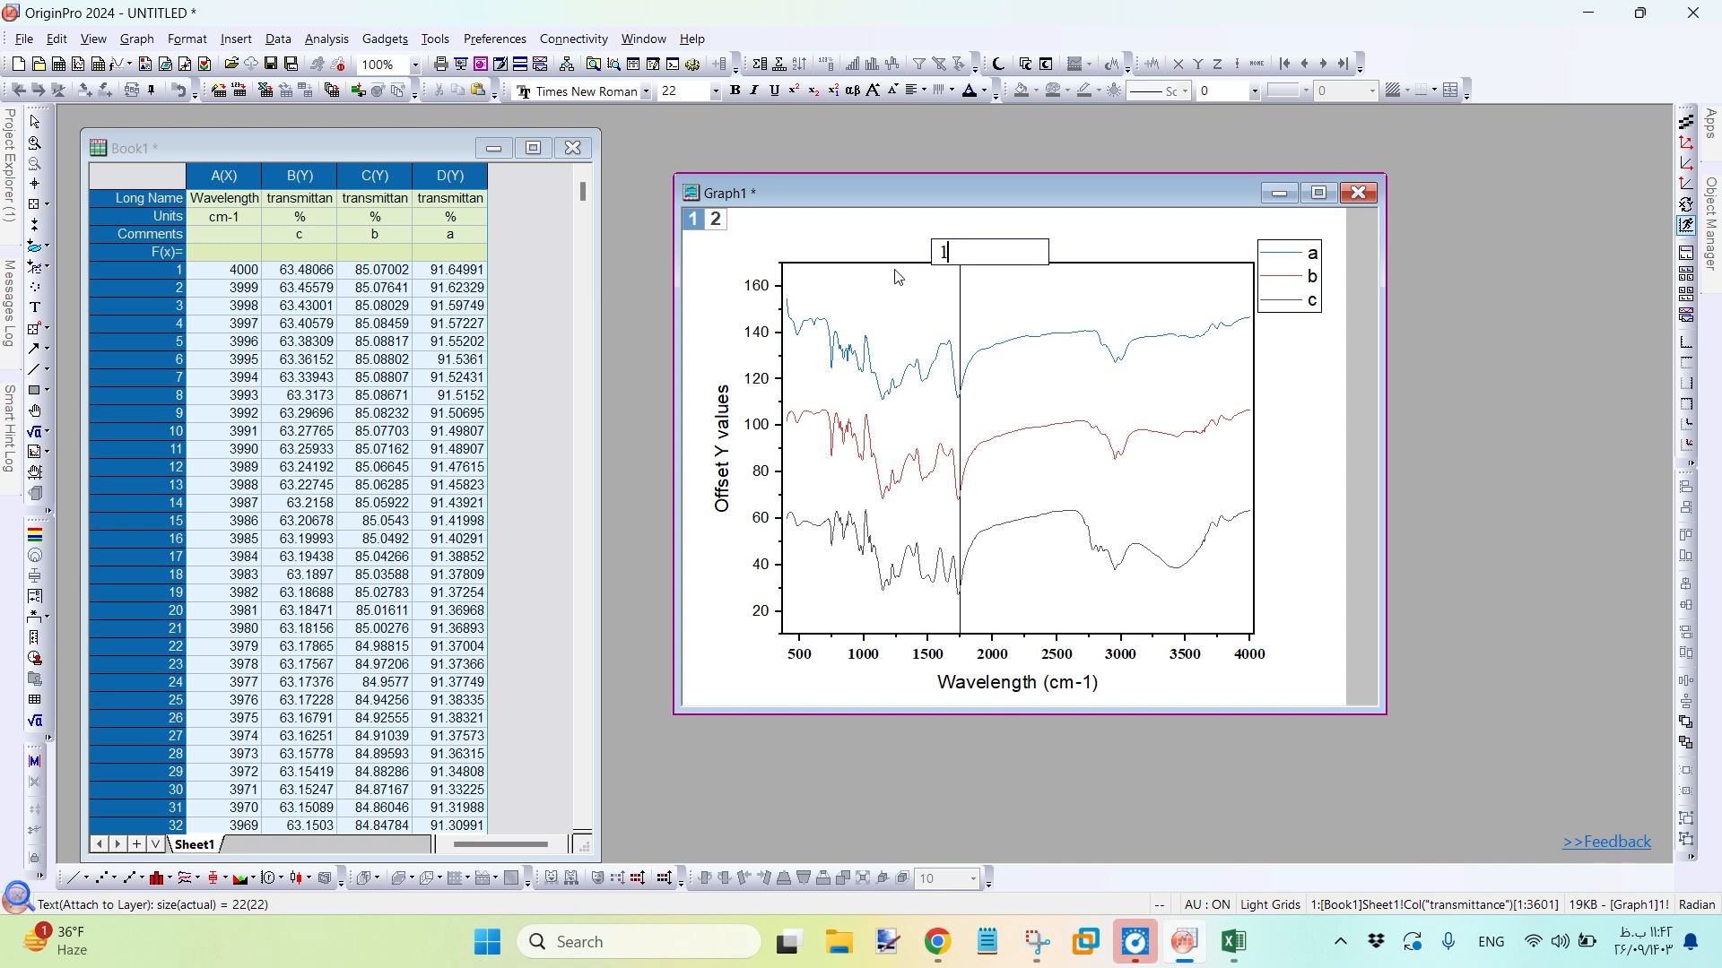
{"action": "type", "text": "750"}
{"action": "left_click_drag", "start_coordinate": [988, 255], "coordinate": [932, 262]}
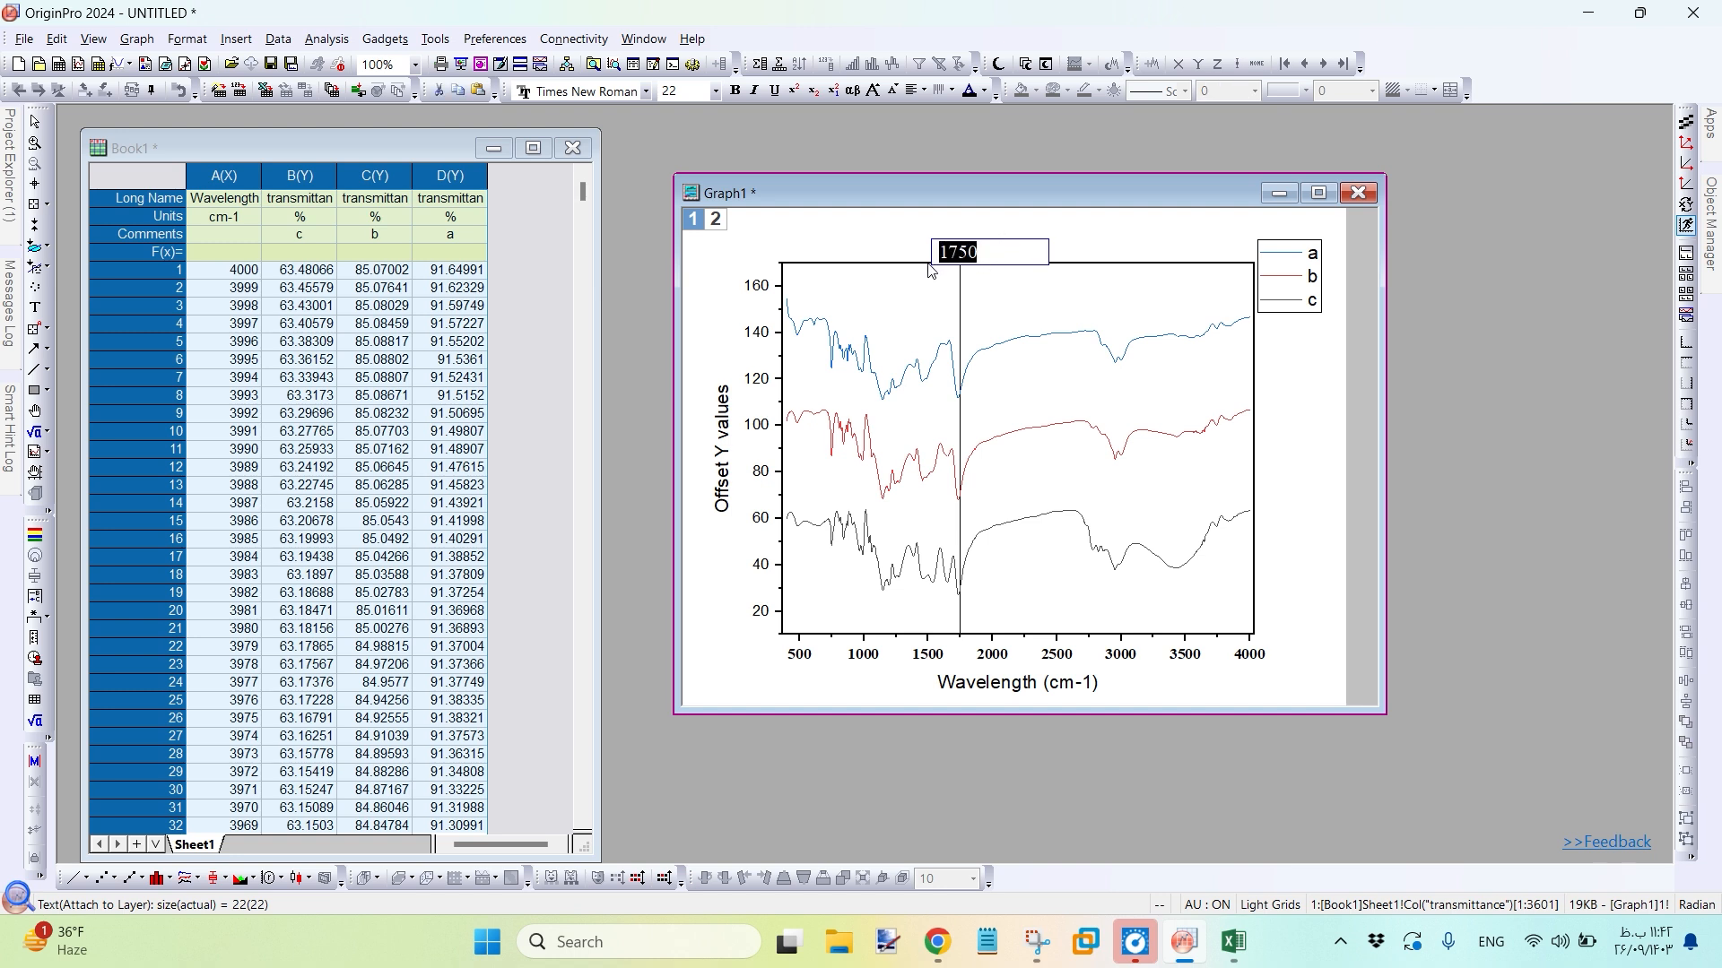
{"action": "left_click", "coordinate": [735, 90]}
{"action": "left_click", "coordinate": [1012, 309]}
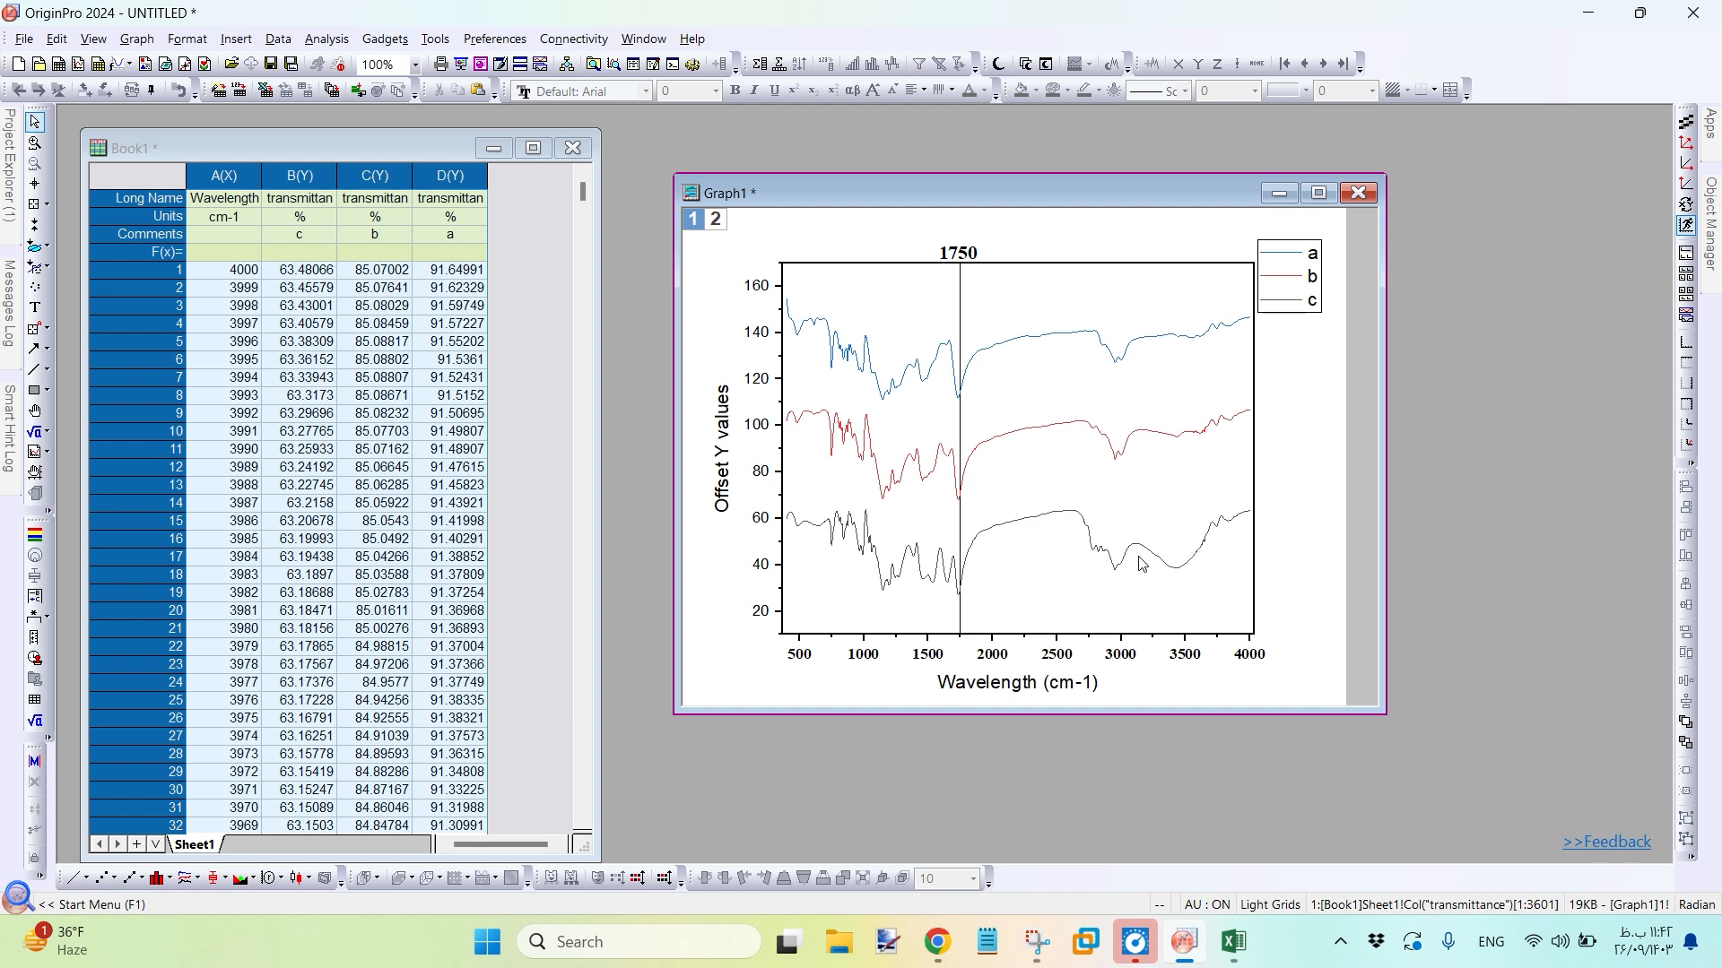
Set the line width of the three grouped spectra curves to 2
{"action": "double_click", "coordinate": [1035, 525]}
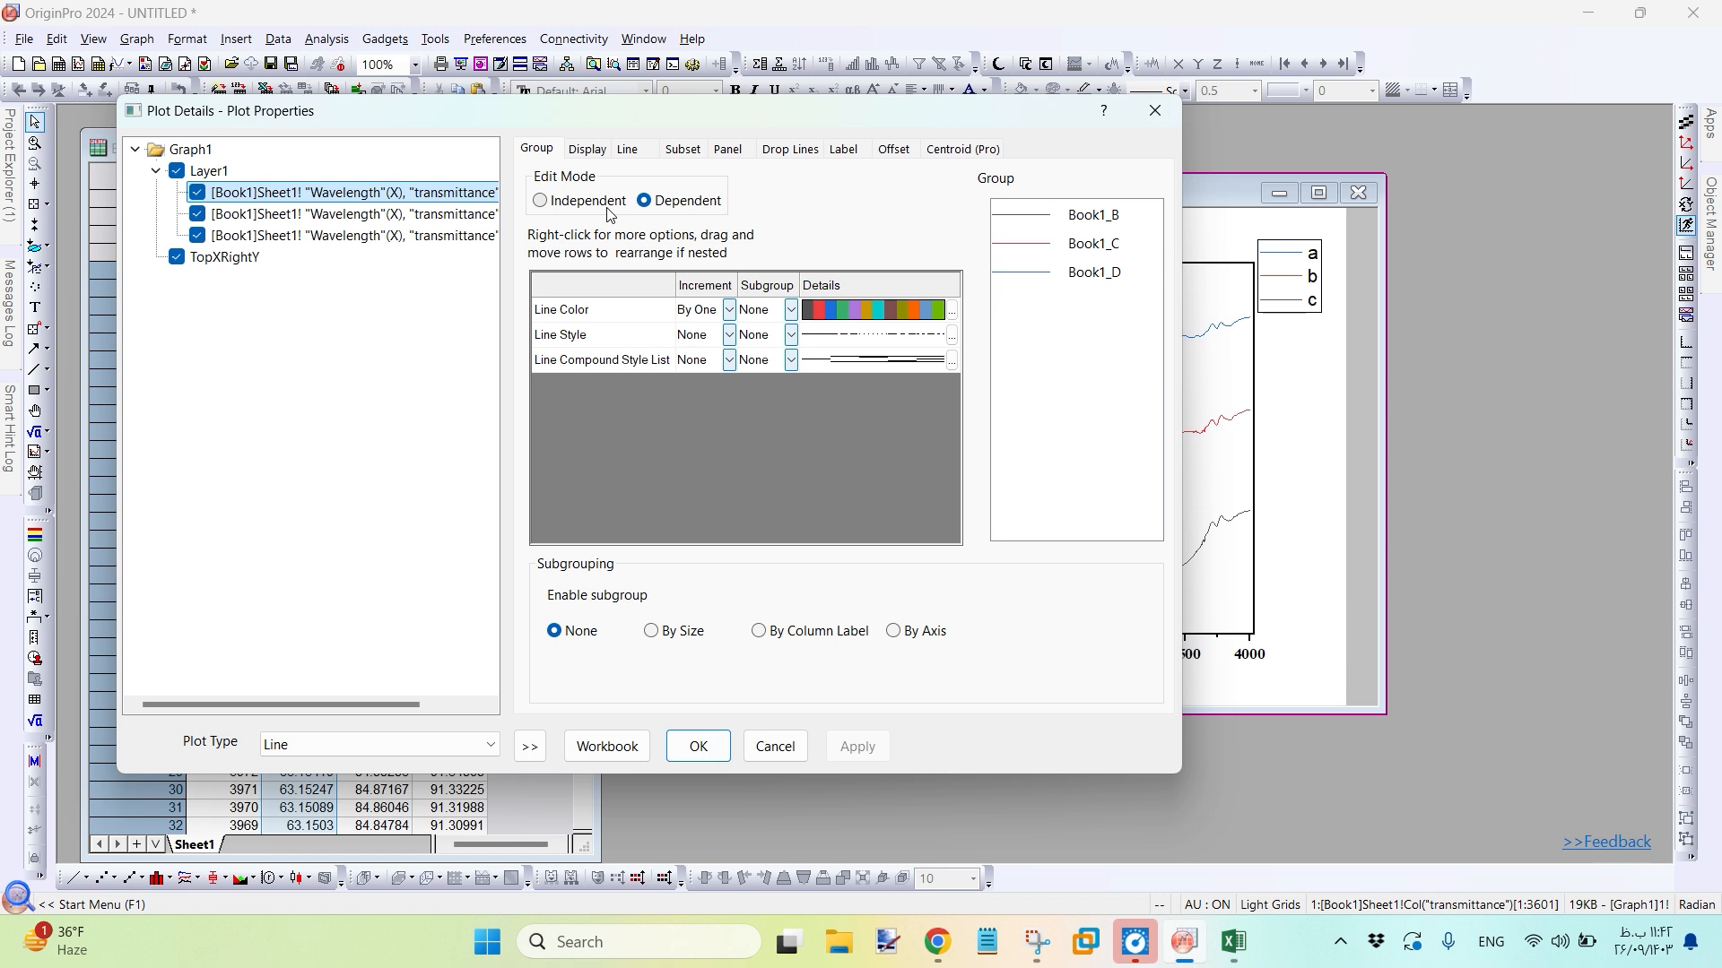
{"action": "left_click_drag", "start_coordinate": [607, 111], "coordinate": [436, 118]}
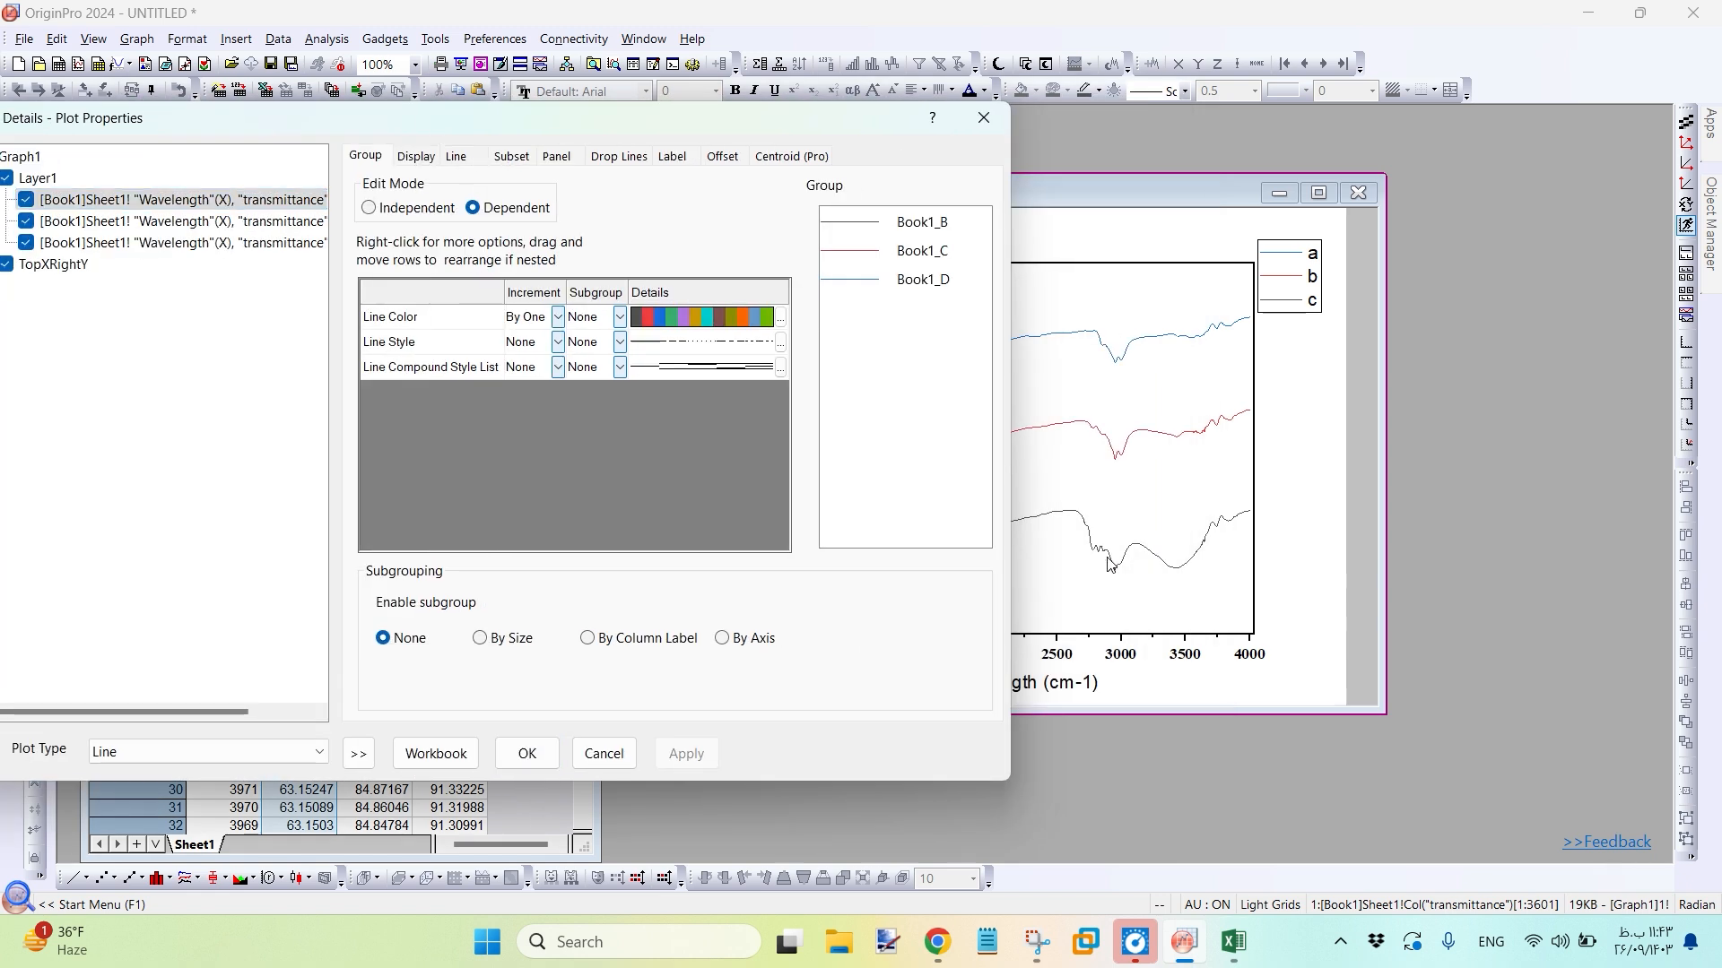
{"action": "left_click", "coordinate": [475, 163]}
{"action": "left_click", "coordinate": [599, 323]}
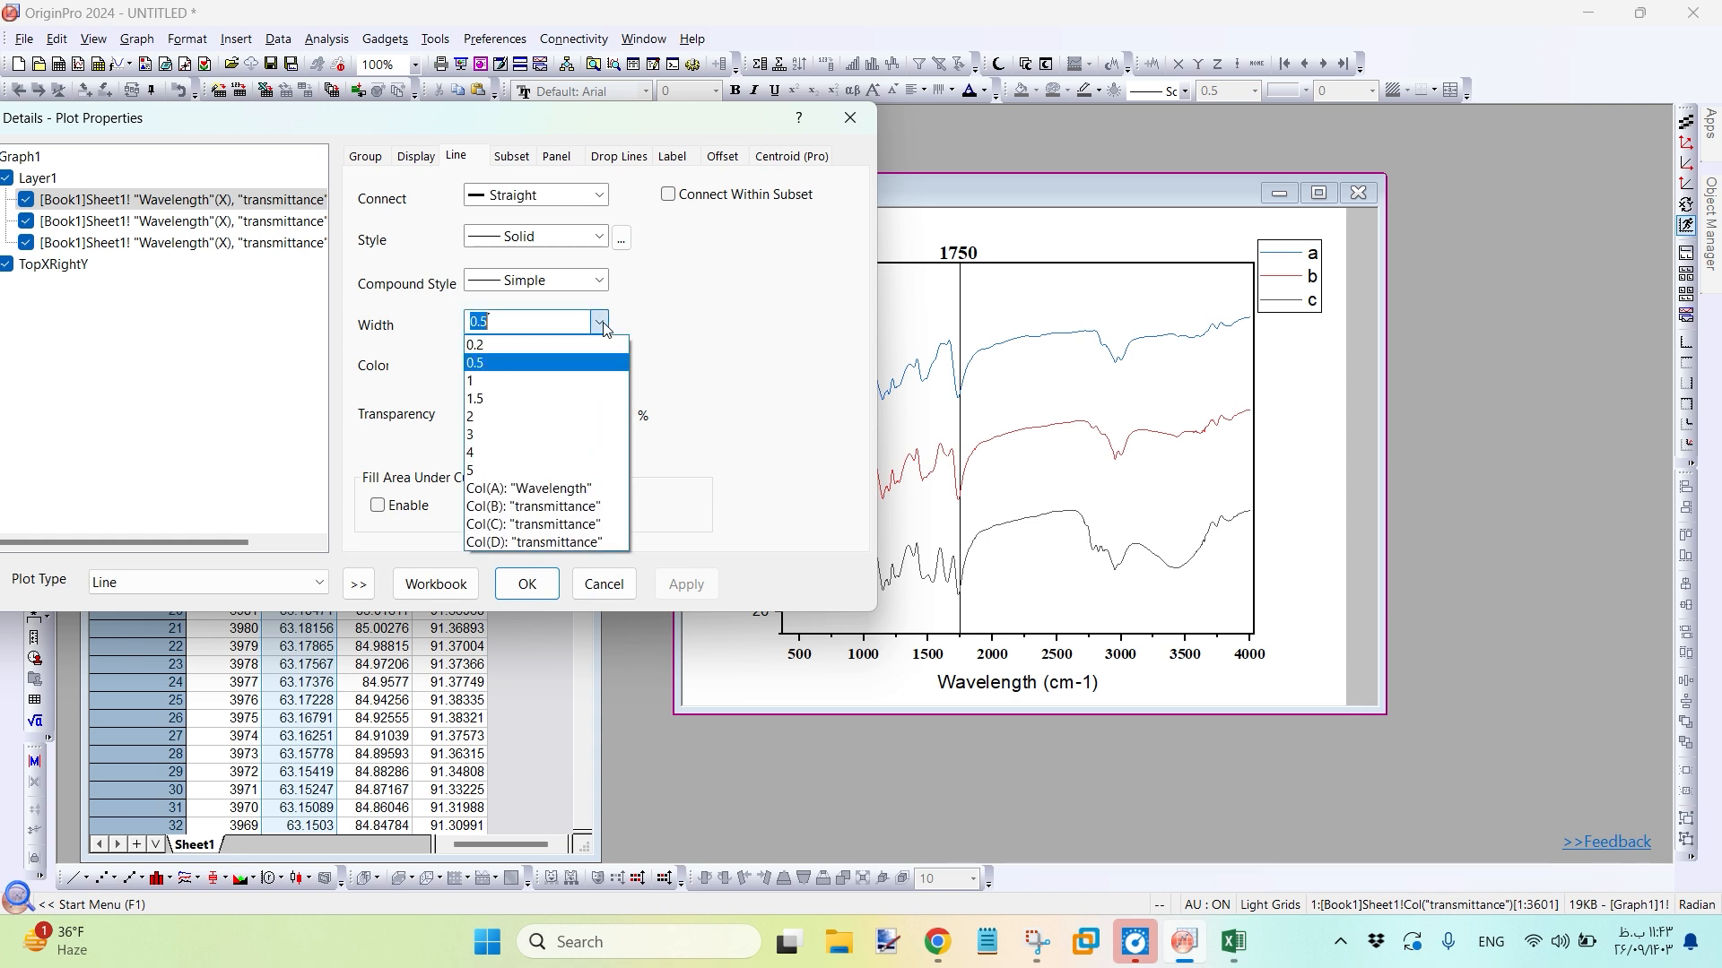
{"action": "left_click", "coordinate": [574, 417]}
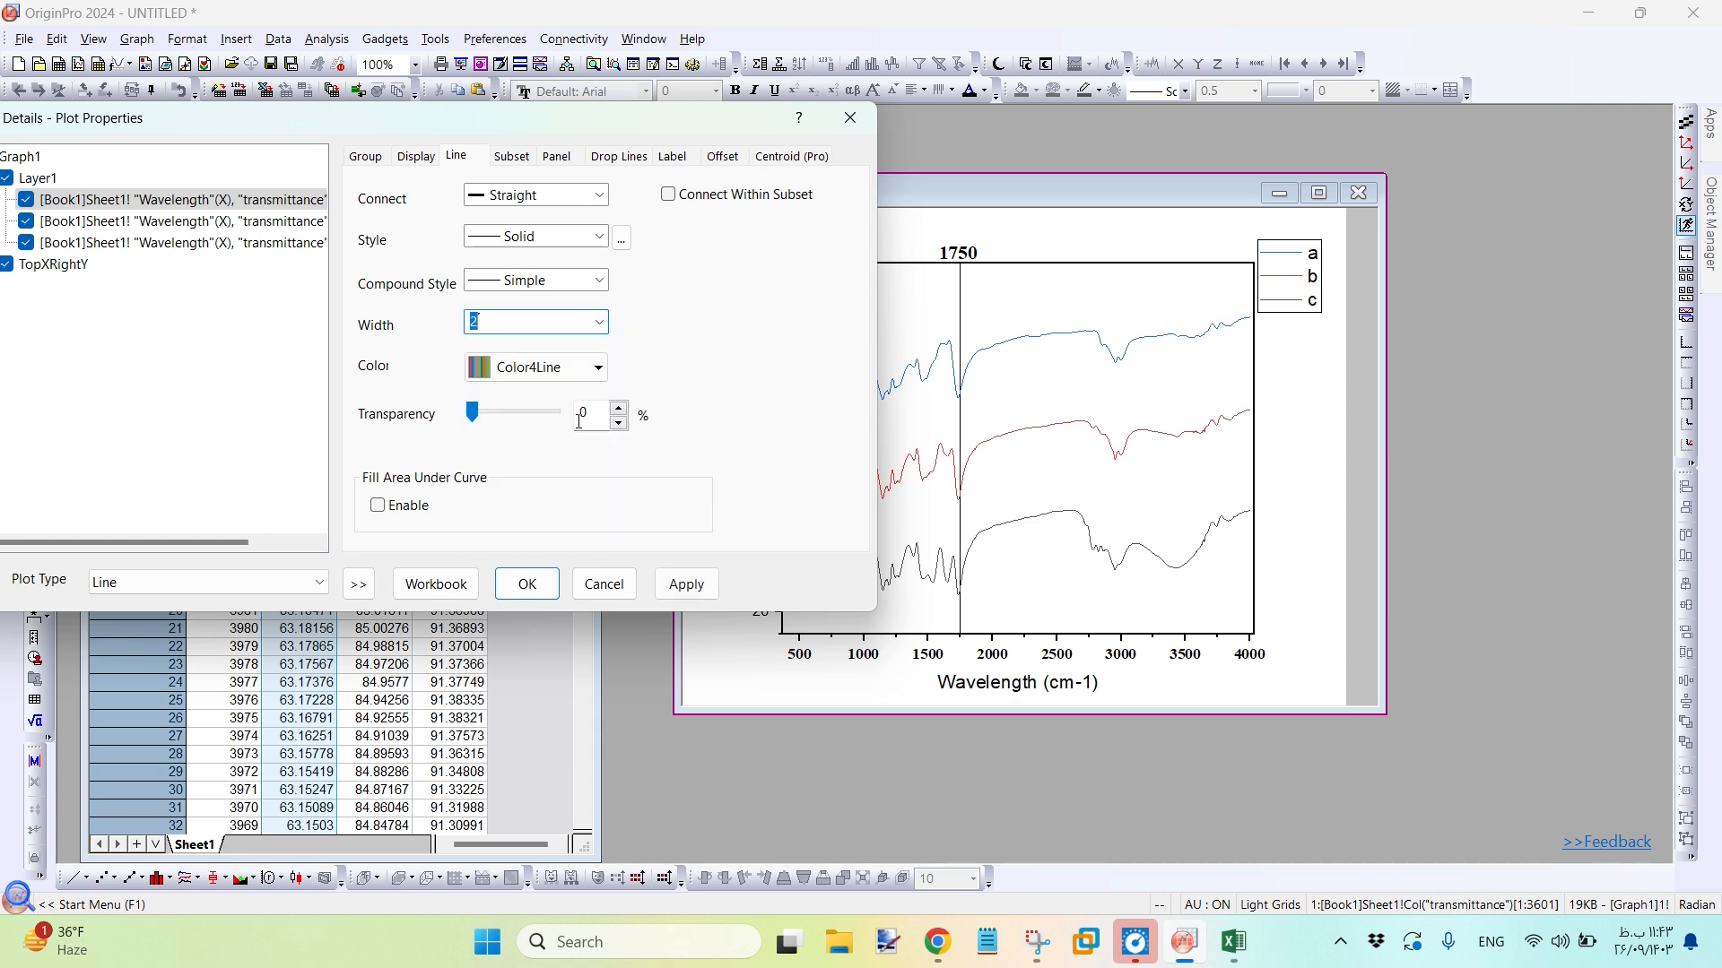
{"action": "left_click", "coordinate": [687, 585]}
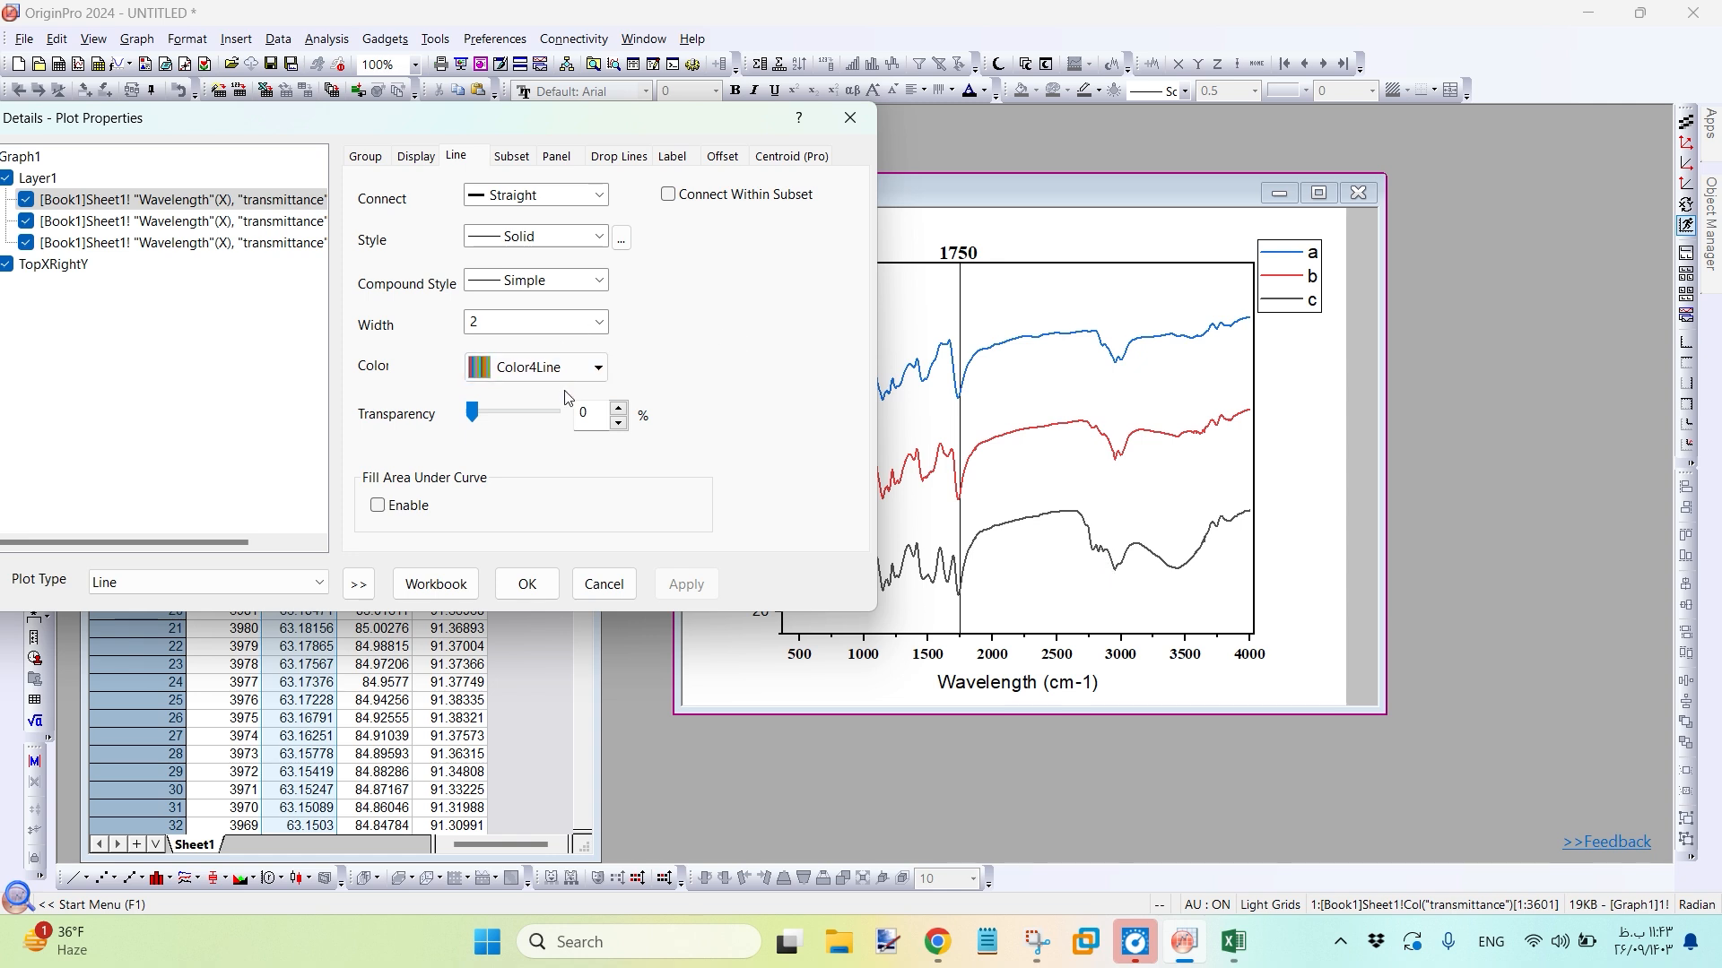
Try a single green colour on all three grouped curves and undo the colour change
{"action": "left_click", "coordinate": [596, 376]}
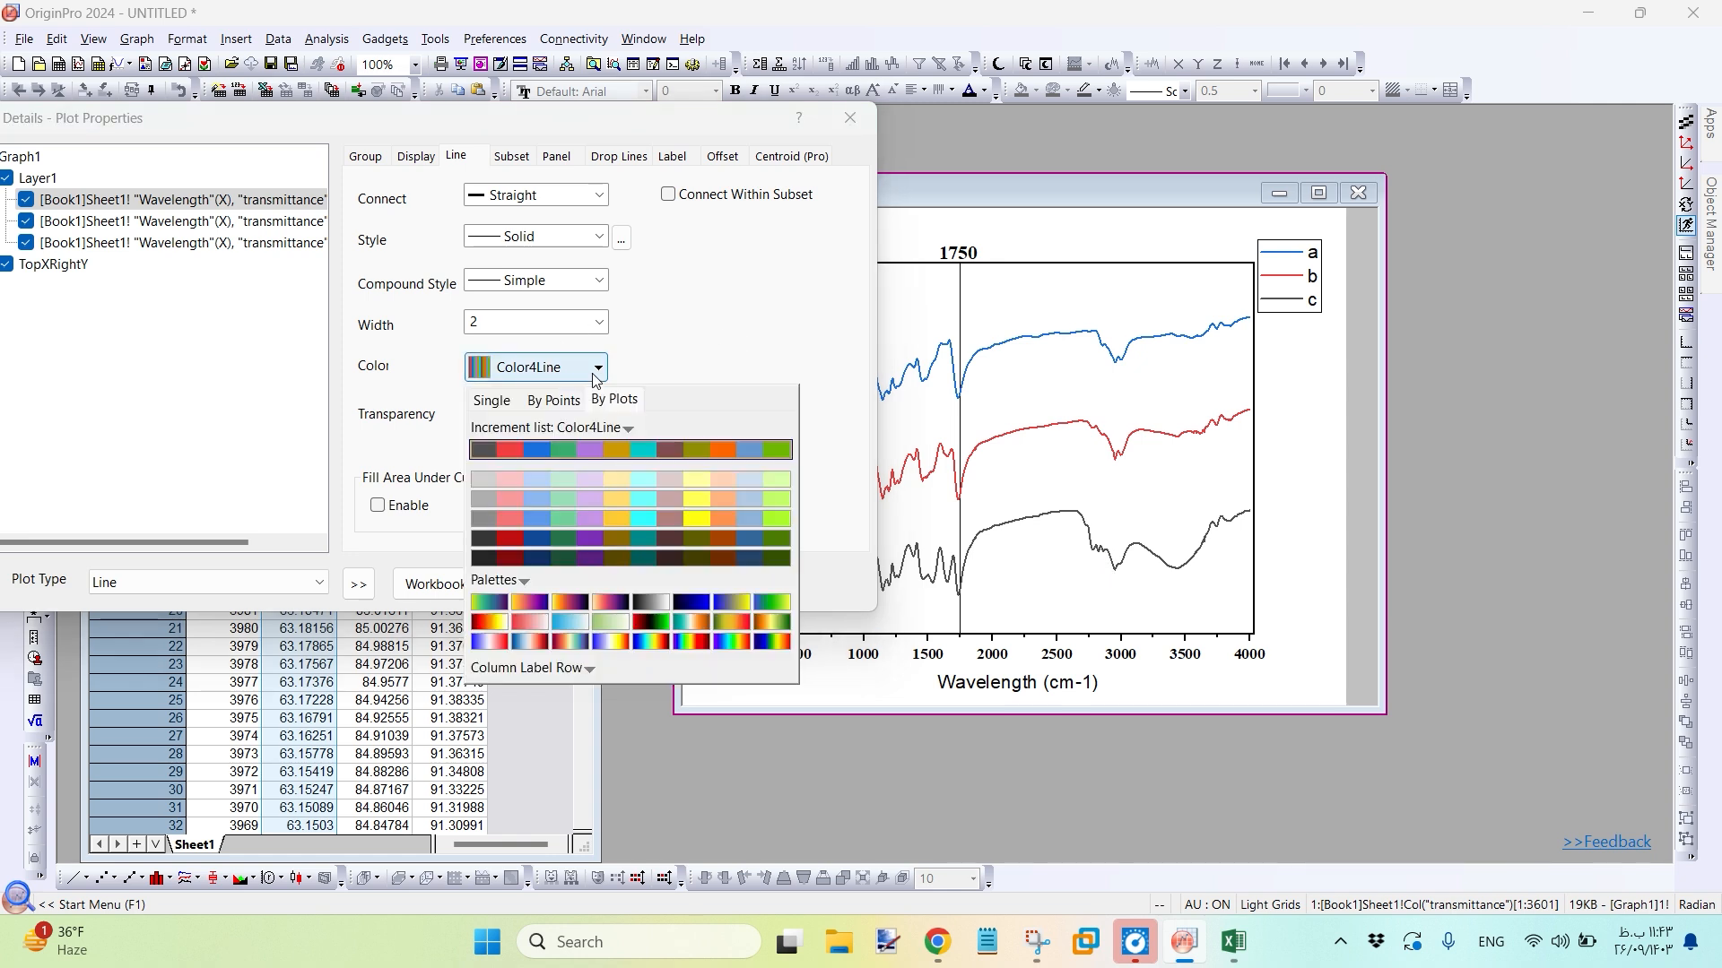
{"action": "left_click", "coordinate": [492, 401]}
{"action": "left_click", "coordinate": [518, 452]}
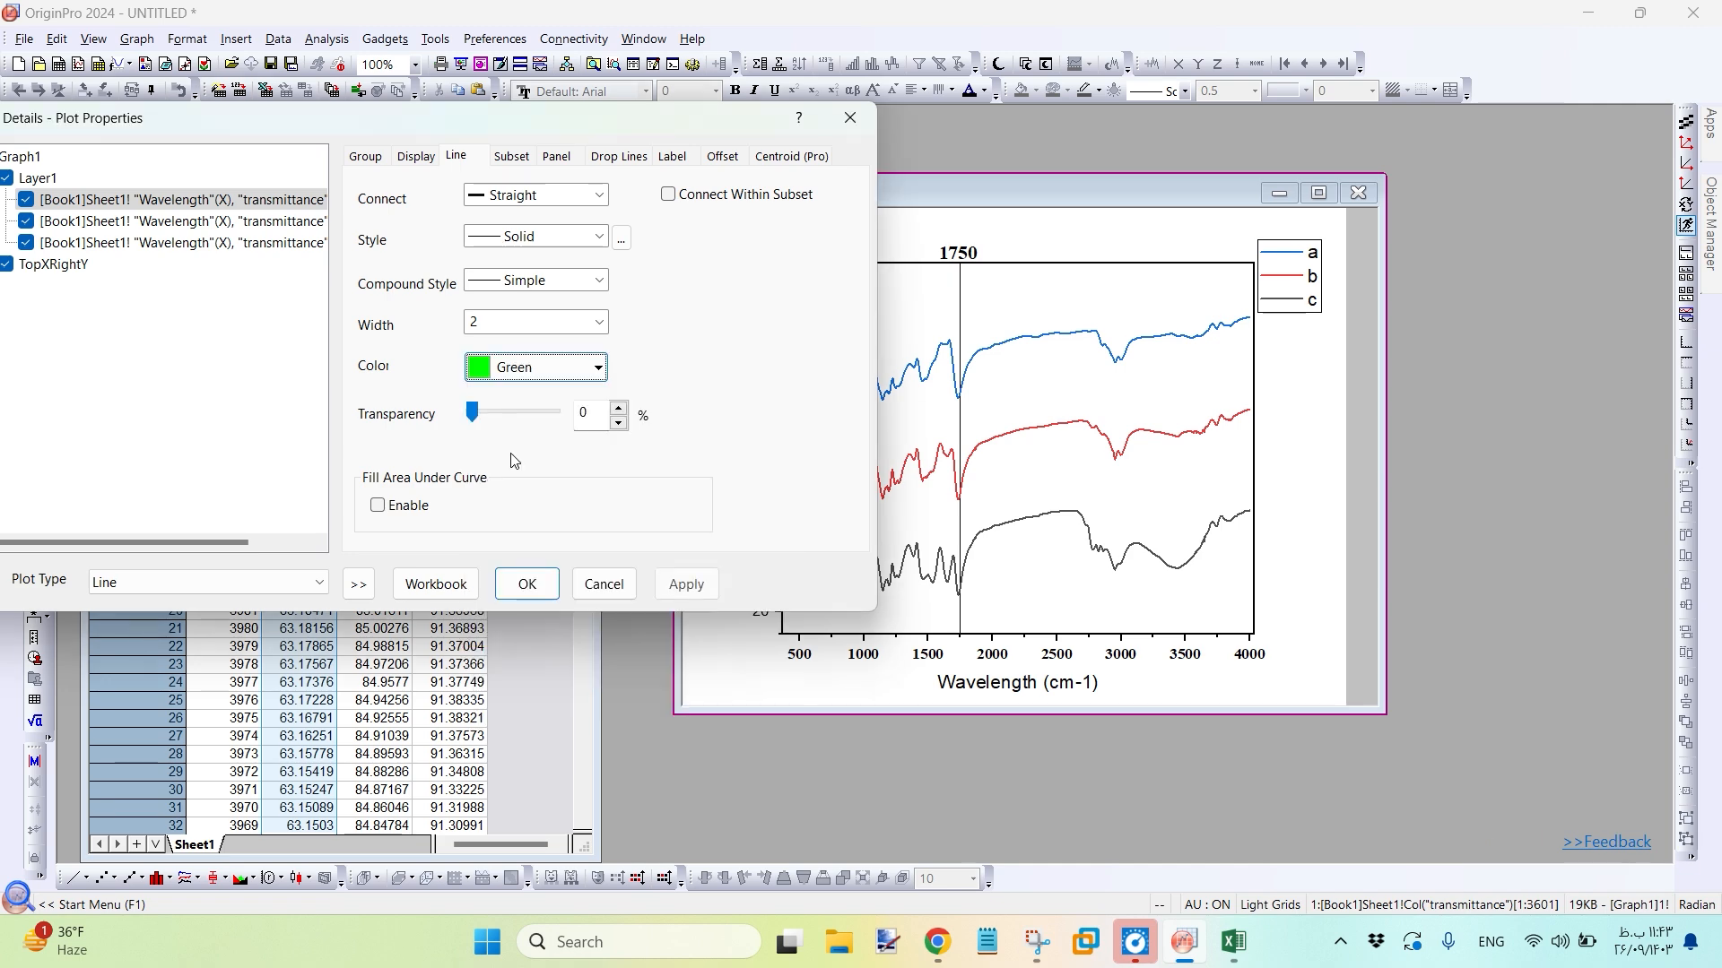
{"action": "left_click", "coordinate": [691, 585]}
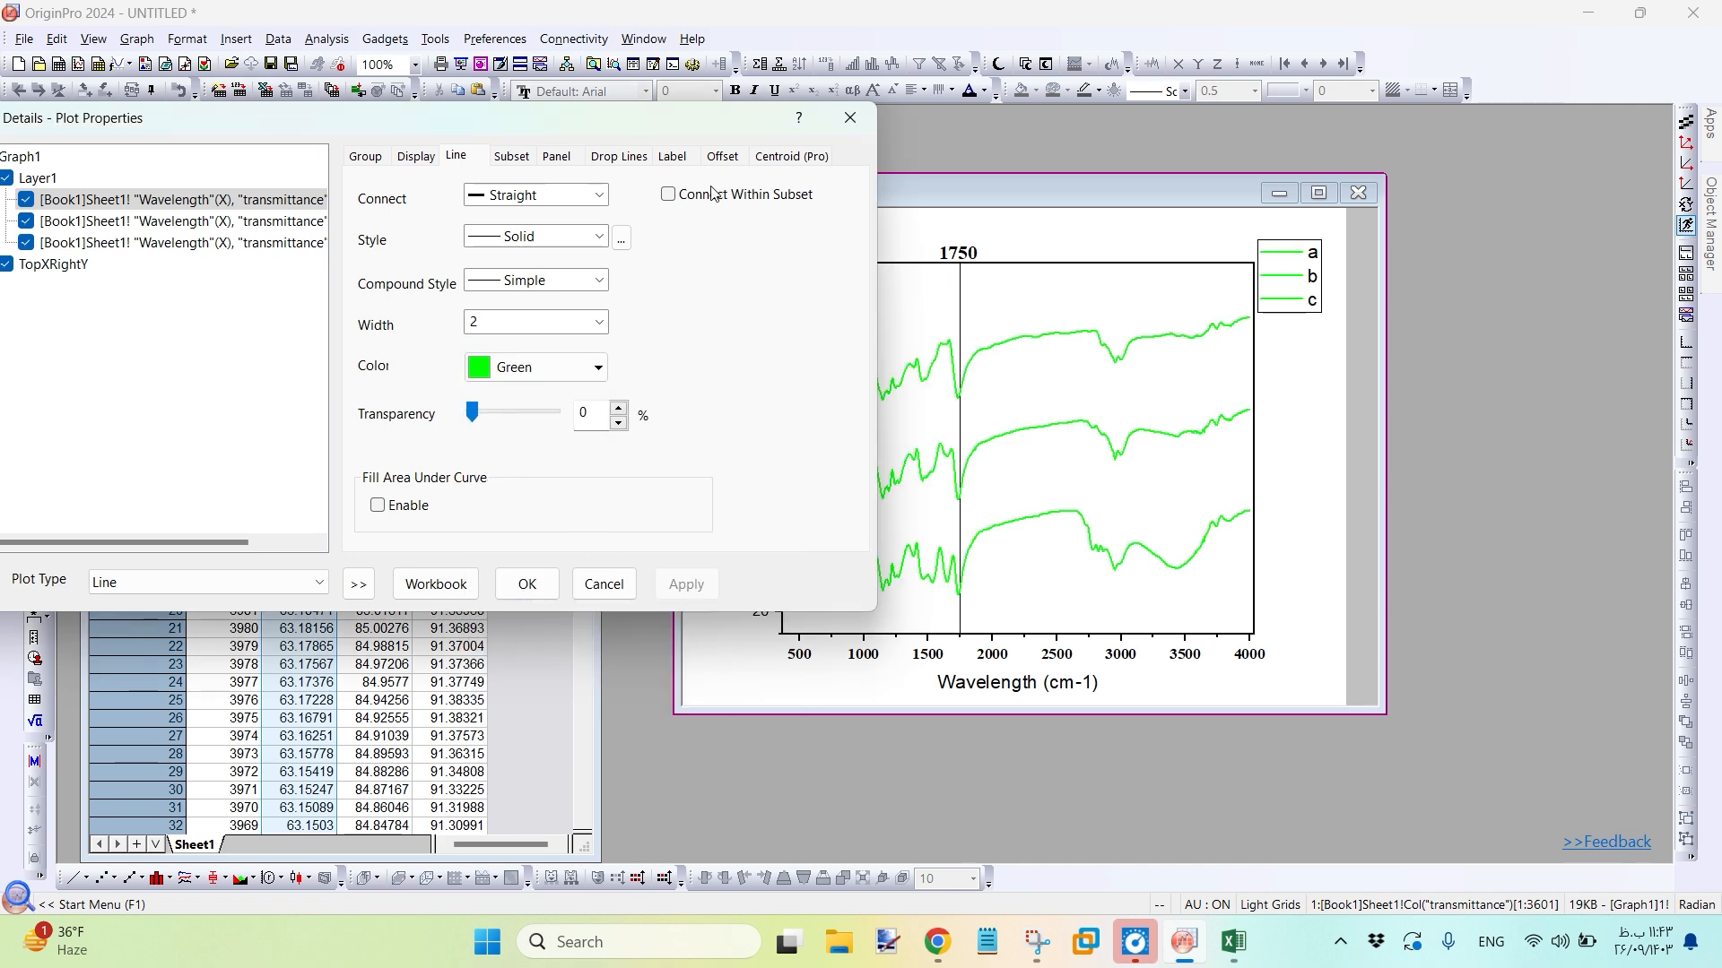
{"action": "left_click", "coordinate": [848, 119]}
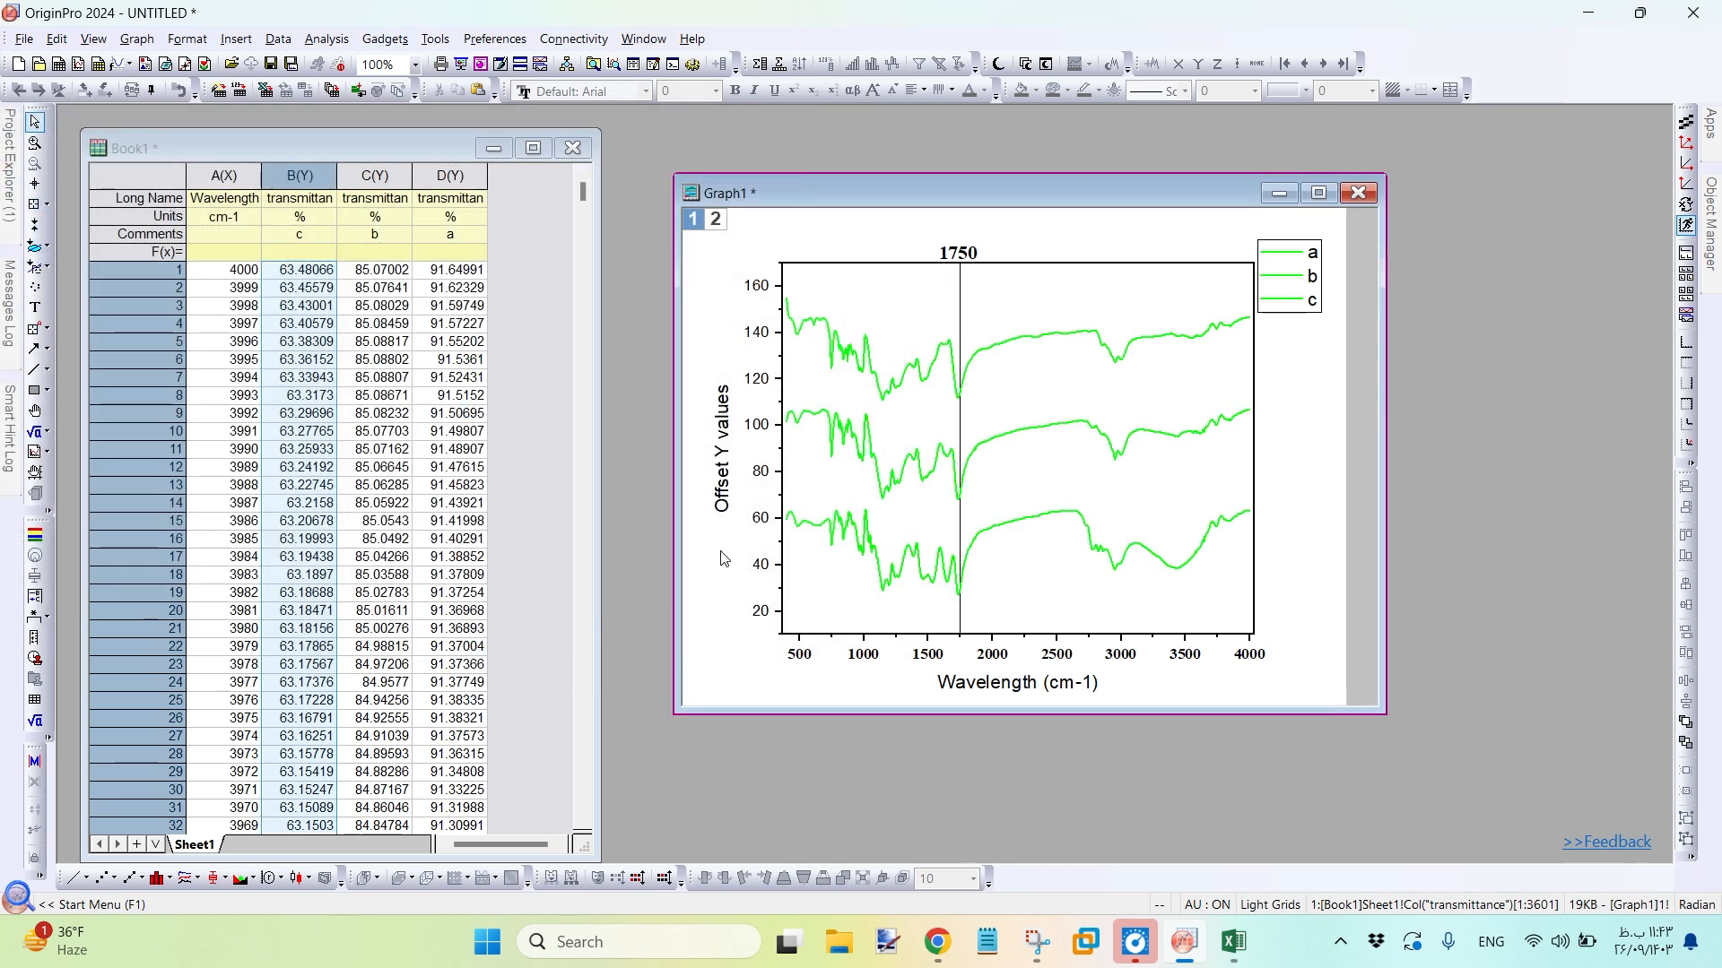
{"action": "key", "text": "ctrl+z"}
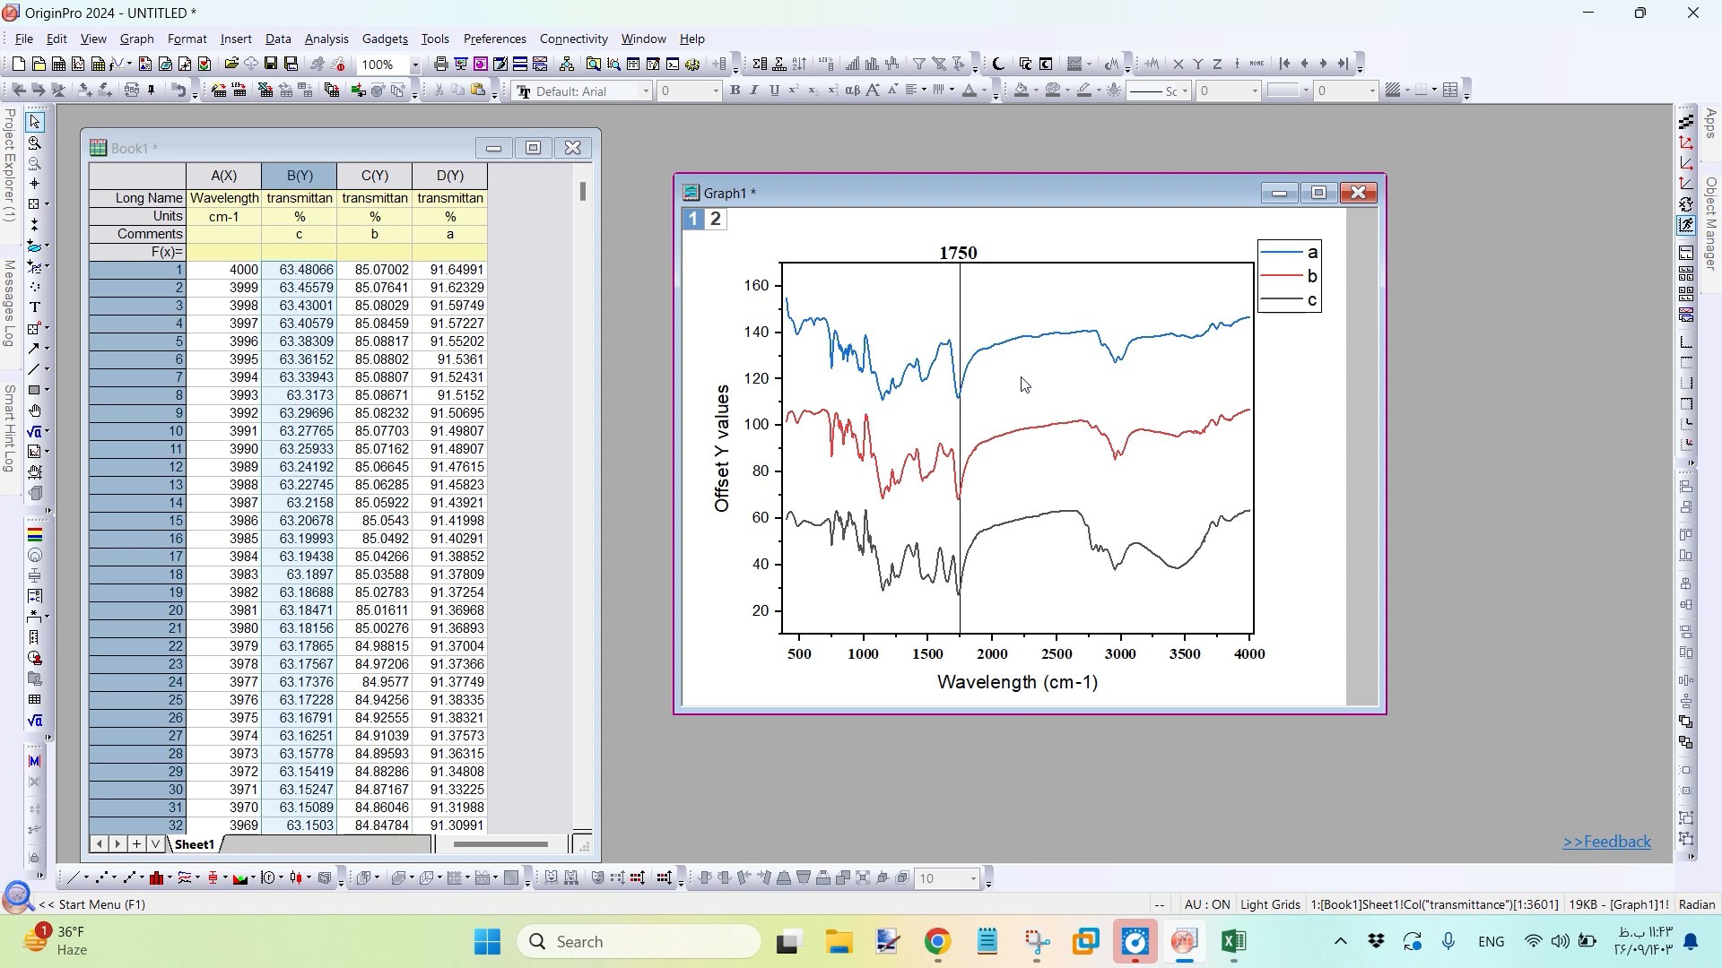
Try independent edit mode for the curve group with green for one curve's line, and discard the changes
{"action": "left_click", "coordinate": [994, 378]}
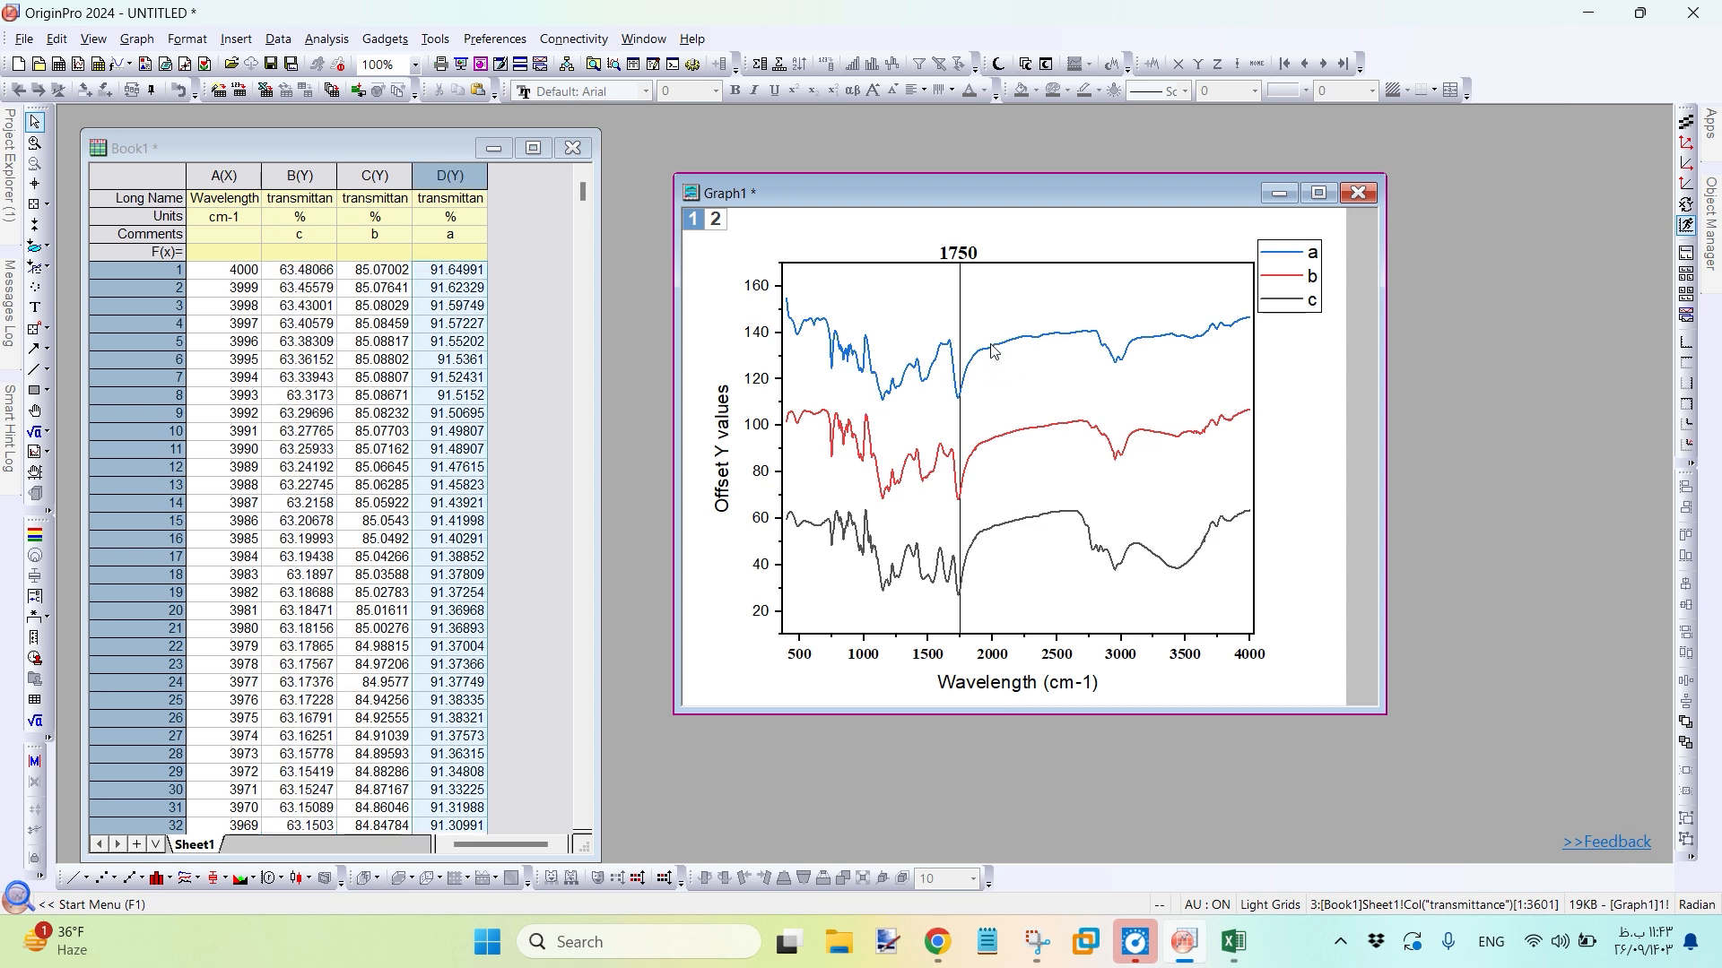
{"action": "double_click", "coordinate": [990, 349]}
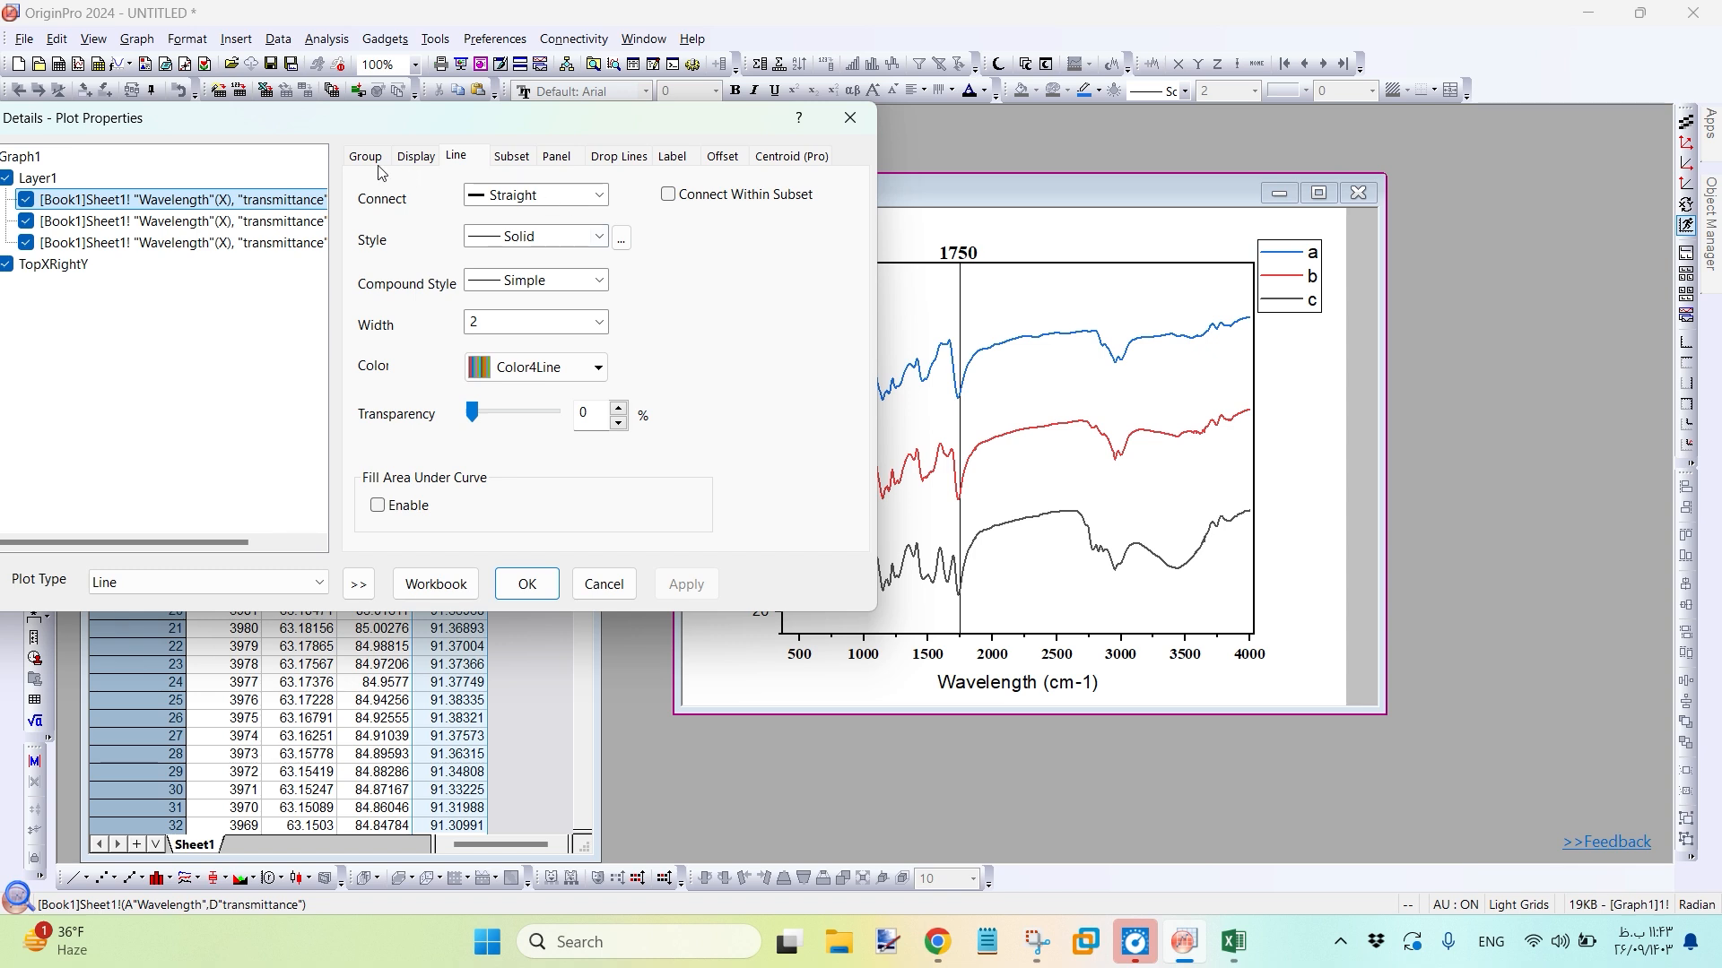
{"action": "left_click", "coordinate": [365, 156]}
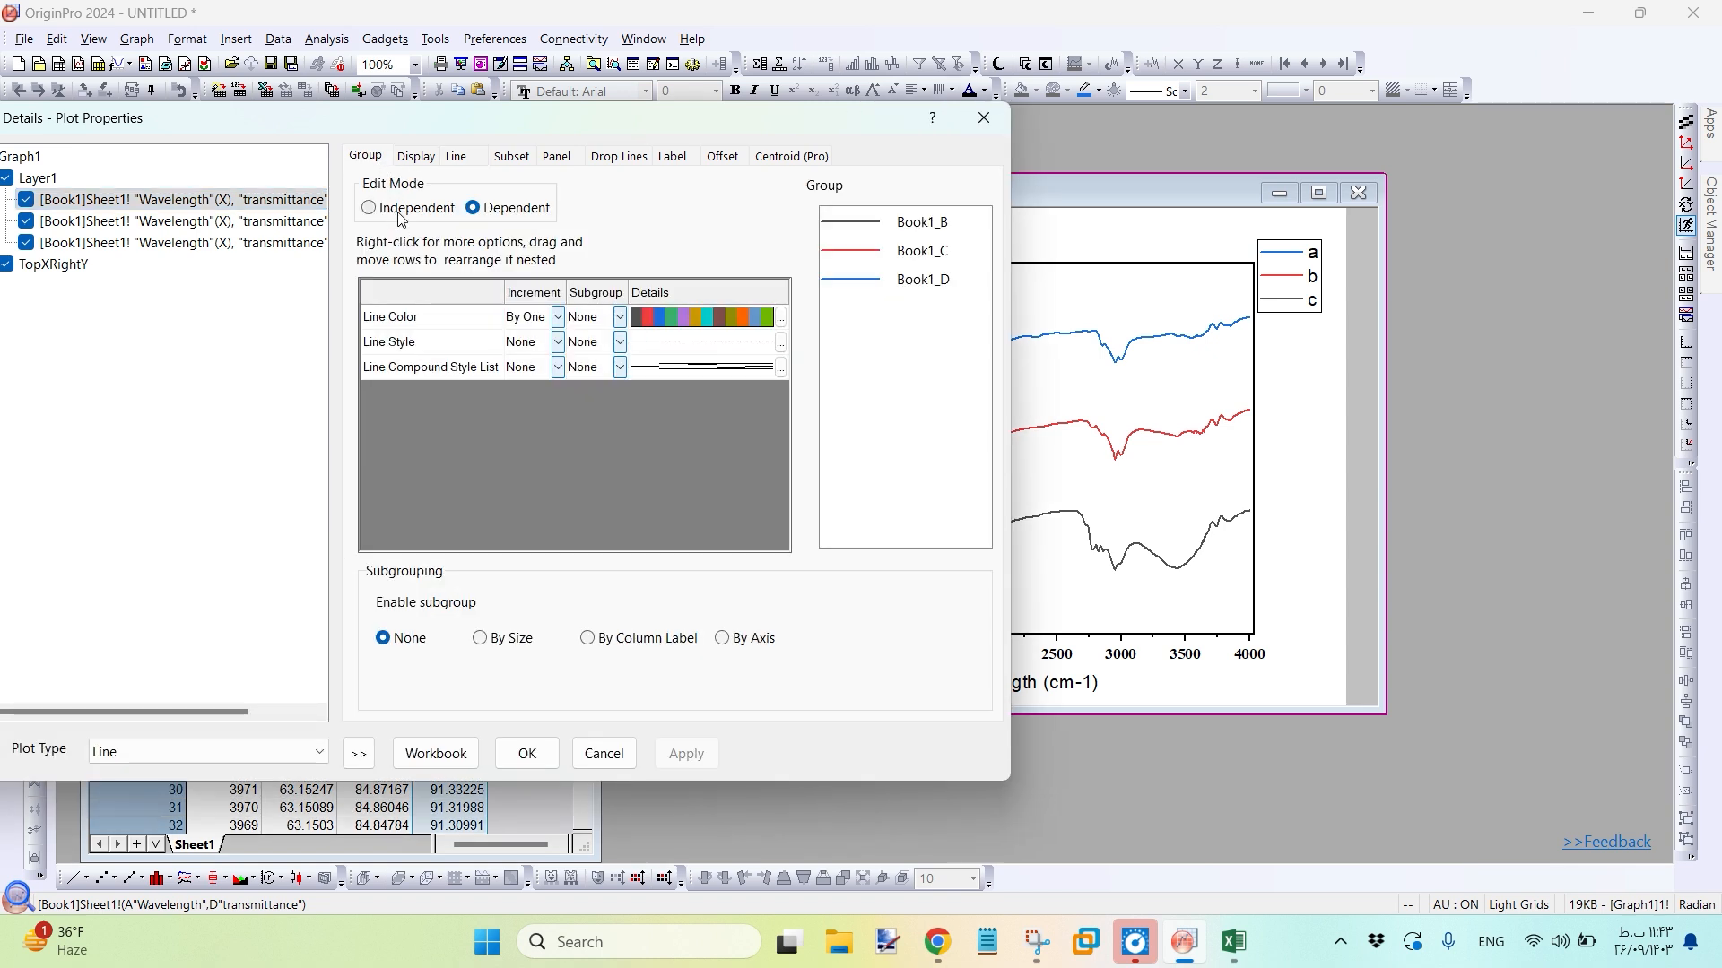
{"action": "left_click", "coordinate": [400, 211]}
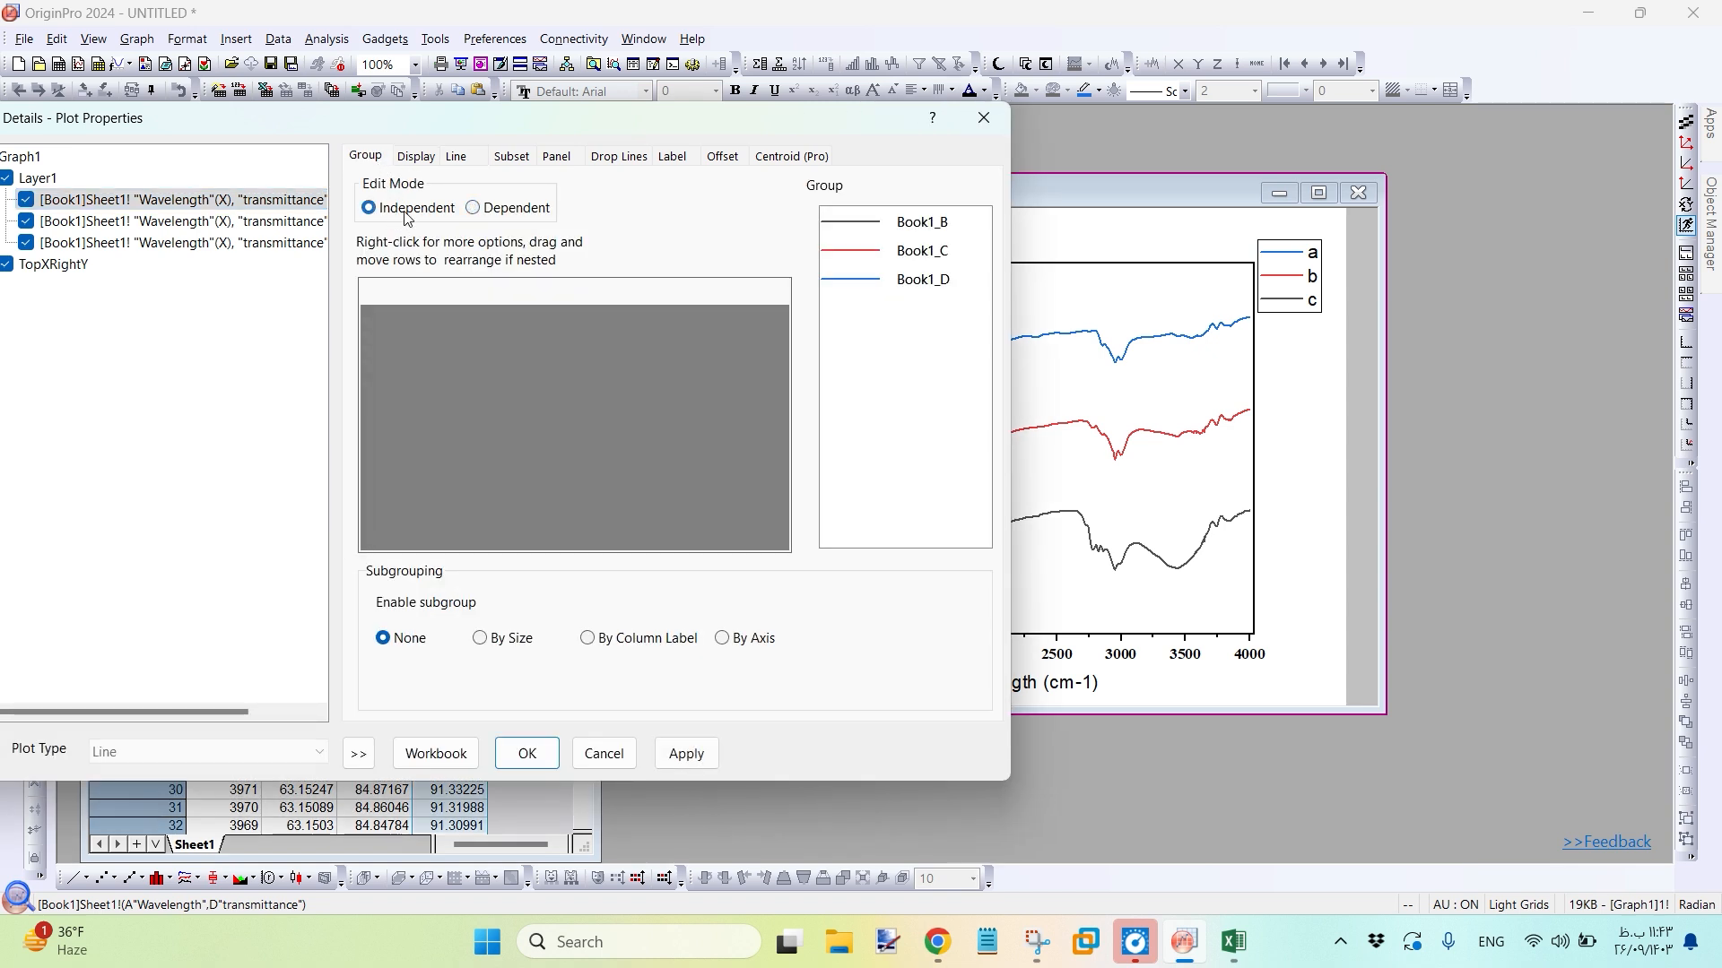
{"action": "left_click", "coordinate": [455, 156]}
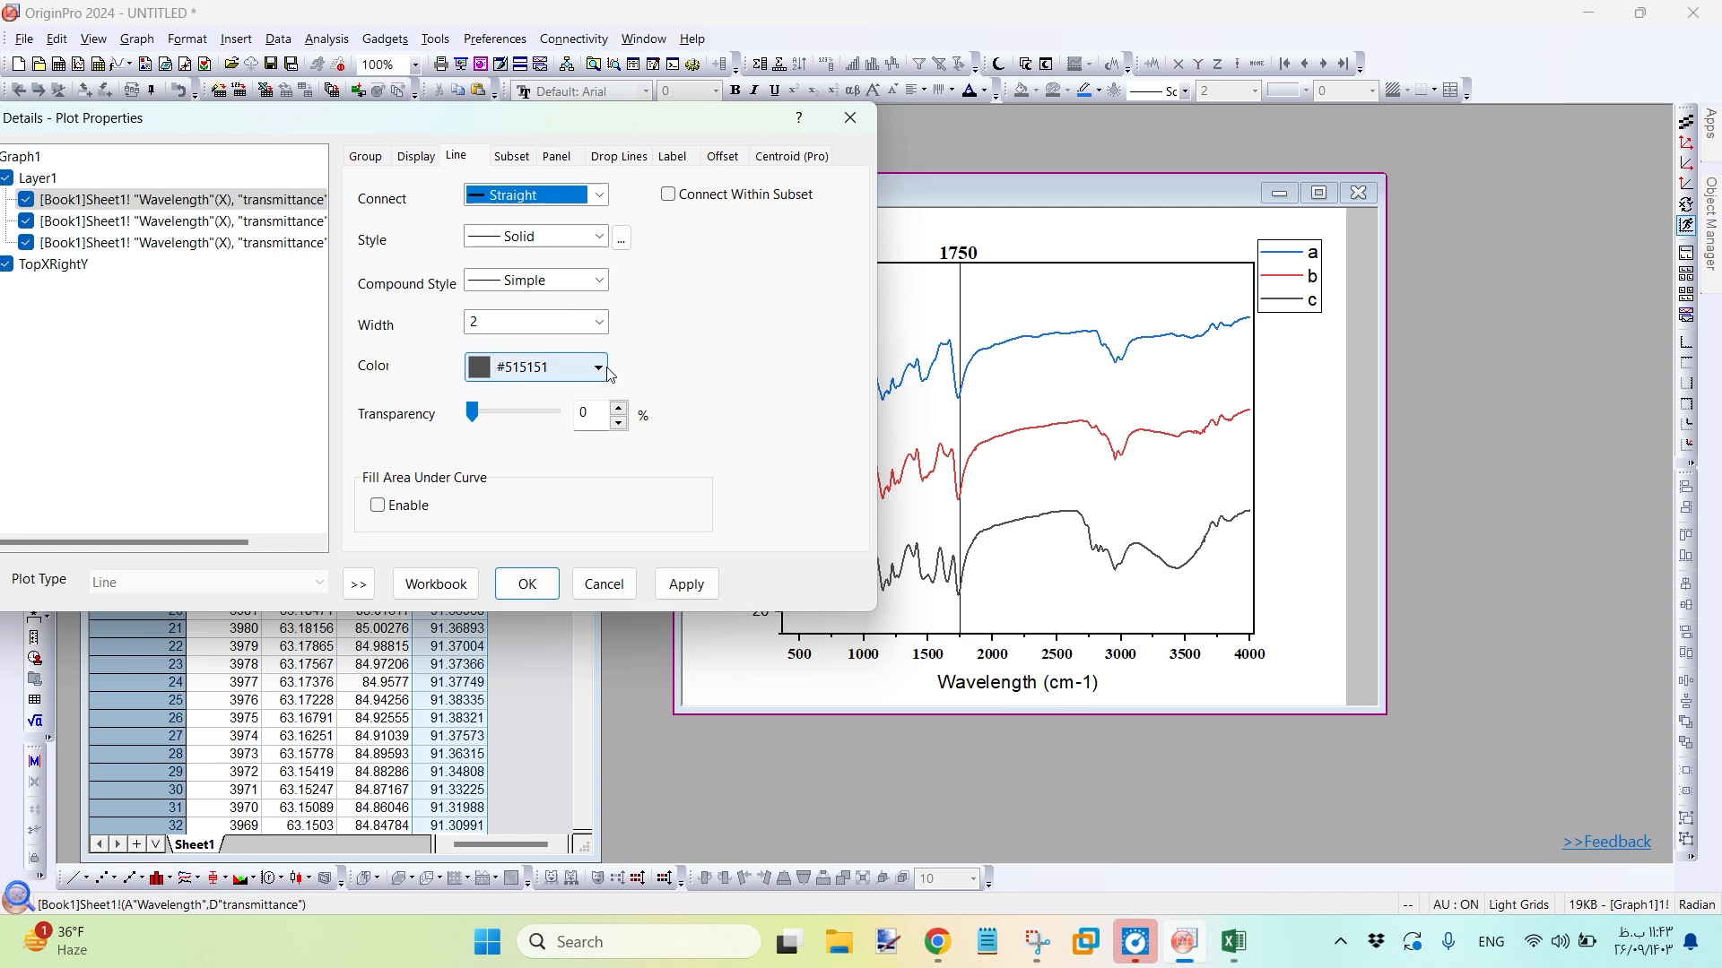
{"action": "left_click", "coordinate": [592, 367]}
{"action": "left_click", "coordinate": [518, 454]}
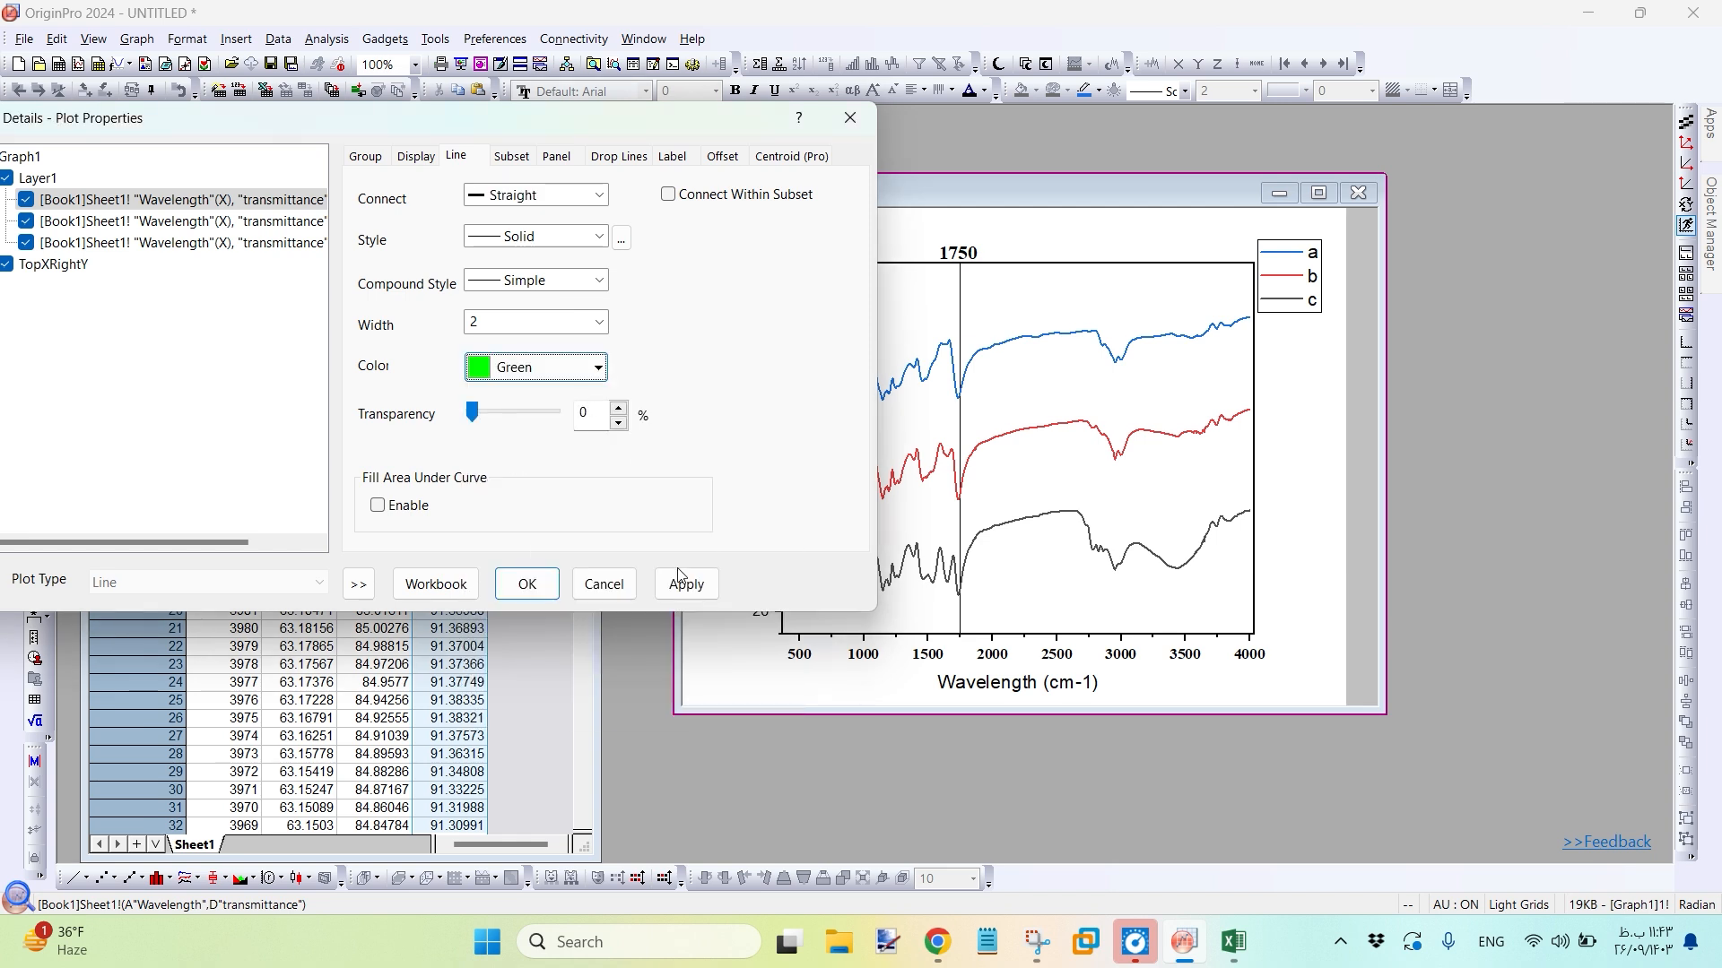
{"action": "left_click", "coordinate": [601, 584]}
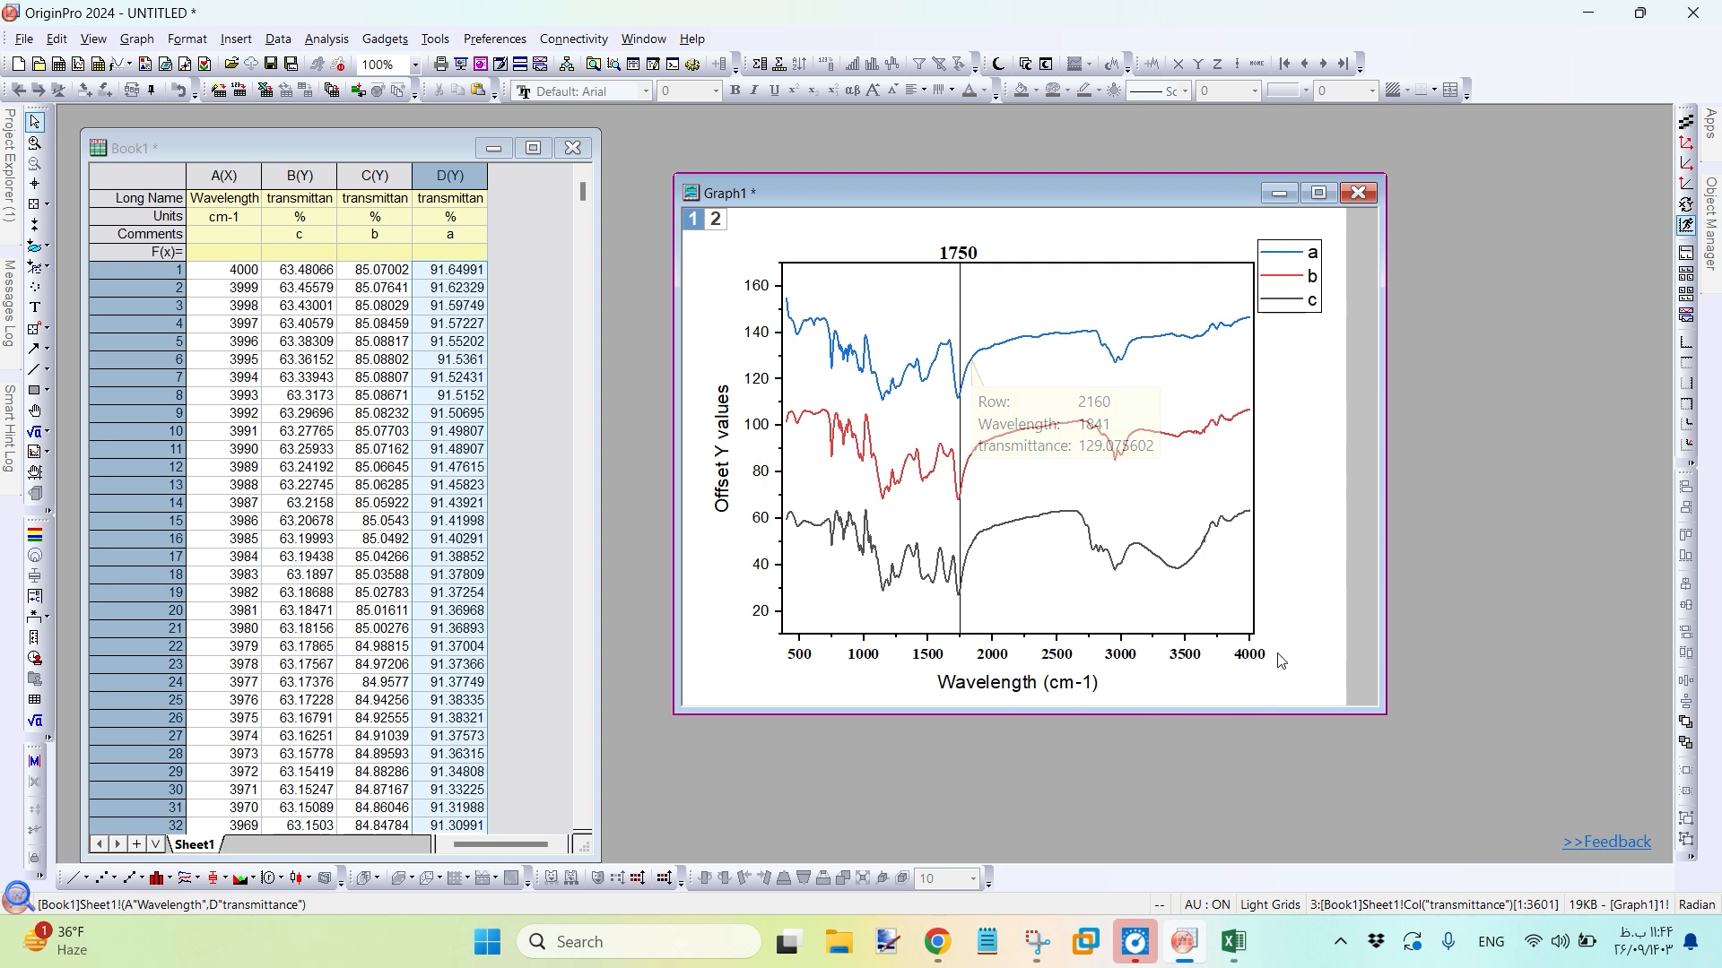
Set the line thickness of the graph's right axis to 2
{"action": "left_click", "coordinate": [1257, 598]}
{"action": "double_click", "coordinate": [1255, 596]}
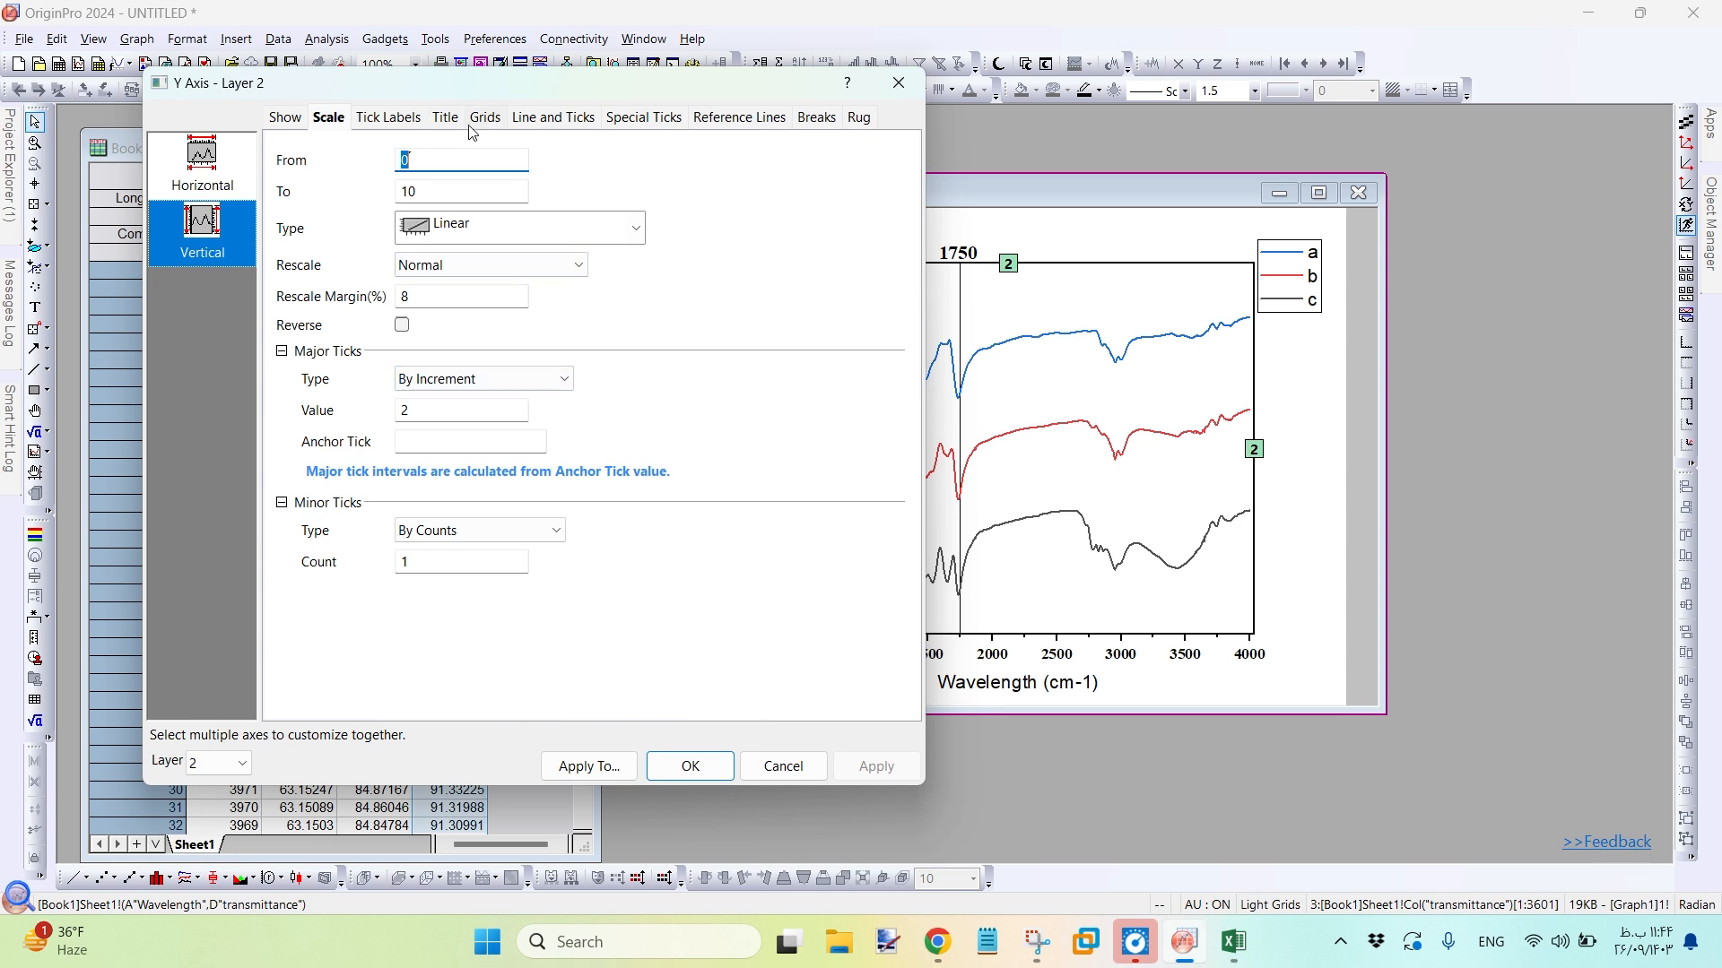
{"action": "left_click", "coordinate": [531, 128]}
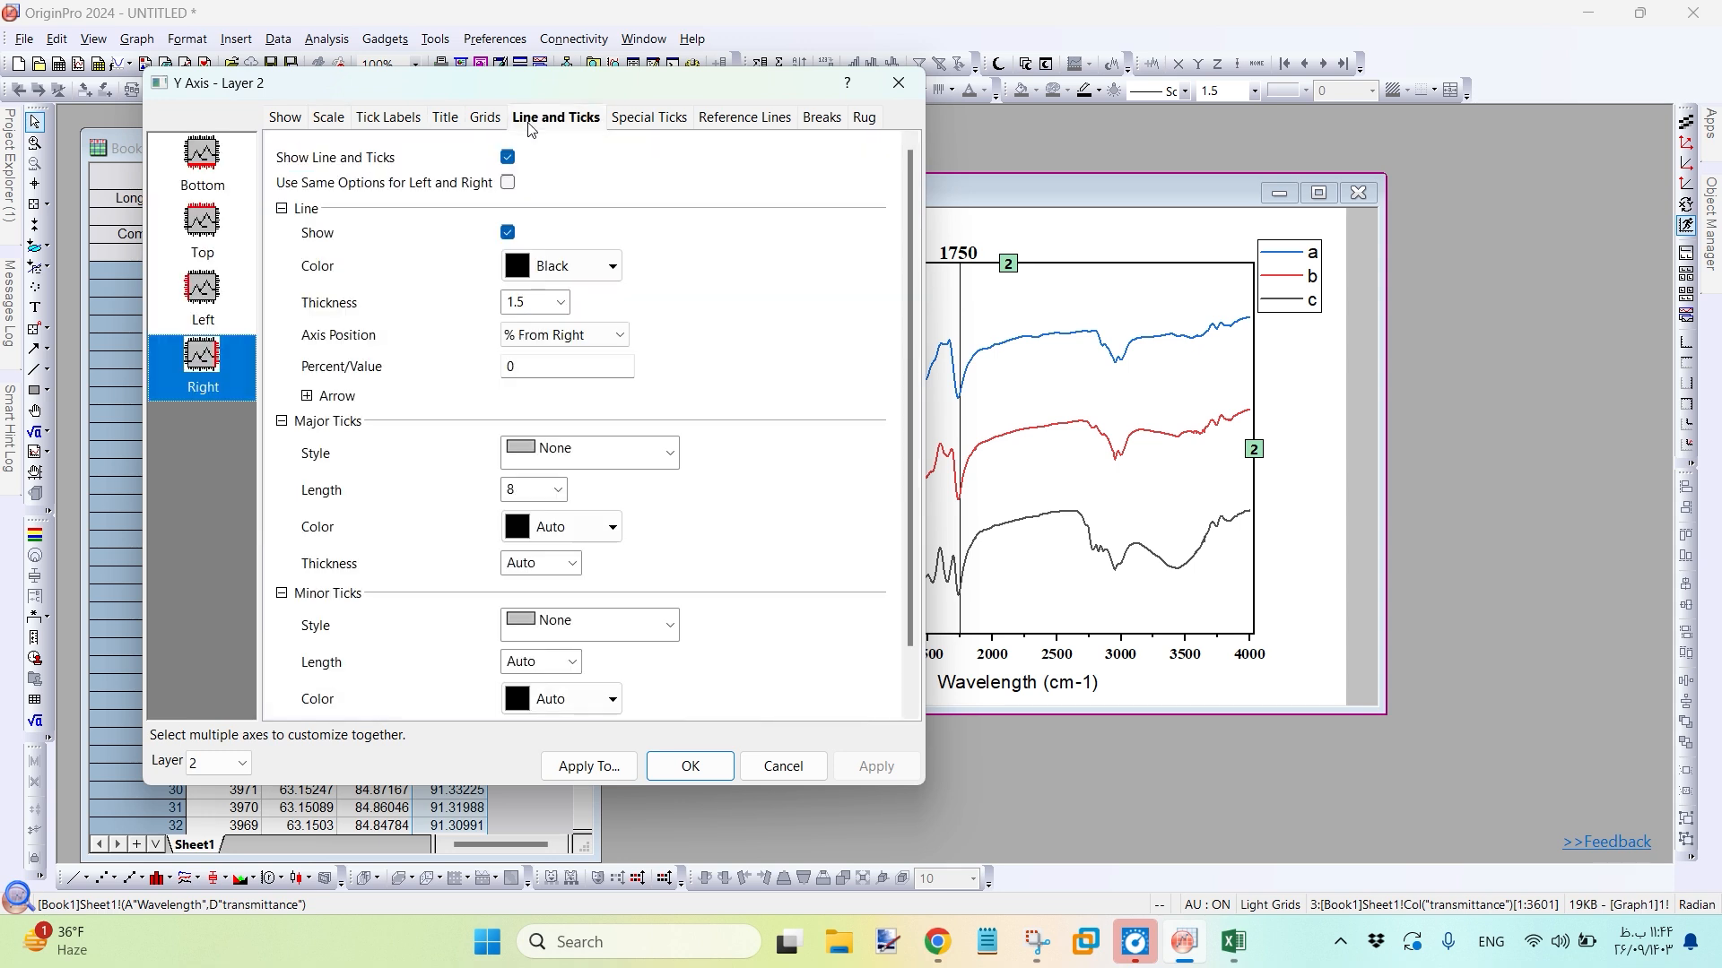
{"action": "left_click", "coordinate": [560, 303]}
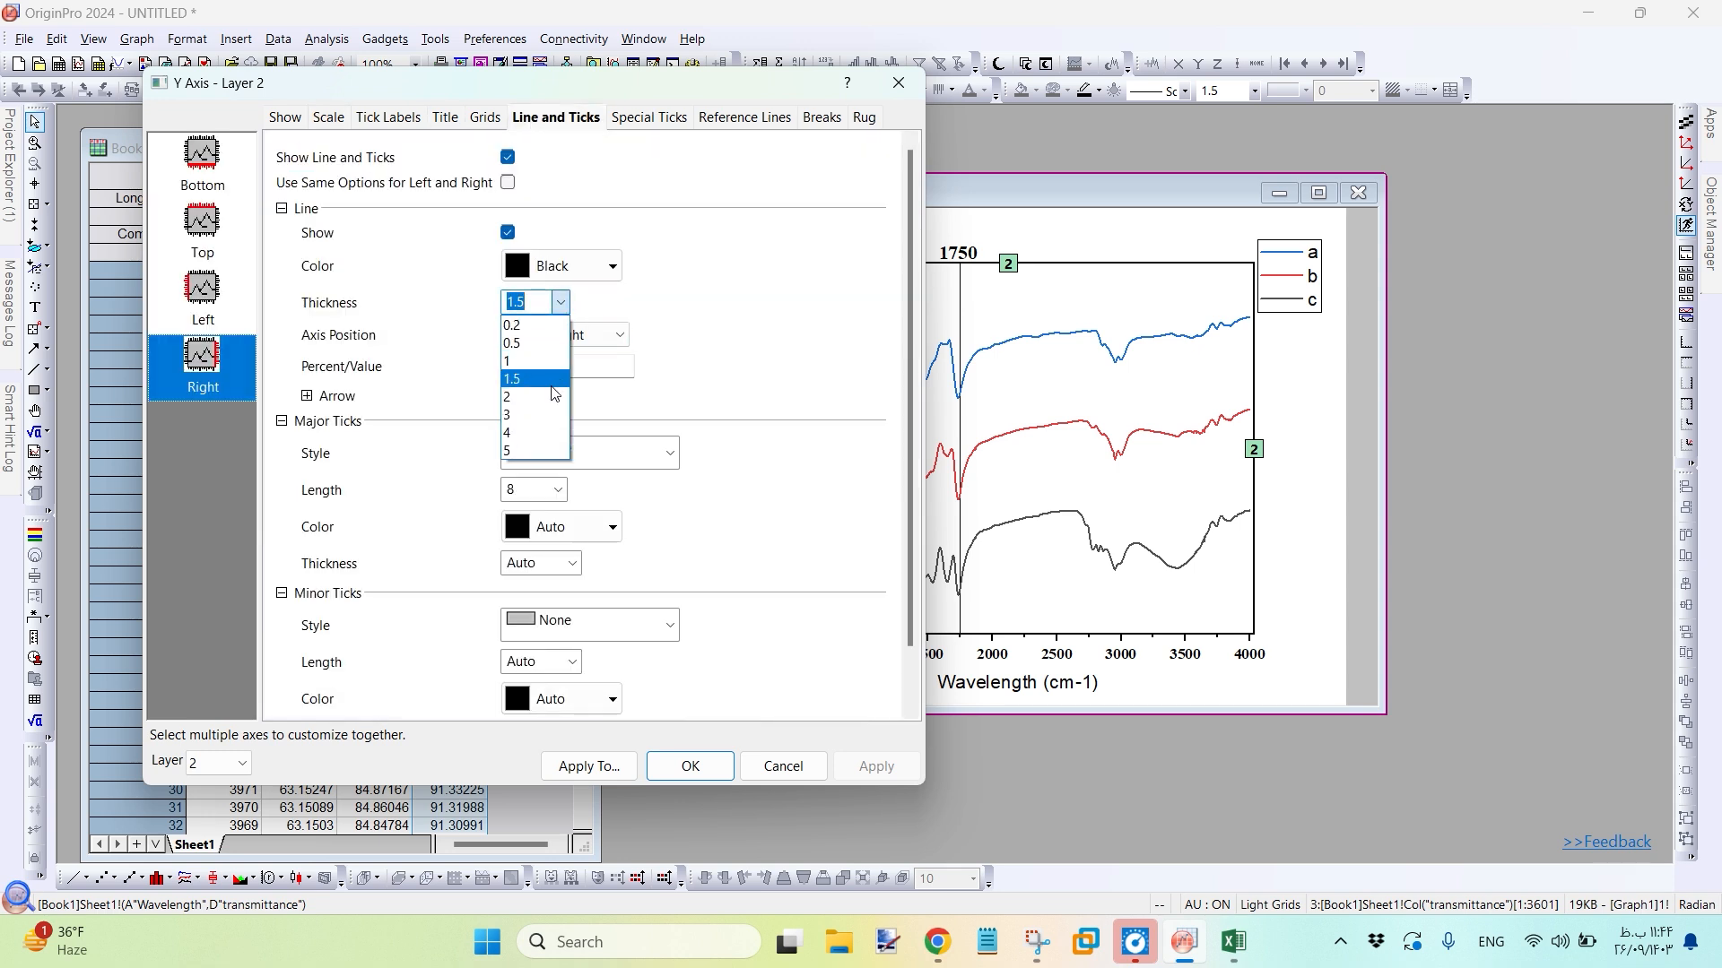
{"action": "left_click", "coordinate": [538, 396]}
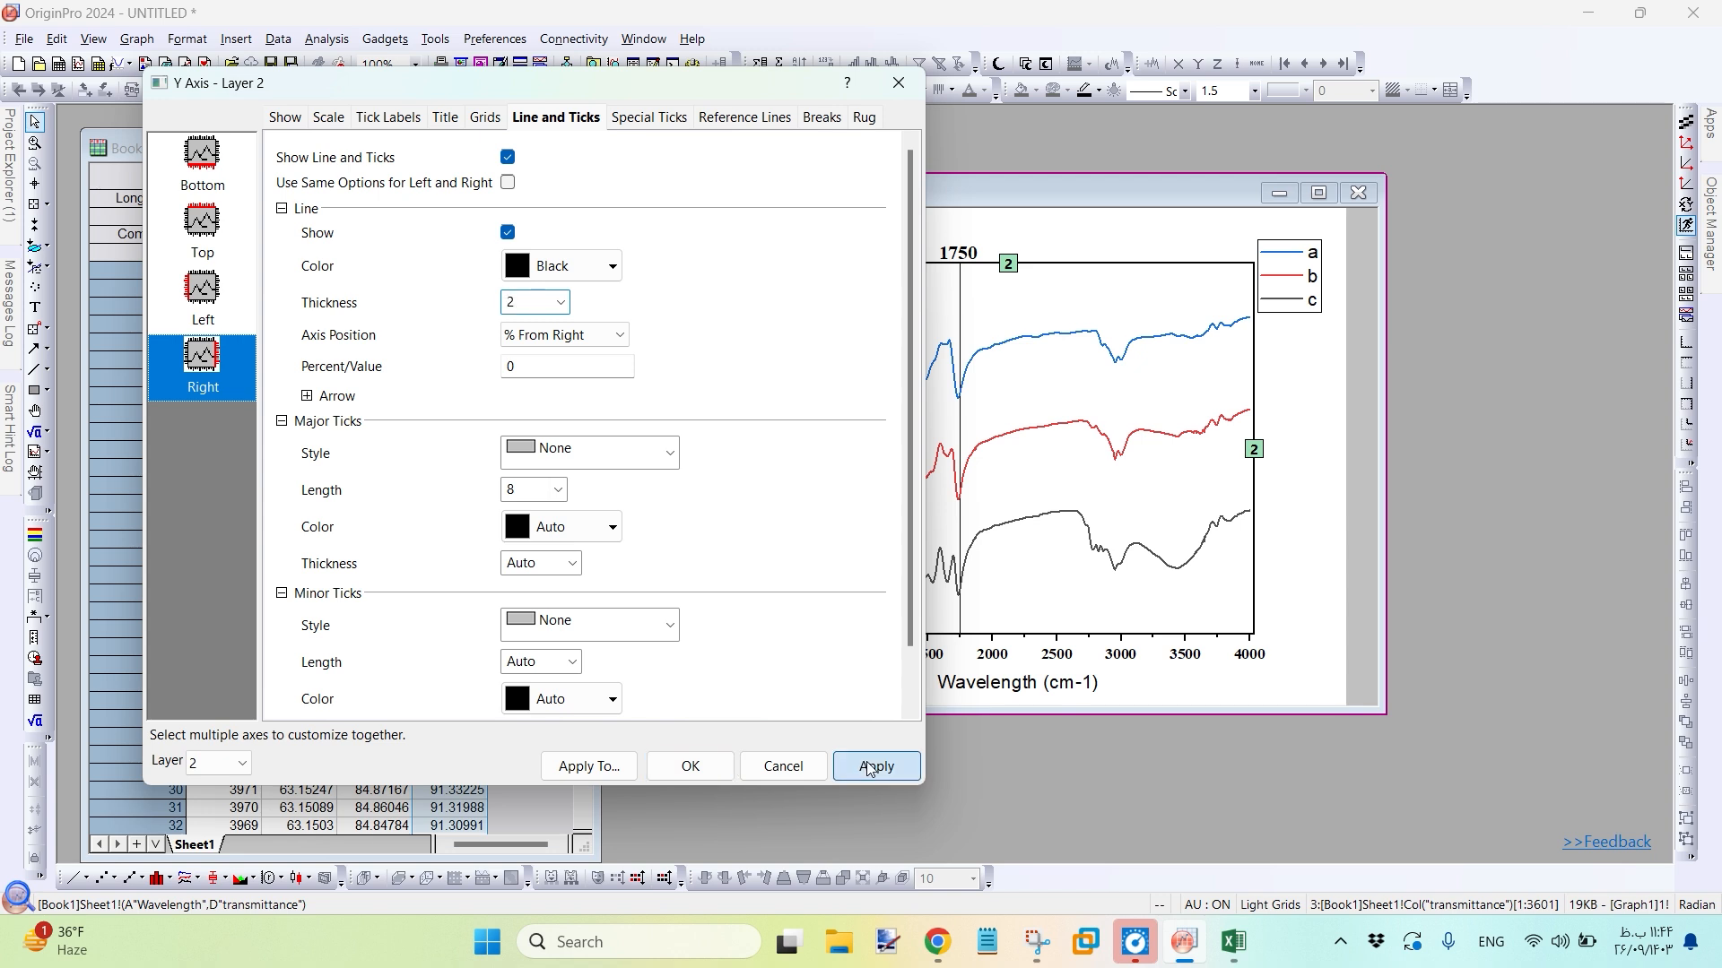
{"action": "left_click", "coordinate": [873, 768]}
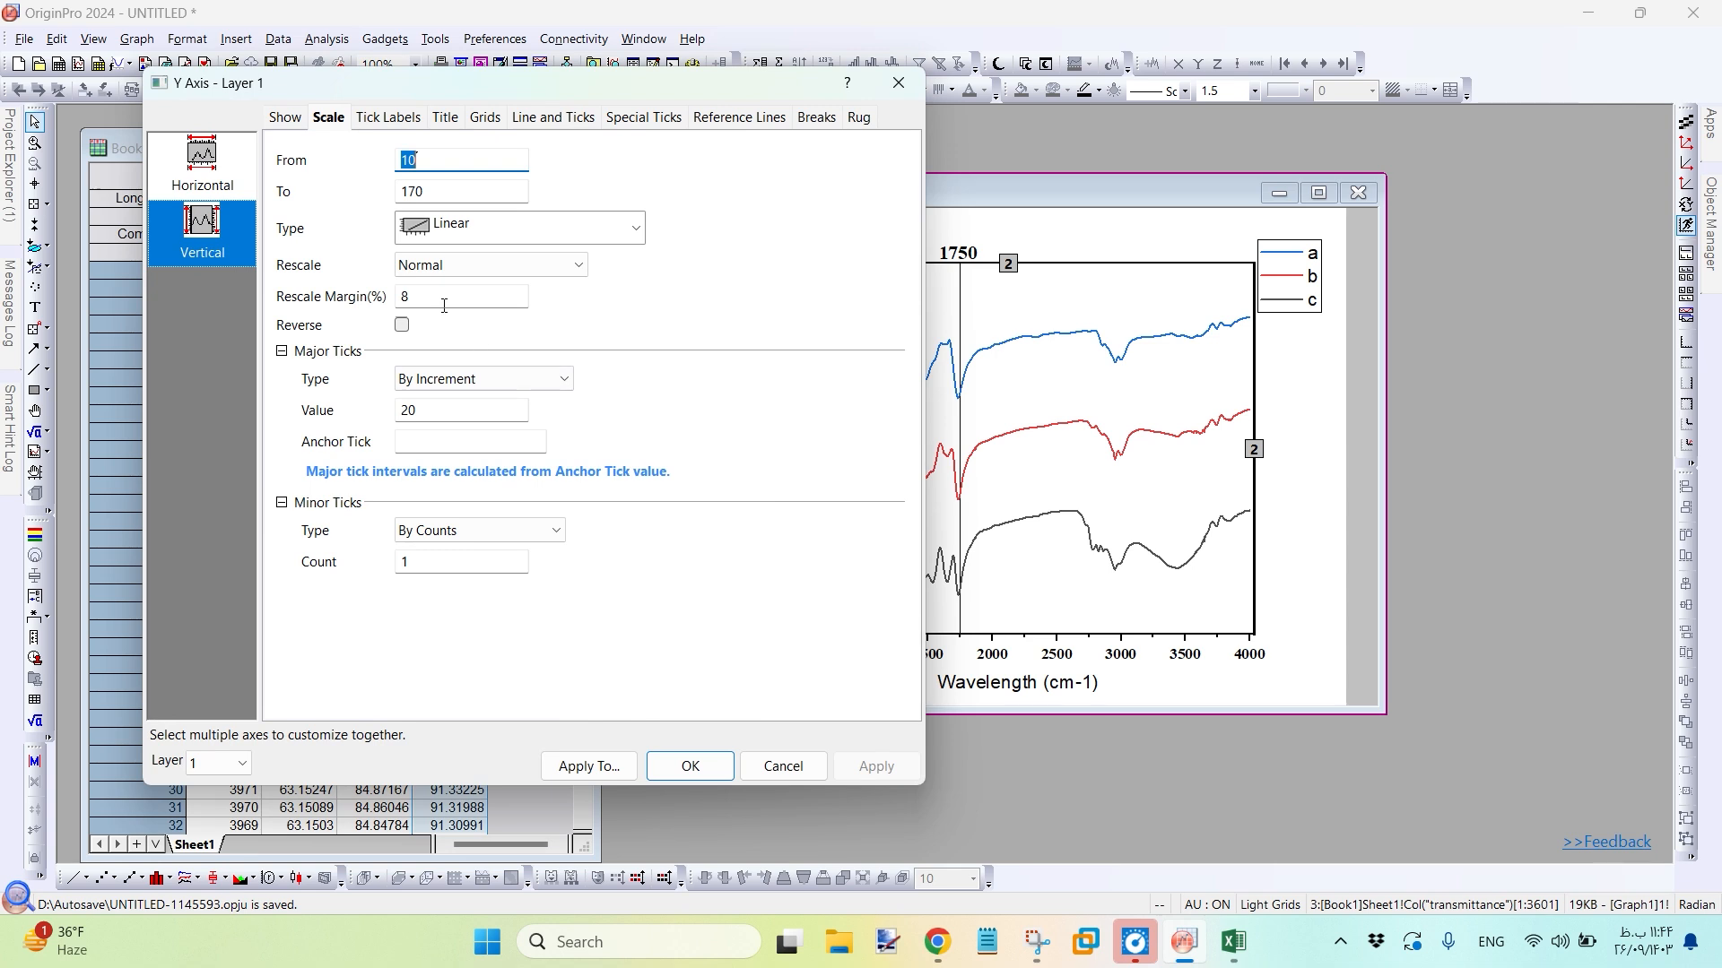
Set the left Y axis's major and minor tick styles to None and hide its tick labels
{"action": "left_click", "coordinate": [554, 120]}
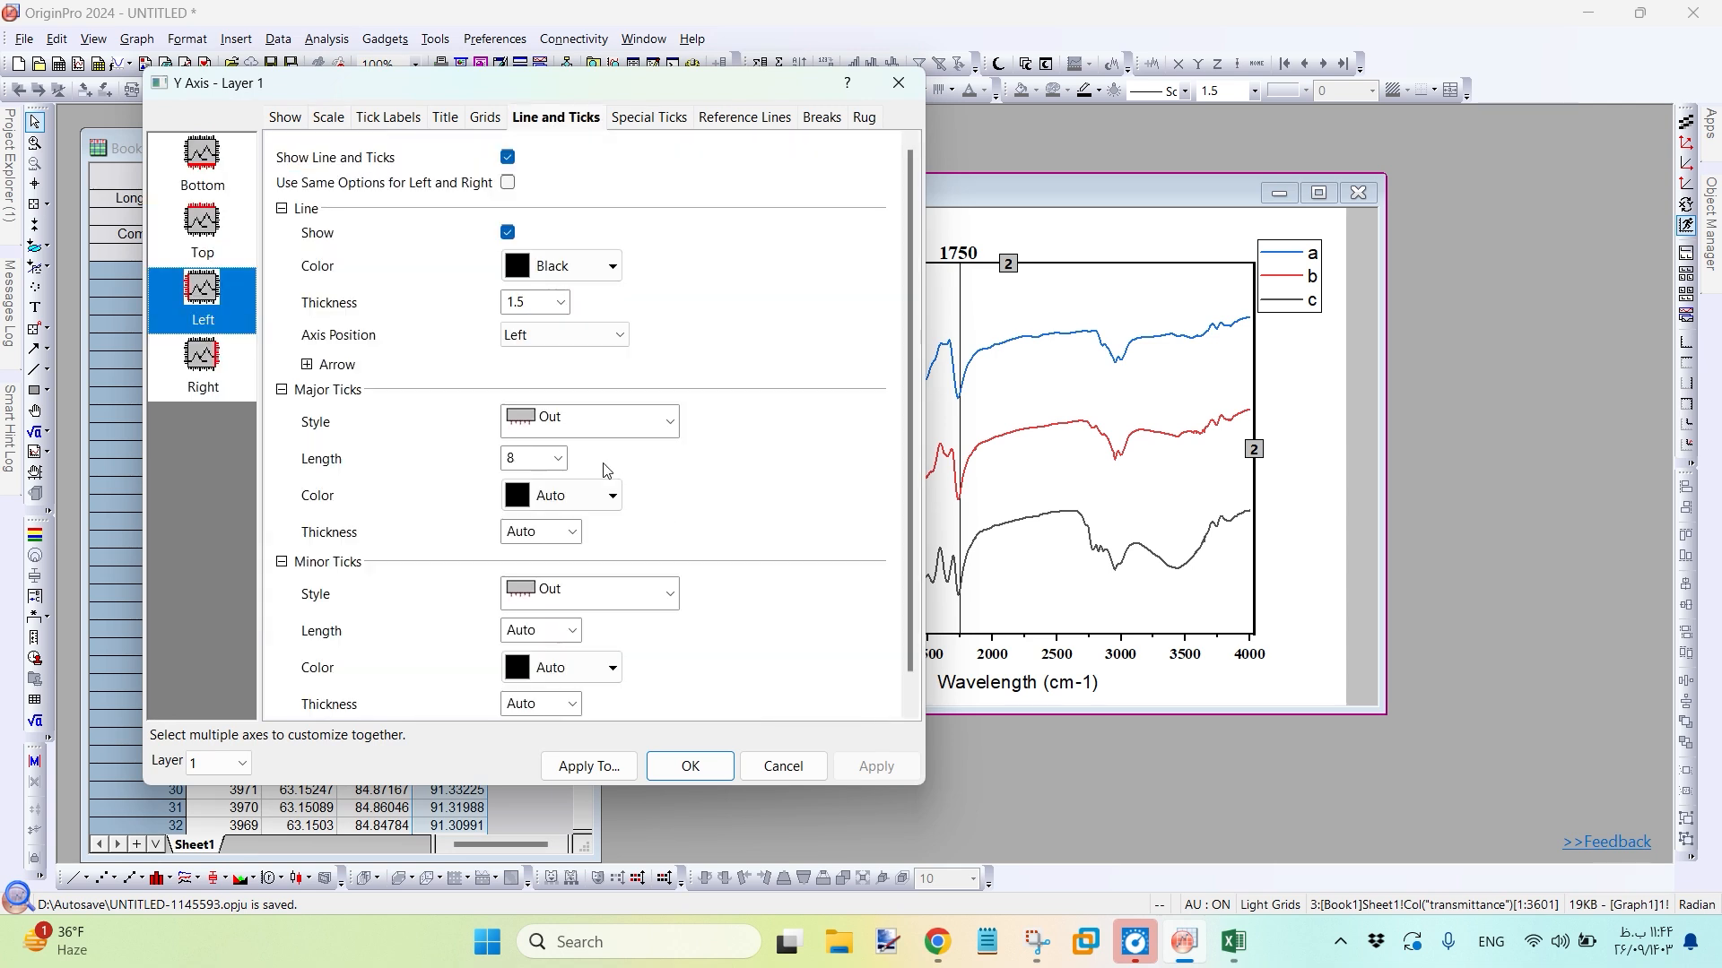
{"action": "left_click", "coordinate": [669, 422]}
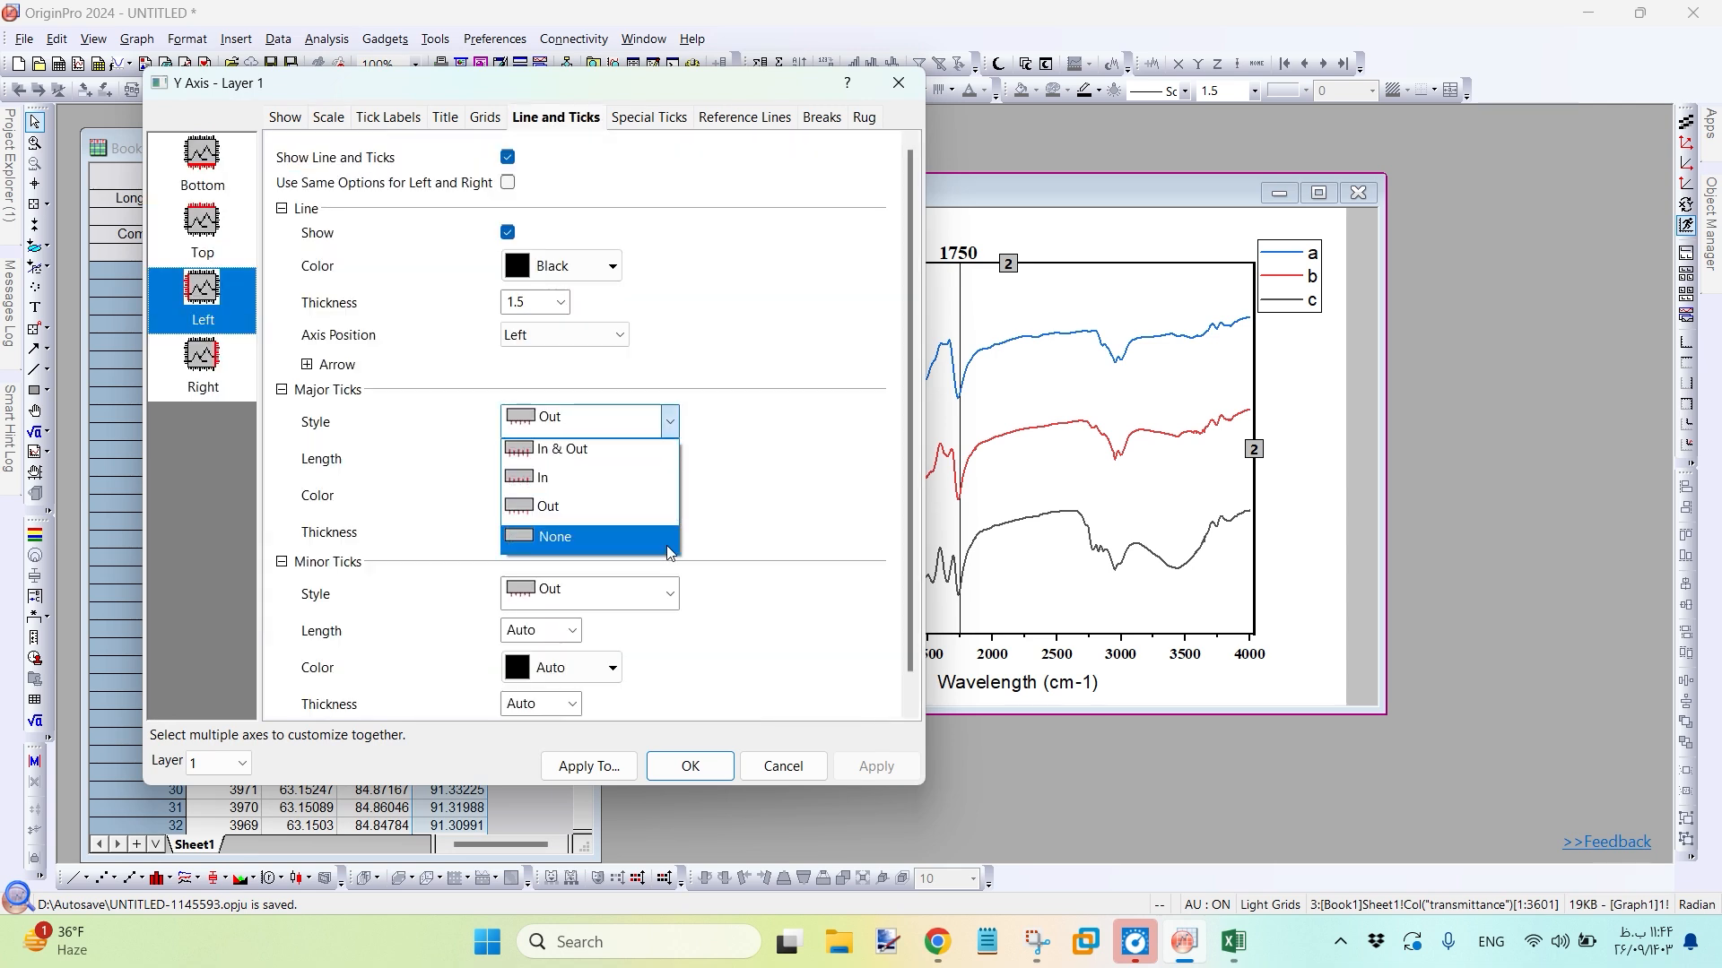
{"action": "left_click", "coordinate": [665, 536]}
{"action": "left_click", "coordinate": [669, 593]}
{"action": "left_click", "coordinate": [677, 708]}
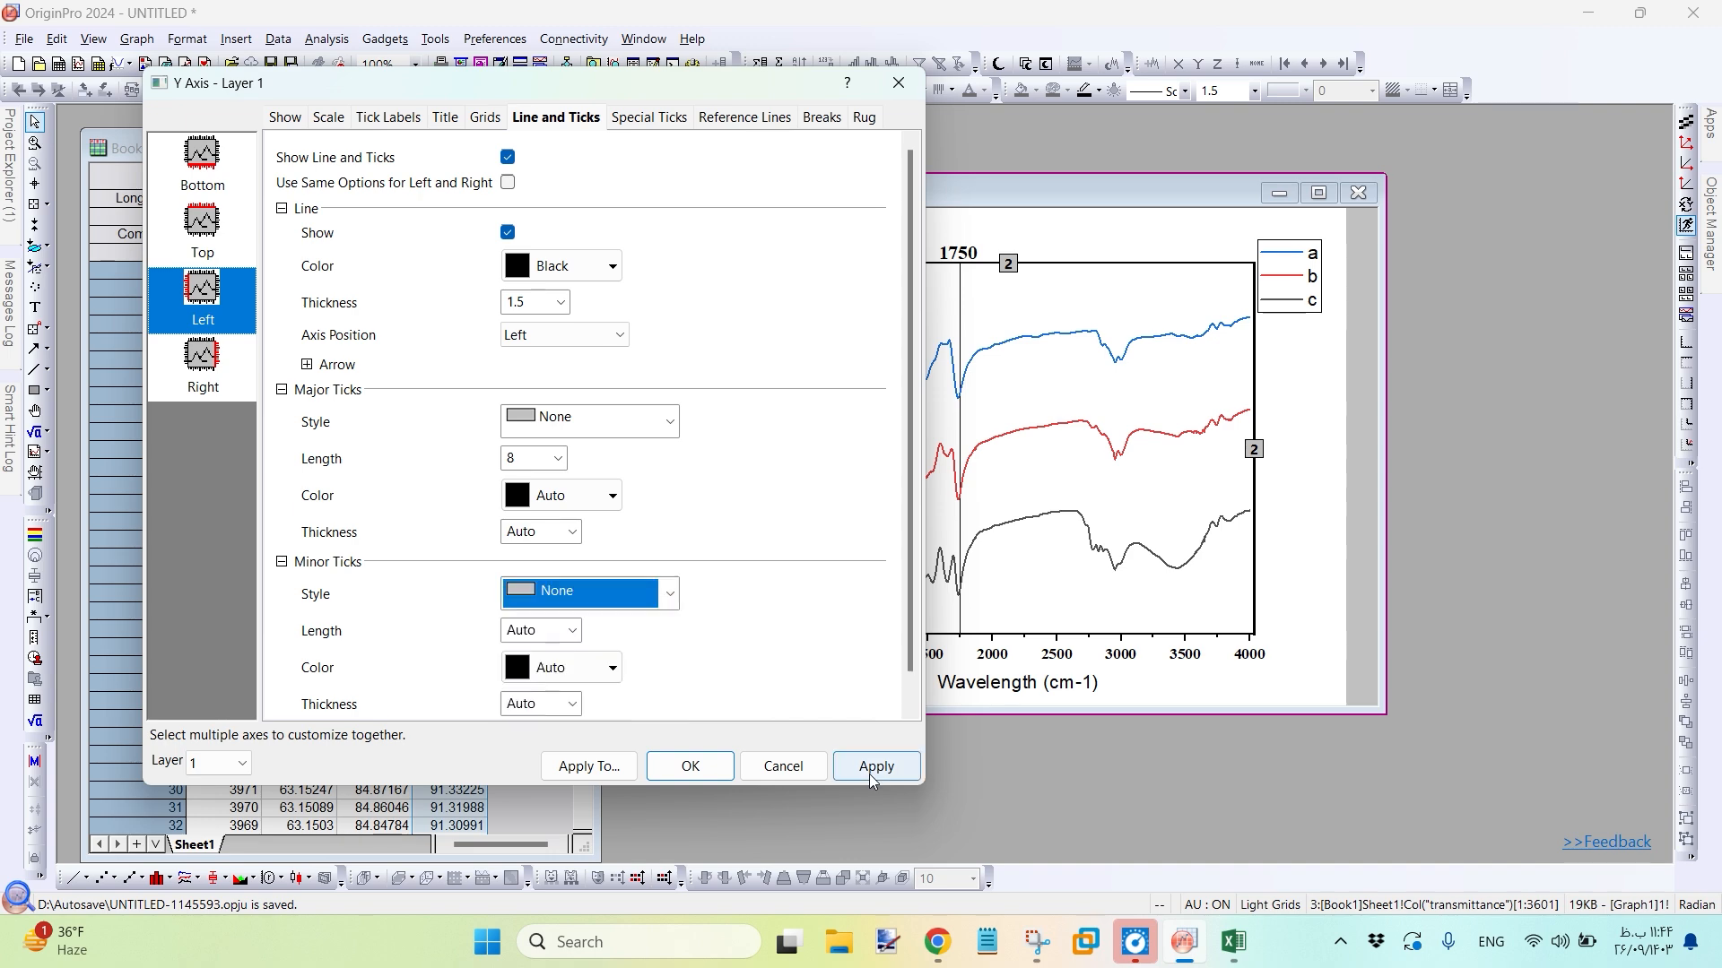
{"action": "left_click", "coordinate": [869, 768]}
{"action": "left_click", "coordinate": [898, 84]}
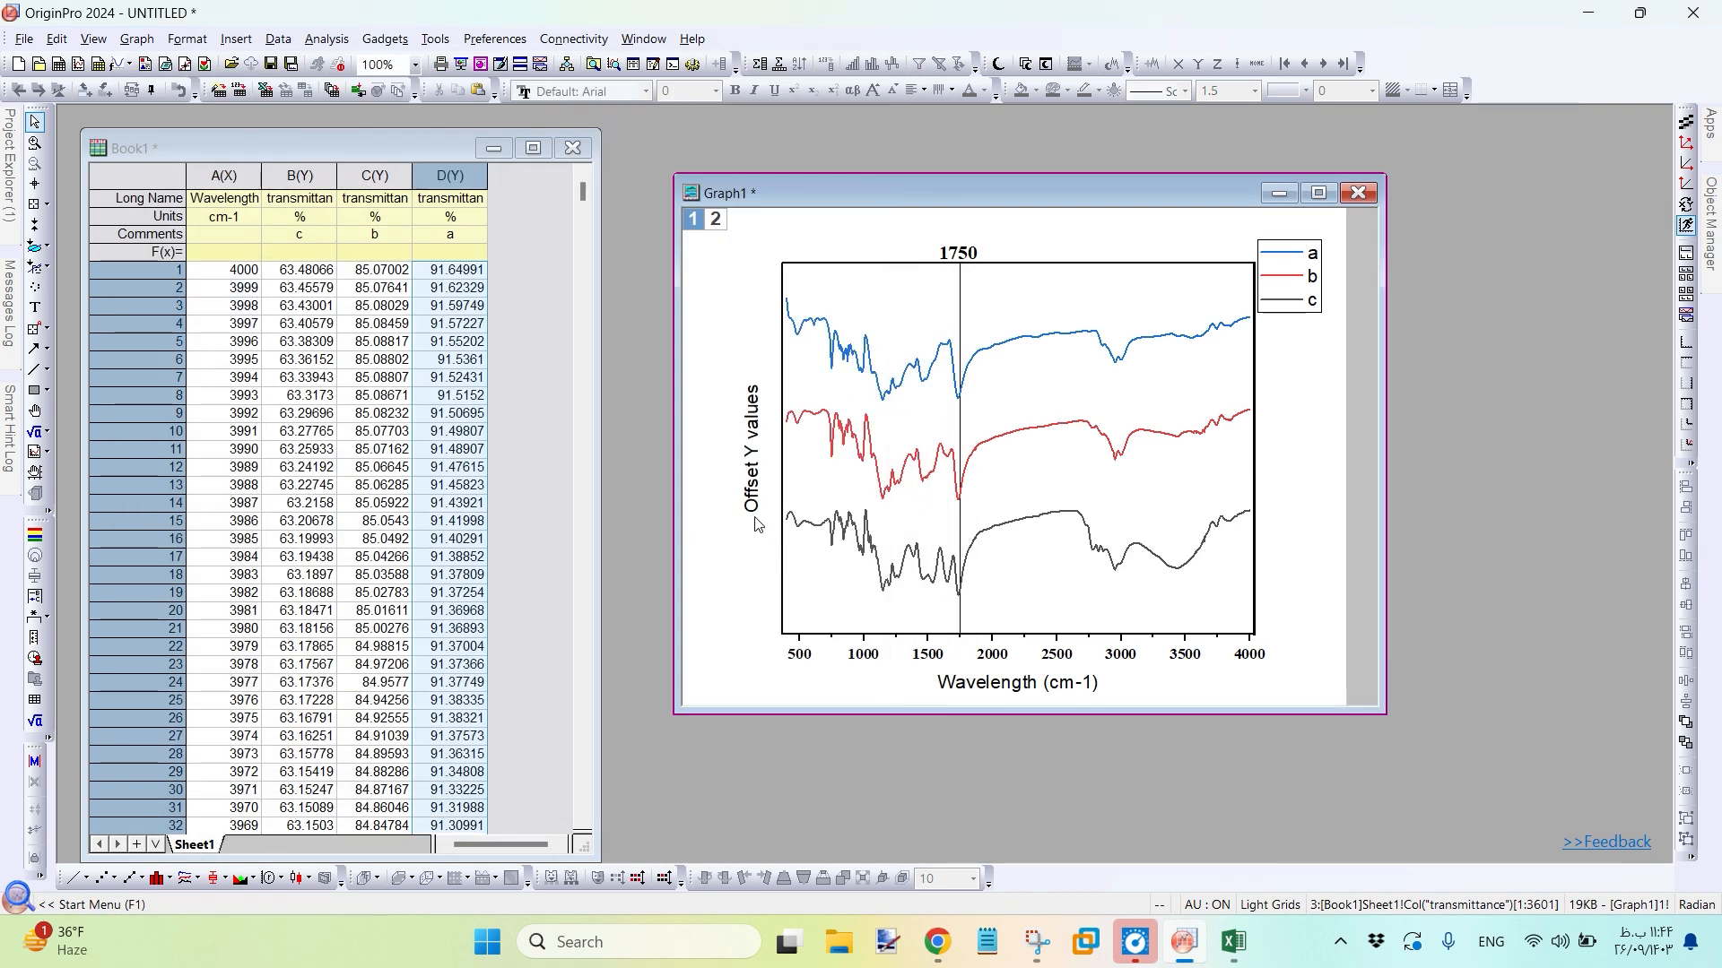
Replace the Y axis title with the text Transmittance (%)
{"action": "double_click", "coordinate": [753, 459]}
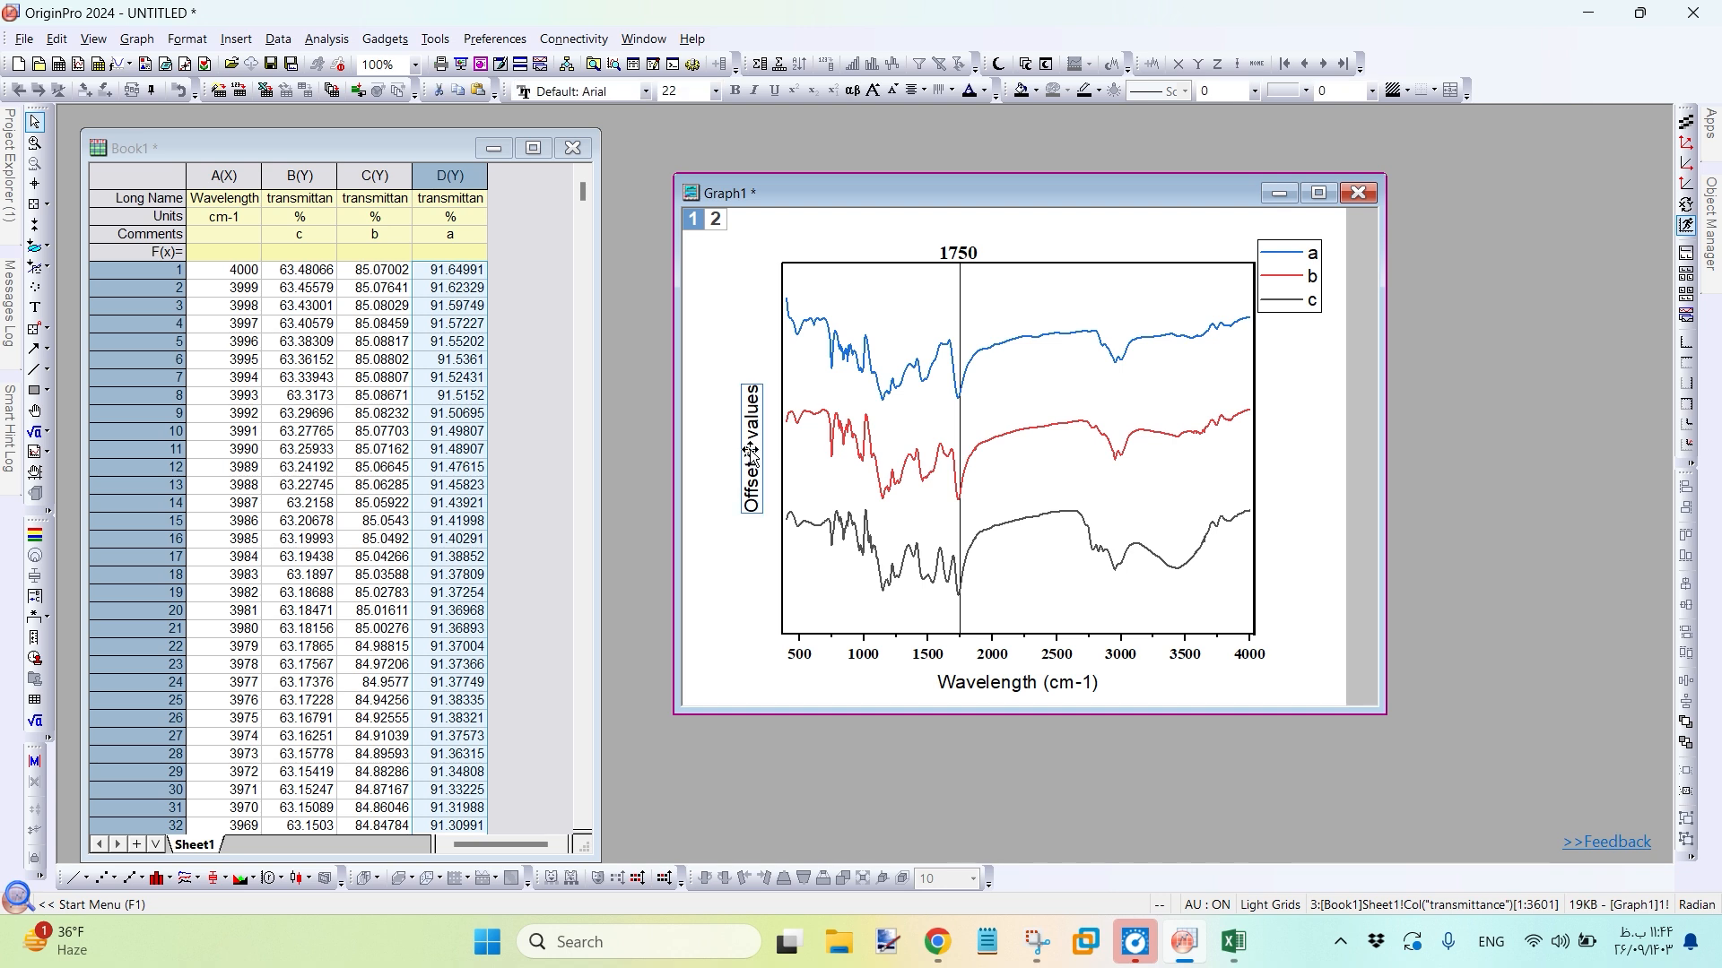
{"action": "left_click_drag", "start_coordinate": [698, 455], "coordinate": [860, 446]}
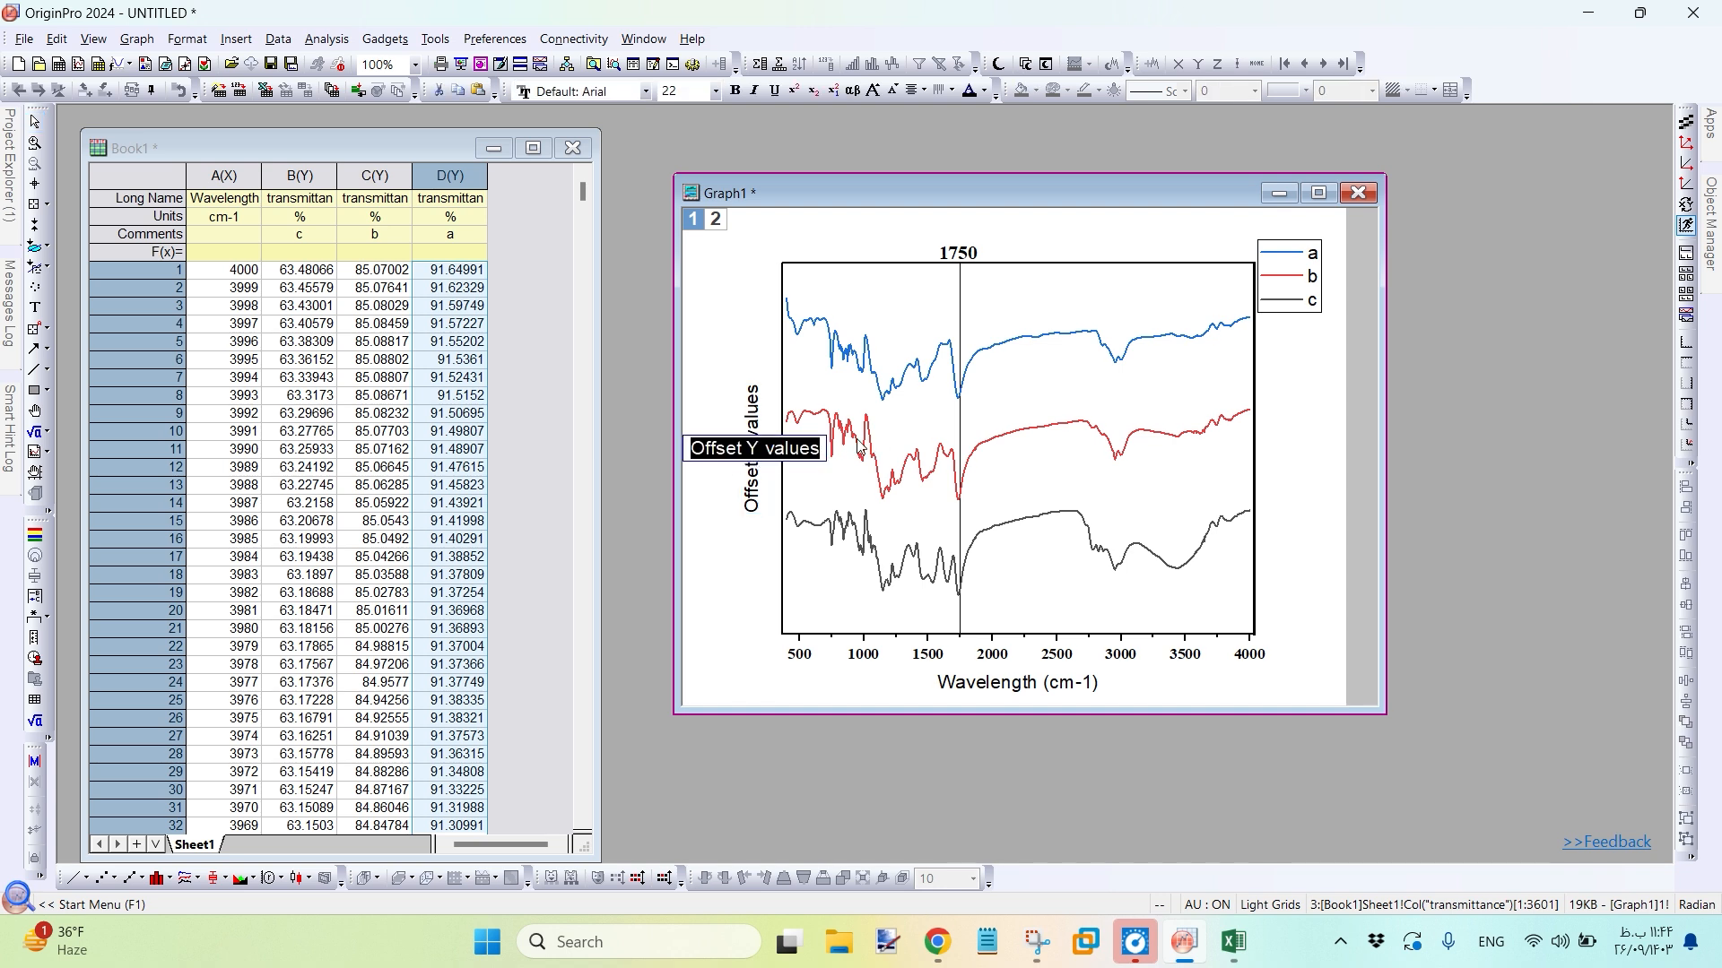
{"action": "key", "text": "Delete"}
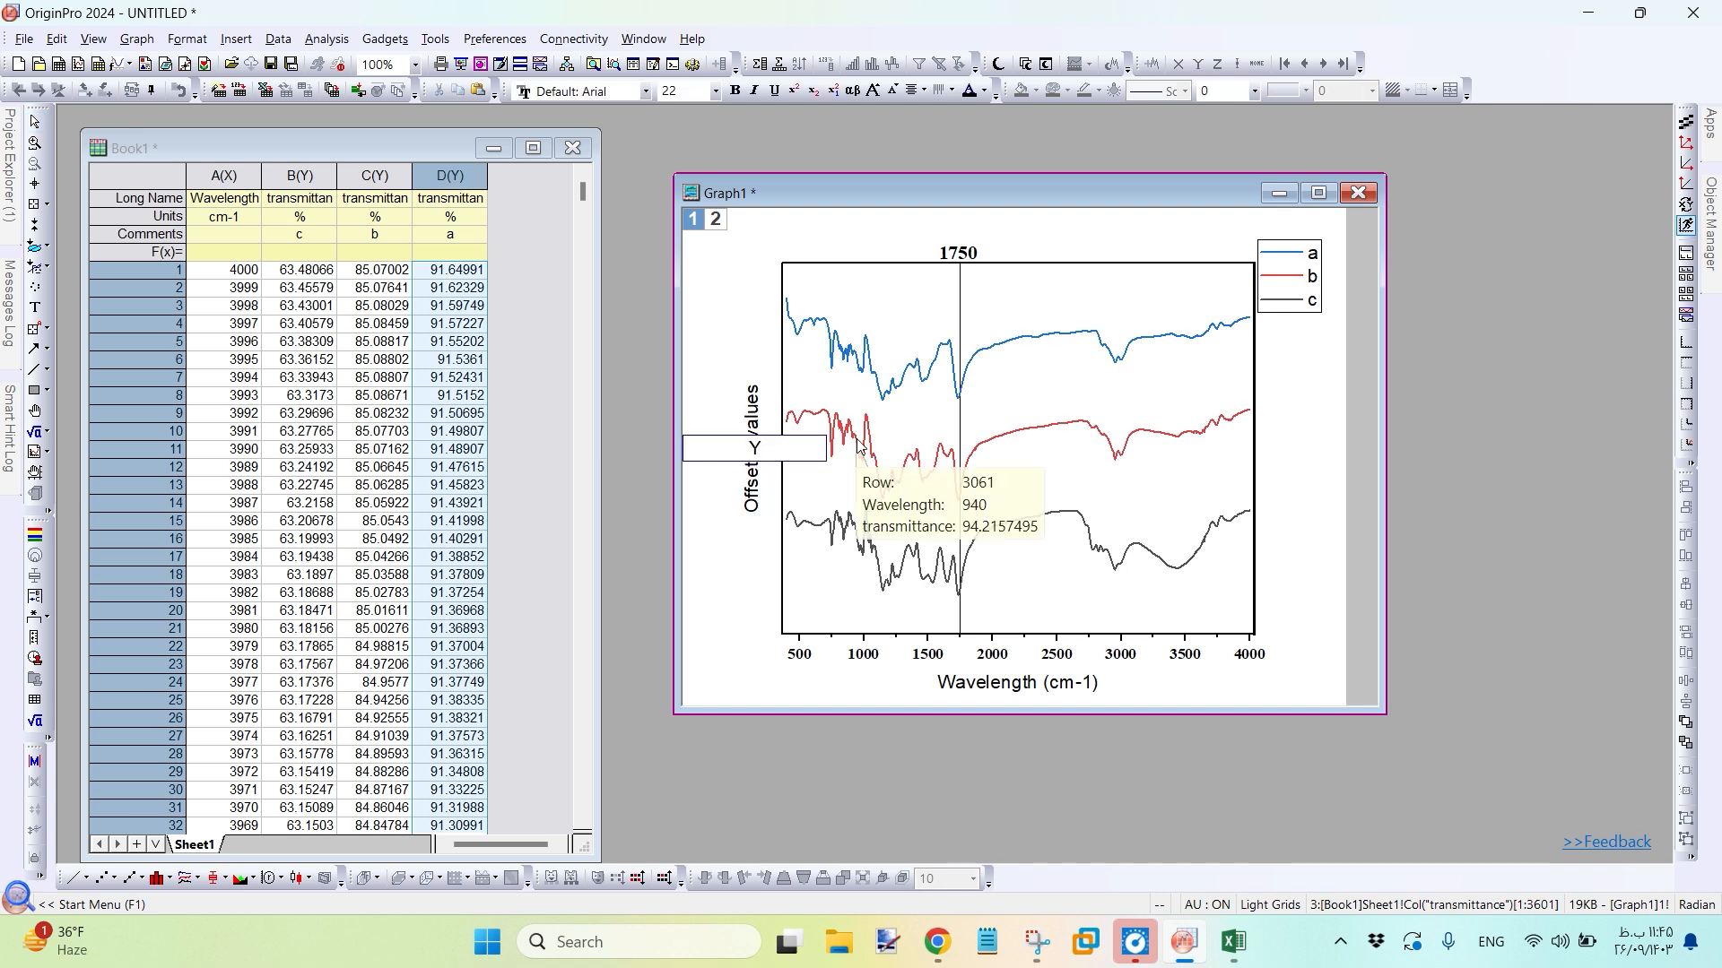
{"action": "type", "text": "Tra"}
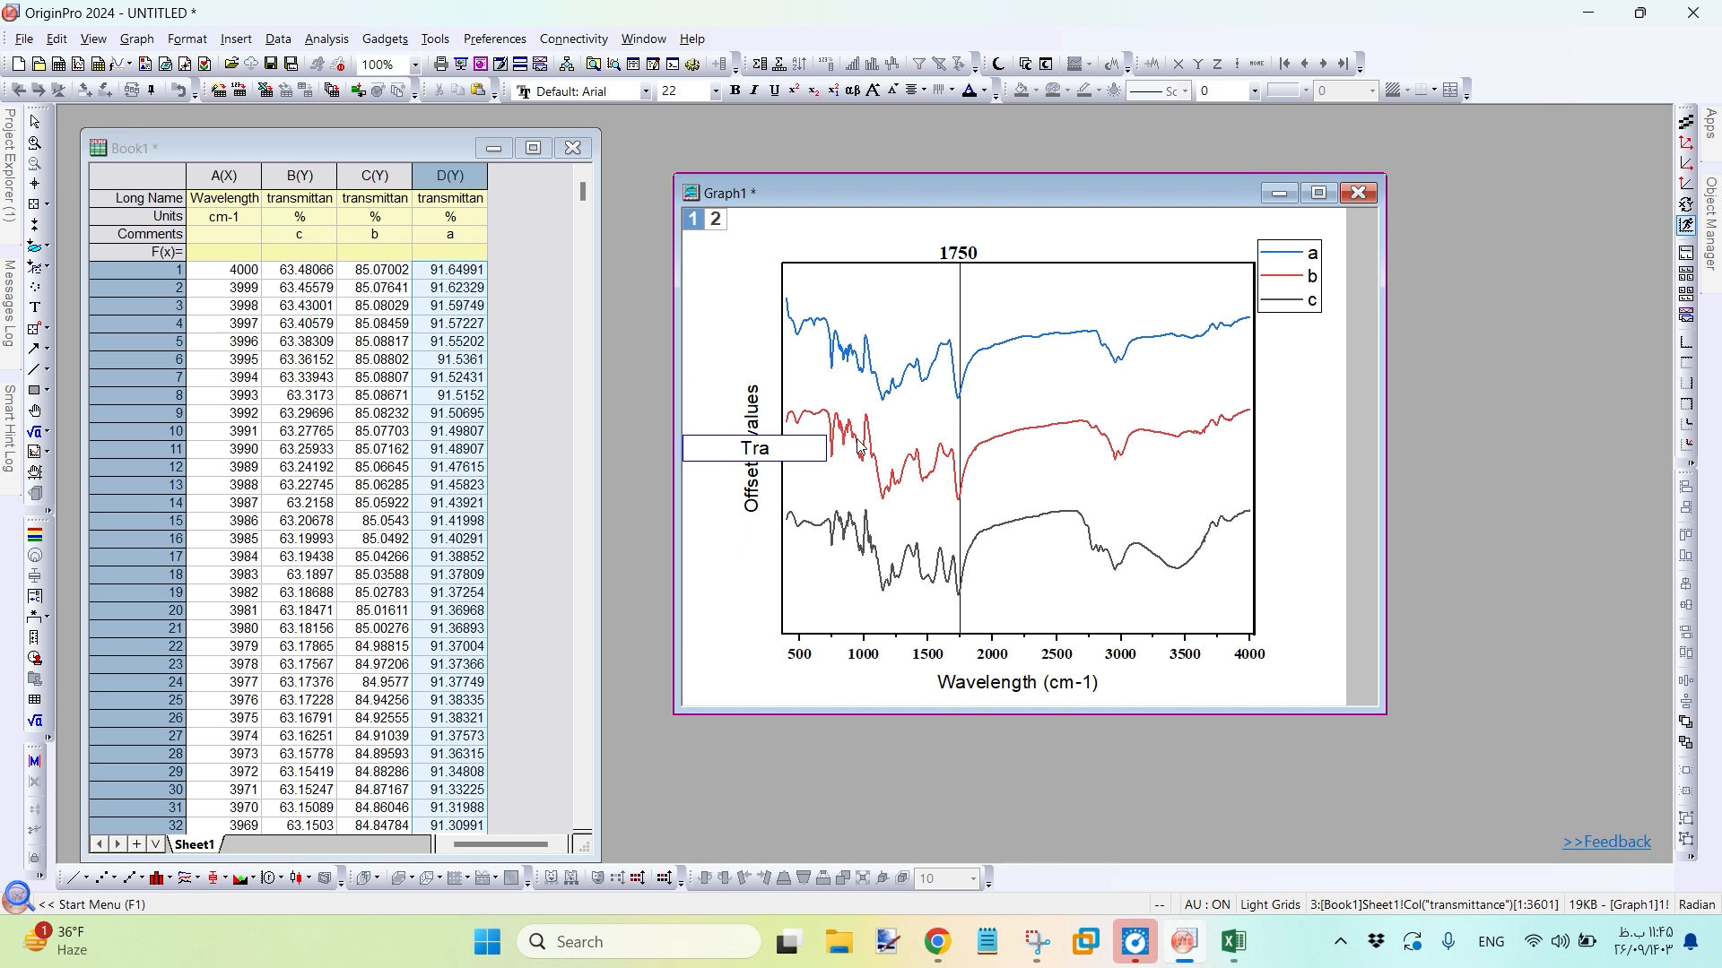
{"action": "type", "text": "nsm"}
{"action": "type", "text": "ittance"}
{"action": "type", "text": " ()"}
{"action": "type", "text": "%"}
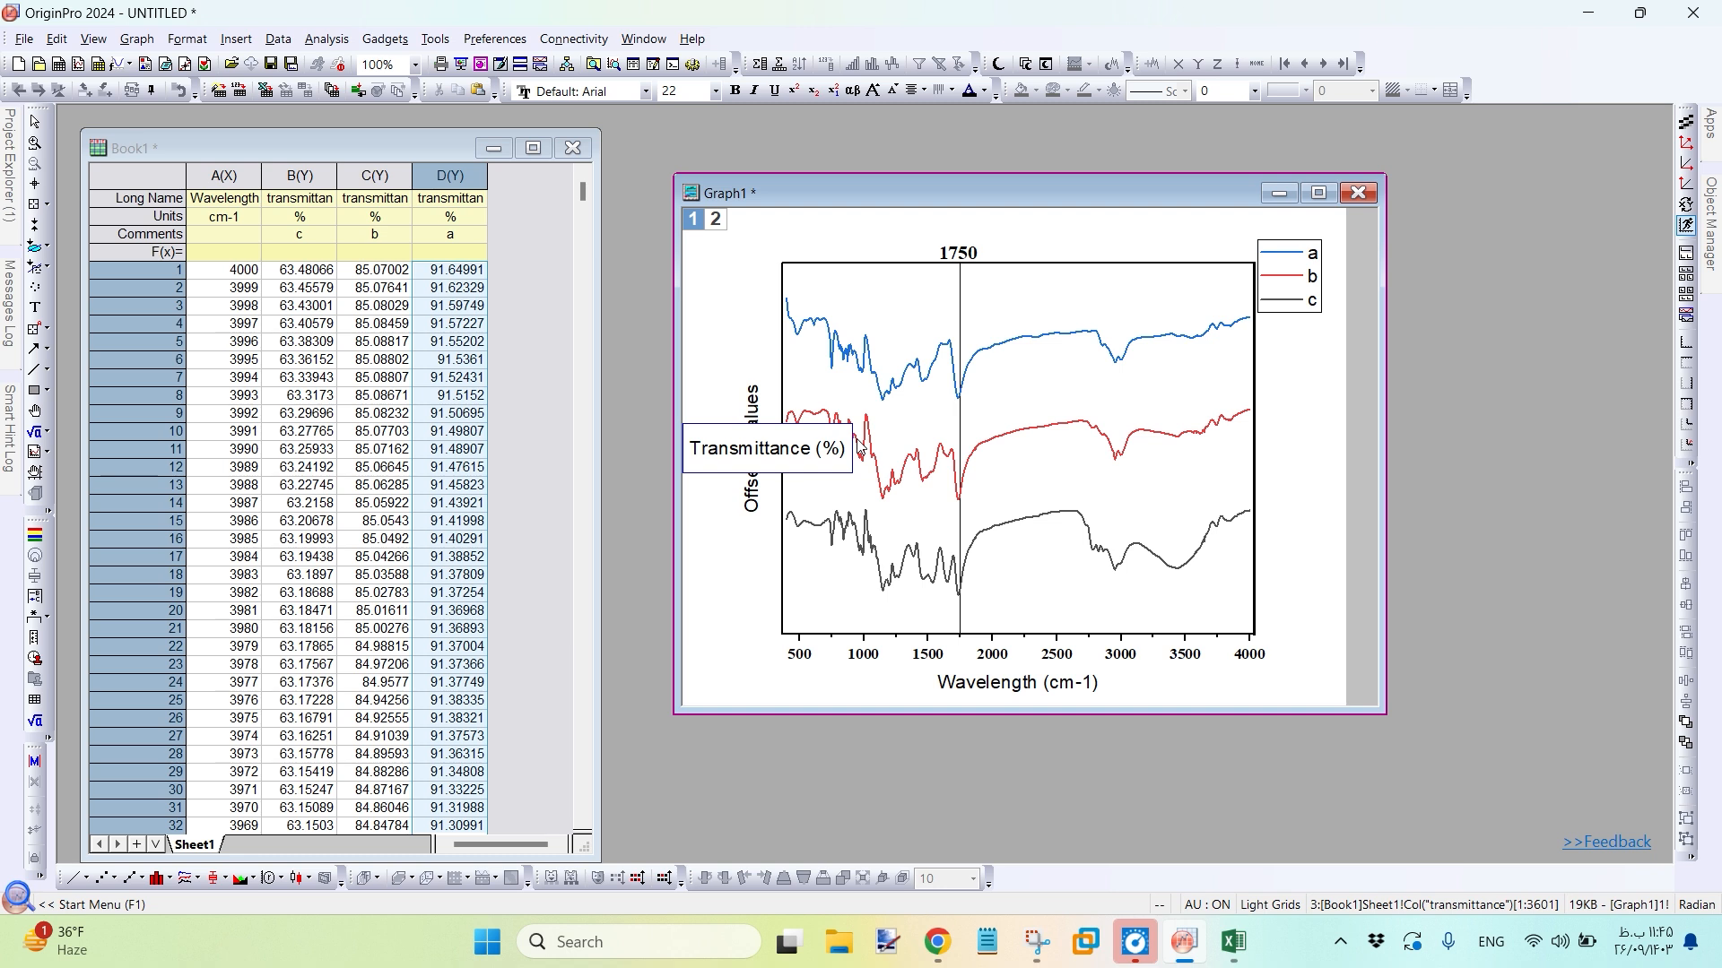
{"action": "left_click", "coordinate": [859, 242]}
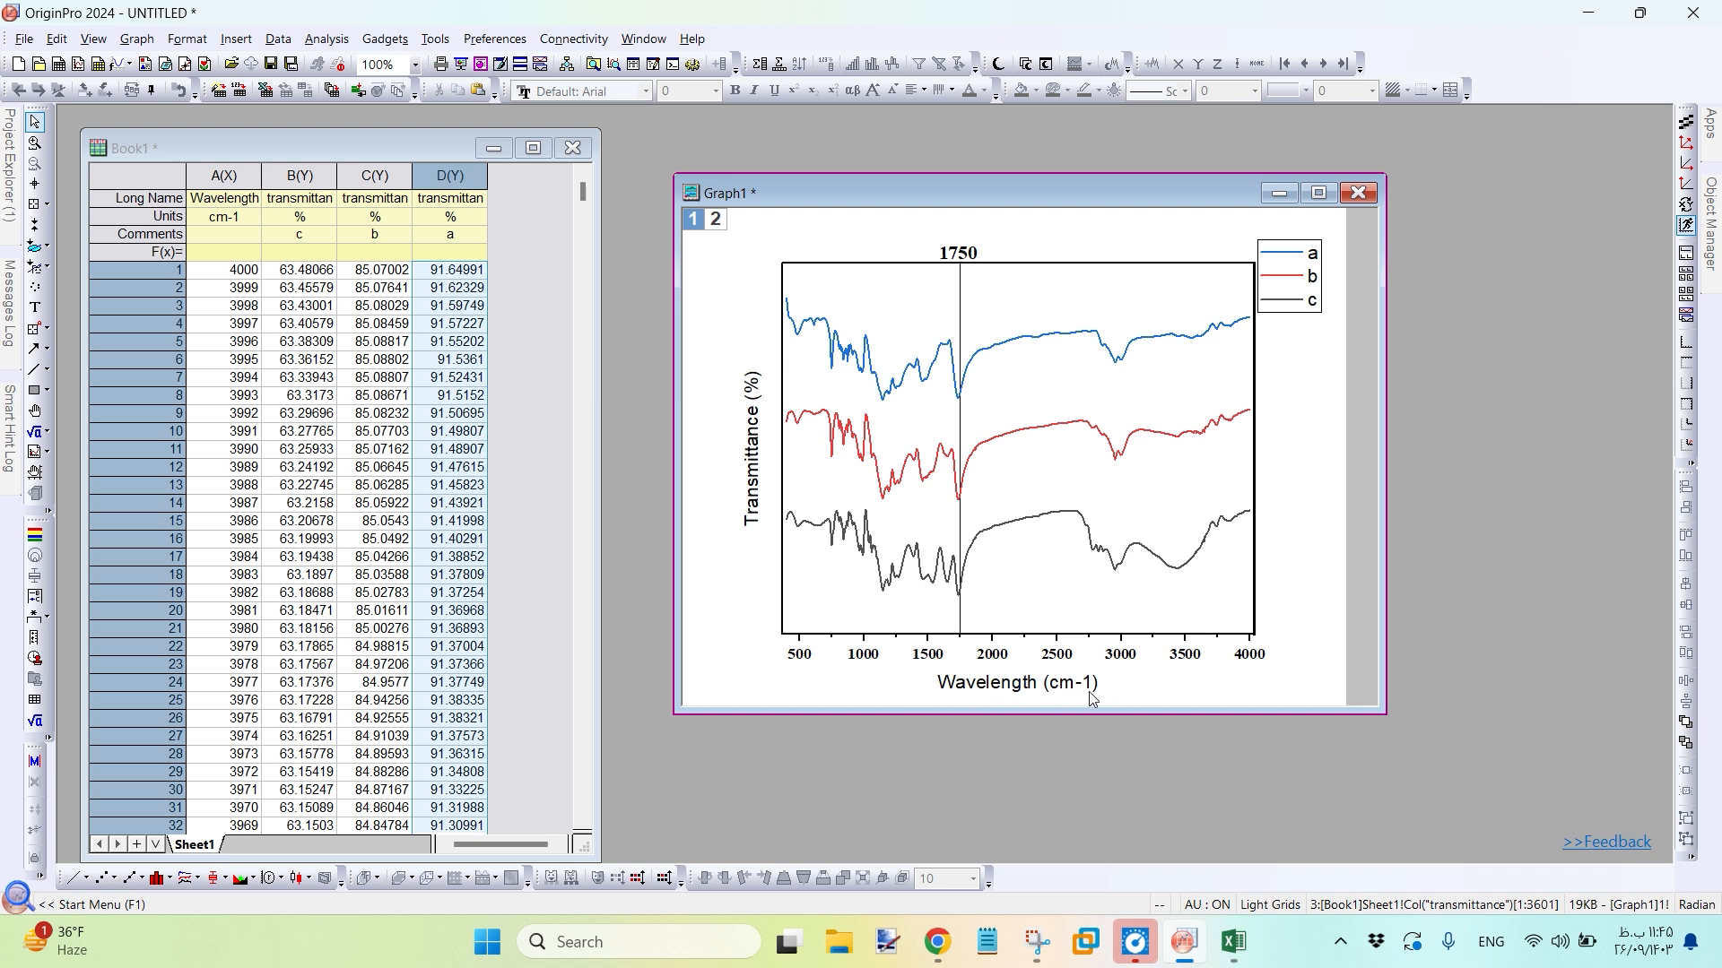
Replace the X axis title with the text Wavelength cm-1, with the -1 as superscript
{"action": "double_click", "coordinate": [982, 685]}
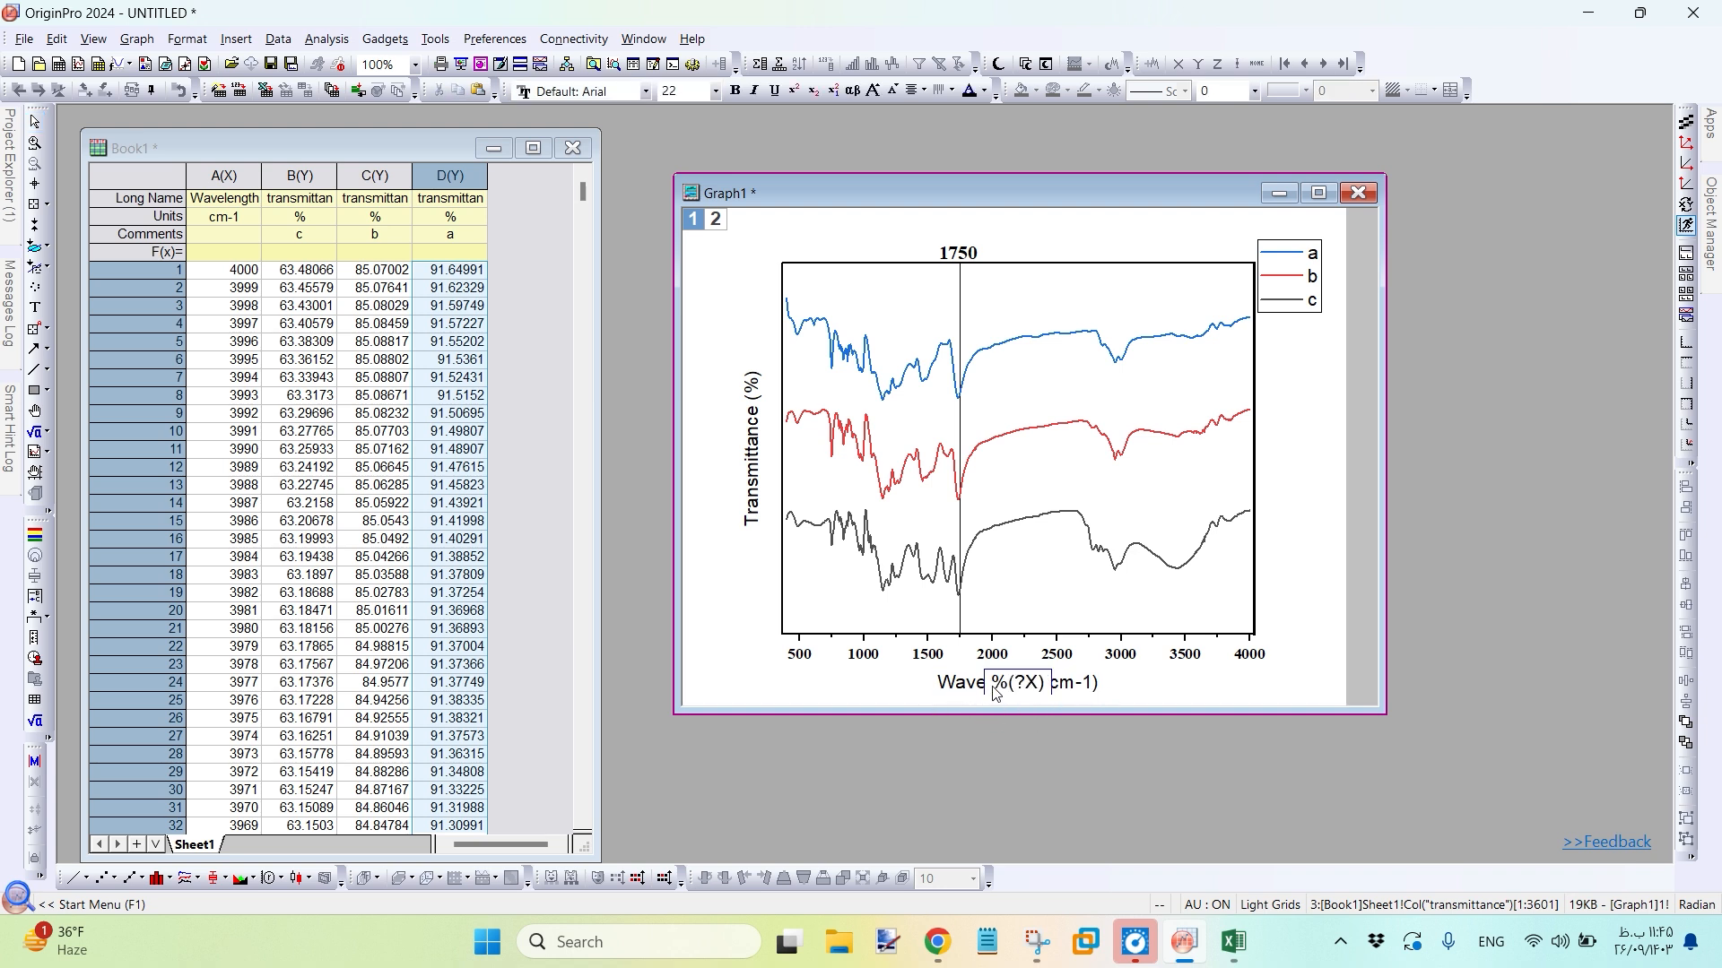
{"action": "left_click_drag", "start_coordinate": [990, 685], "coordinate": [1040, 687]}
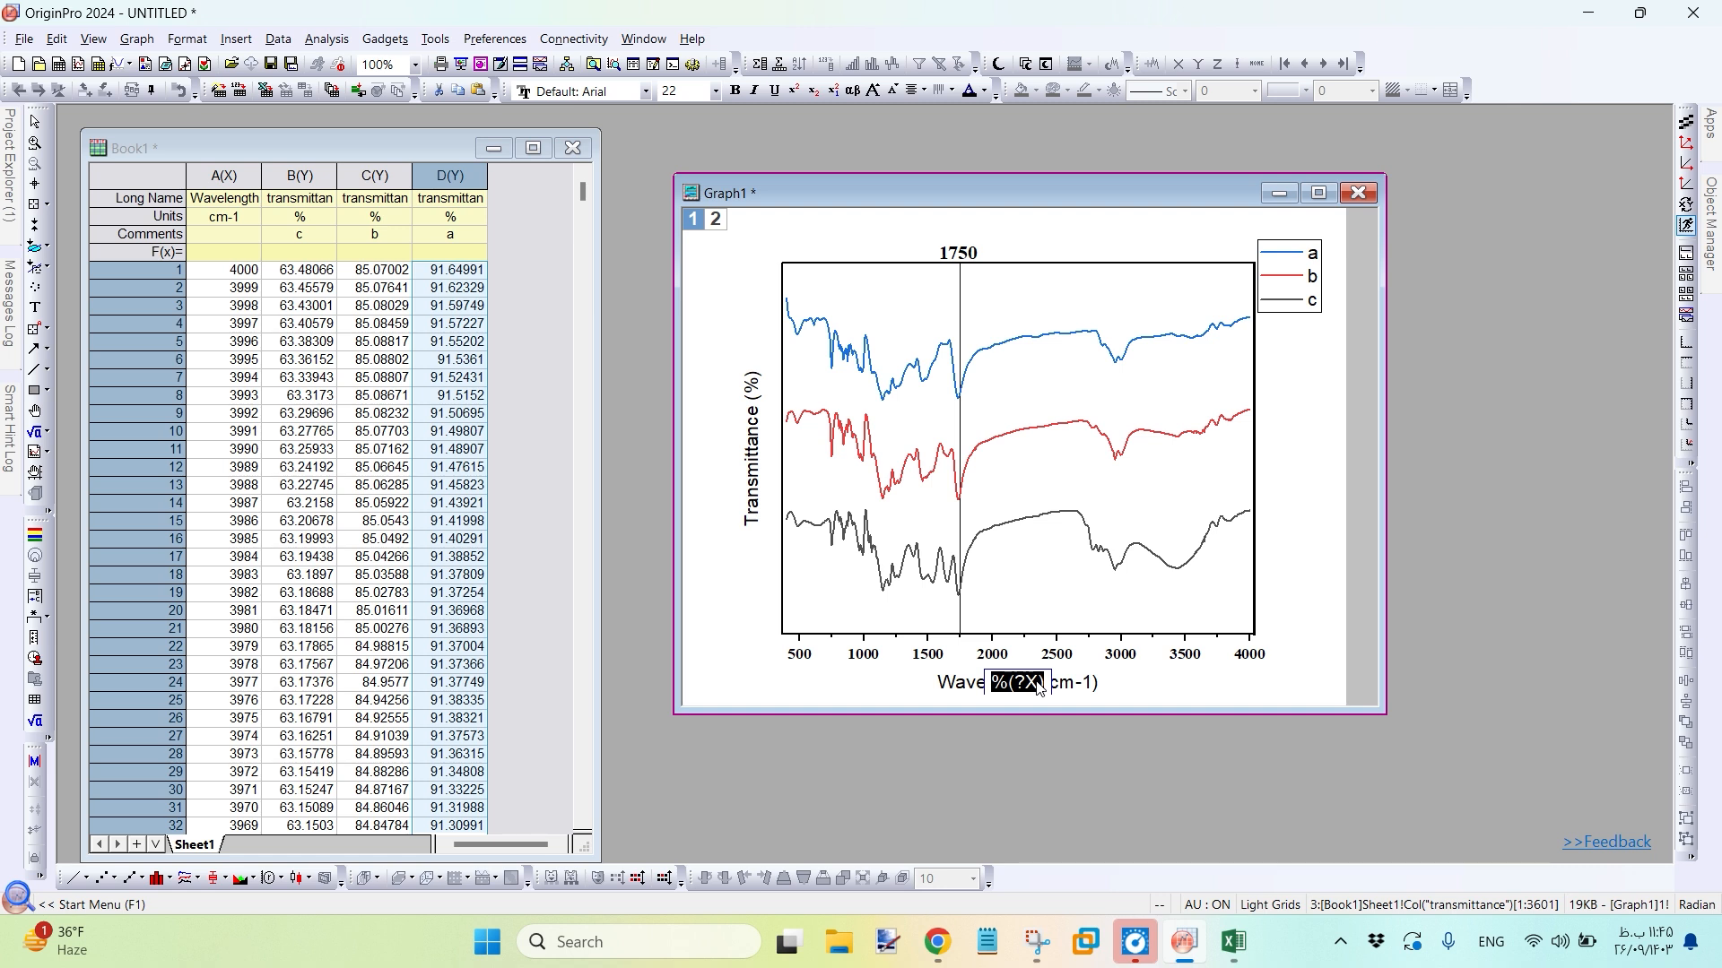
{"action": "type", "text": "Wave"}
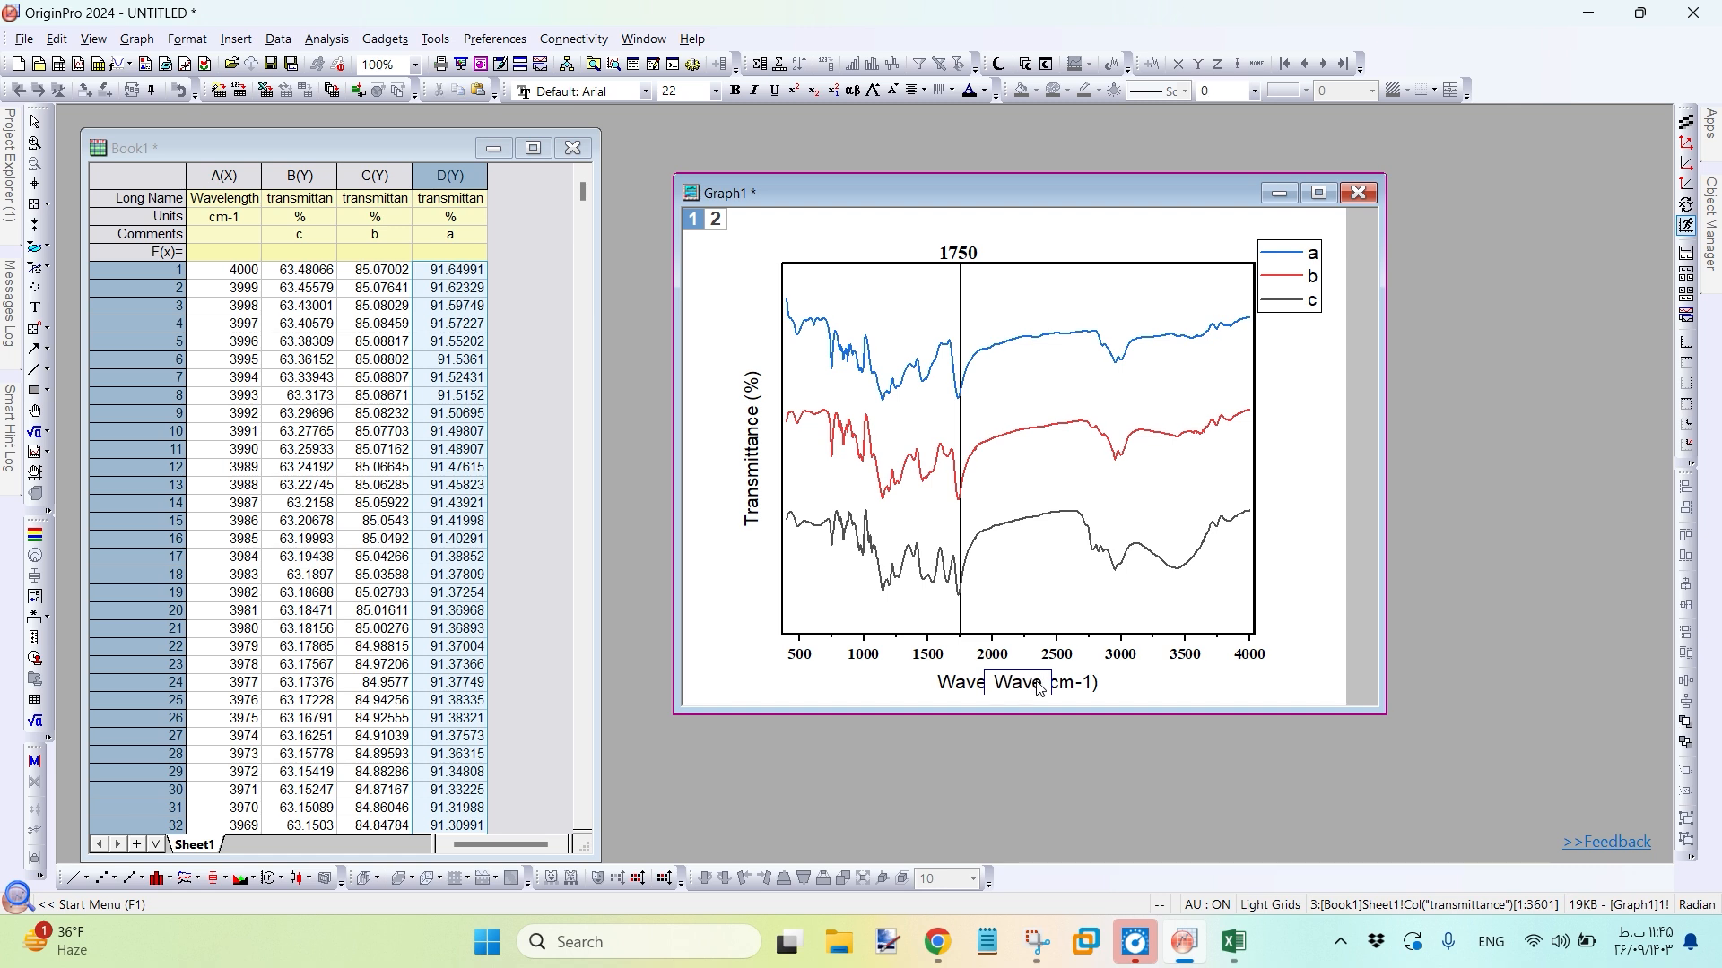
{"action": "type", "text": "length cm"}
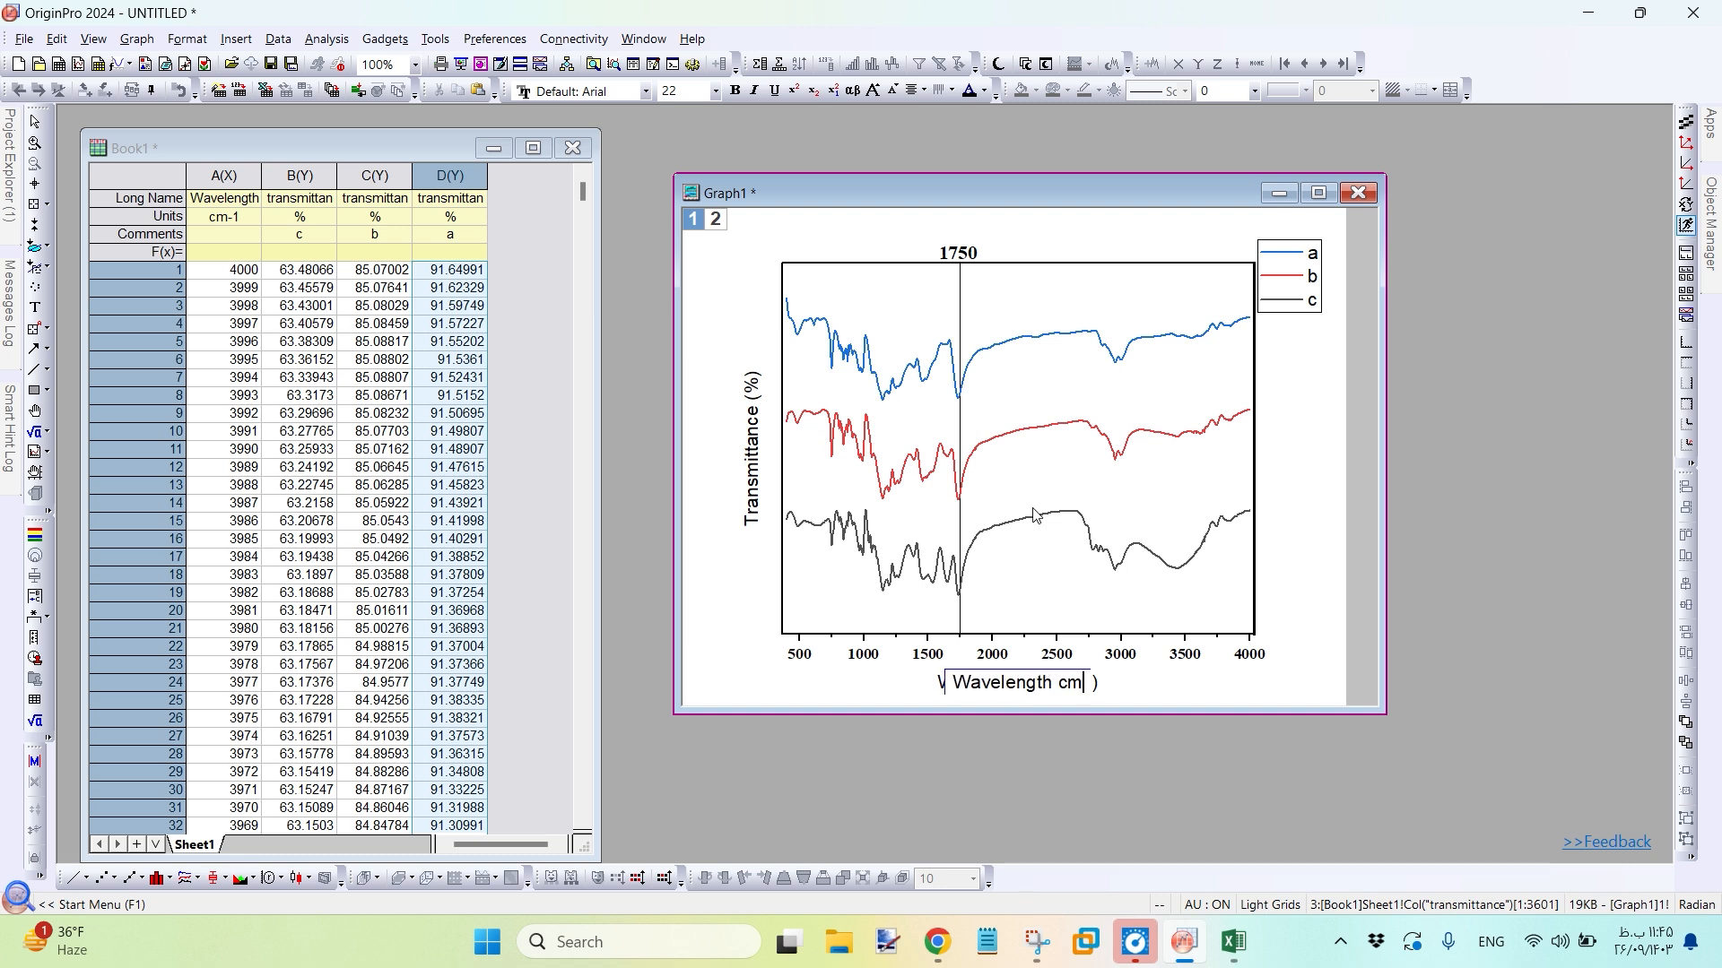
{"action": "left_click", "coordinate": [793, 93]}
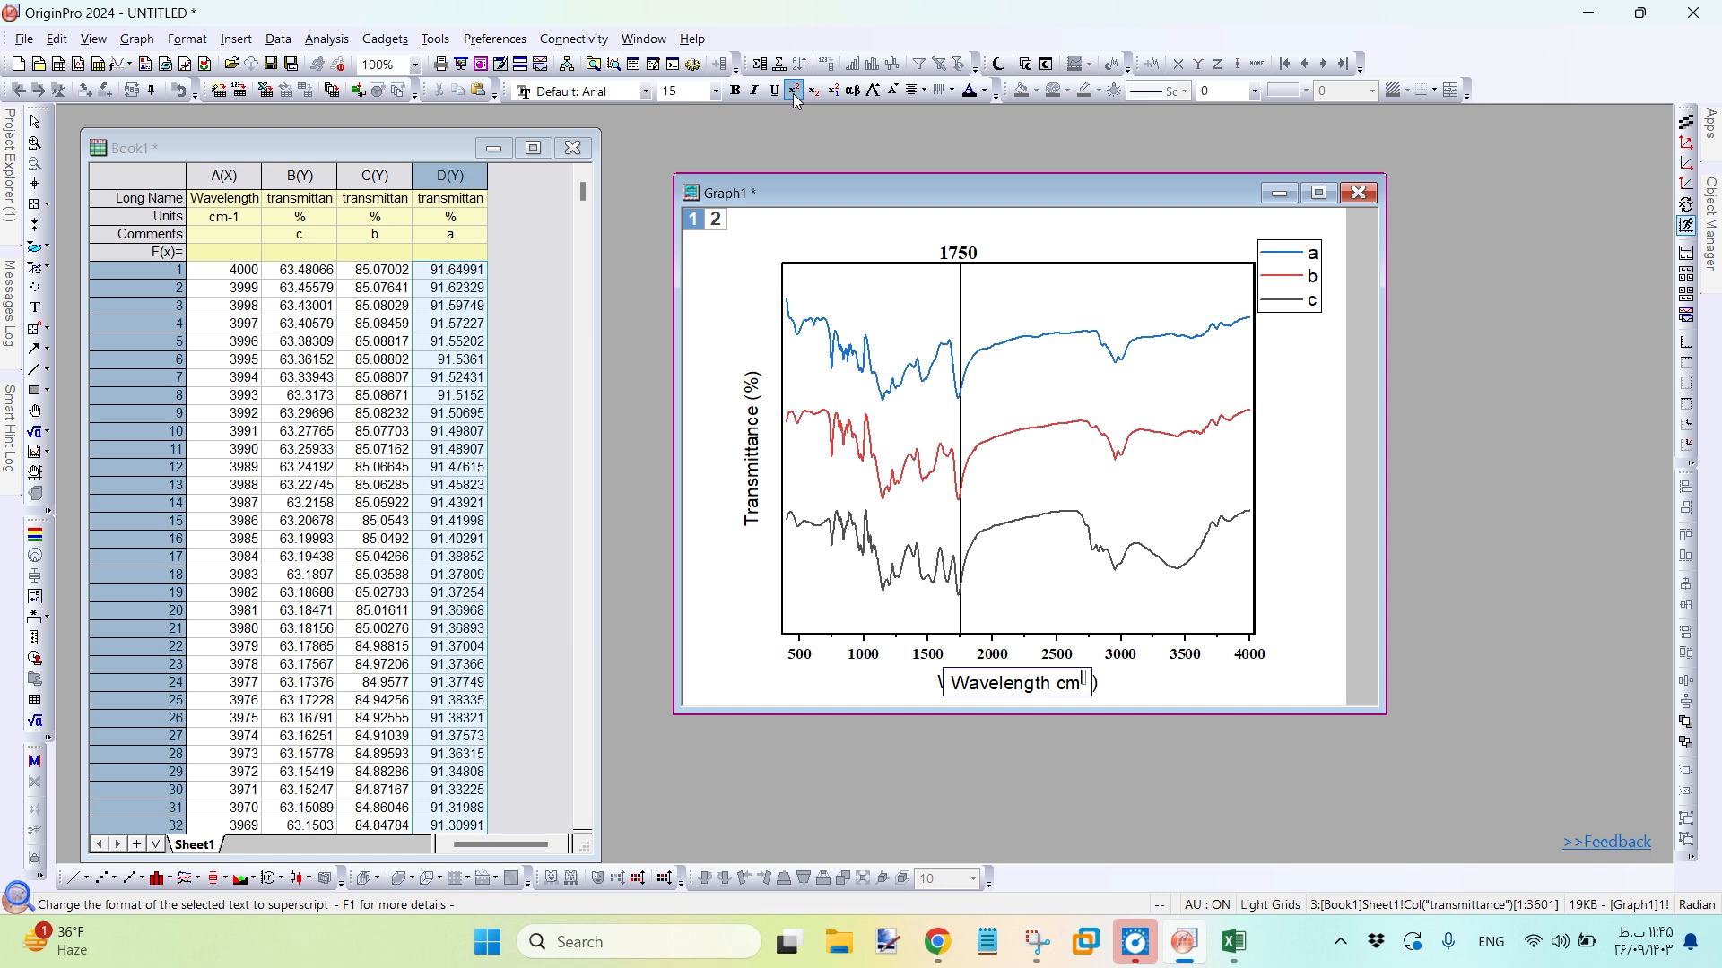
{"action": "type", "text": "-1"}
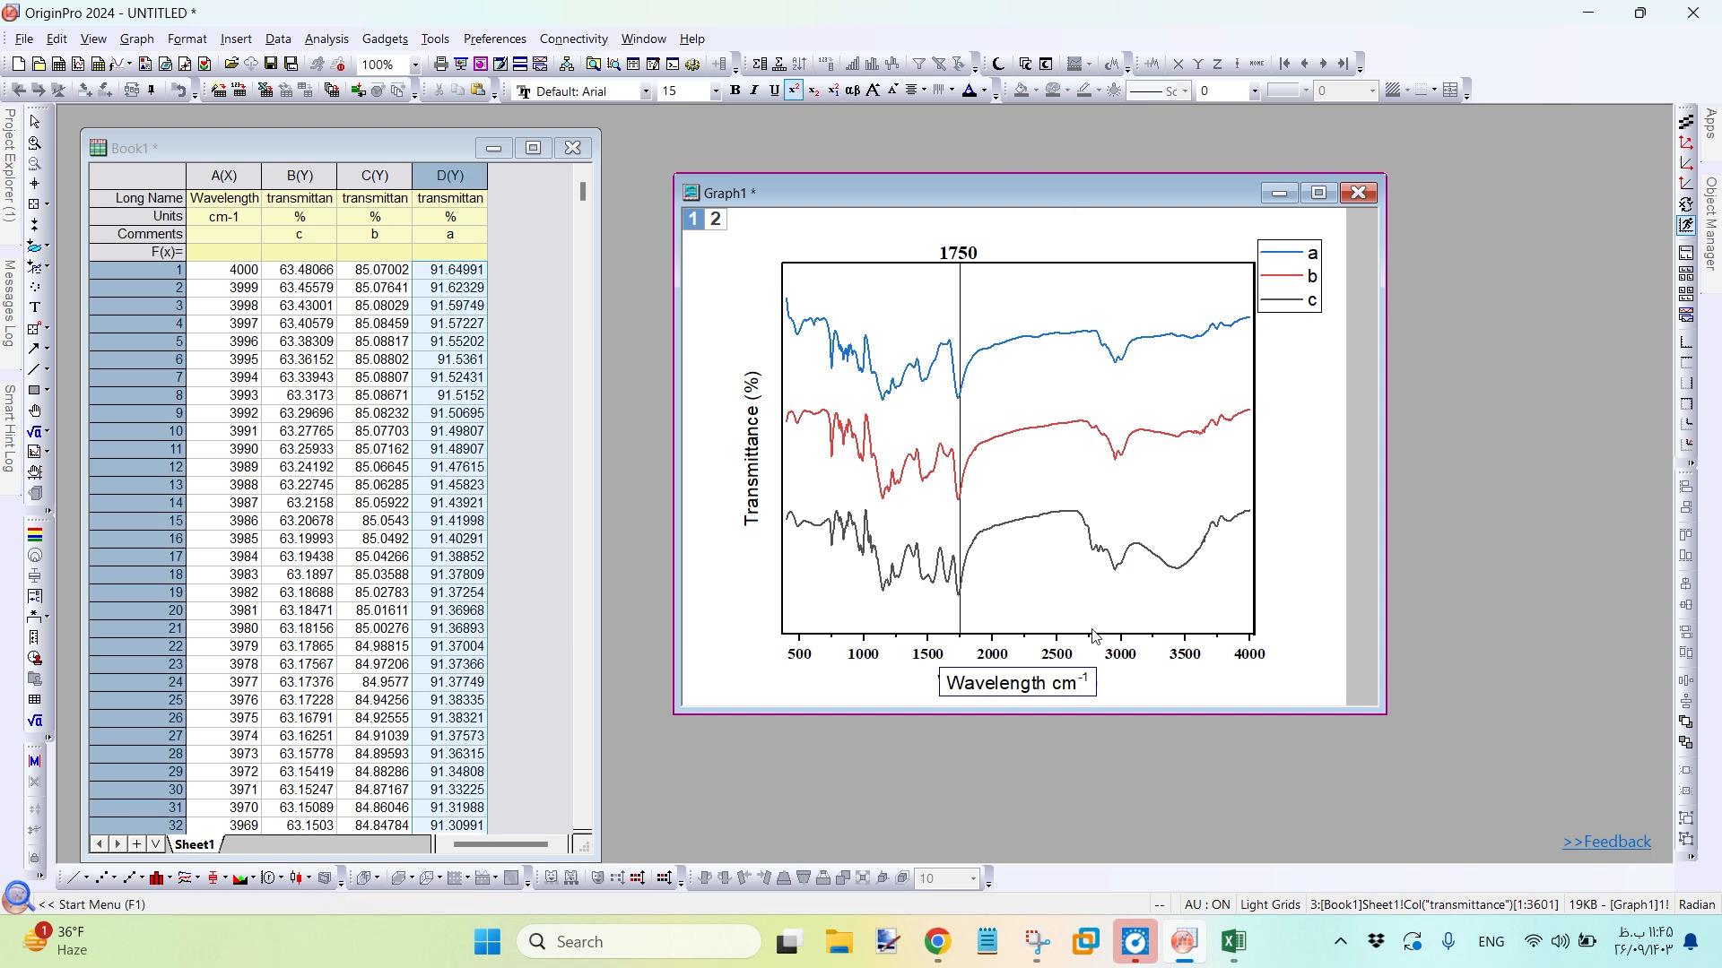
{"action": "left_click", "coordinate": [1106, 703]}
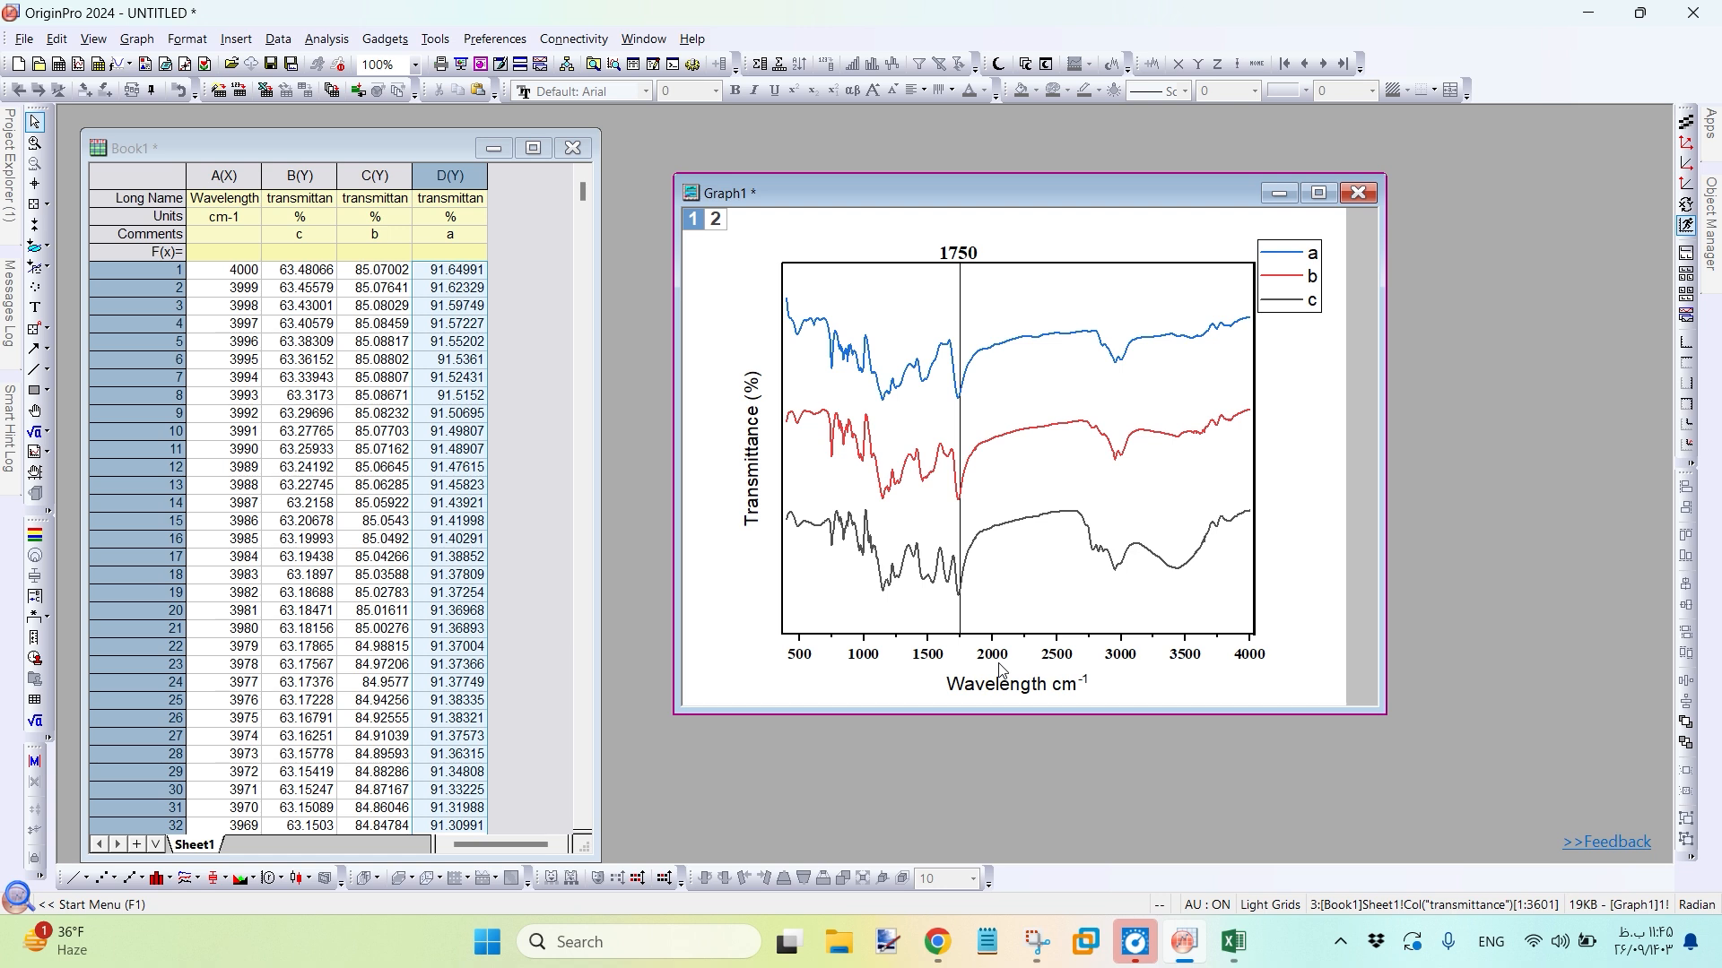
Replace the three placeholder legend entries with the plain text labels a, b and c in order
{"action": "double_click", "coordinate": [1314, 265]}
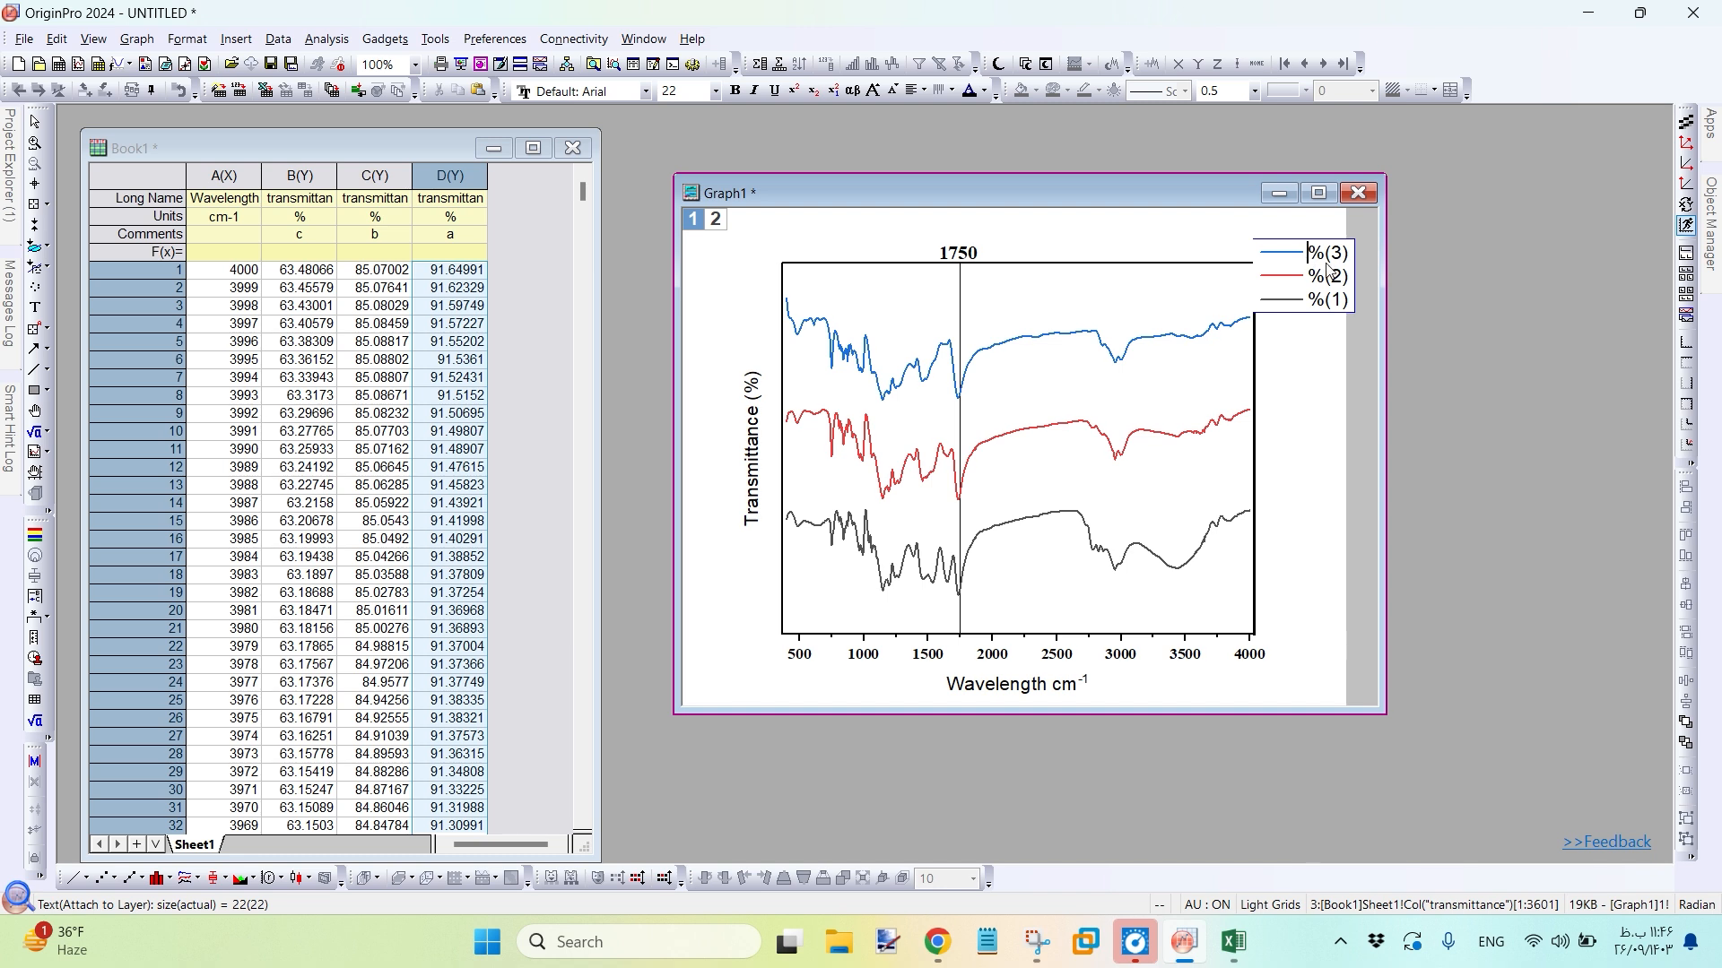
{"action": "key", "text": "shift+Right"}
{"action": "key", "text": "shift+Right"}
{"action": "key", "text": "shift+Right"}
{"action": "key", "text": "shift+Right"}
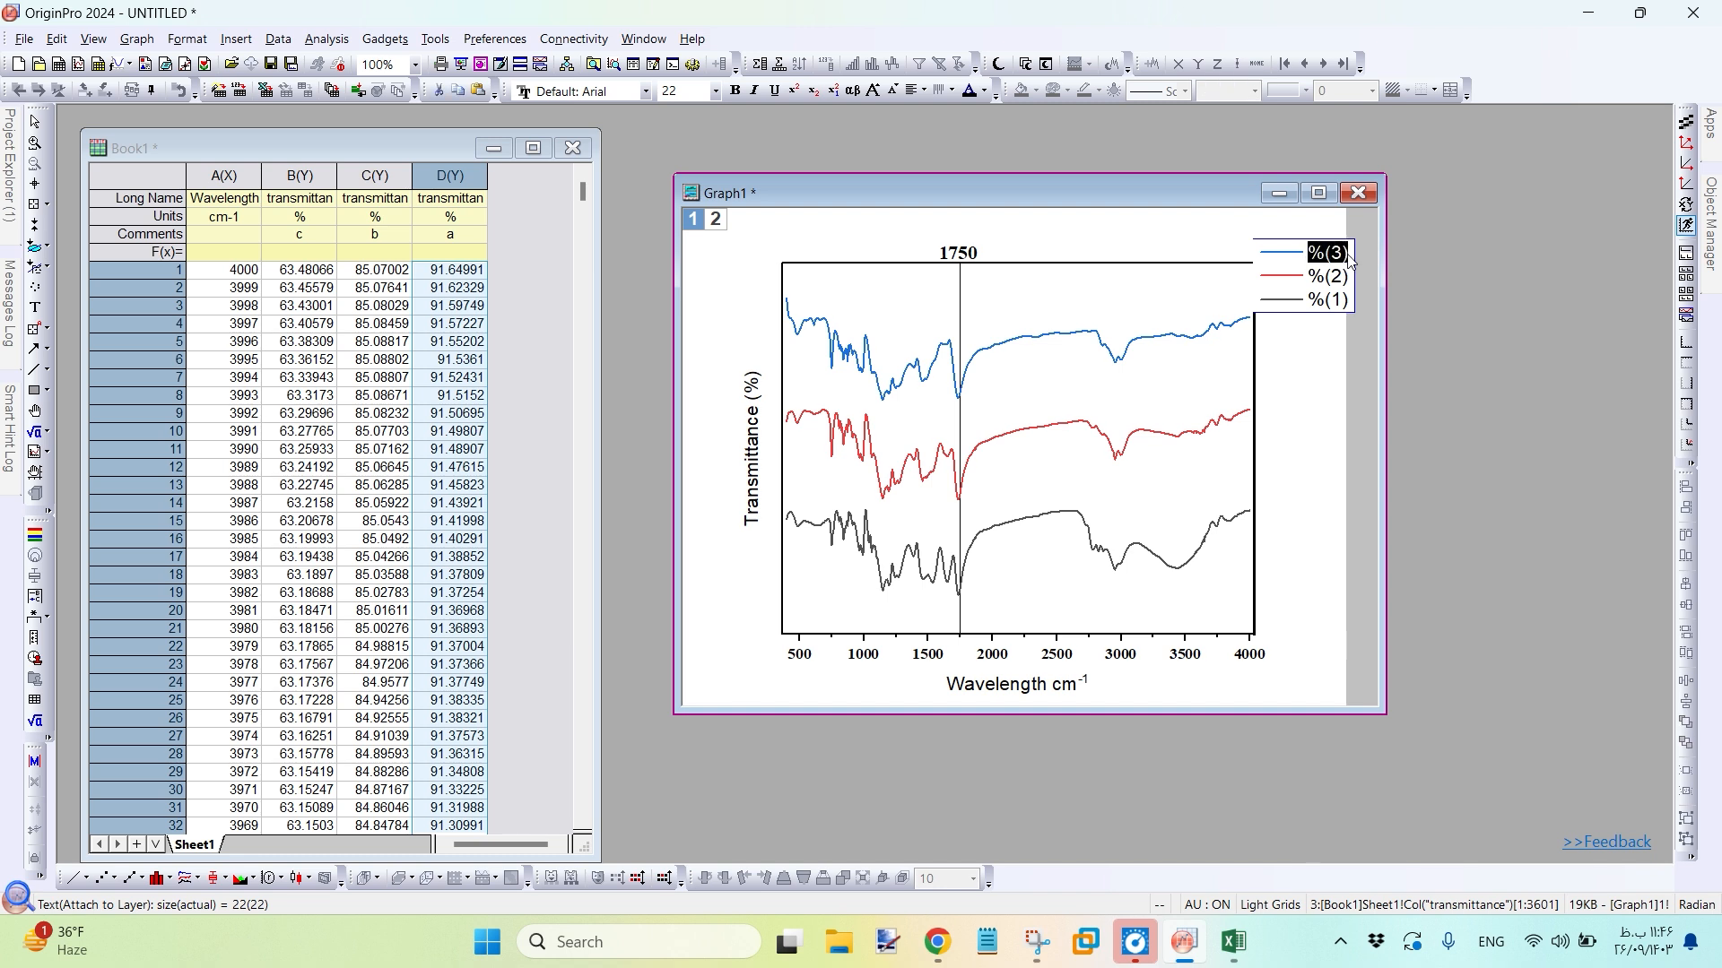
{"action": "type", "text": "a"}
{"action": "left_click_drag", "start_coordinate": [1308, 276], "coordinate": [1364, 317]}
{"action": "type", "text": "b "}
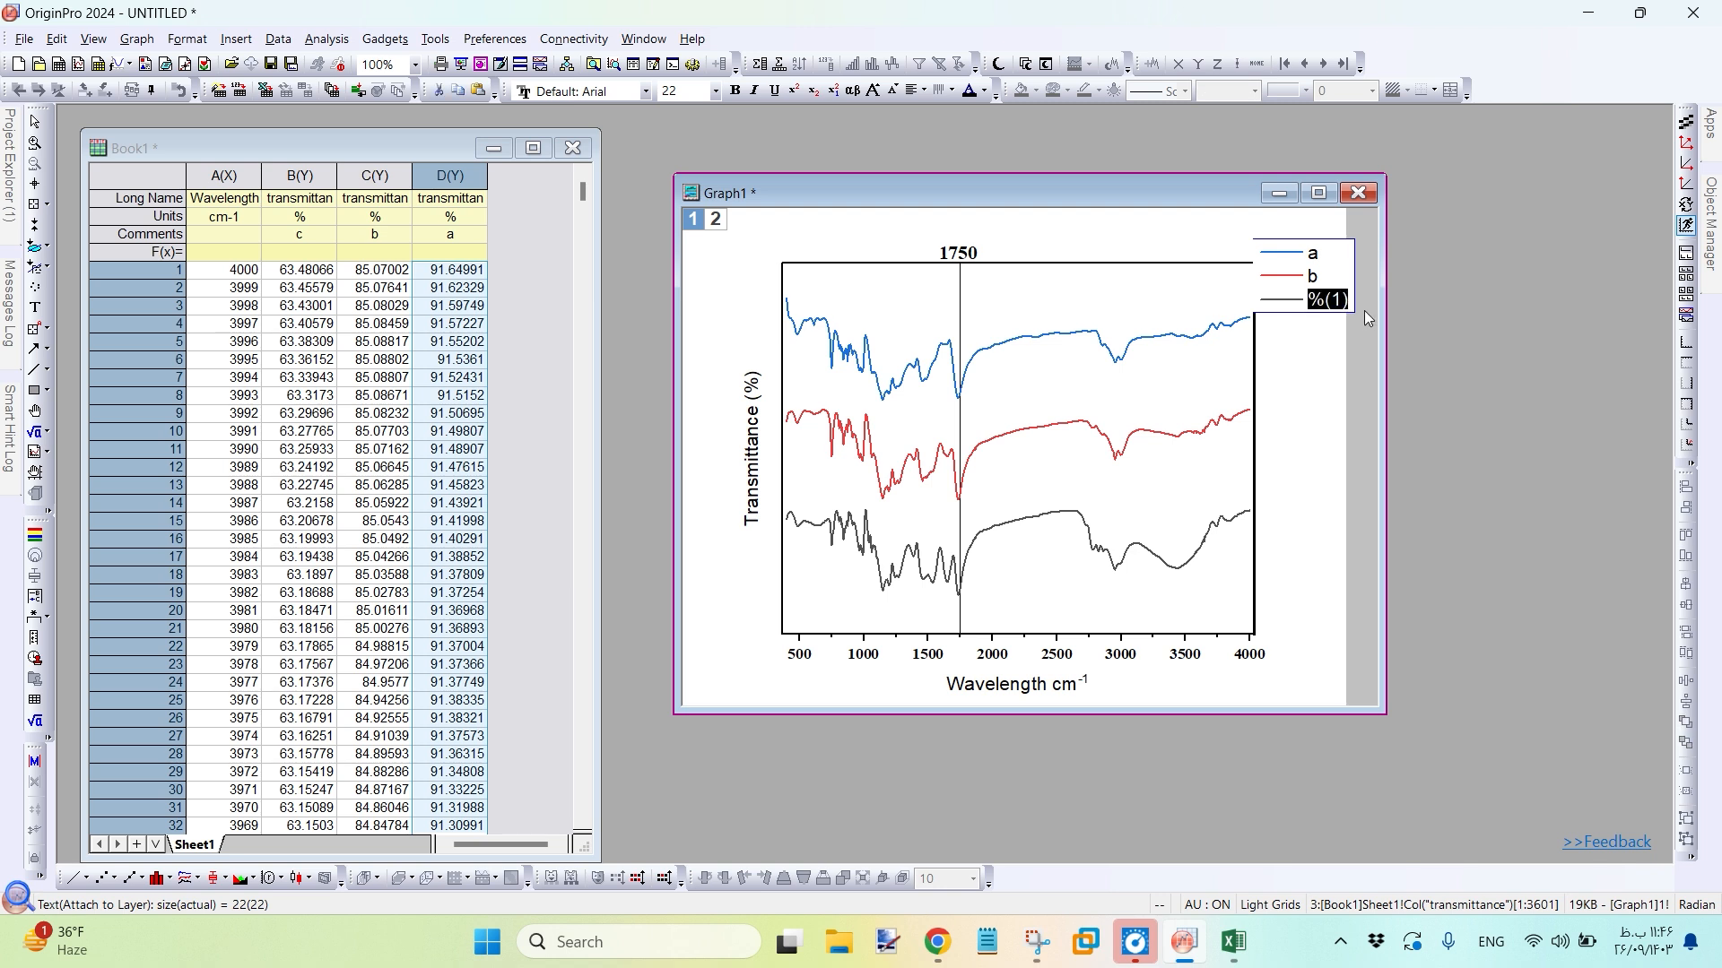
{"action": "type", "text": "c"}
{"action": "left_click", "coordinate": [1292, 477]}
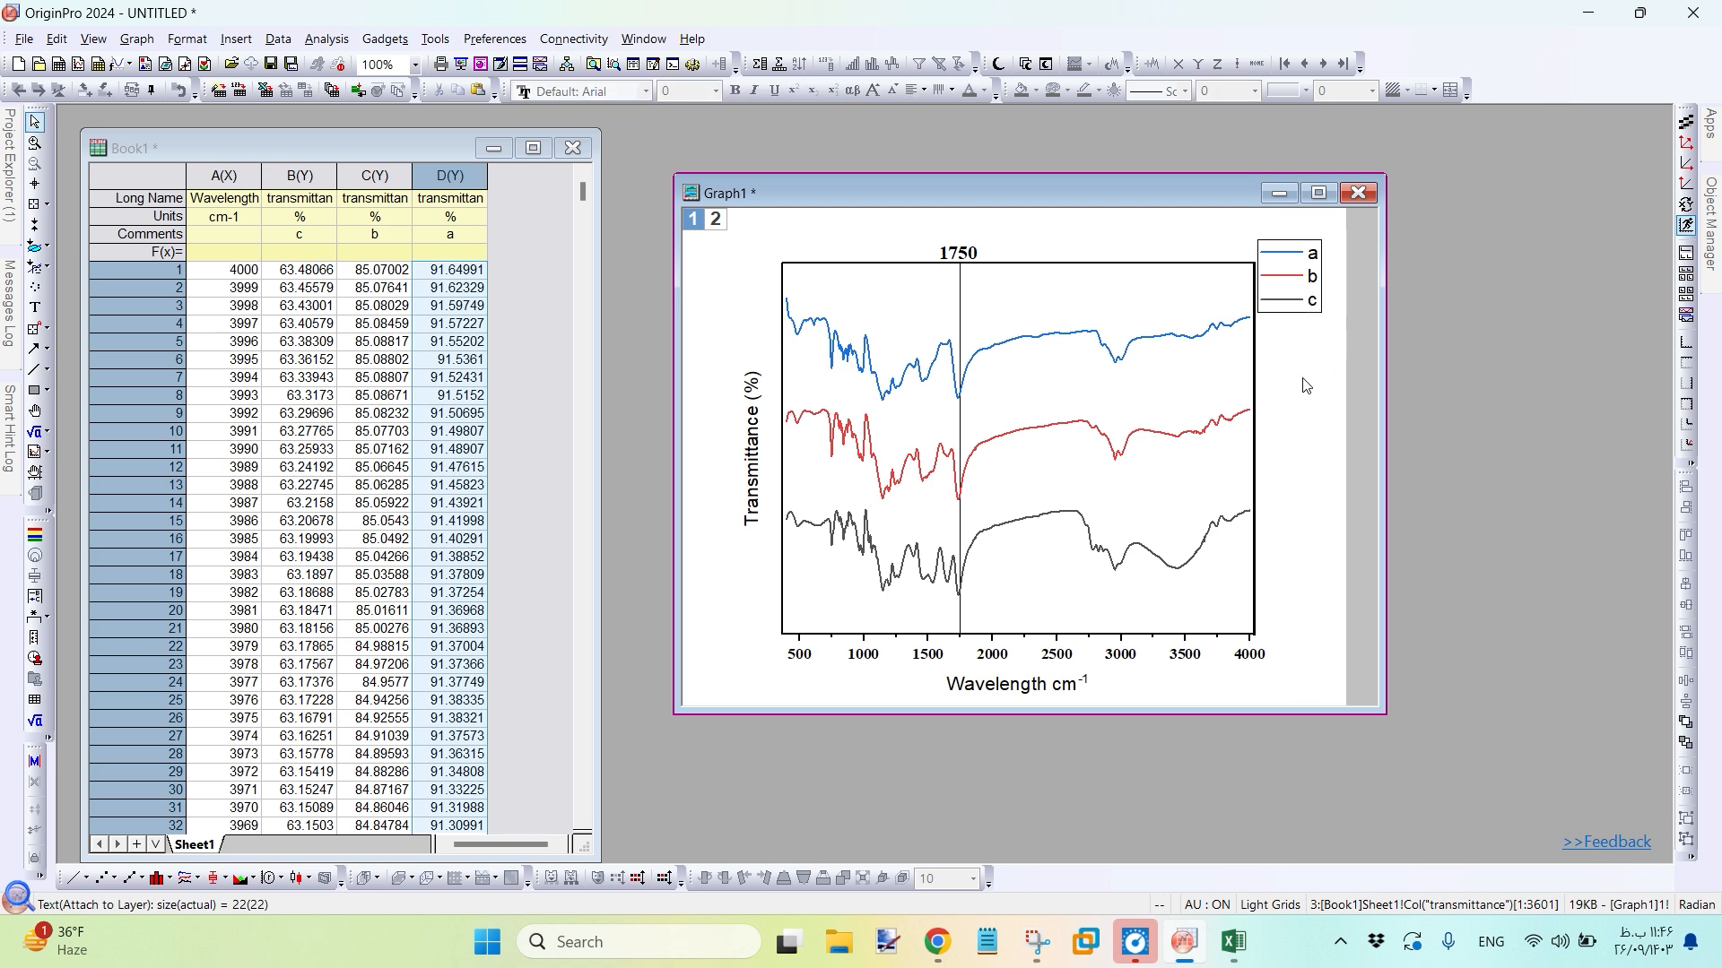
Try cm and inch as the units for the graph page dimensions, and discard the changes
{"action": "double_click", "coordinate": [1287, 476]}
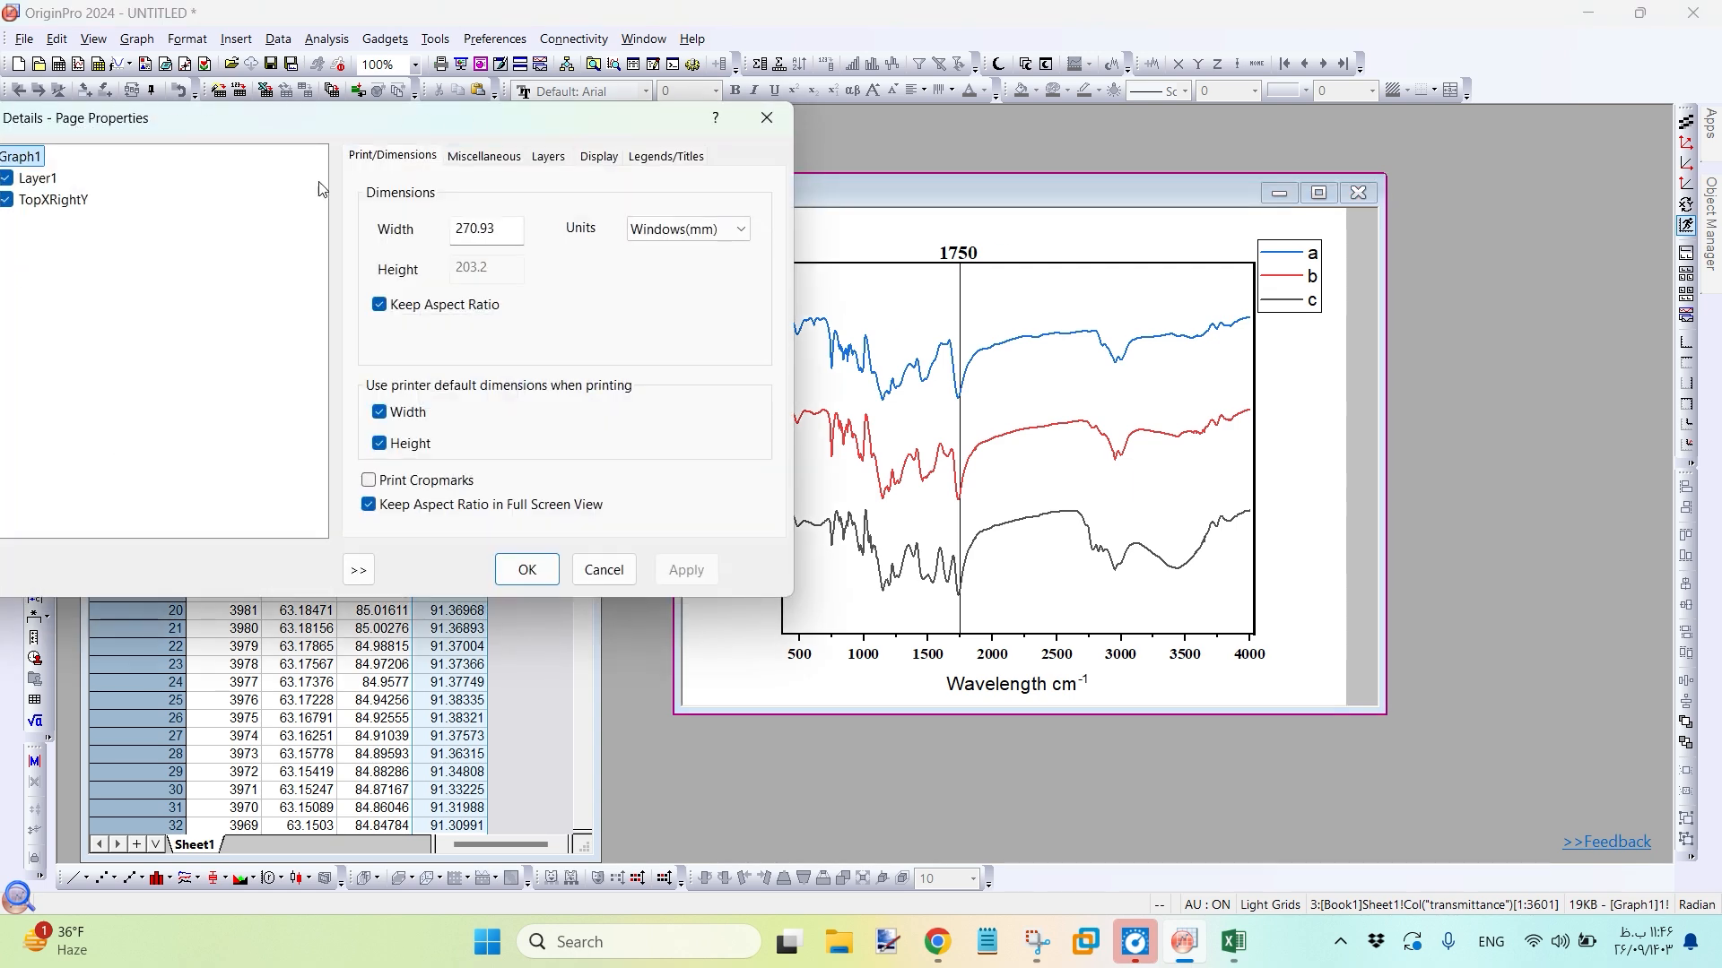
{"action": "left_click_drag", "start_coordinate": [333, 127], "coordinate": [572, 89]}
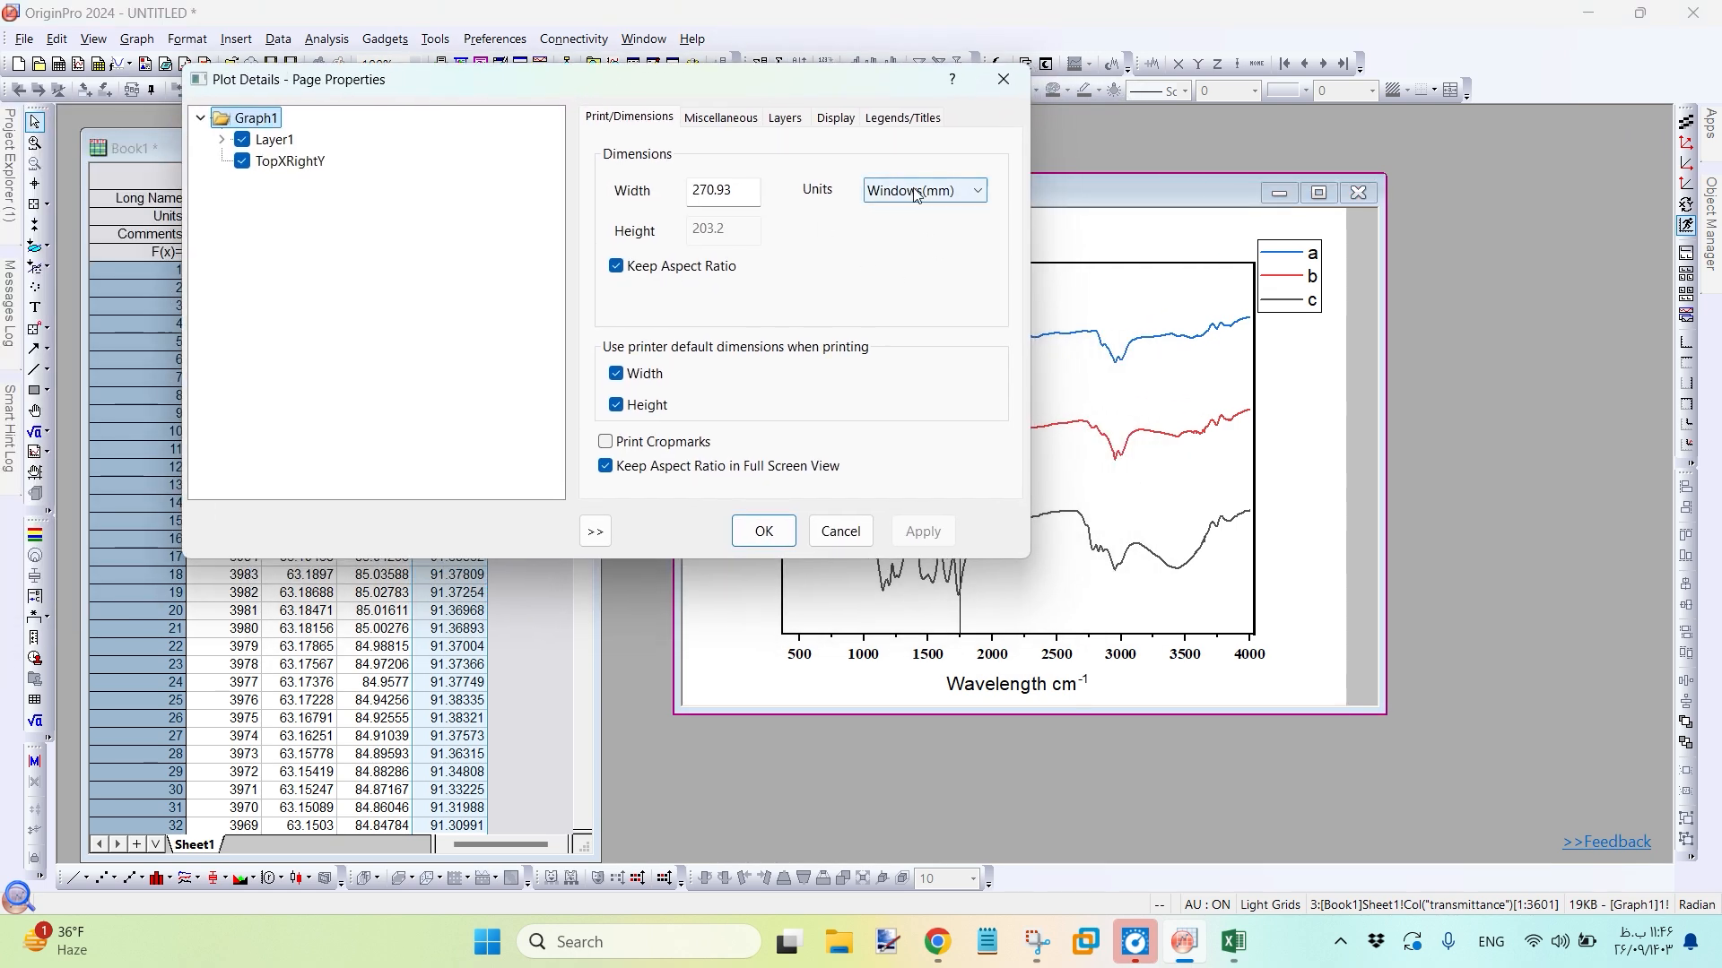
{"action": "left_click", "coordinate": [915, 193]}
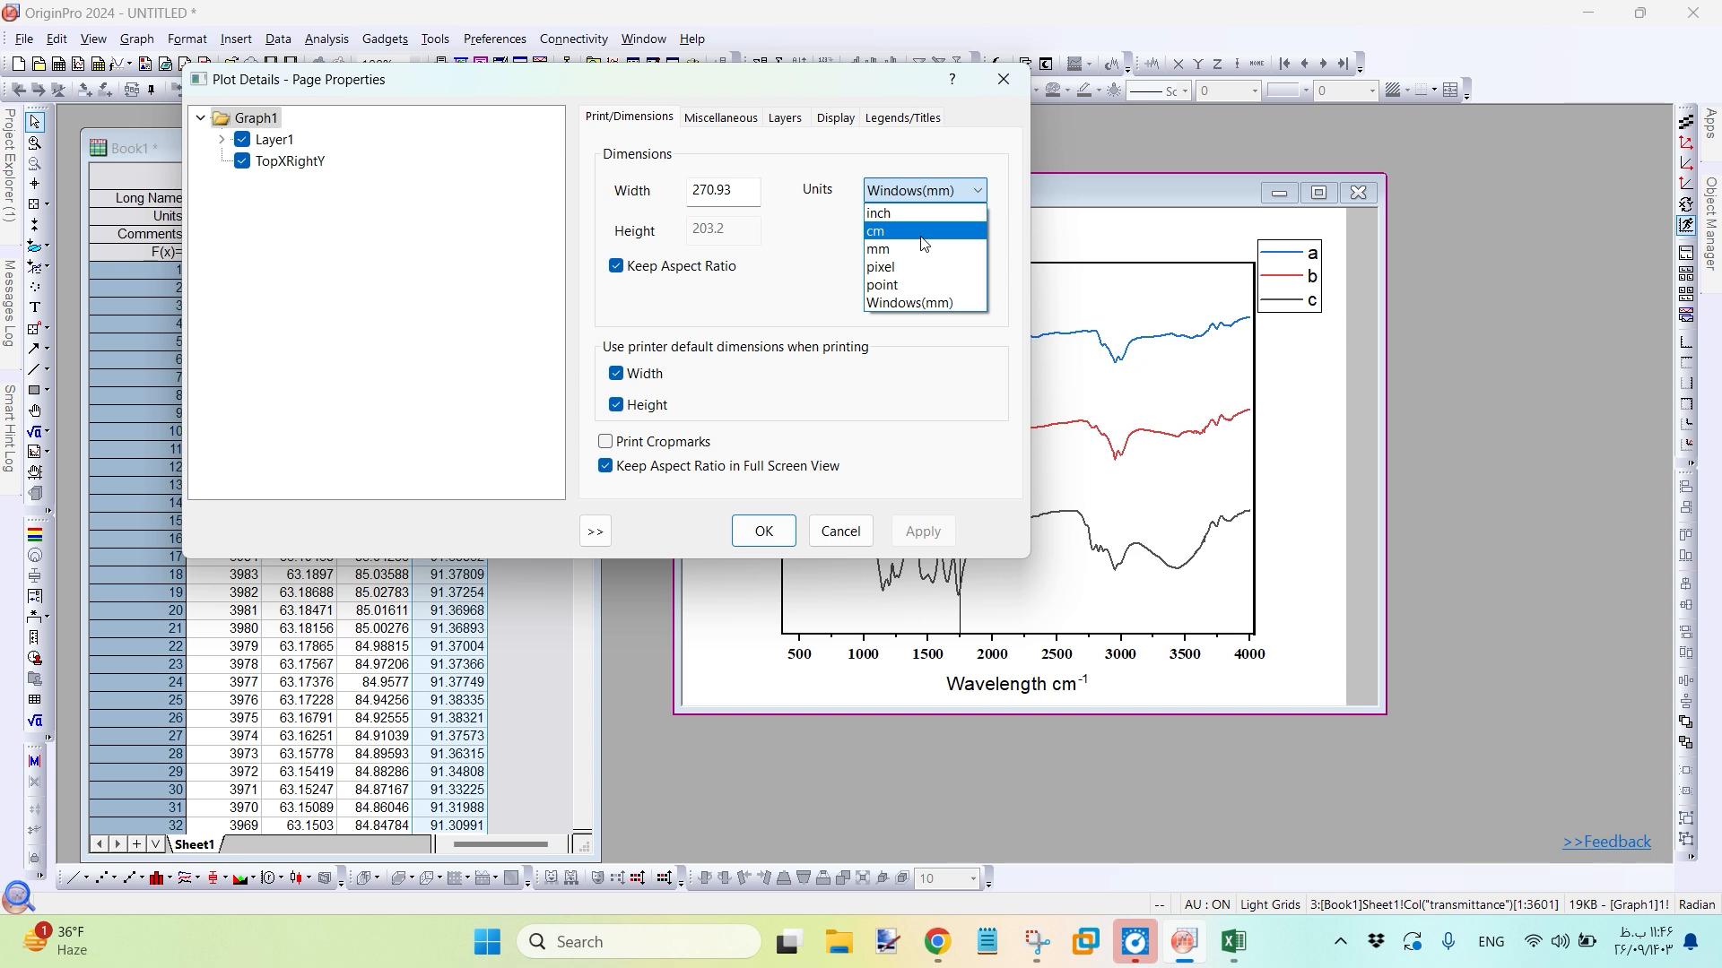
{"action": "left_click", "coordinate": [921, 234]}
{"action": "left_click", "coordinate": [951, 193]}
{"action": "left_click", "coordinate": [933, 213]}
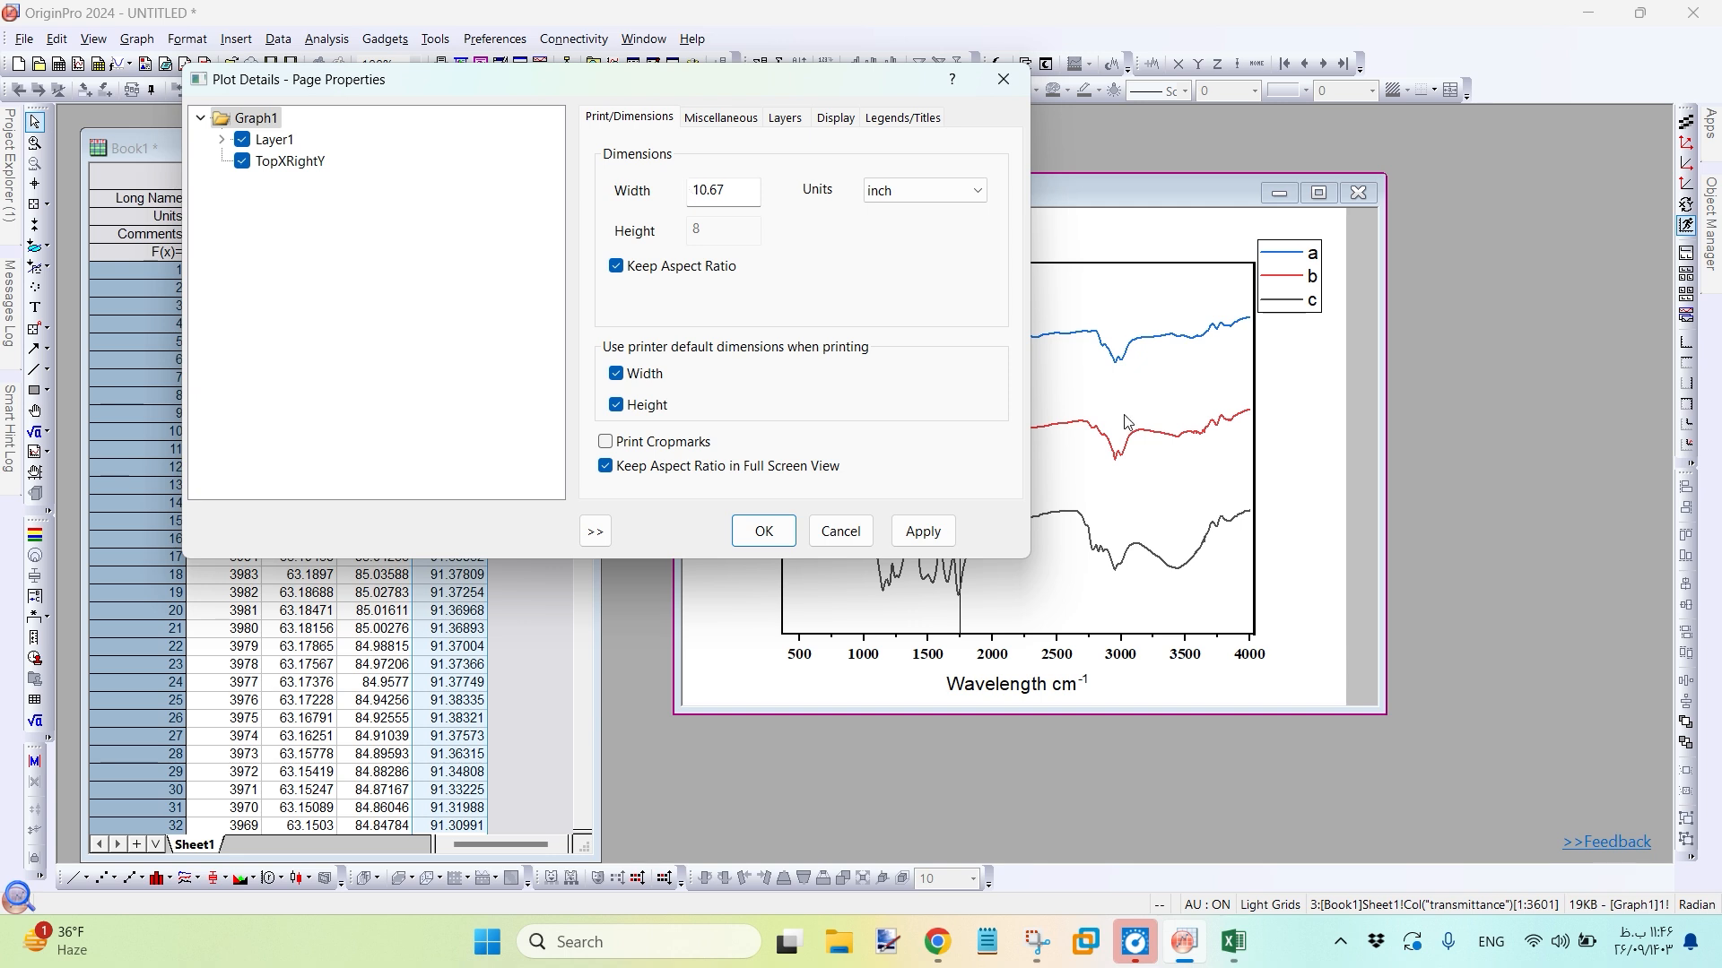
{"action": "left_click", "coordinate": [843, 533]}
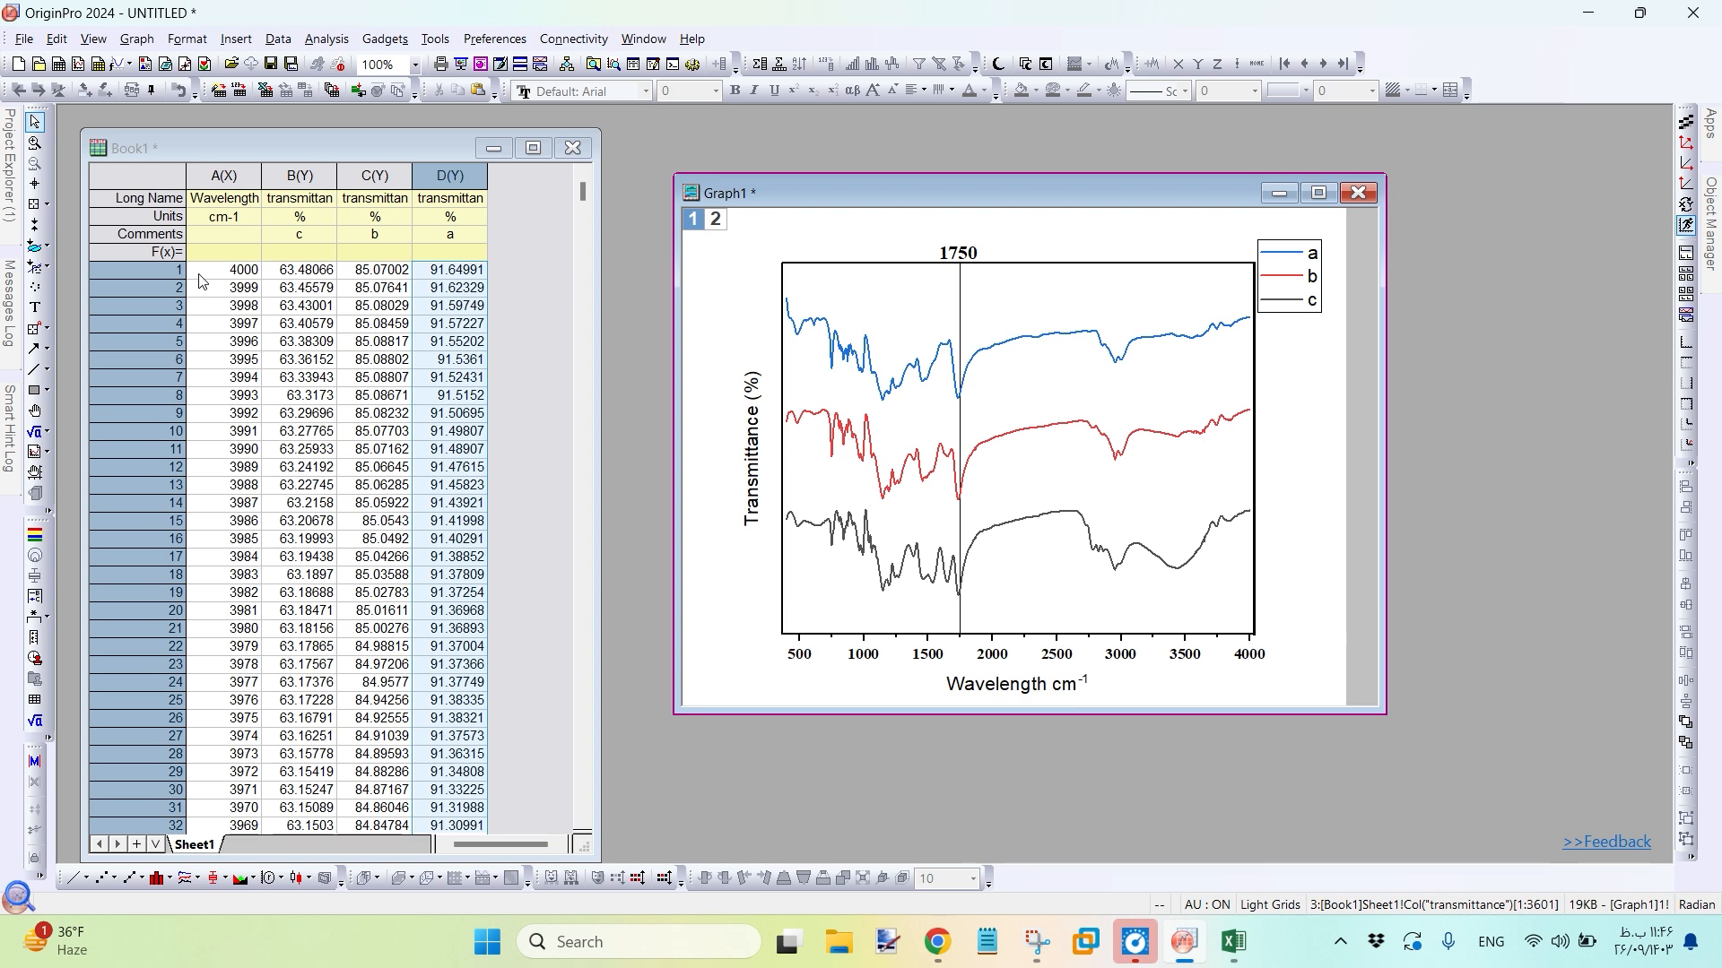
Review the graph export settings for image type, file name, path and DPI, and cancel without exporting
{"action": "left_click", "coordinate": [24, 39]}
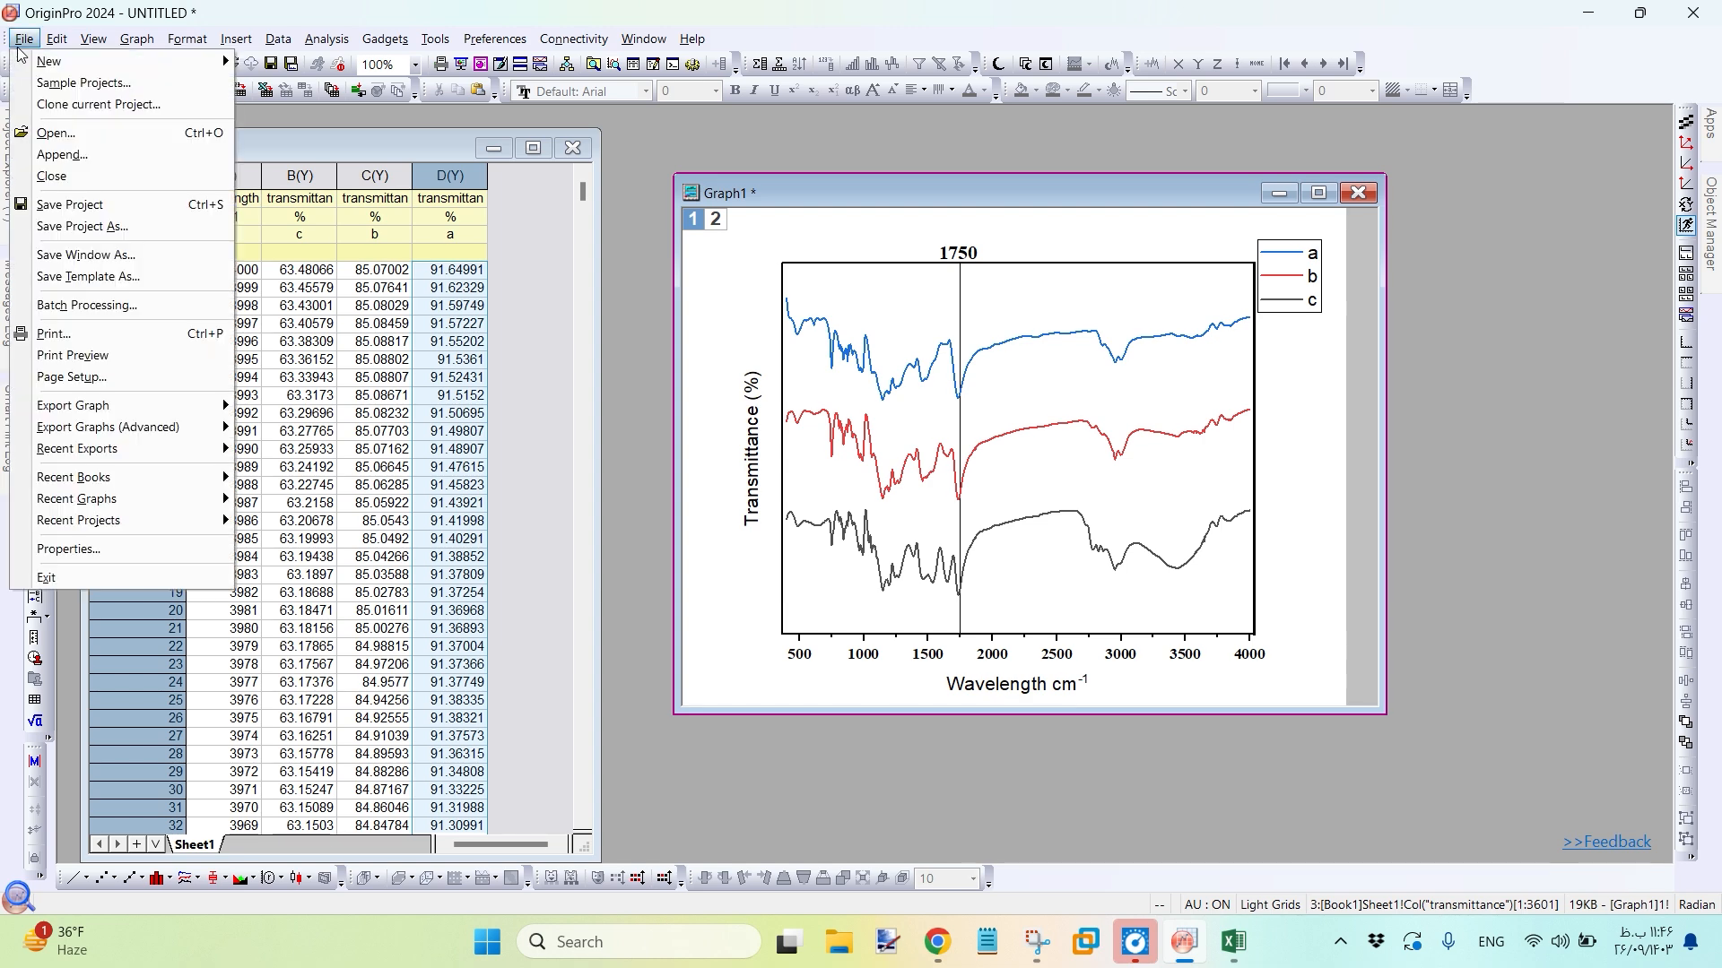
{"action": "mouse_move", "coordinate": [234, 410]}
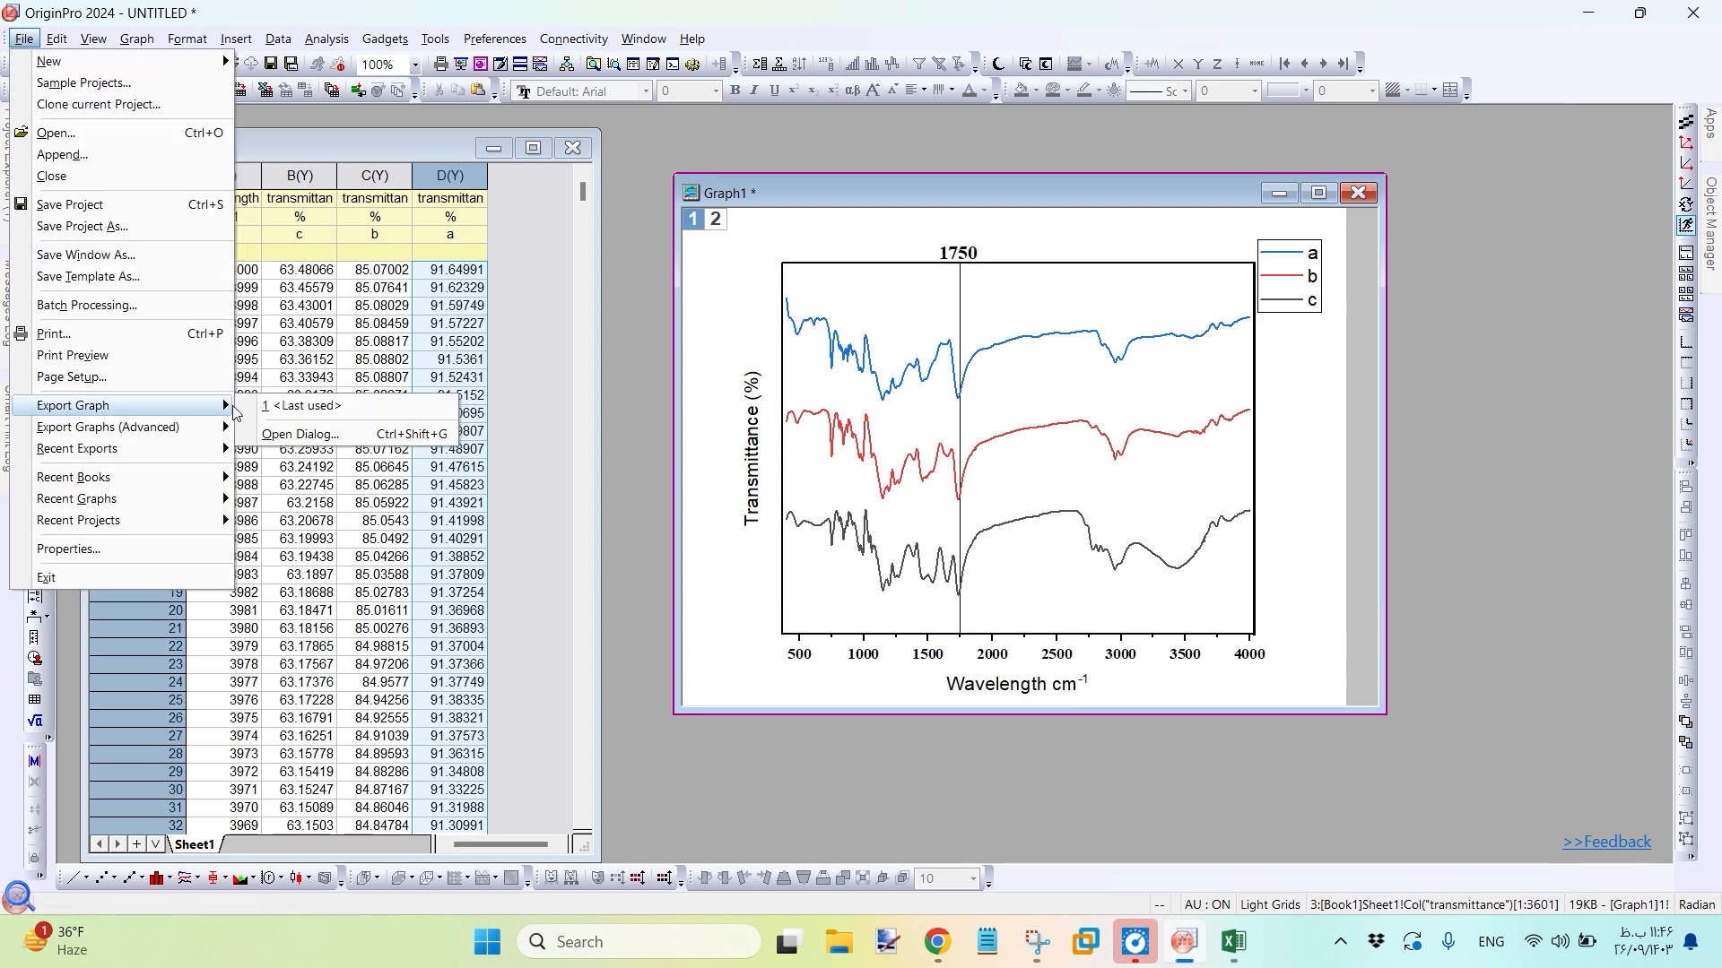
{"action": "left_click", "coordinate": [326, 446]}
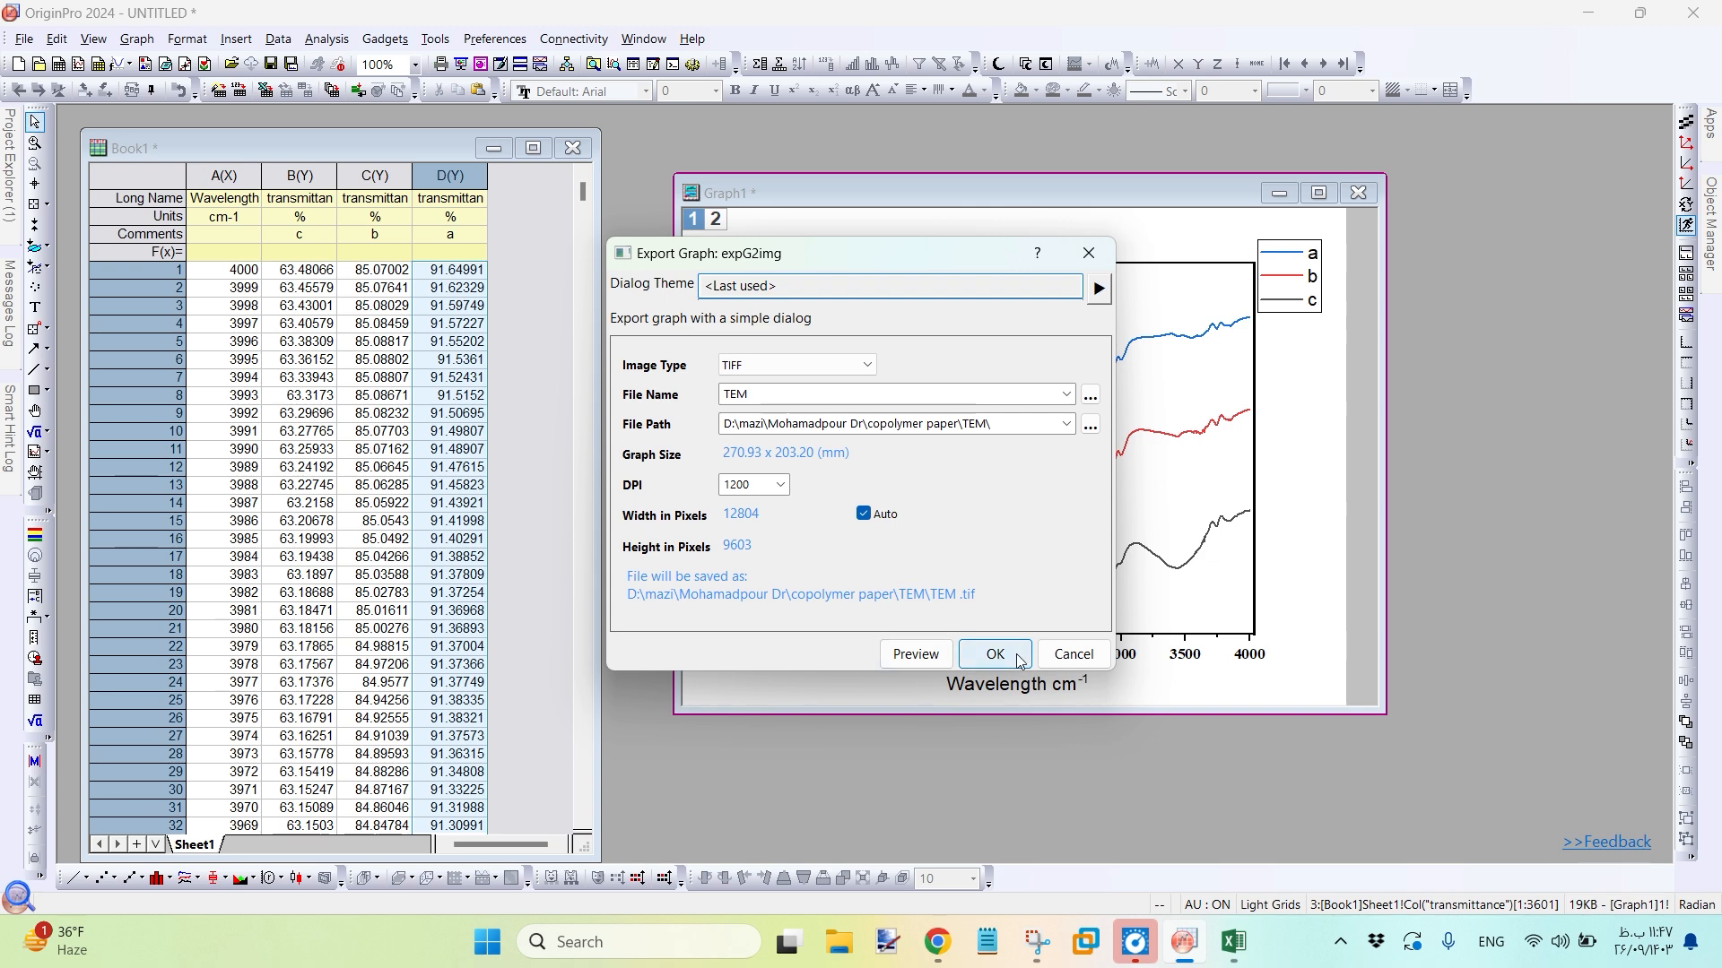
{"action": "left_click", "coordinate": [1065, 655]}
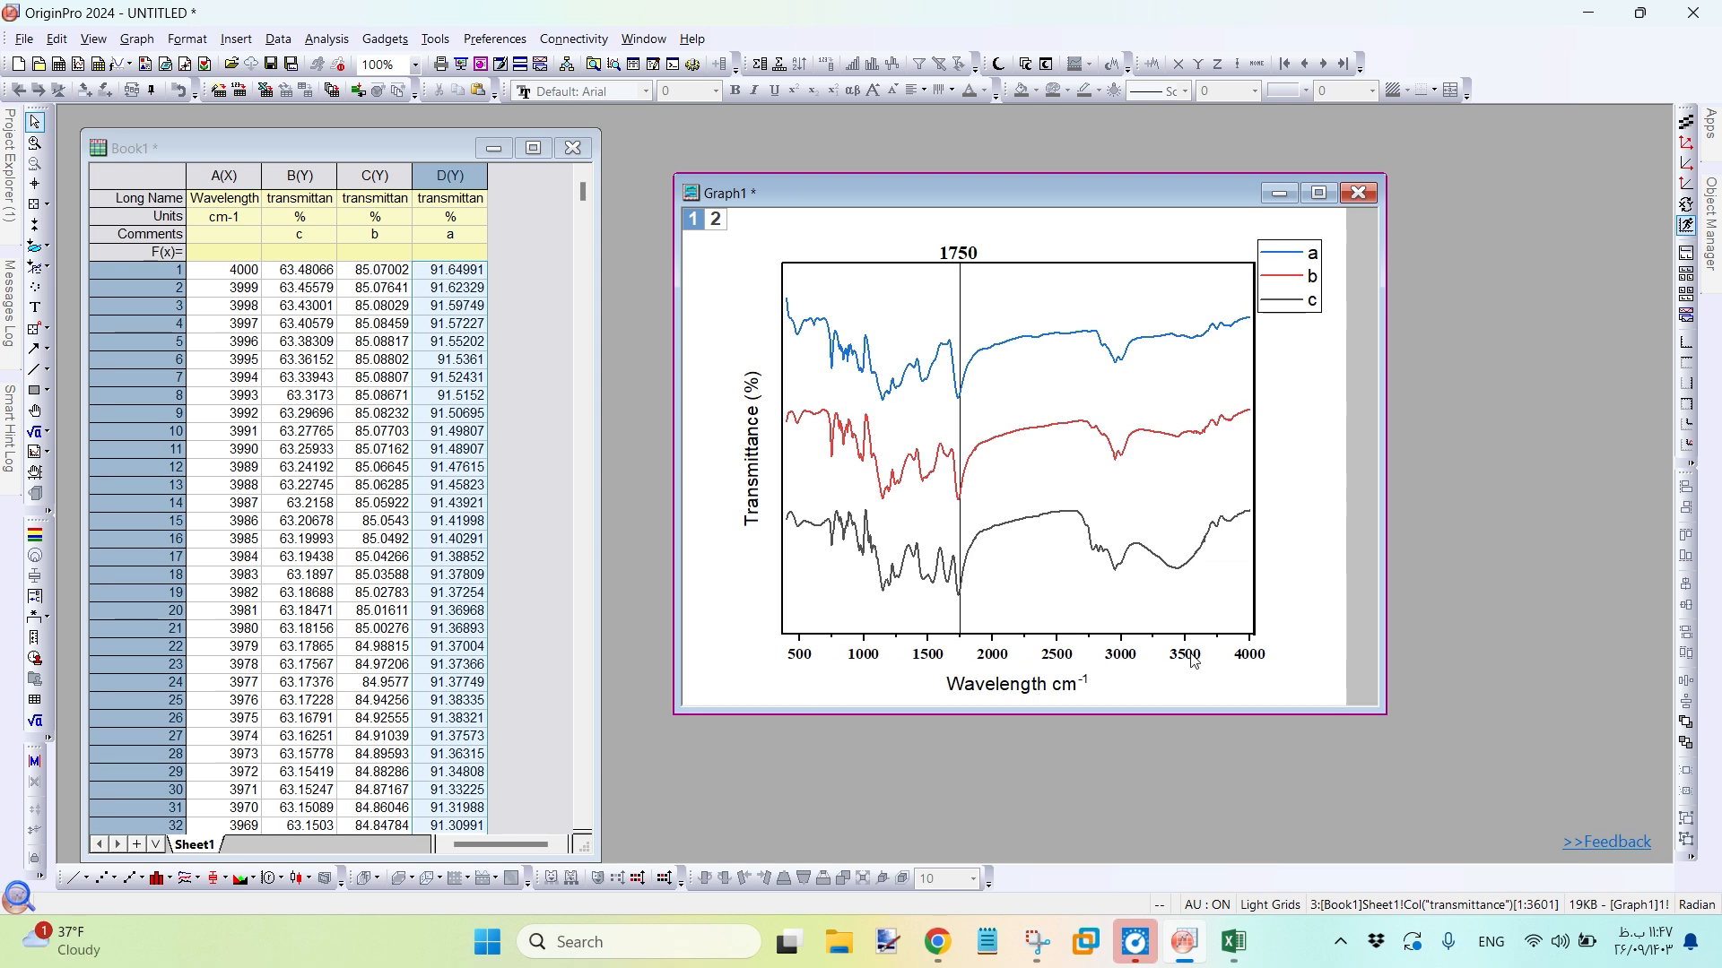
Inspect the X axis scale range and tick settings of the first layer, and close them without edits
{"action": "left_click", "coordinate": [1108, 634]}
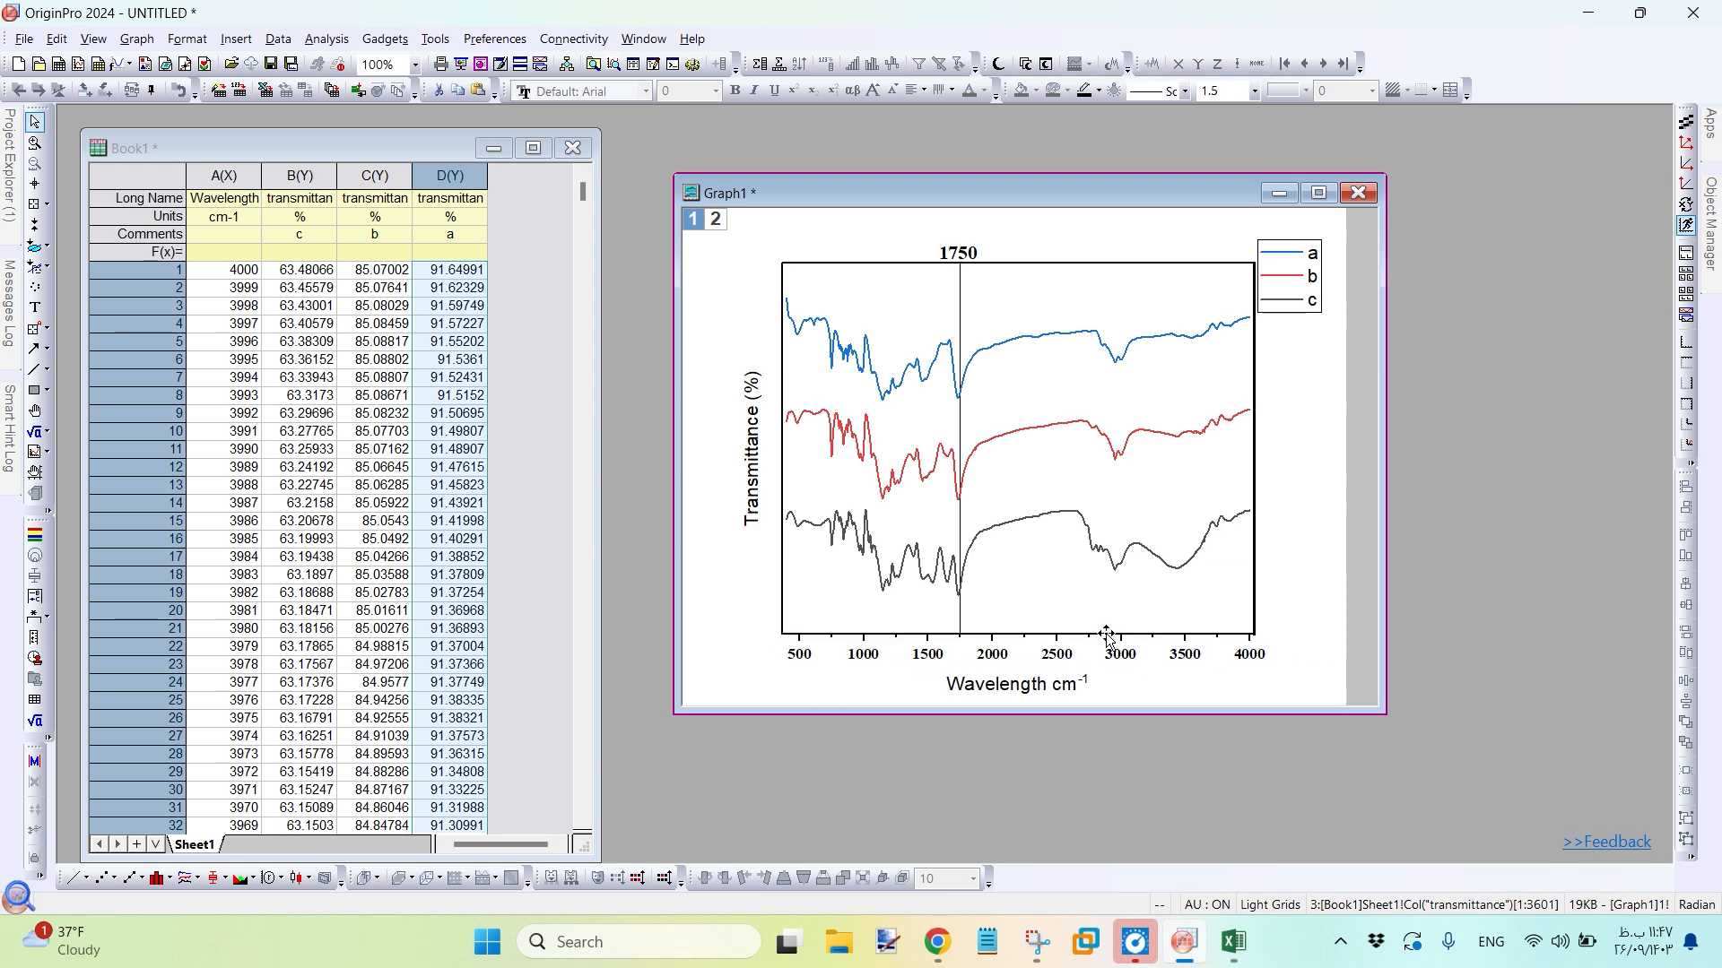
{"action": "double_click", "coordinate": [1108, 635]}
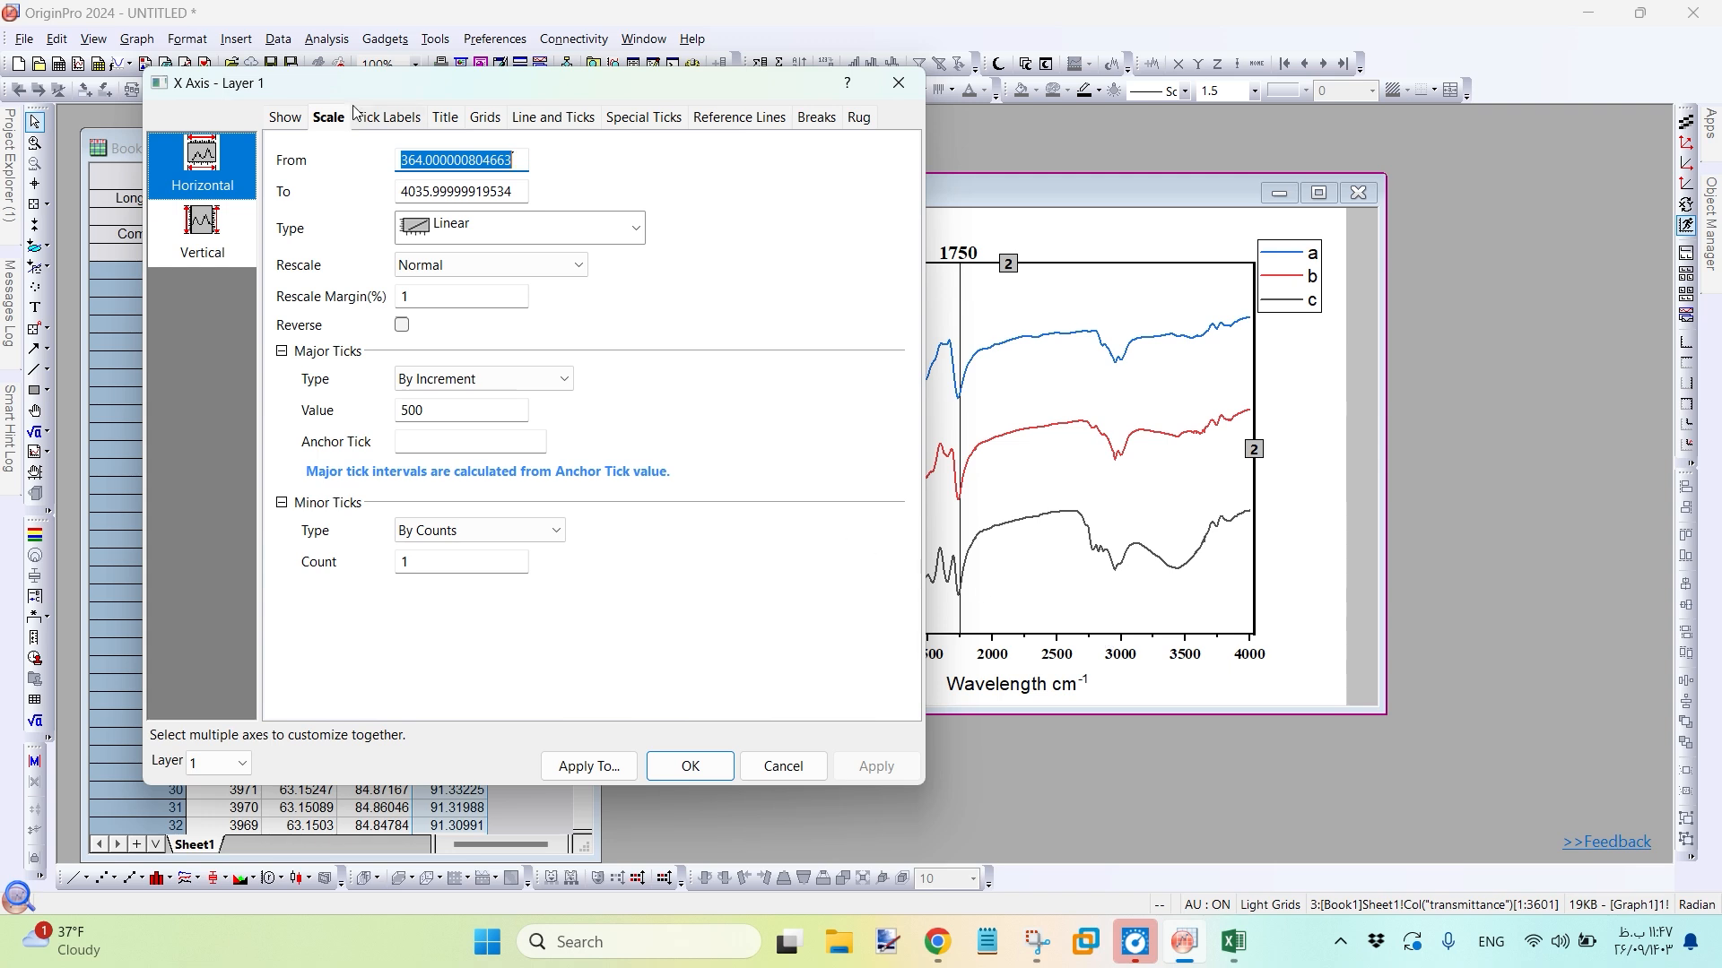
{"action": "left_click", "coordinate": [400, 159]}
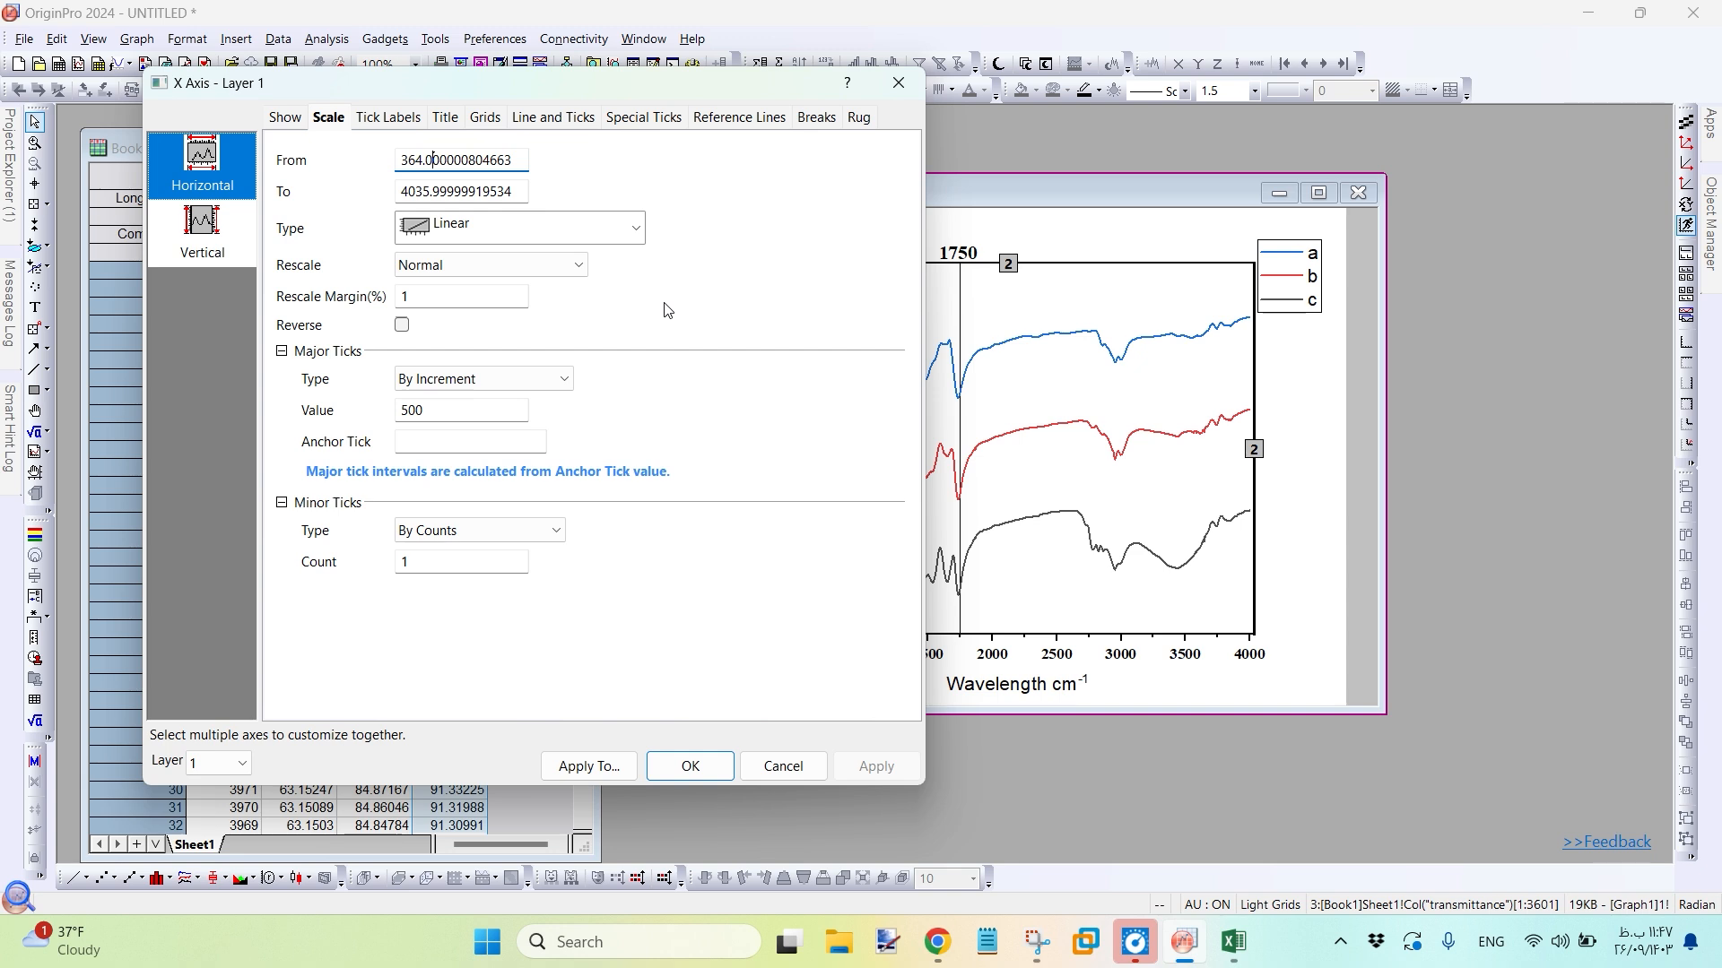
{"action": "key", "text": "Return"}
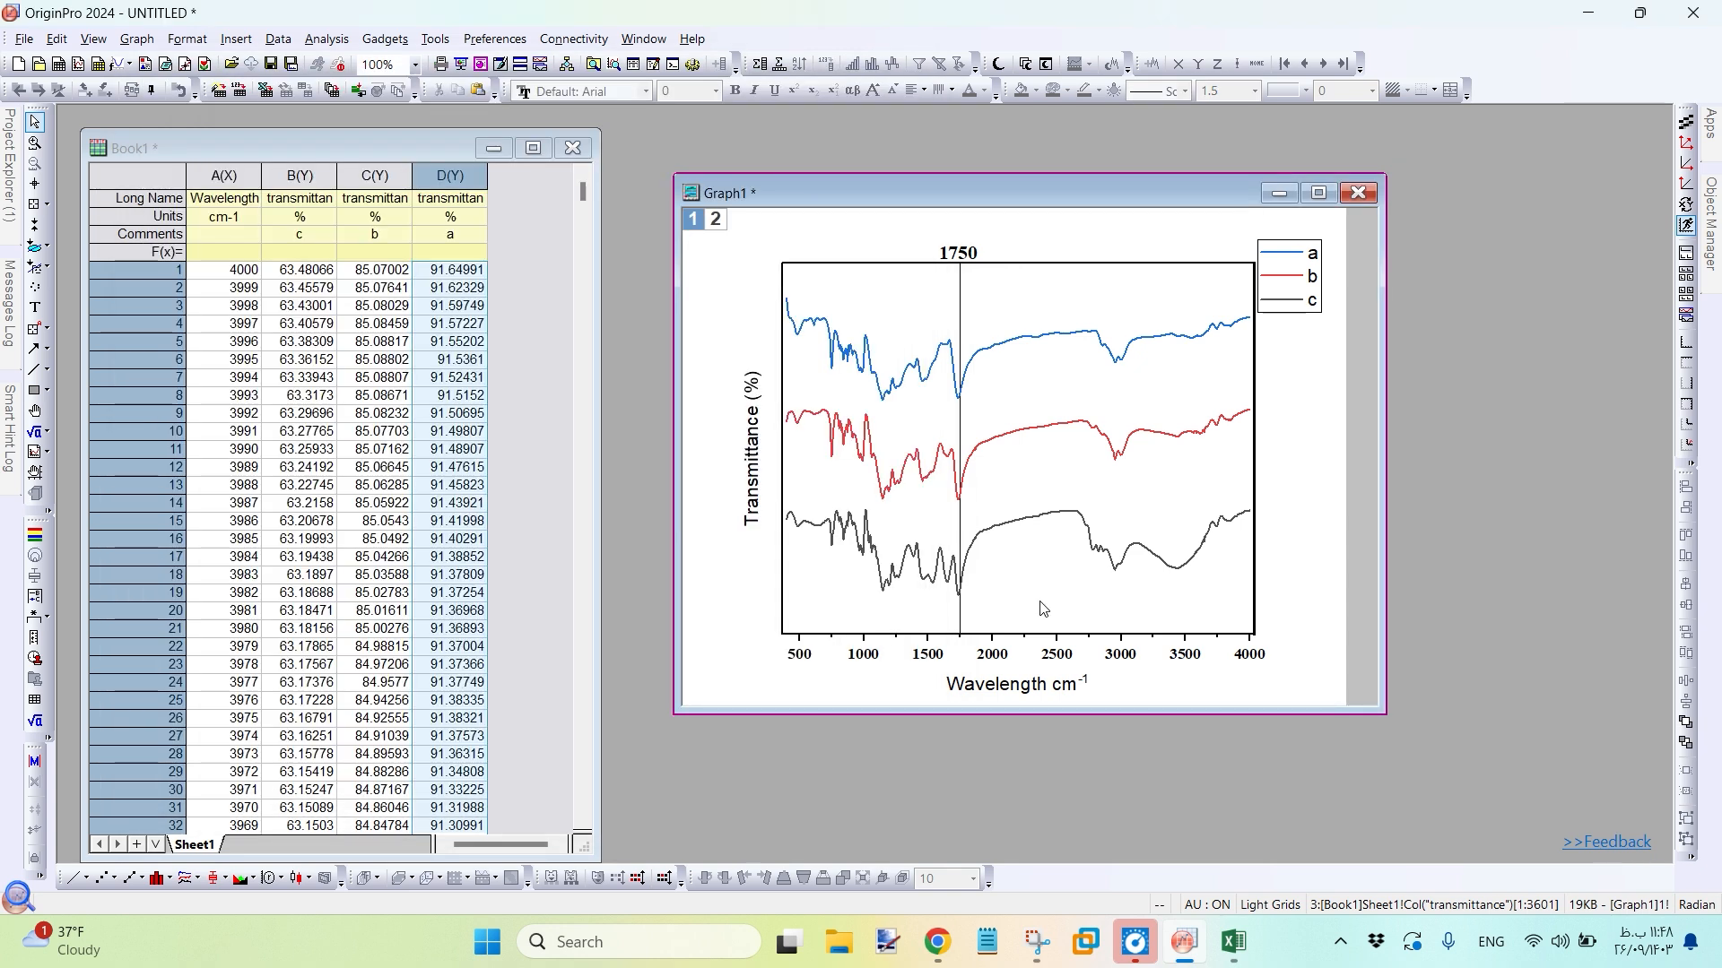